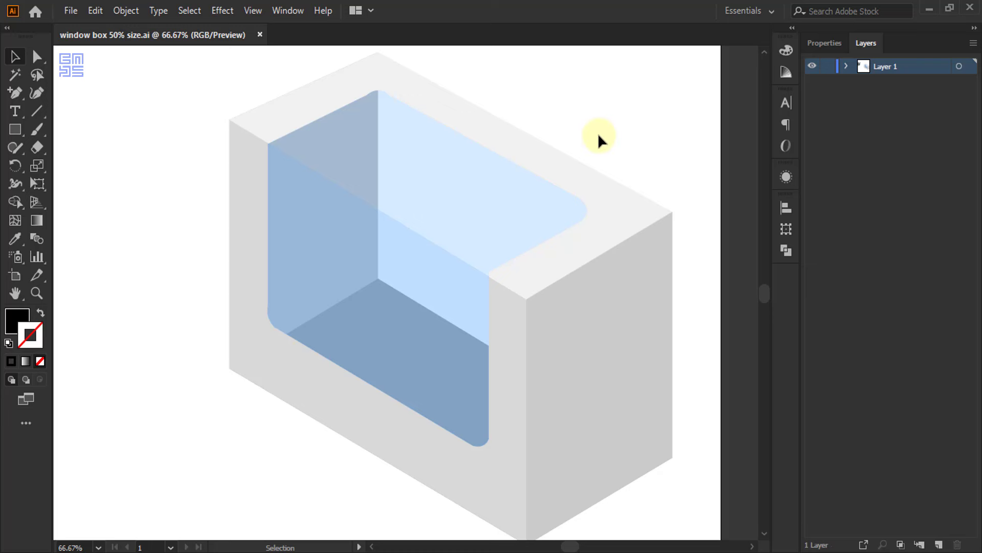
Examine the 3D window box drawing and its size notes, and copy the width, height and length lines.
alt+scroll(395, 232, down, 1)
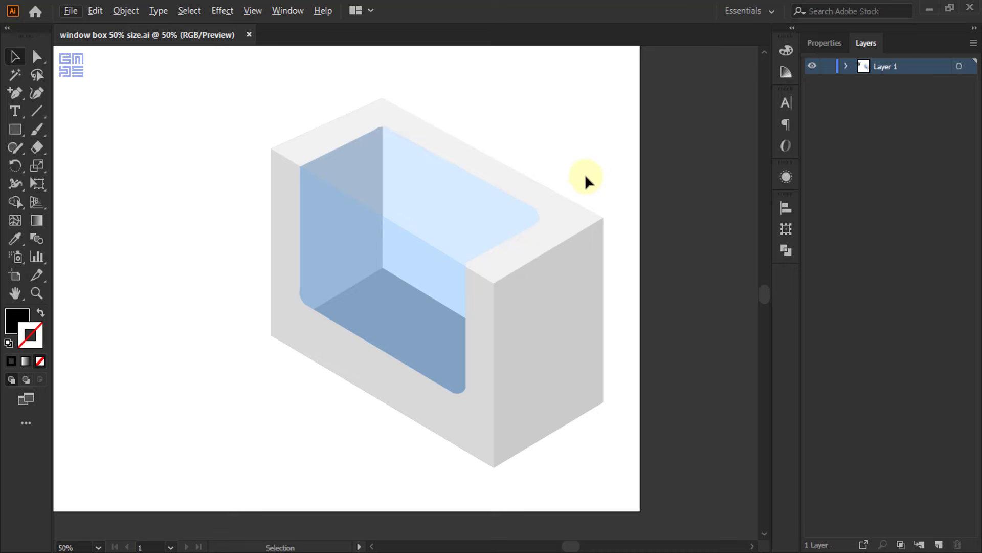
scroll(649, 180, down, 2)
scroll(290, 118, up, 3)
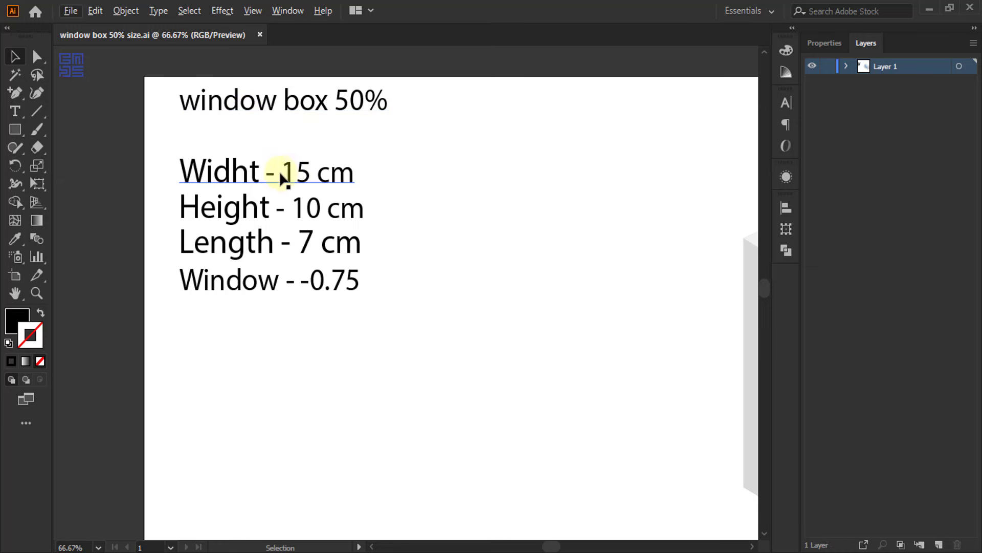
scroll(180, 180, down, 2)
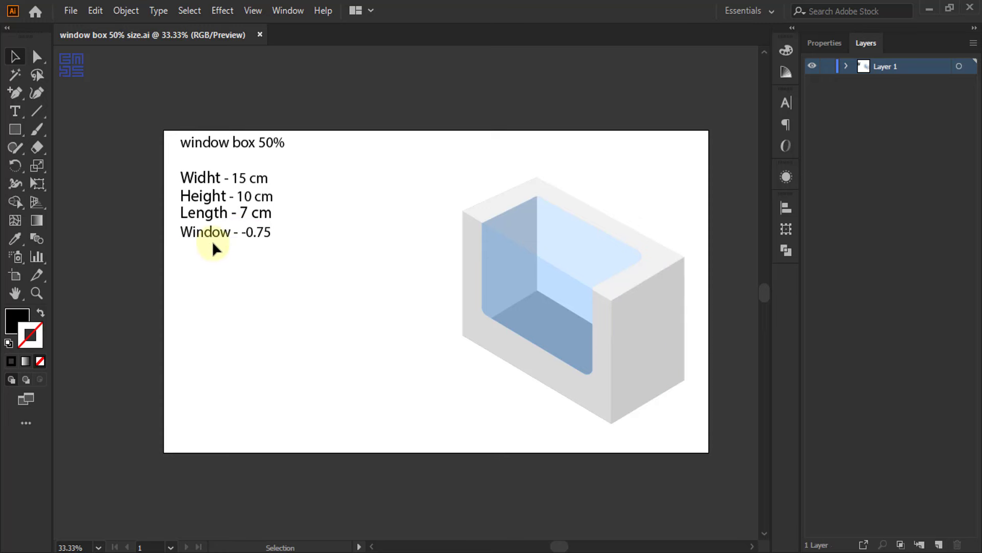
scroll(224, 241, up, 1)
scroll(198, 259, up, 1)
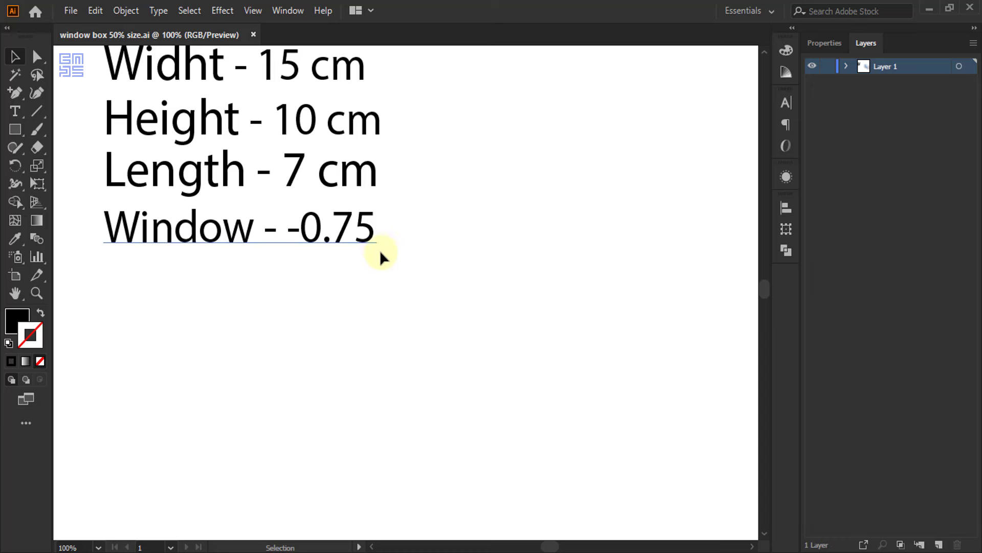
scroll(320, 244, down, 2)
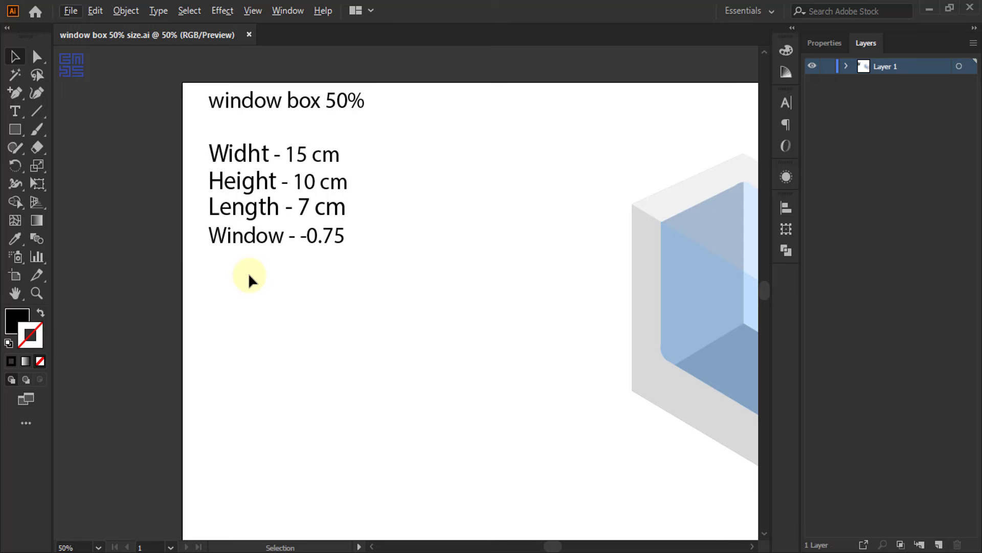
scroll(197, 254, down, 1)
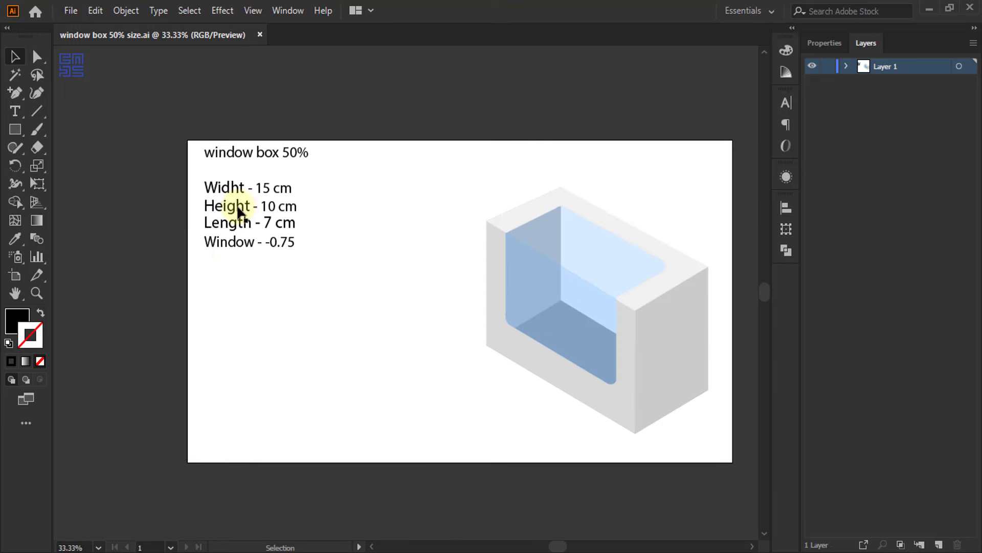
drag(189, 171, 303, 229)
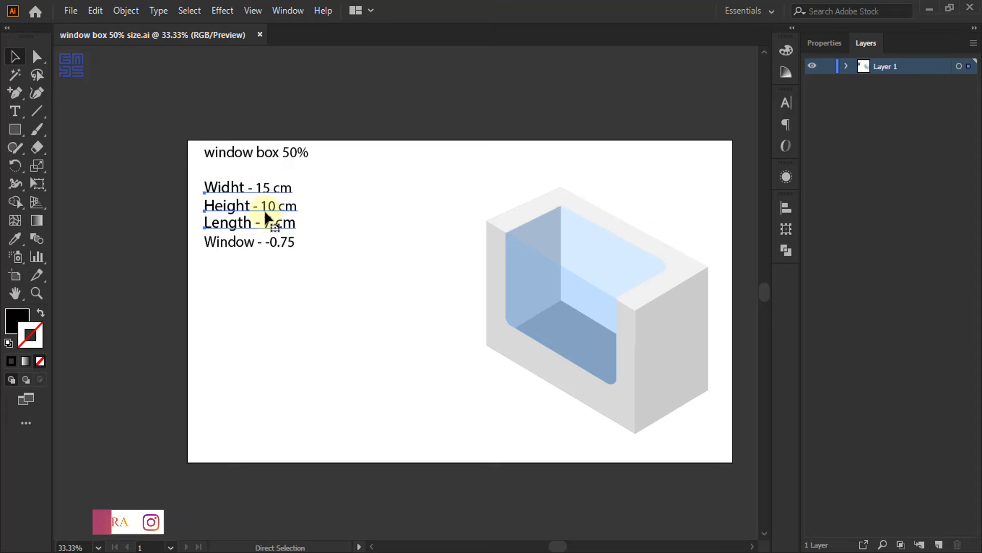
Start a new document from the A4 print preset and name it "windows box 50%".
click(69, 10)
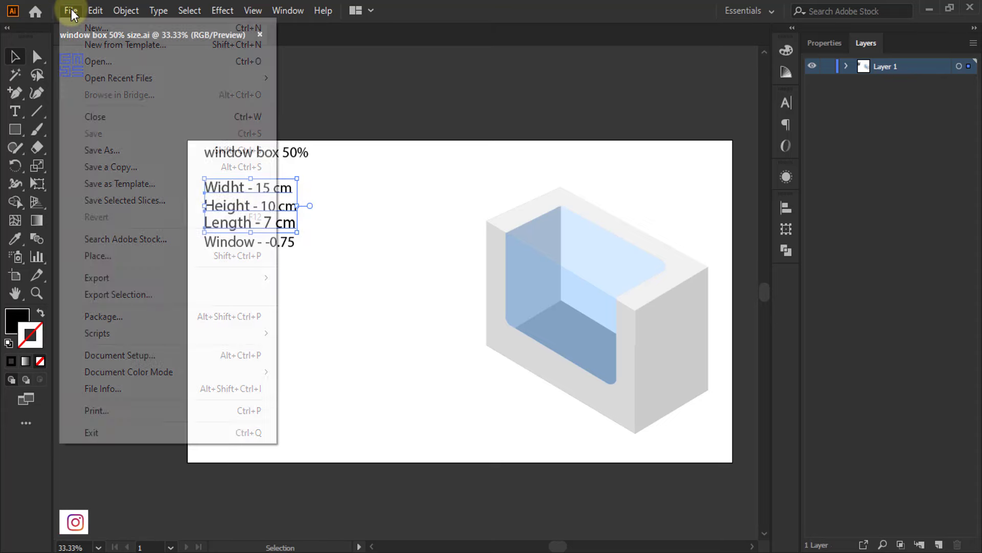
click(85, 30)
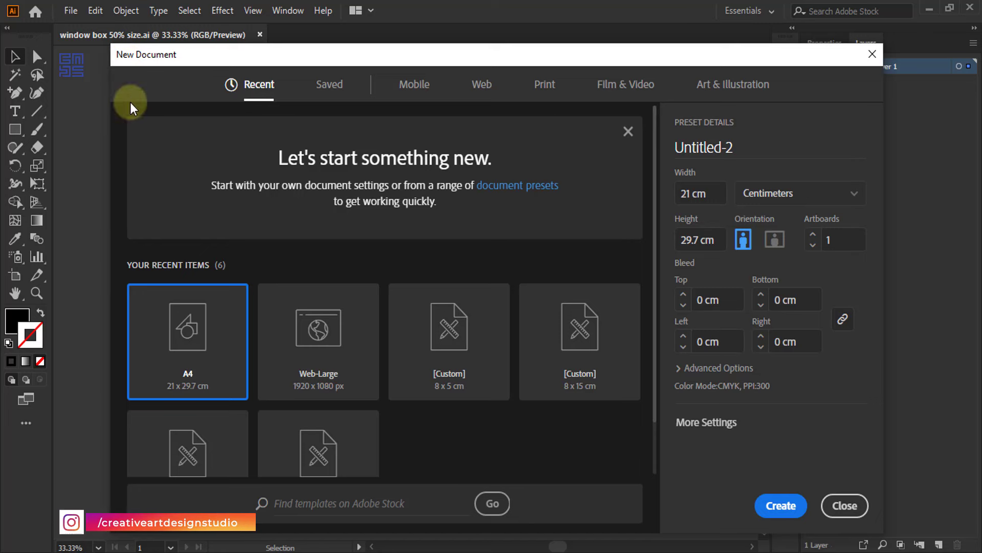
click(550, 84)
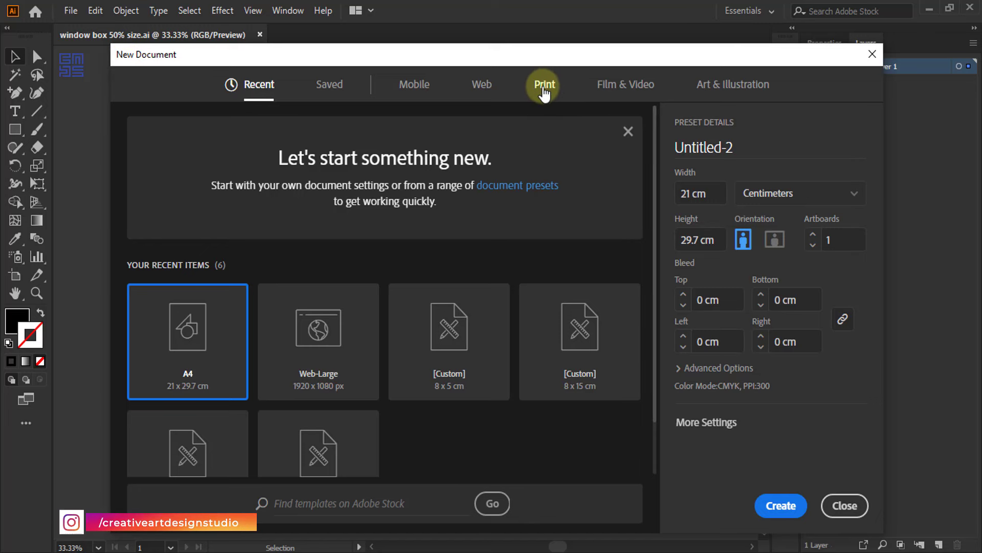
click(277, 184)
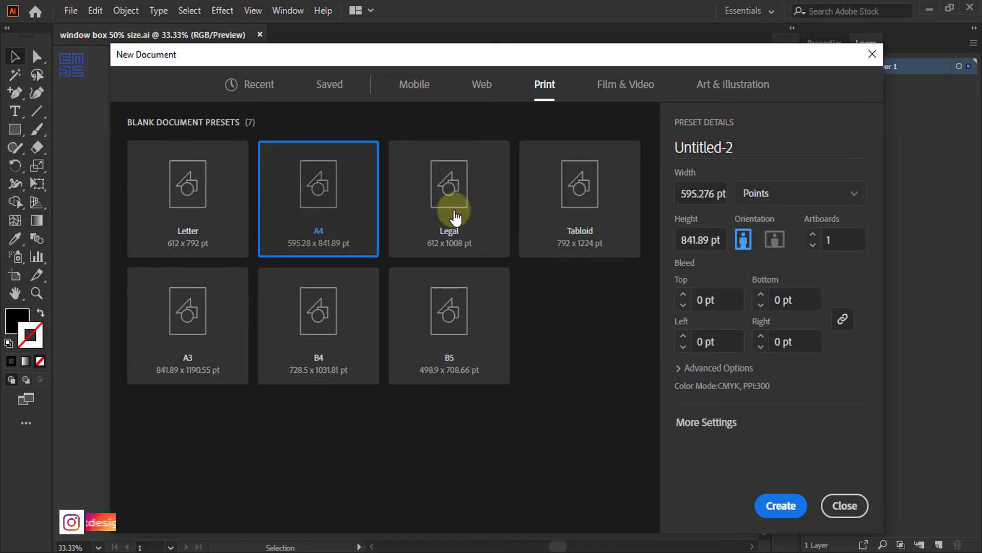
click(734, 148)
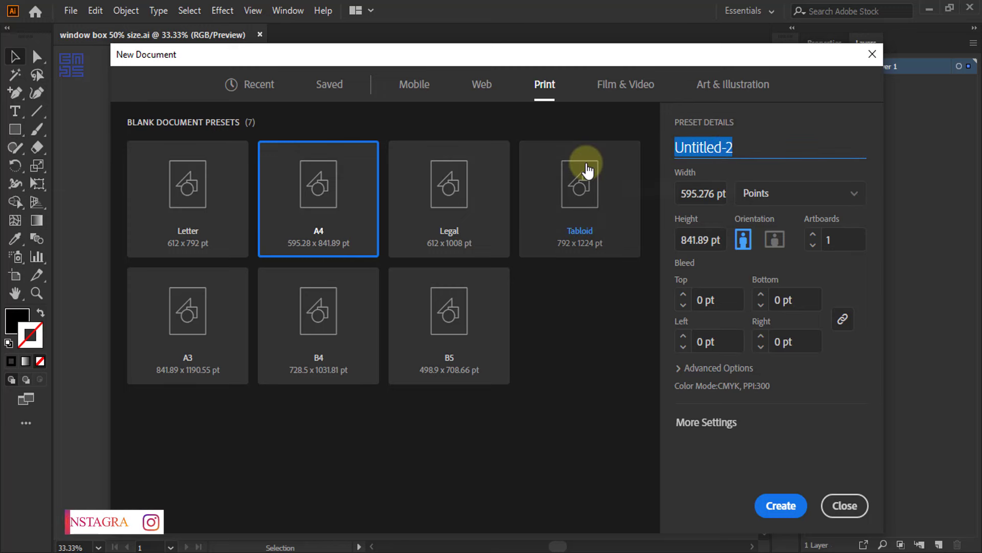
key(BackSpace)
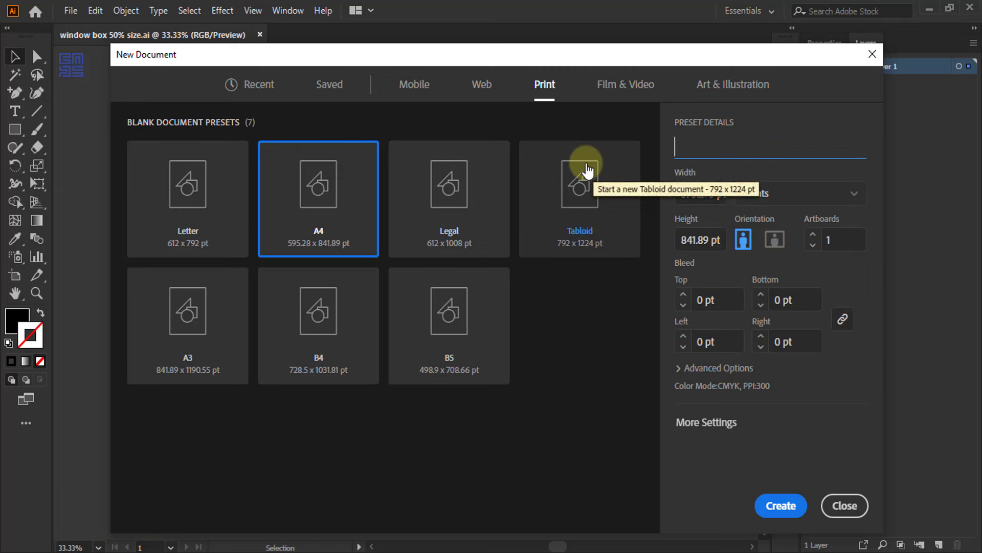
text(windows)
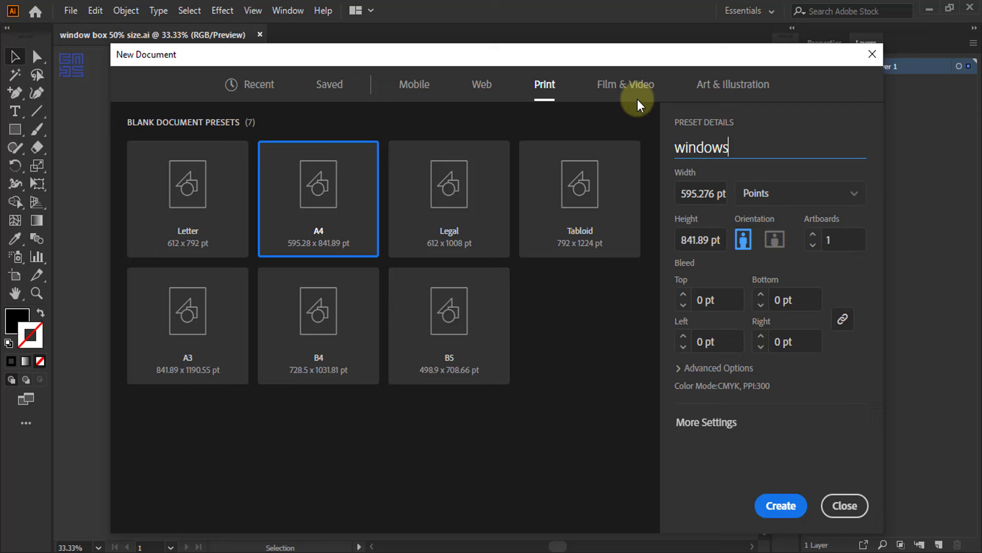
text( box 50%)
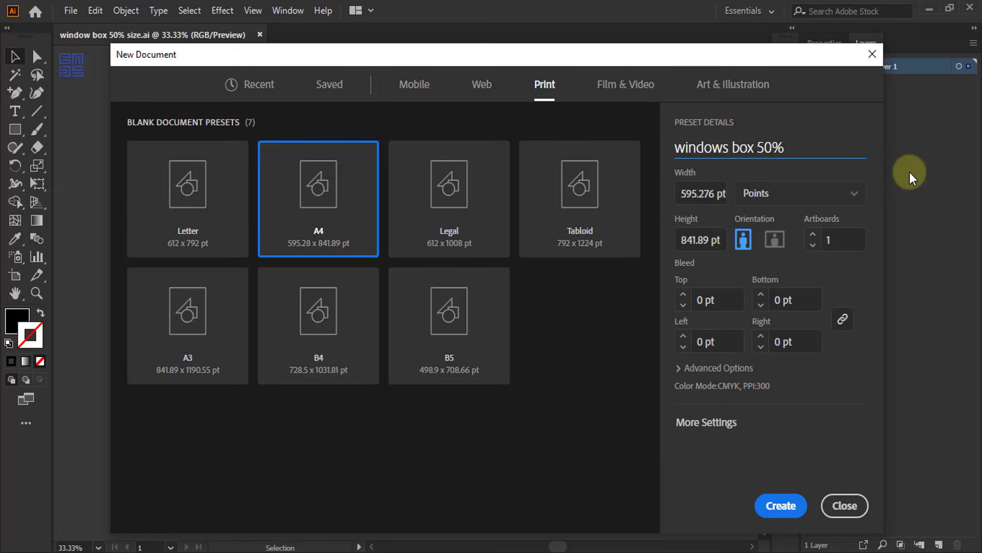
Set the new document's units to centimeters, review its advanced options, and create it.
click(800, 193)
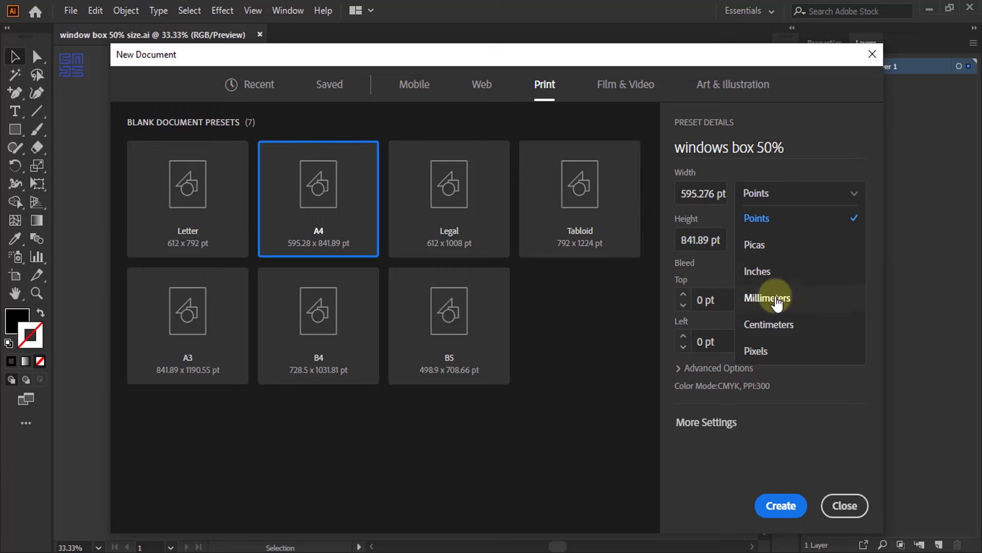
click(783, 327)
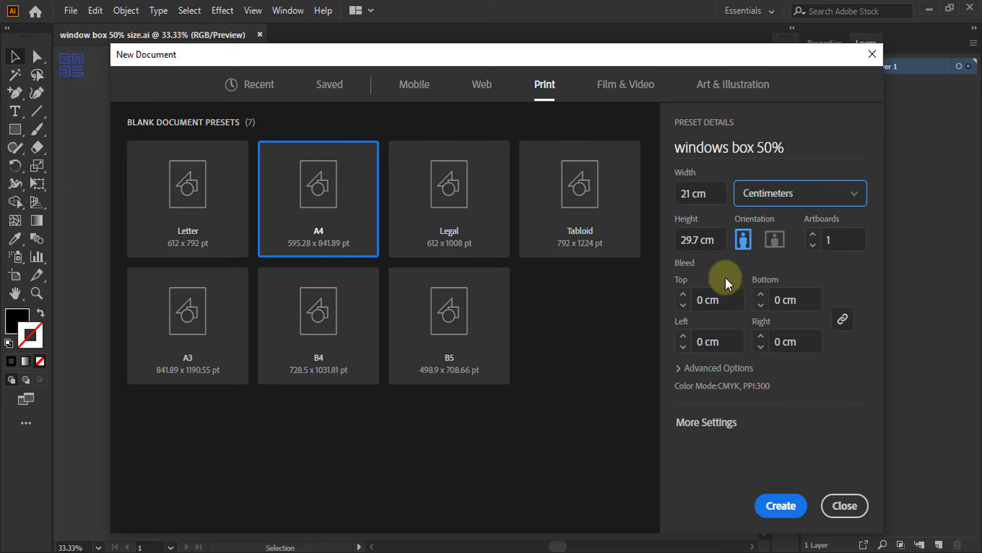
click(683, 368)
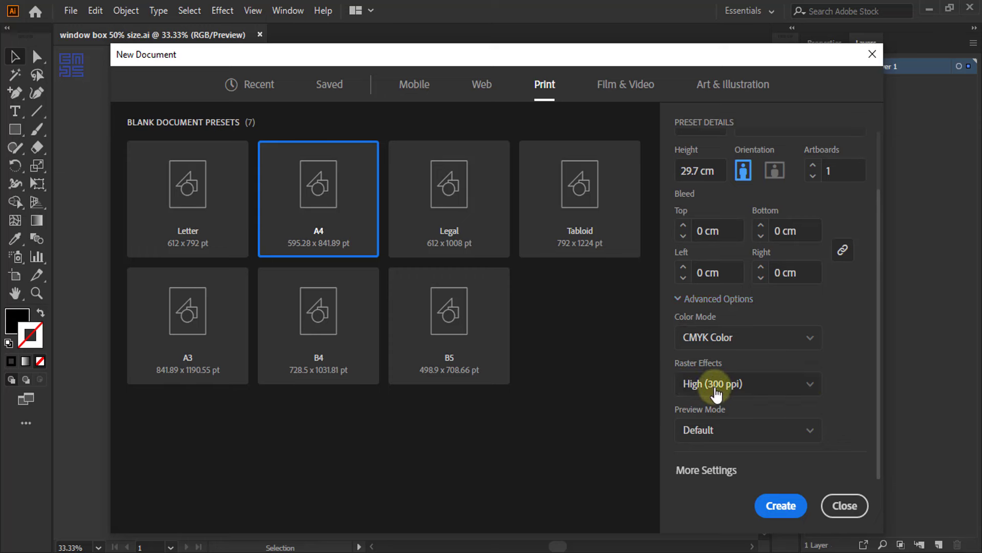
click(784, 505)
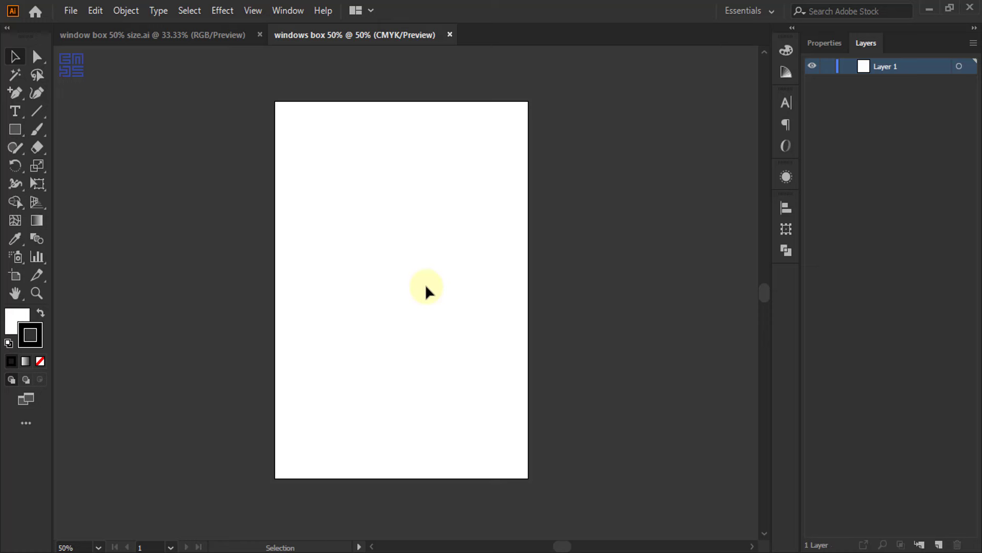
scroll(390, 195, down, 2)
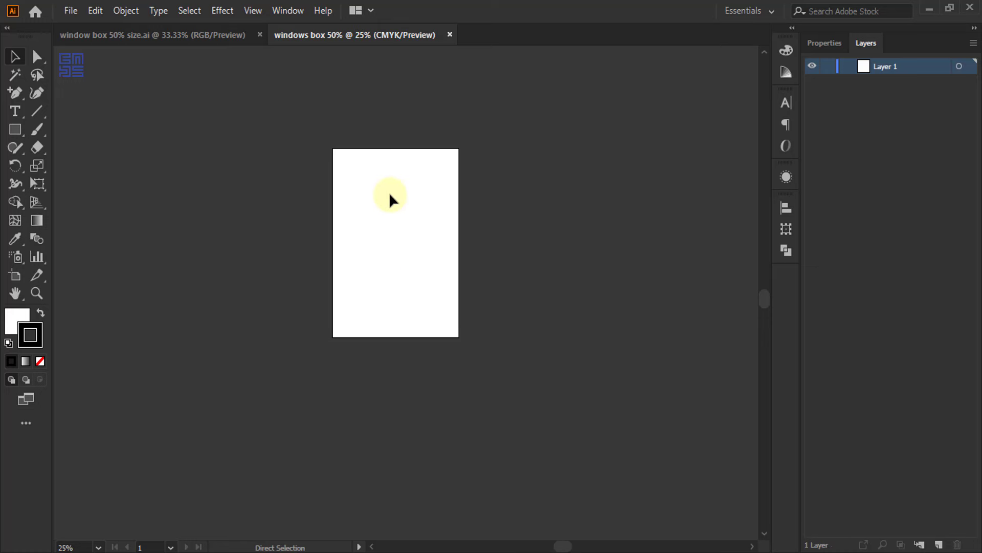
key(ctrl+v)
scroll(389, 228, up, 2)
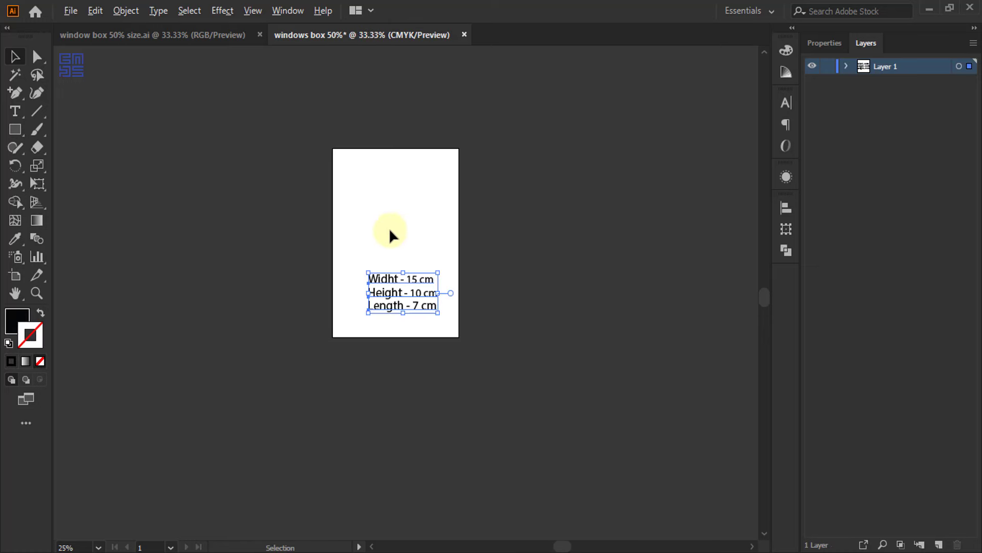
drag(404, 345, 178, 113)
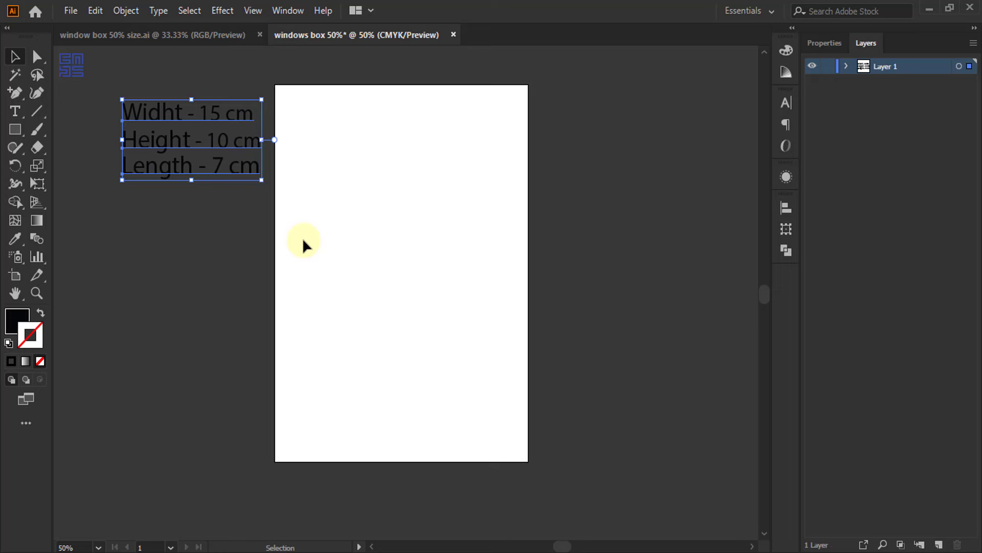
key(Delete)
Copy all four size lines, including the window value, from "window box 50% size.ai" and paste them left of the new document's artboard.
click(155, 36)
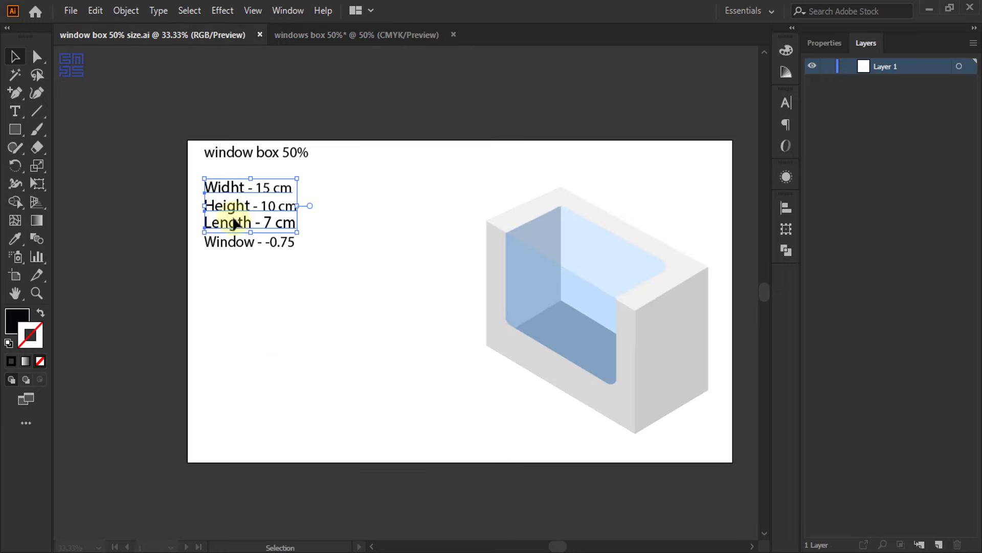
drag(199, 176, 308, 259)
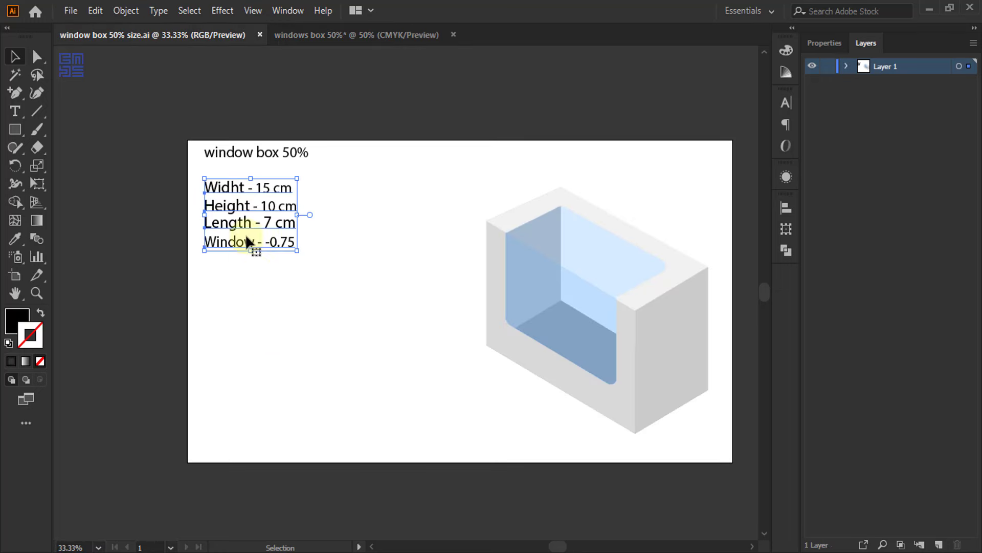
key(ctrl+c)
click(357, 35)
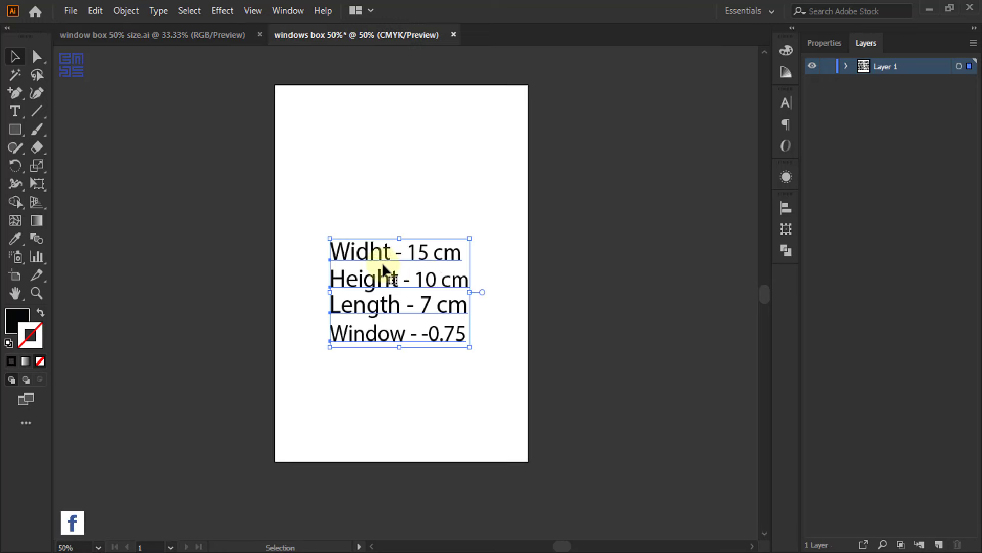
key(ctrl+v)
drag(373, 234, 175, 86)
Draw a 15 × 10 cm rectangle and swap its fill and stroke, leaving a black outline with no fill.
click(15, 129)
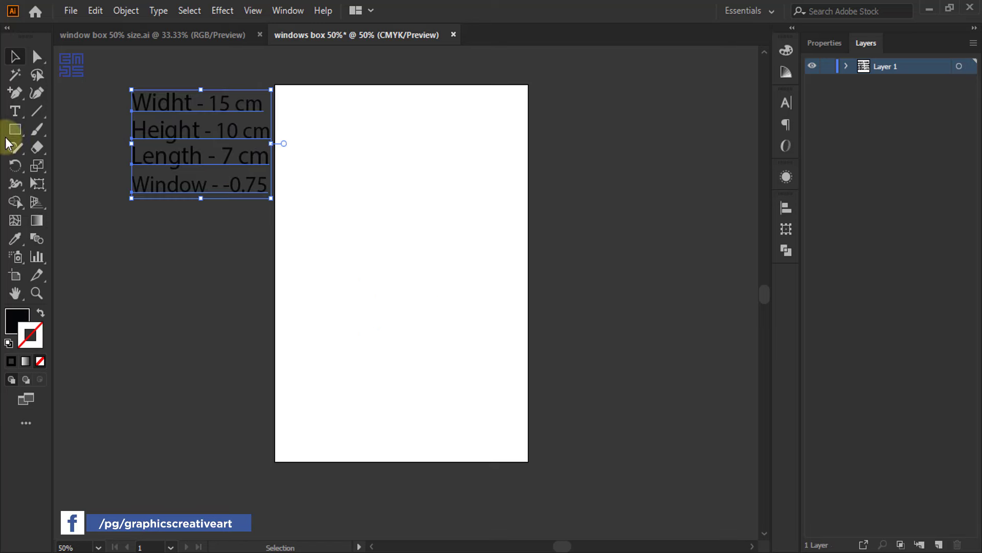
key(ctrl+shift+a)
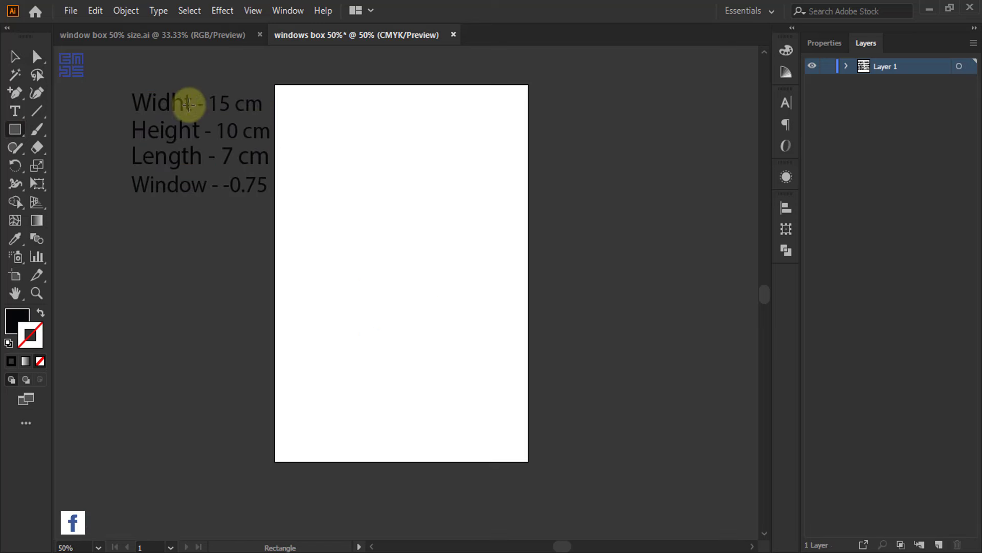
click(408, 182)
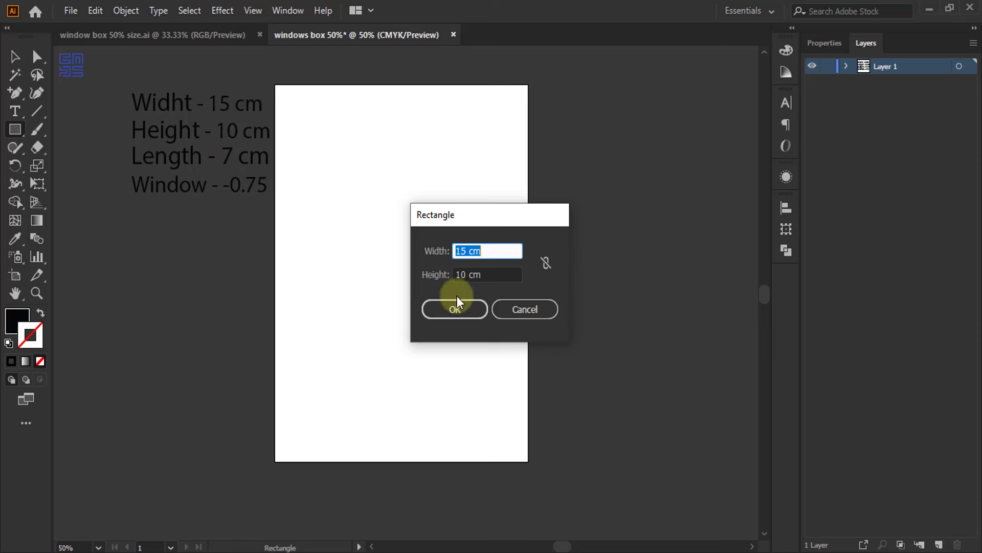
click(443, 310)
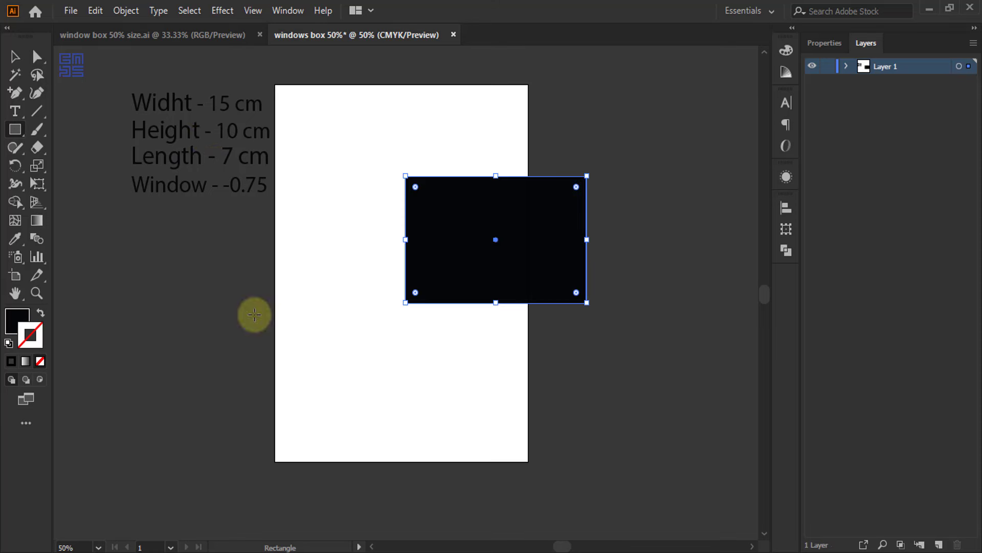
click(40, 313)
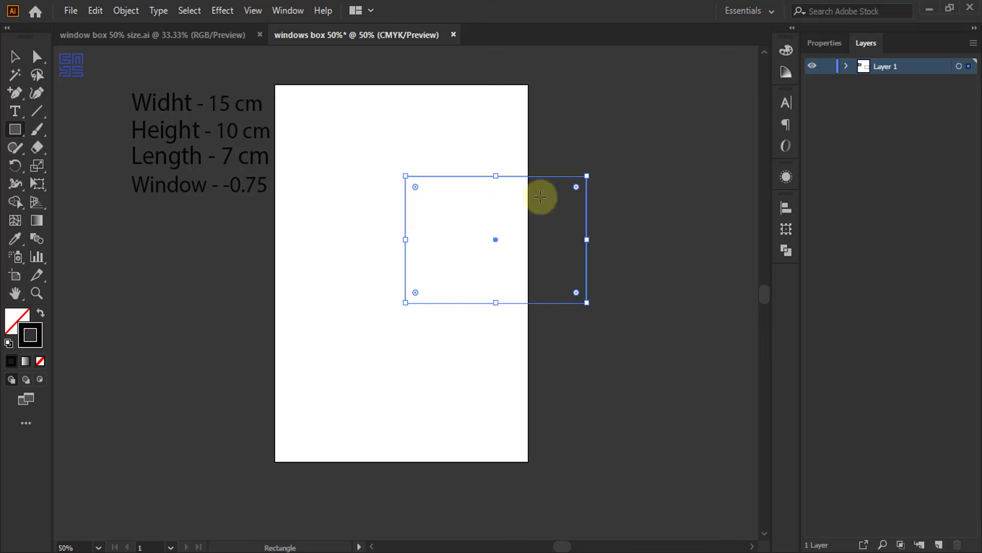
Check the rectangle's stroke weight options, keep 1 pt, and move the rectangle to the horizontal centre of the artboard, at X 10.5 cm and Y about 12.6 cm.
click(14, 56)
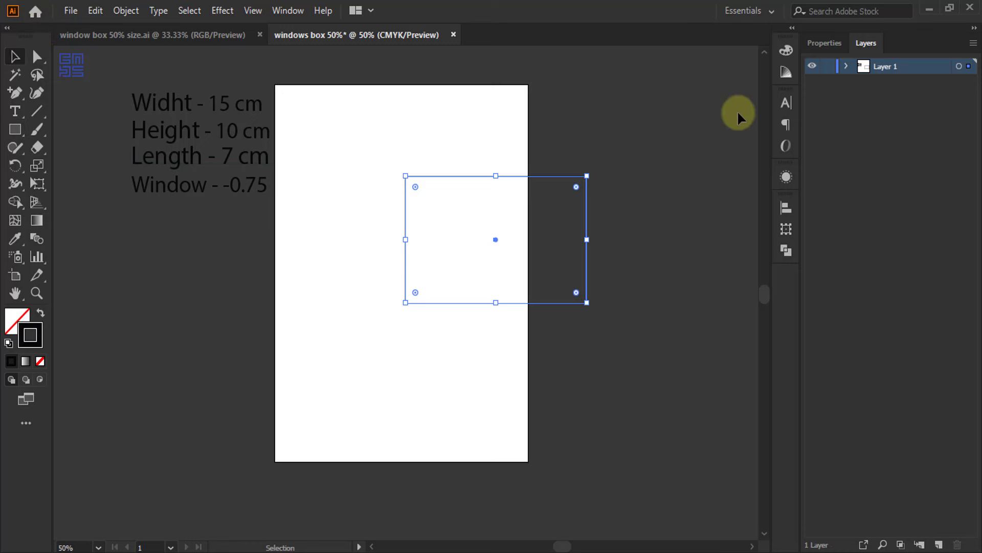
click(823, 45)
click(903, 232)
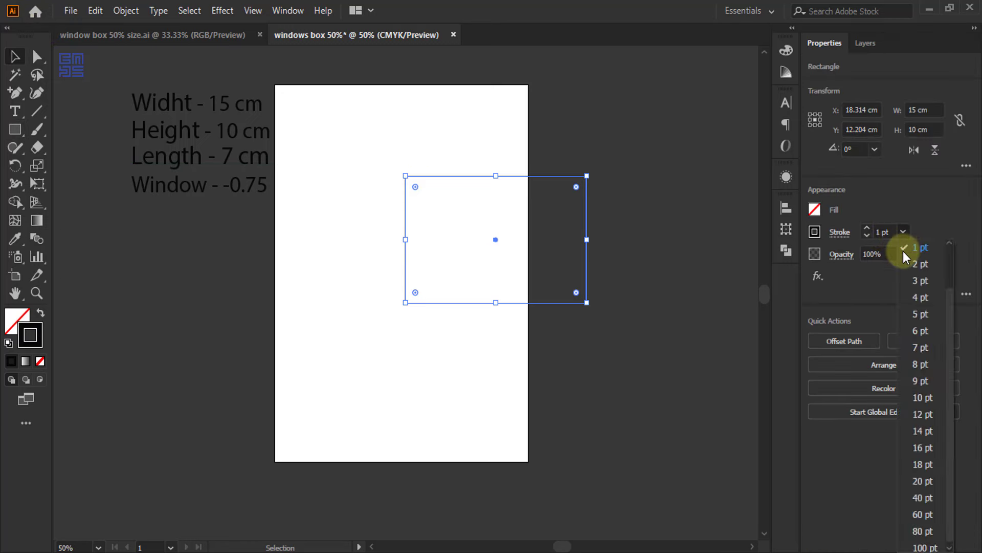
drag(949, 326, 953, 265)
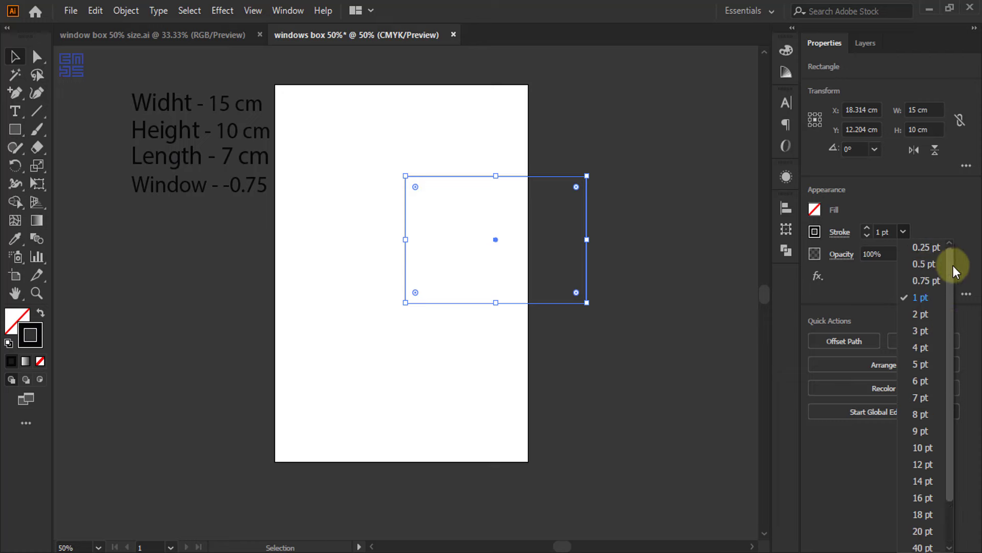
click(652, 13)
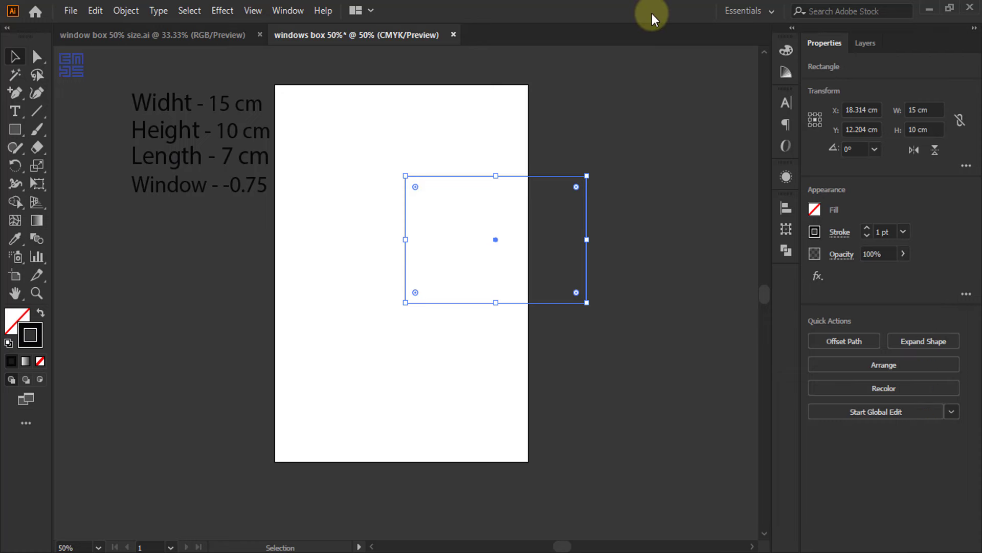
drag(540, 177, 424, 180)
key(ctrl+minus)
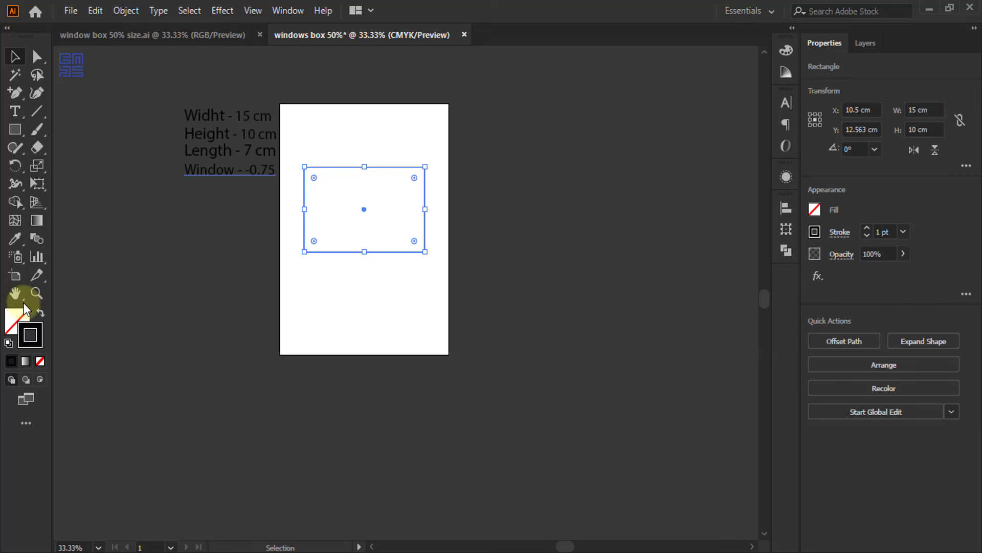
Enlarge the artboard down and to the right to about 50 × 56.5 cm, keeping its upper-left corner in place.
click(15, 275)
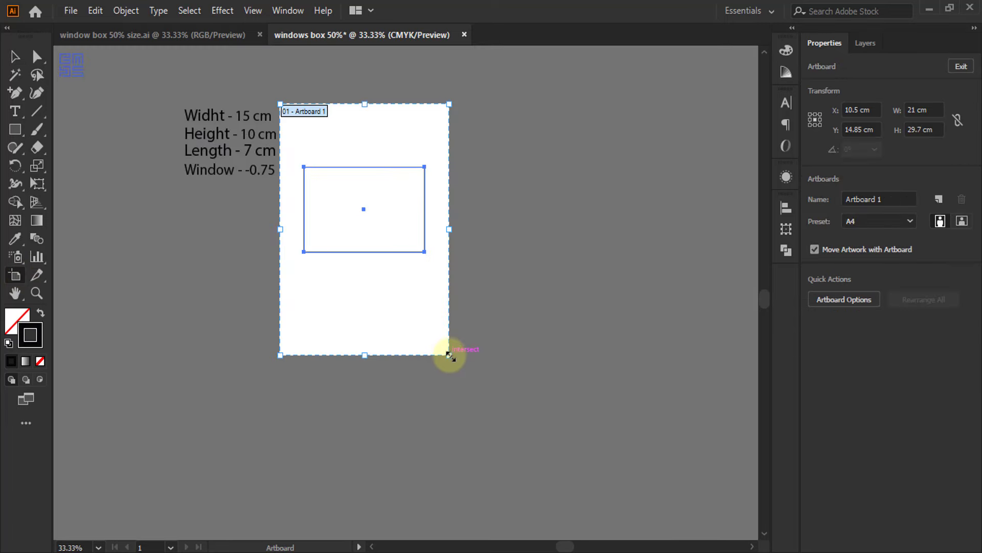
drag(448, 354, 684, 505)
key(ctrl+minus)
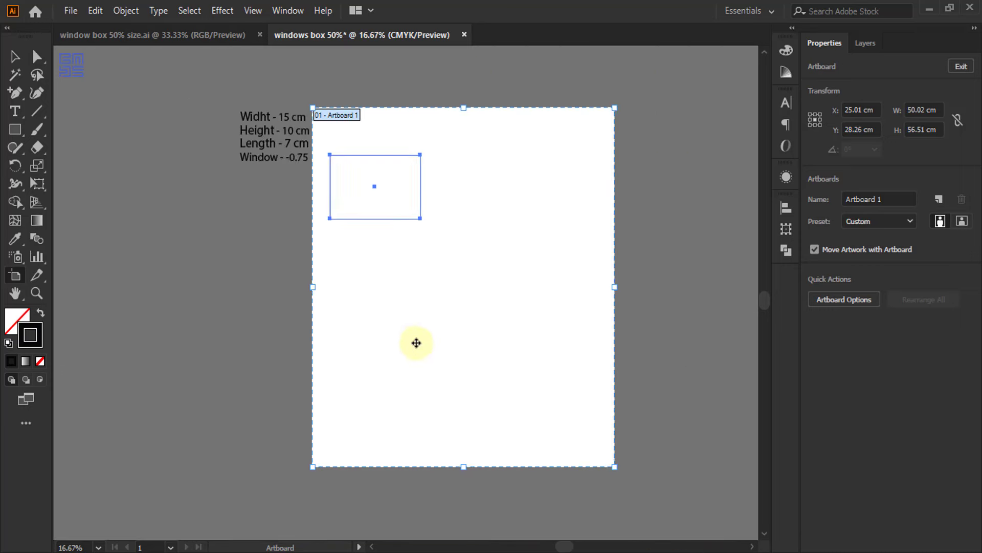
key(ctrl+minus)
key(Escape)
key(ctrl+plus)
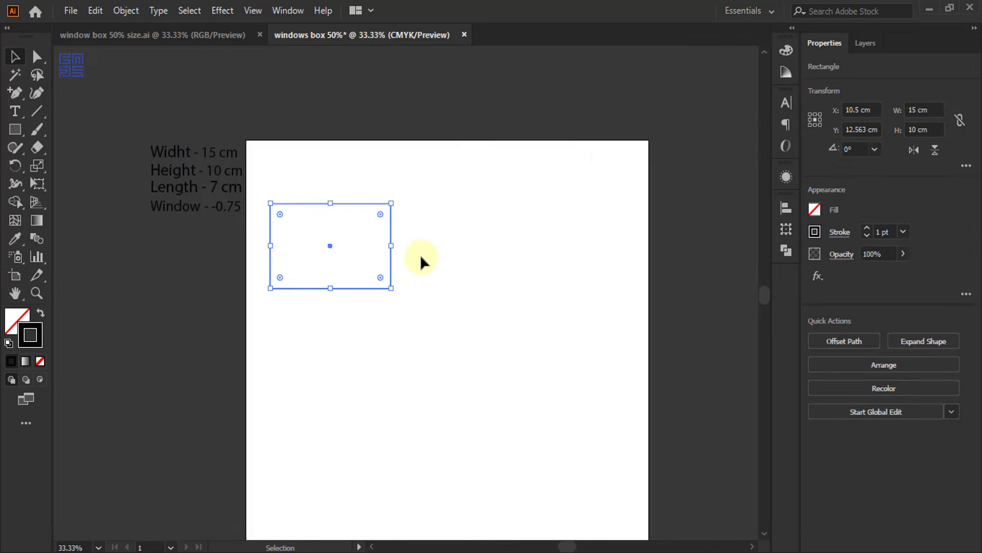
Move the rectangle near the artboard's centre, at X 24.5 cm and Y about 29.5 cm, and check the box drawing in "window box 50% size.ai".
drag(389, 262, 502, 406)
scroll(544, 256, down, 1)
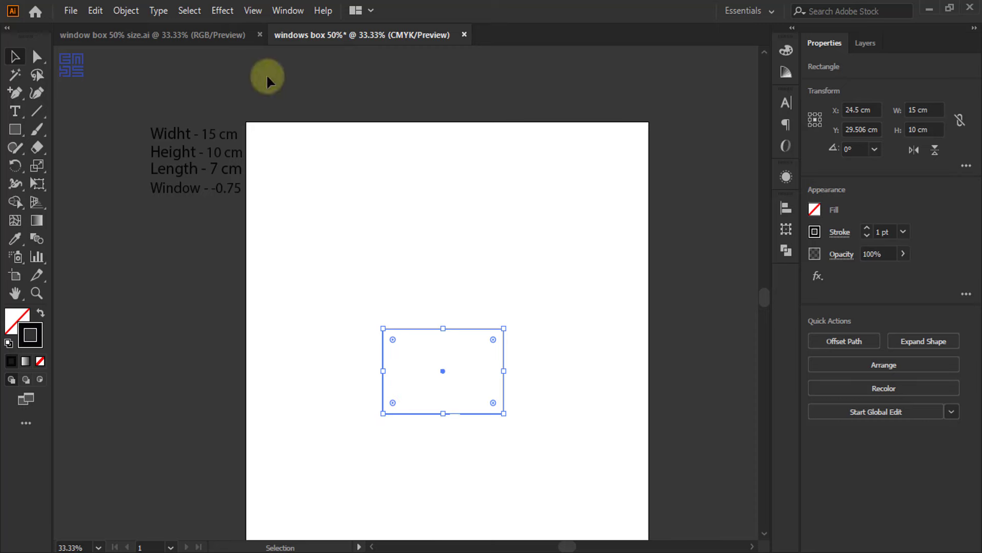
click(215, 30)
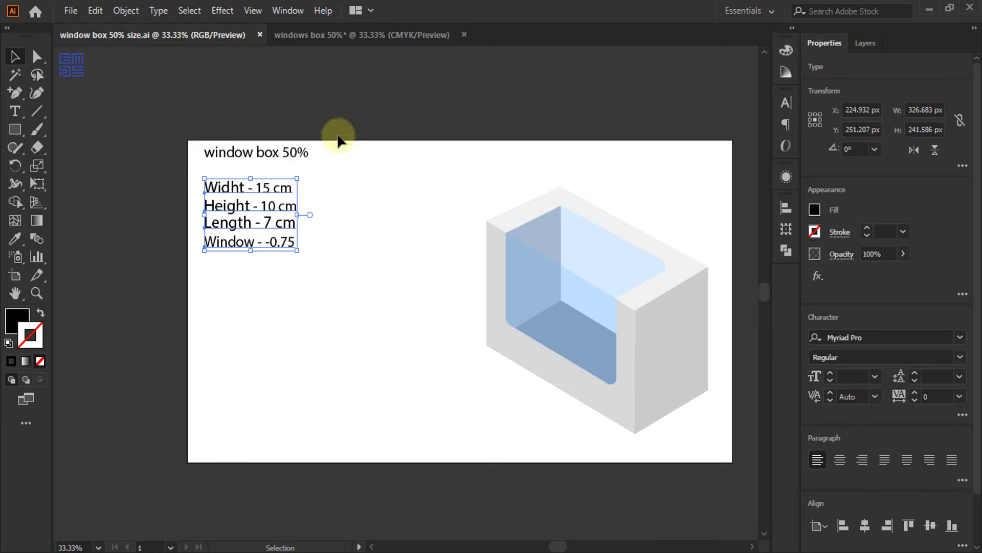
click(321, 28)
click(422, 345)
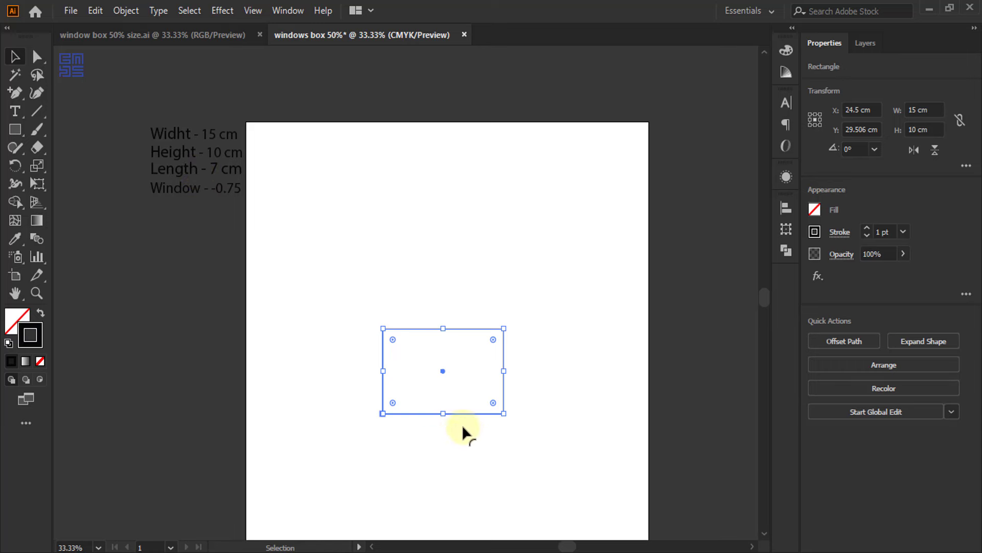
Duplicate the 15 × 10 cm rectangle directly above itself with edges touching, and check the shared edge in outline view.
drag(459, 412, 451, 323)
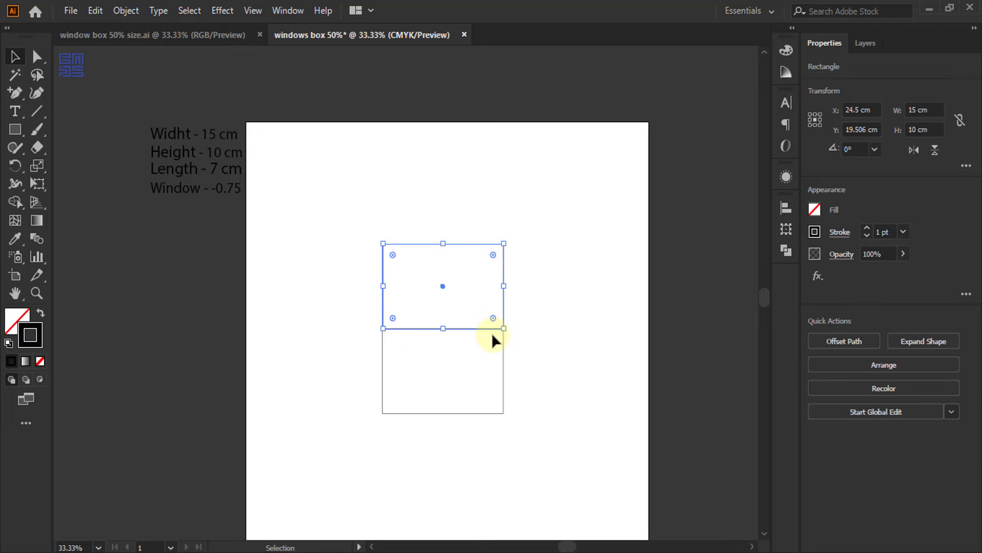
scroll(491, 332, up, 1)
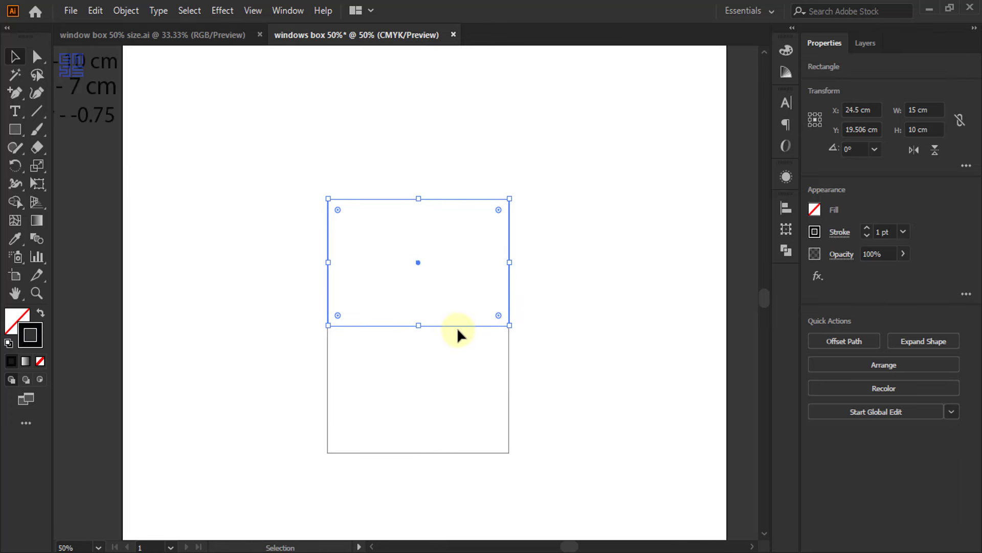
scroll(468, 327, up, 3)
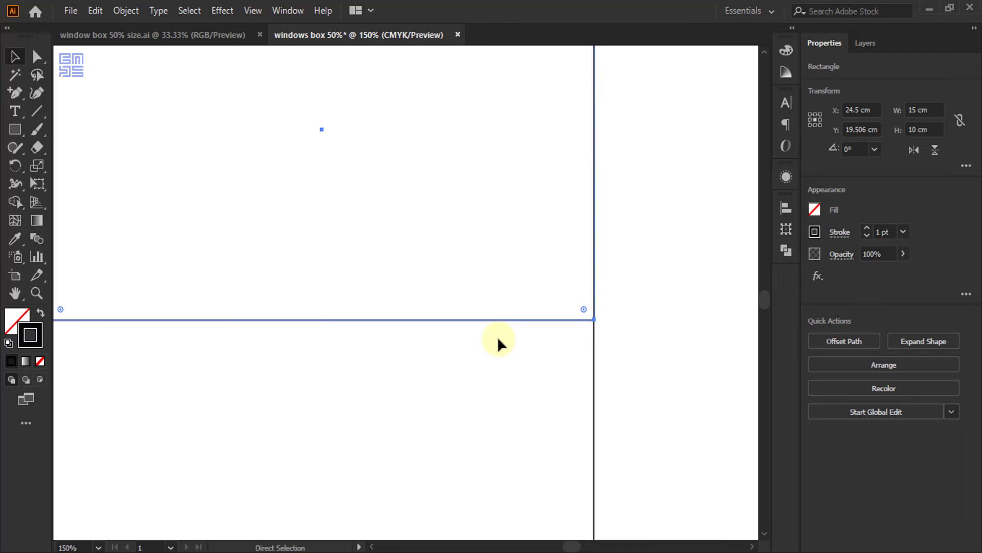
key(ctrl+y)
scroll(596, 333, up, 4)
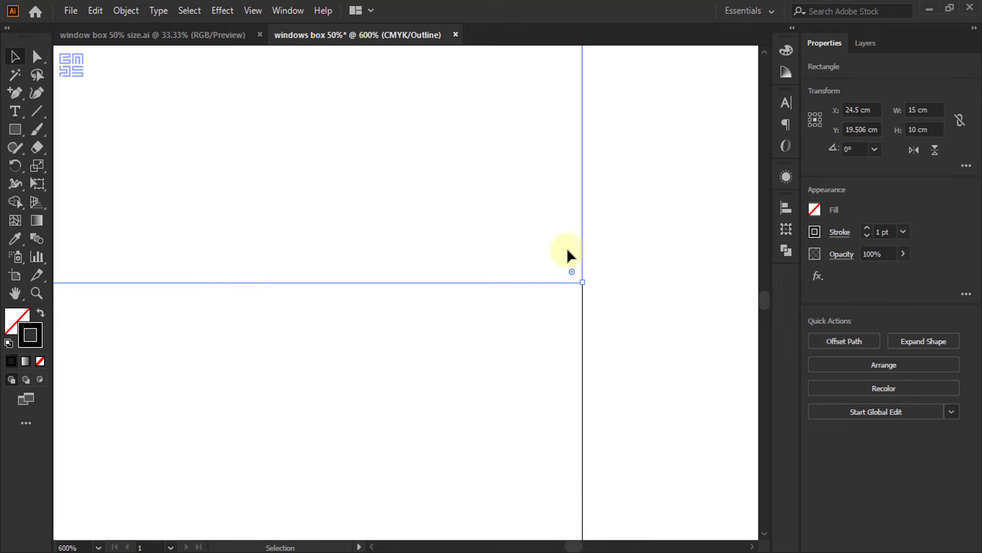
scroll(560, 295, down, 6)
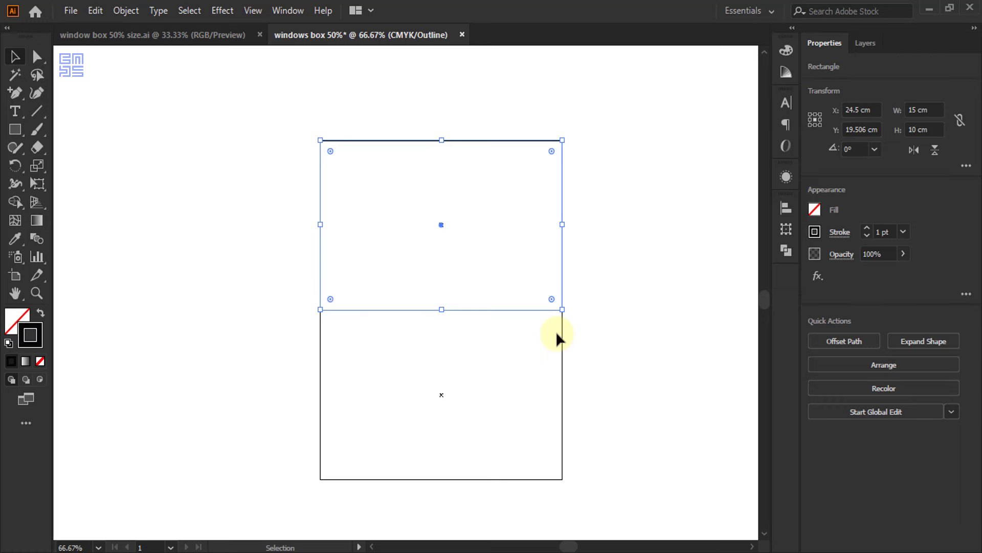
key(ctrl+y)
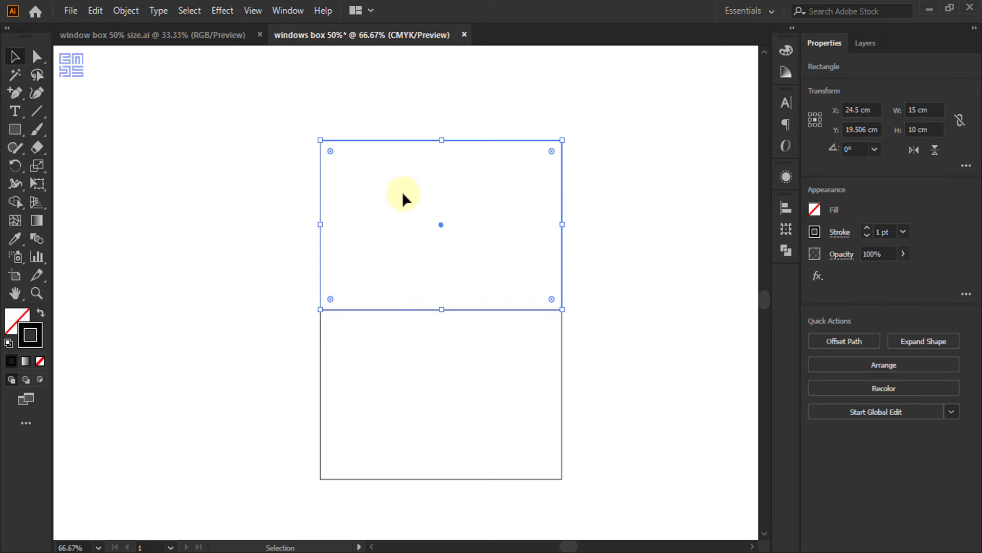
Set the upper rectangle's height to 7 cm, using its bottom-centre reference point to keep the shared edge fixed.
click(787, 229)
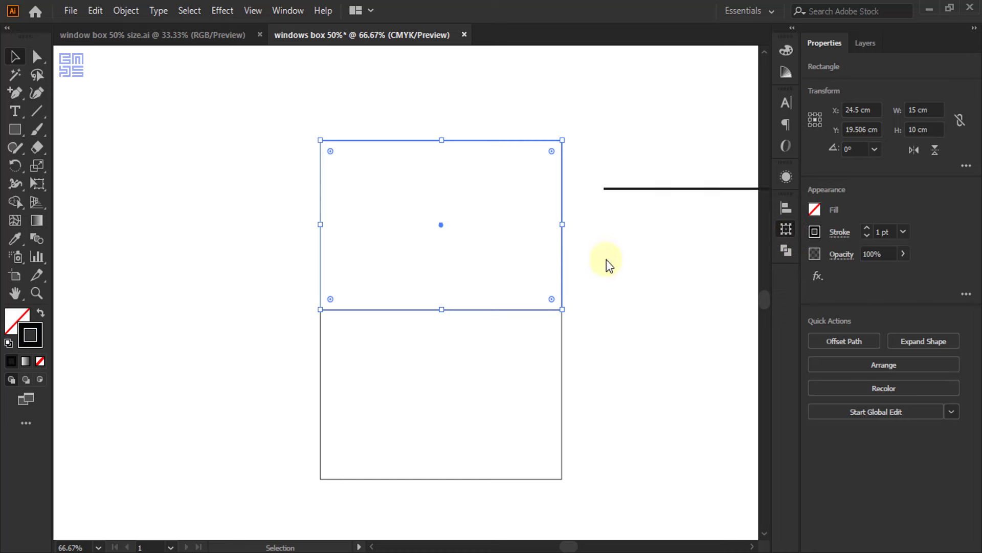
click(615, 239)
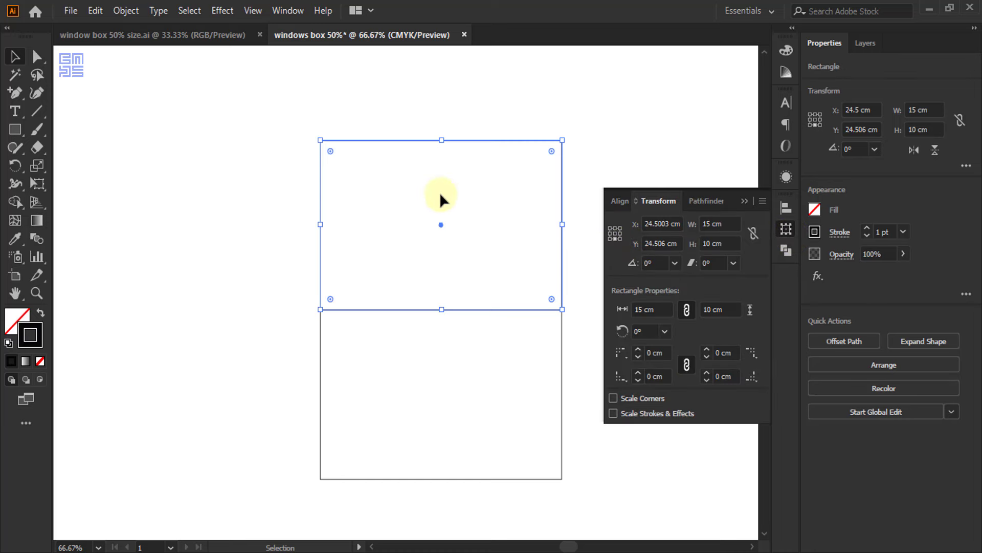
double_click(709, 244)
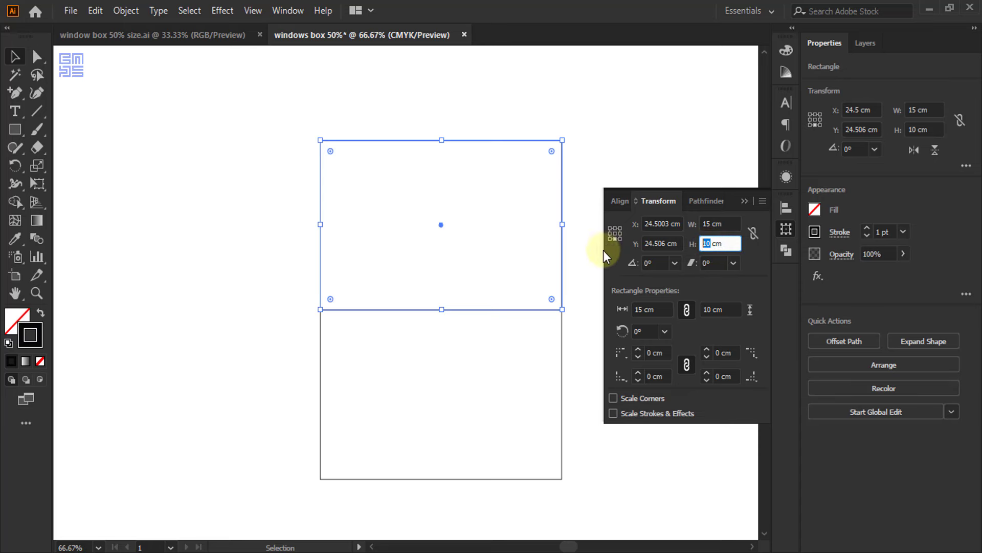
key(Return)
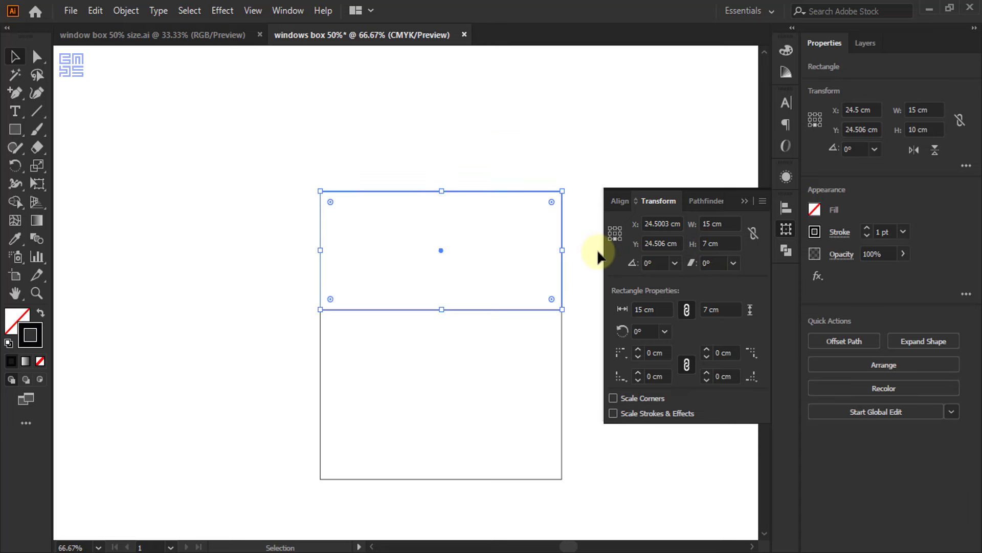
Duplicate the lower 15 × 10 cm rectangle to its left, flush against its left edge.
scroll(373, 194, down, 3)
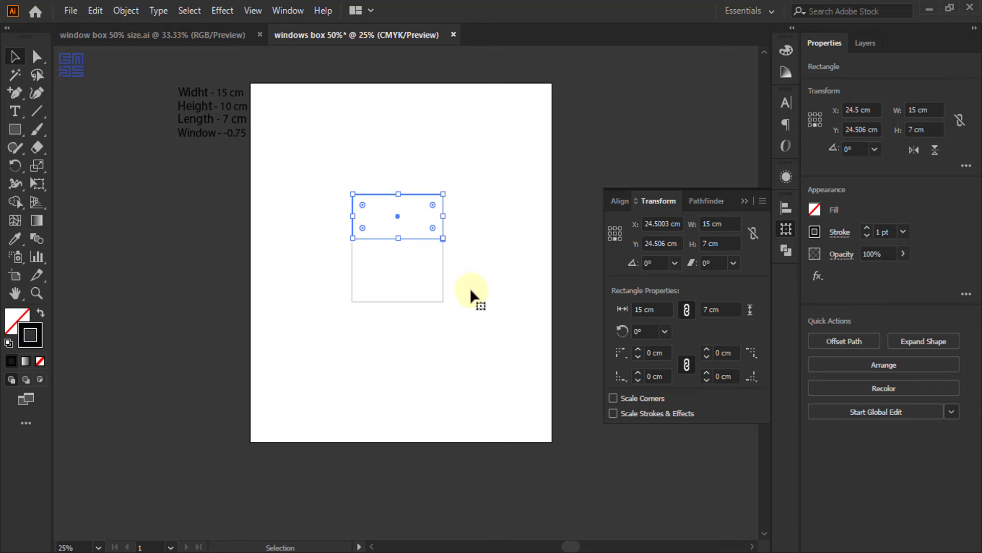
scroll(470, 290, up, 1)
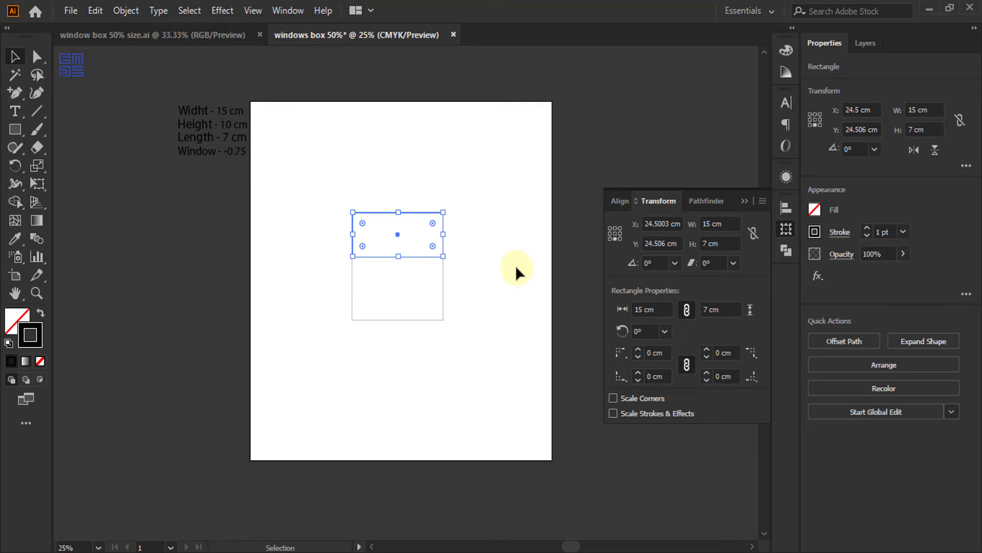
click(352, 329)
scroll(355, 302, up, 1)
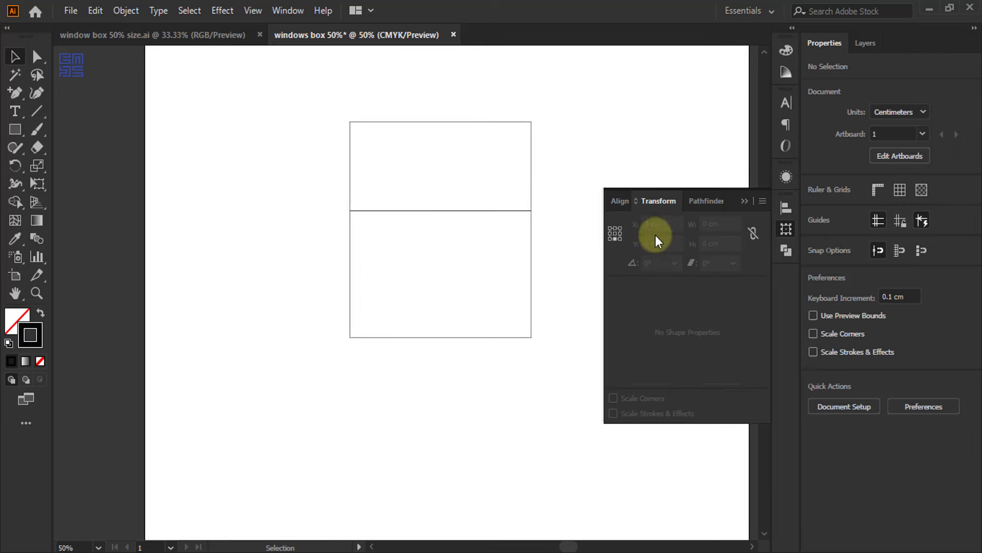
click(741, 200)
drag(534, 270, 352, 263)
drag(291, 298, 289, 297)
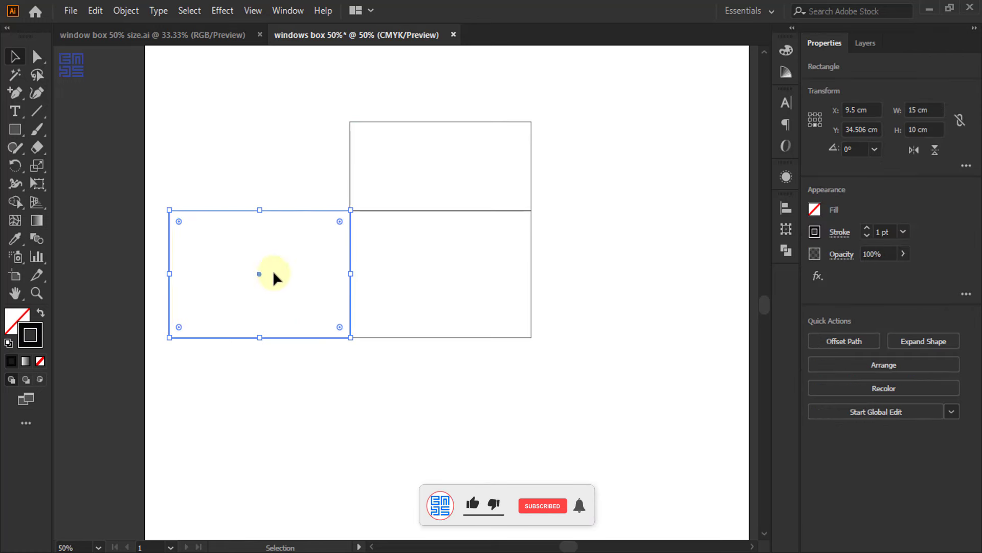
Set the left copy's width to 7 cm, using its right-centre reference point to keep it attached to the main panel.
click(785, 228)
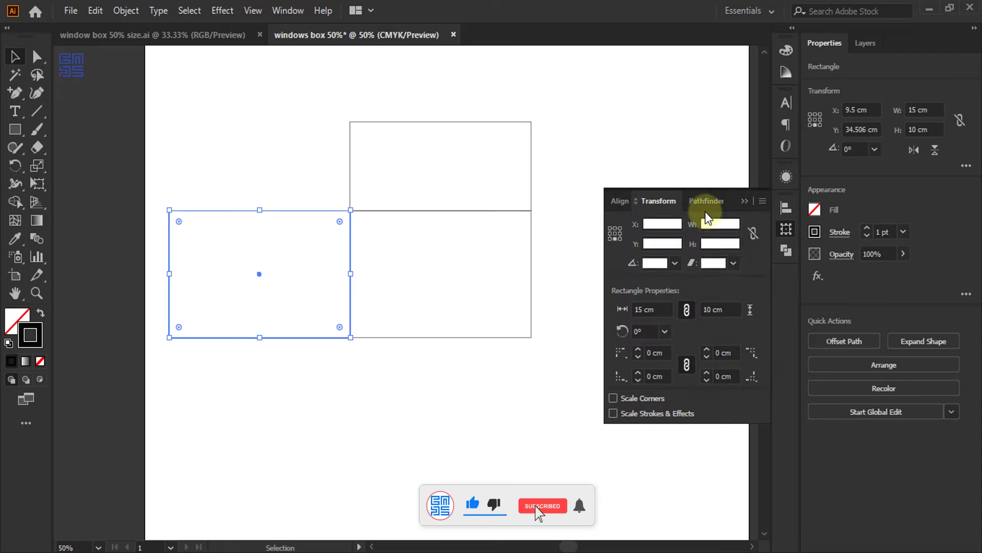
click(621, 234)
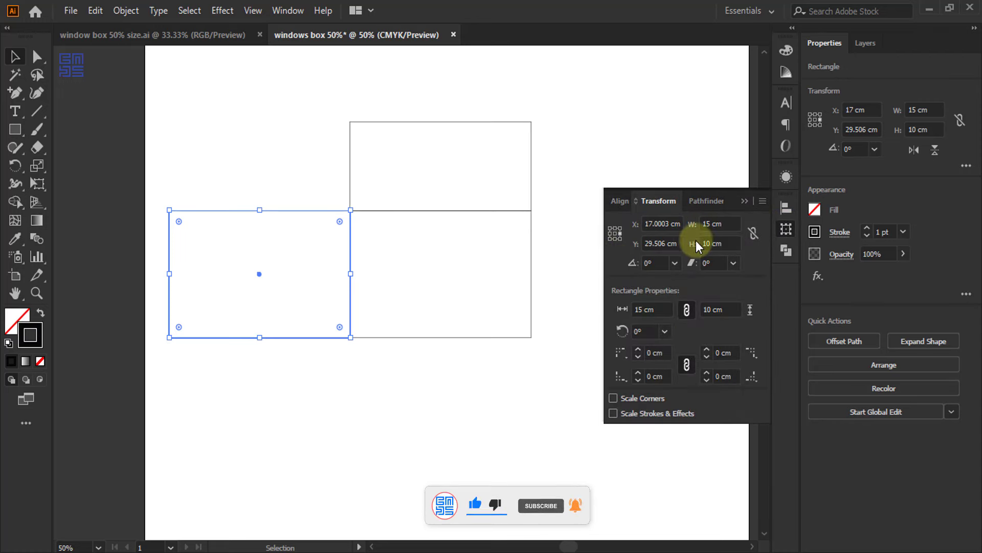
double_click(711, 223)
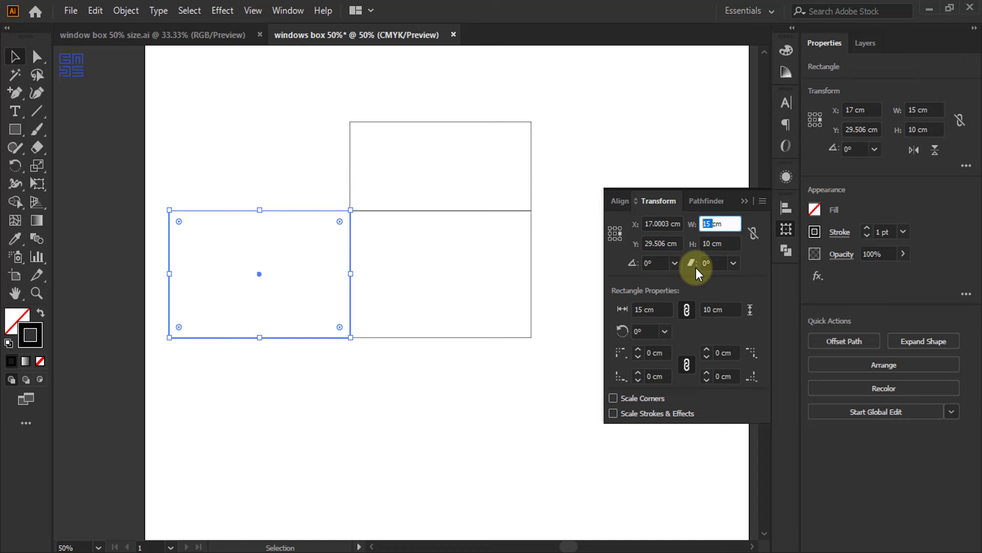
text(7)
key(Return)
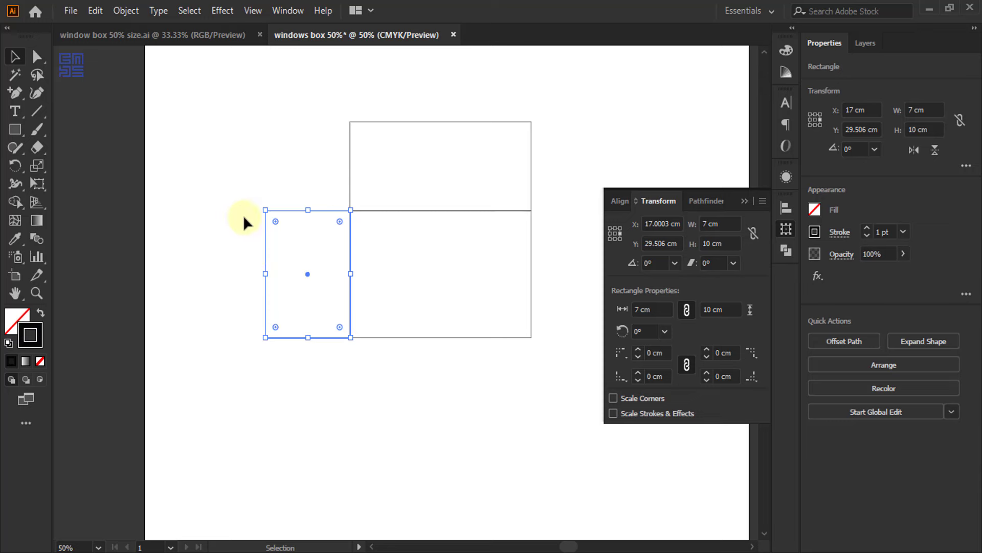
Duplicate the 7 × 10 cm side panel to its left, flush against its outer edge.
scroll(244, 214, up, 2)
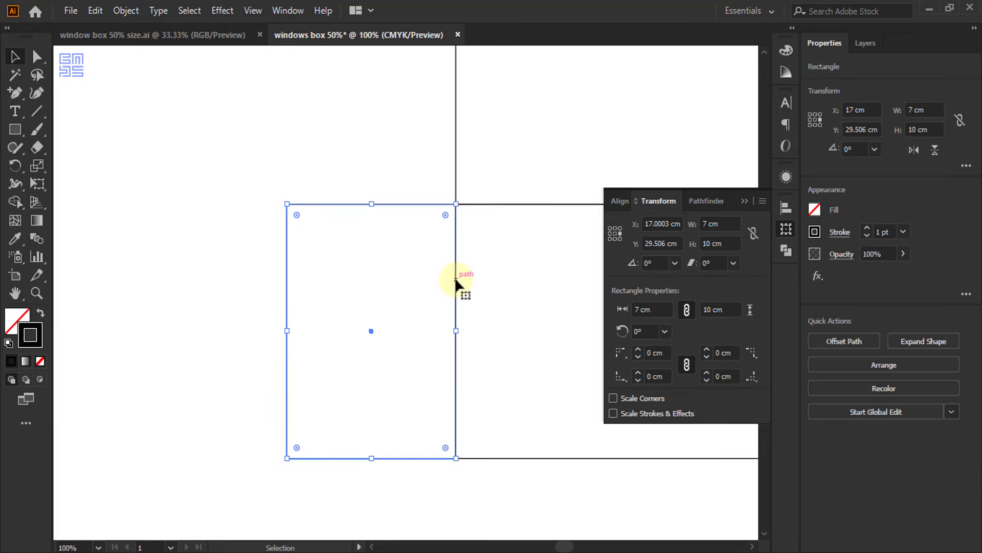
drag(456, 280, 290, 279)
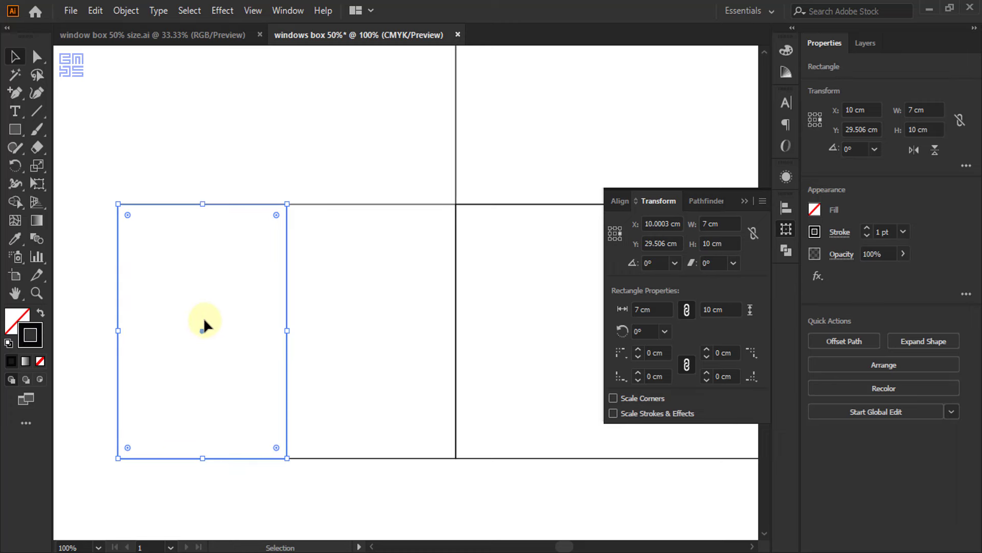
scroll(202, 280, down, 2)
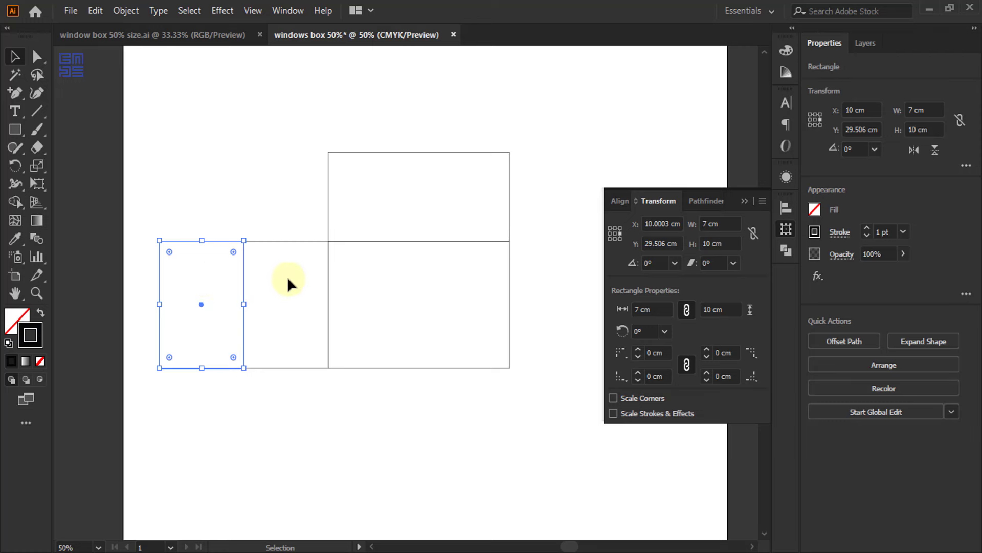
scroll(200, 282, up, 2)
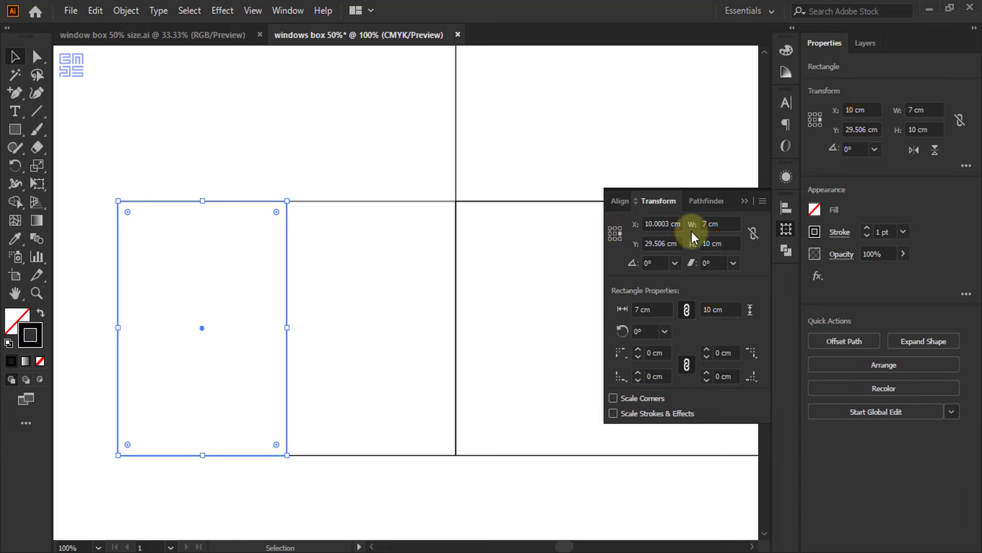
Set the outermost left panel's width to 1 cm with its right edge fixed.
double_click(705, 223)
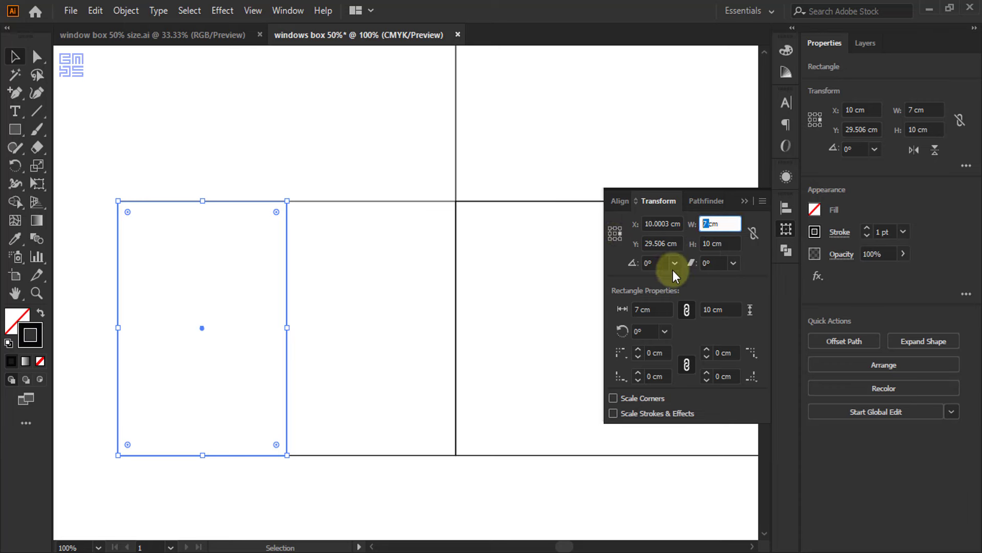
text(1)
key(Return)
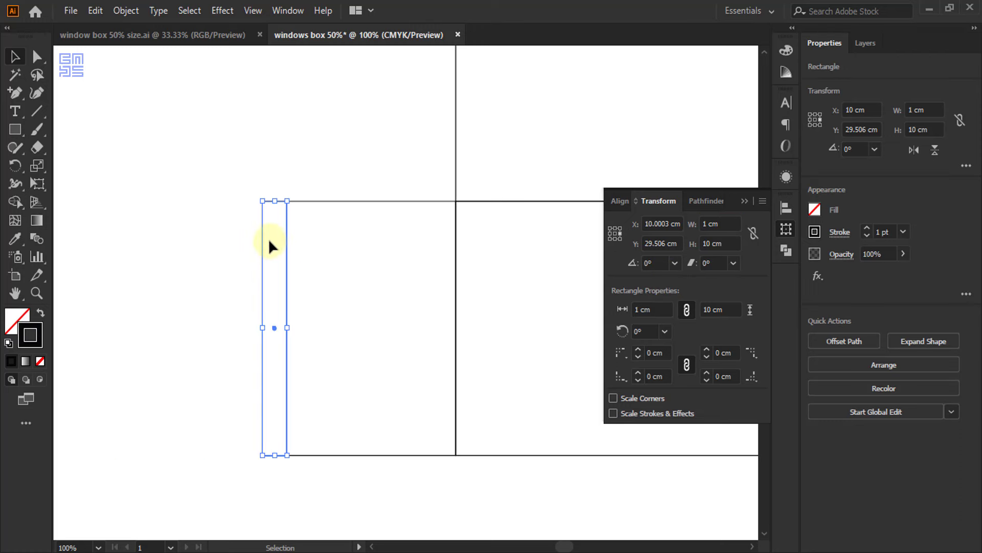
Set the outermost left flap's width to 2 cm with its right edge fixed.
click(704, 223)
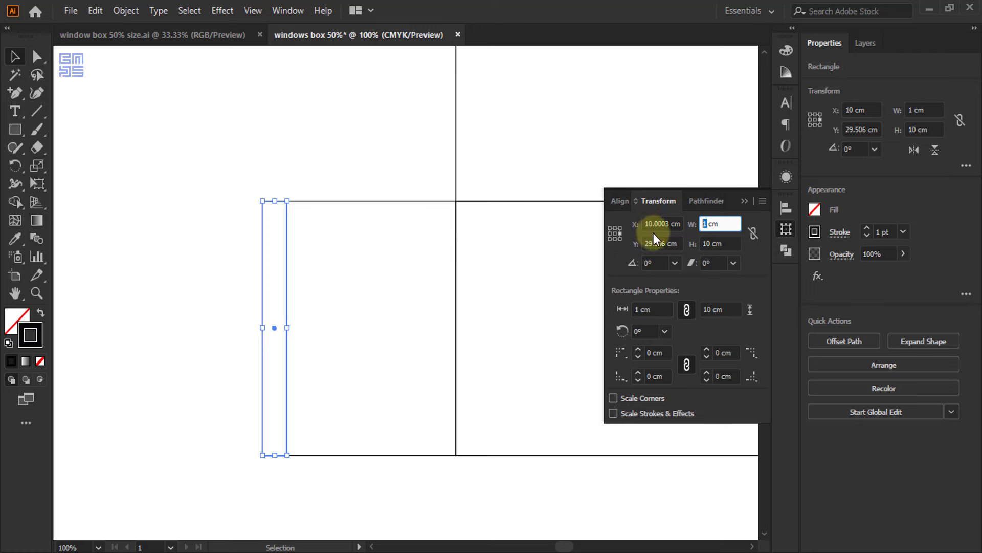
text(2)
key(Return)
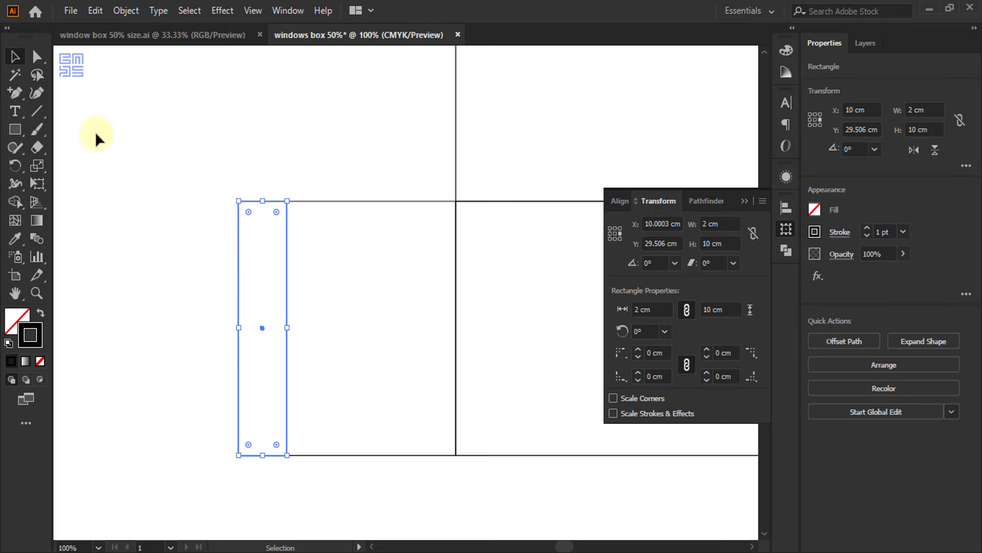
Select the two outer corner points of the 2 cm flap at the far left of the template.
click(37, 57)
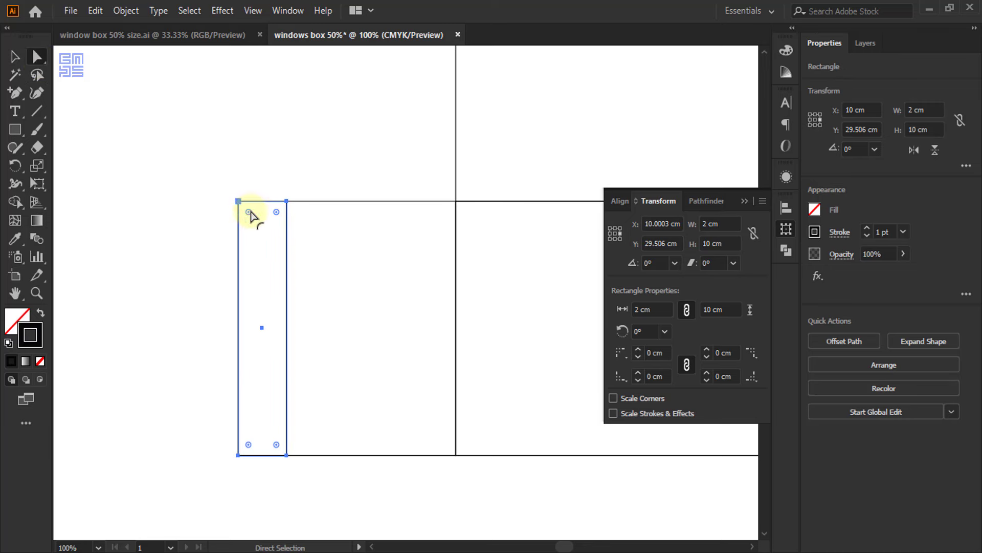
drag(203, 162, 258, 489)
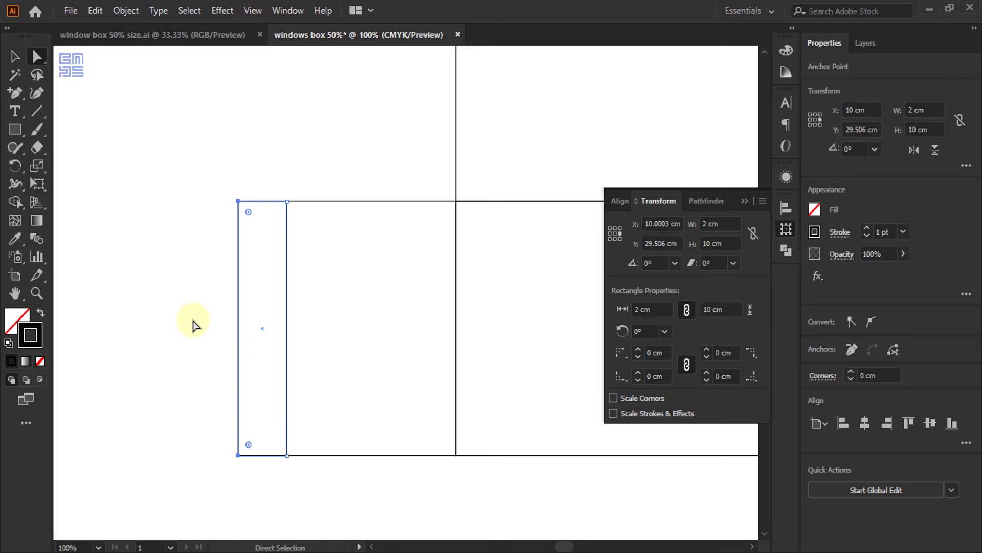
scroll(189, 305, down, 2)
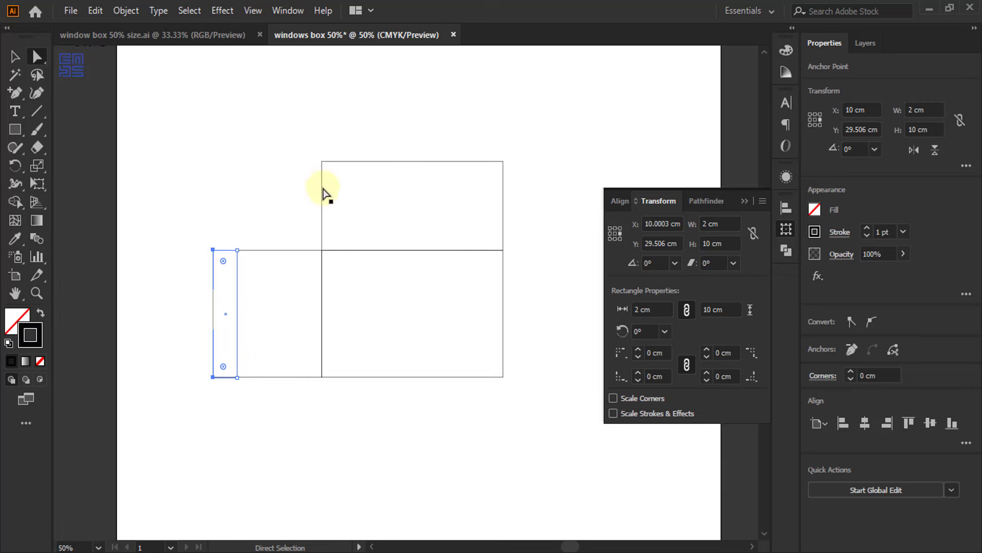
Examine the window cut-outs on the box illustration in window box 50% size.ai and return to the windows box 50% template.
click(208, 34)
scroll(274, 245, down, 2)
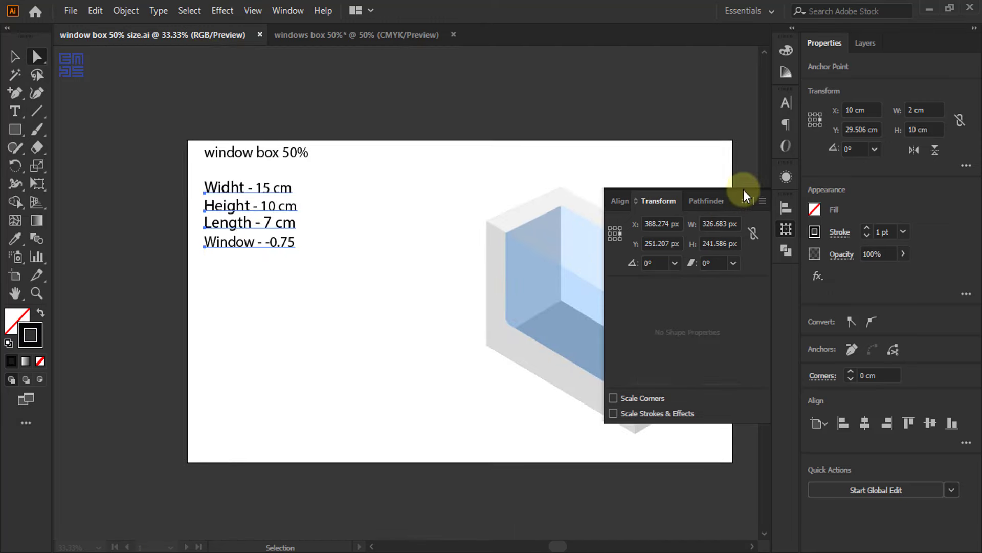
click(746, 201)
scroll(429, 272, up, 2)
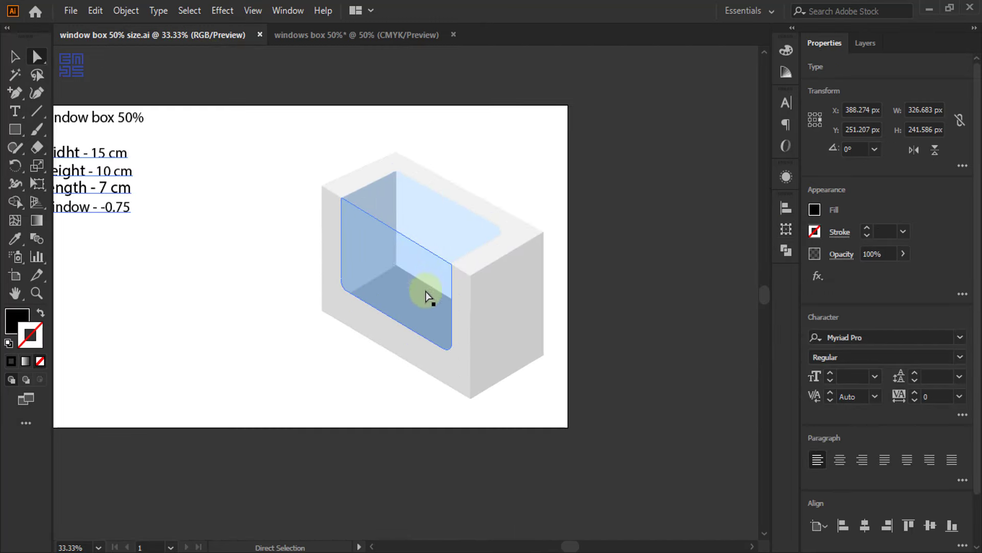
scroll(398, 264, up, 2)
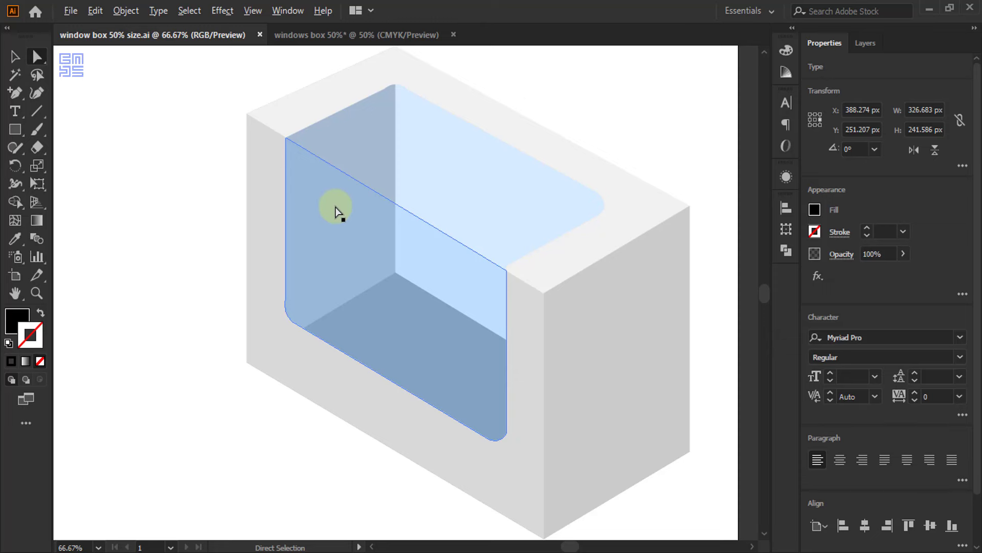
scroll(335, 213, down, 1)
scroll(301, 228, down, 1)
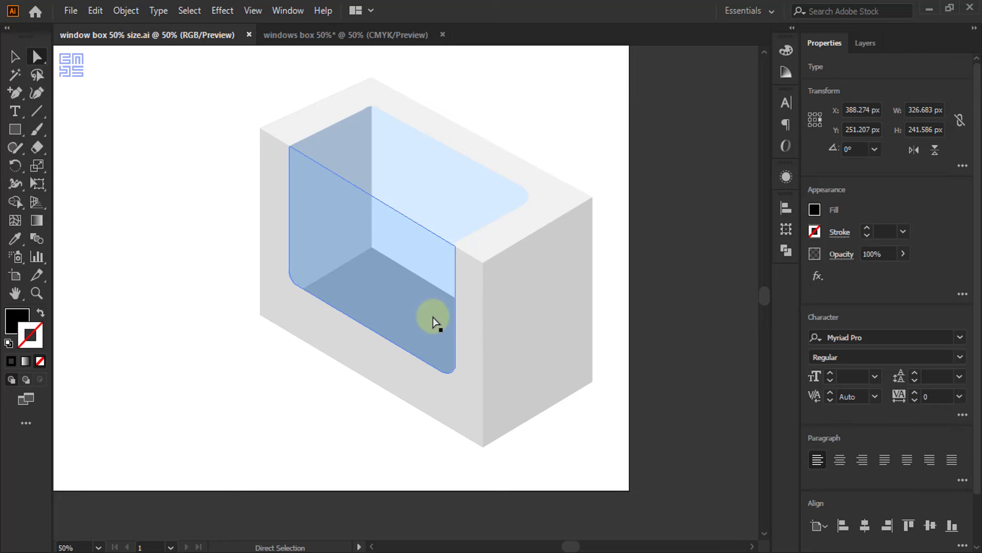
click(483, 175)
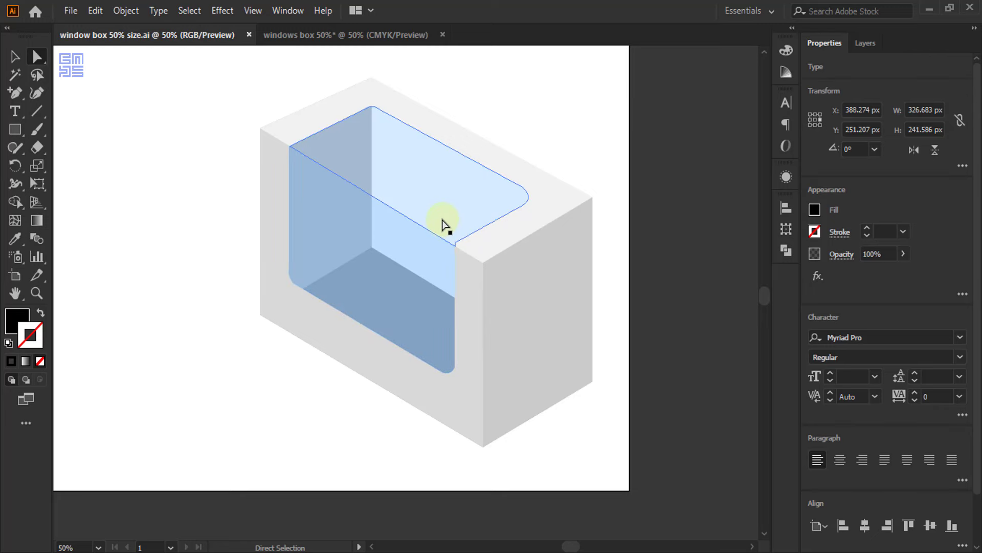
click(241, 87)
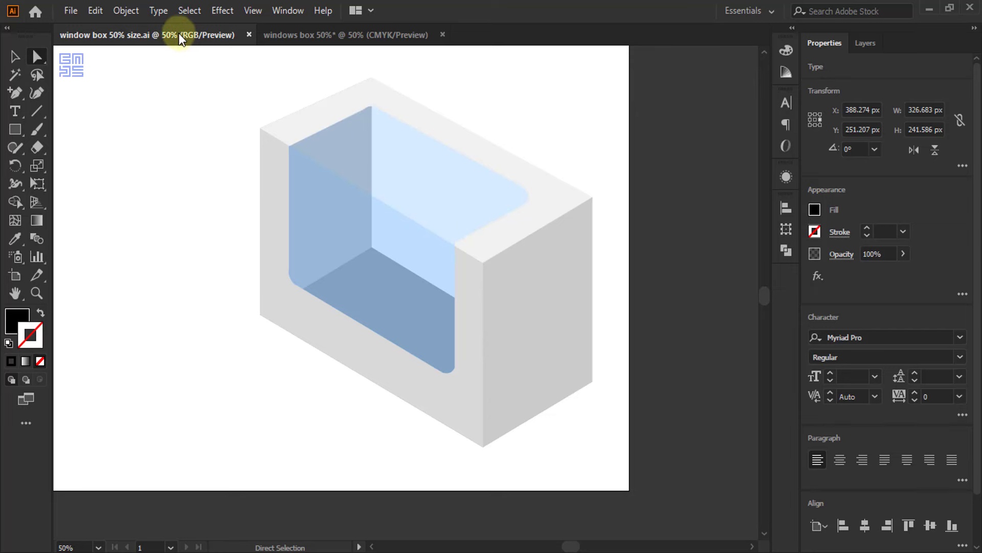
click(340, 35)
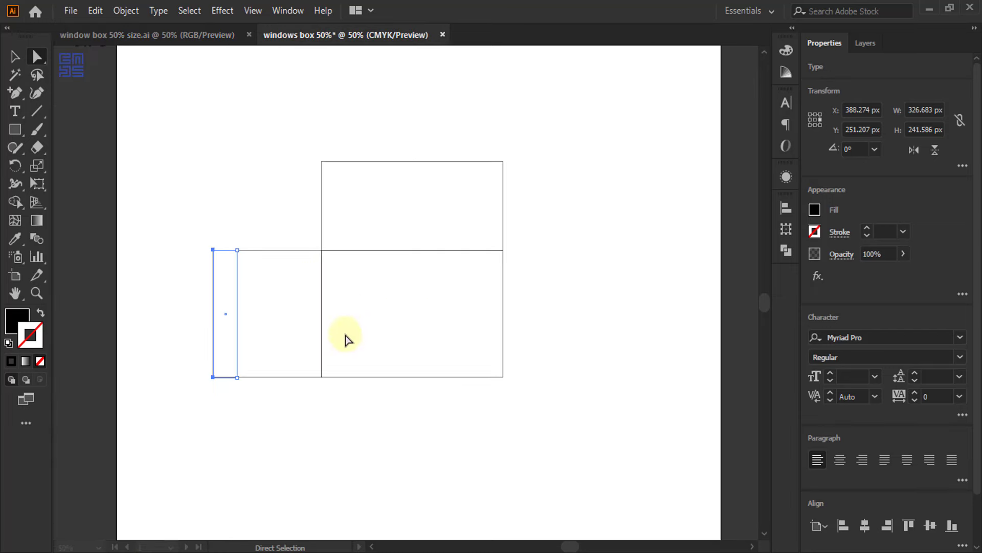
Try rounding the 2 cm flap's upper outer corner freehand to about 0.71 cm, and undo it.
scroll(235, 285, up, 1)
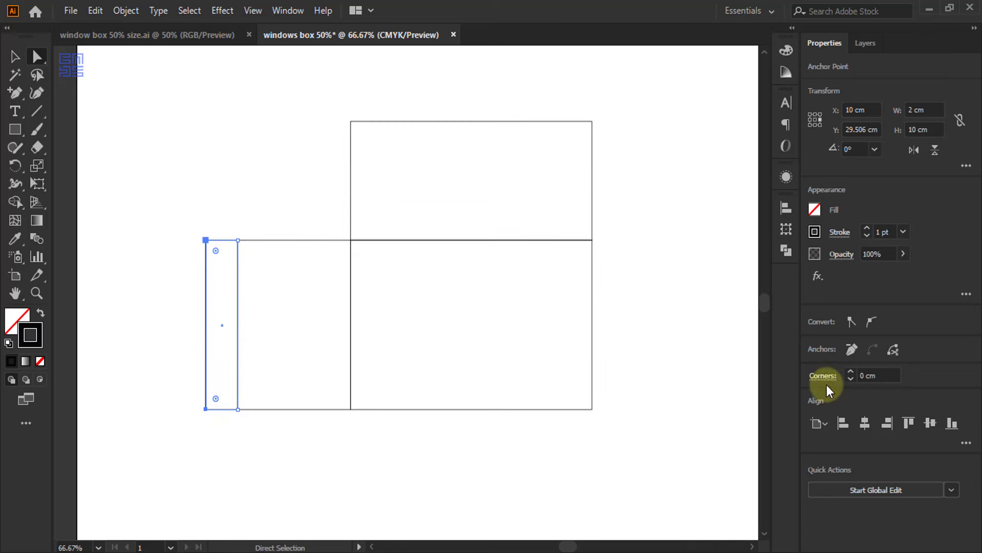
click(876, 376)
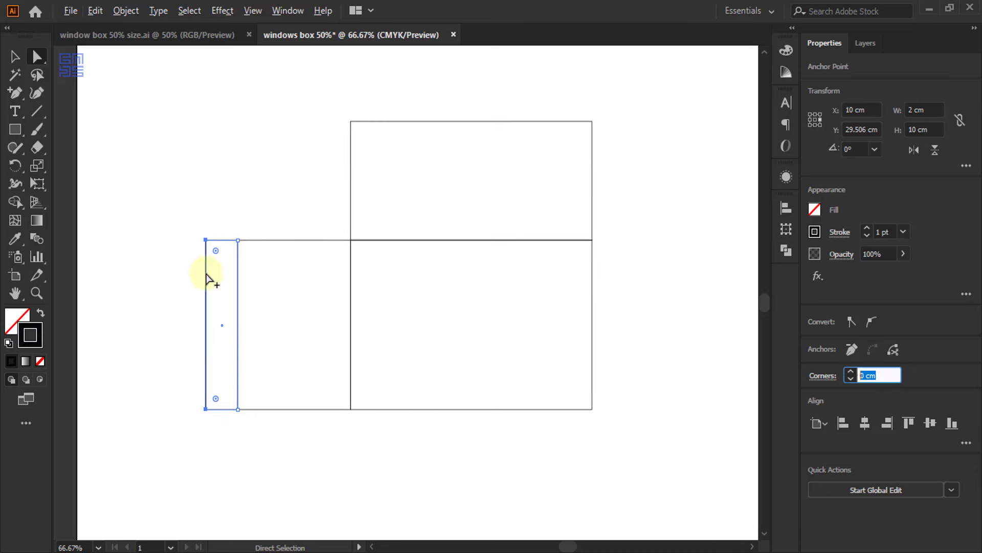
scroll(238, 241, up, 4)
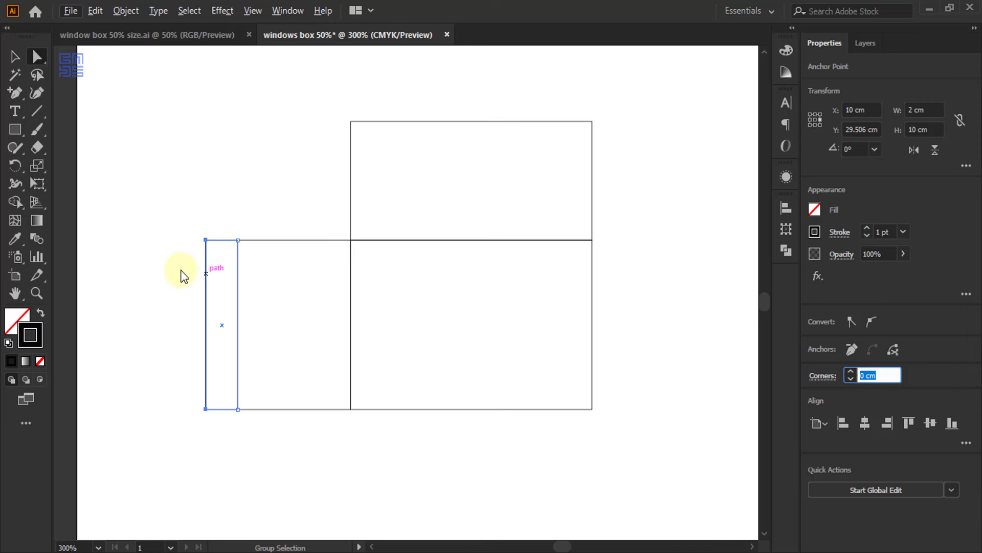
scroll(184, 276, up, 2)
scroll(238, 333, down, 3)
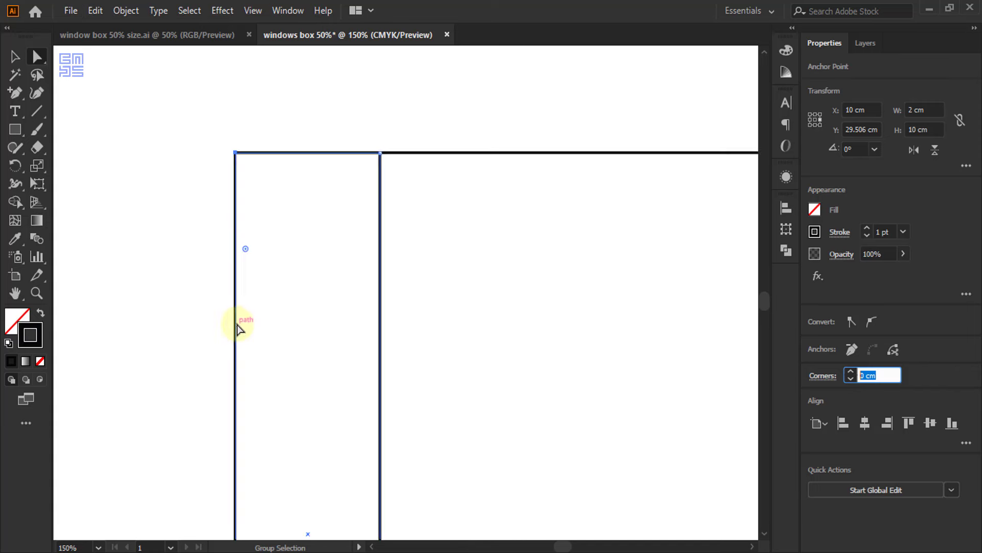
drag(246, 250, 259, 275)
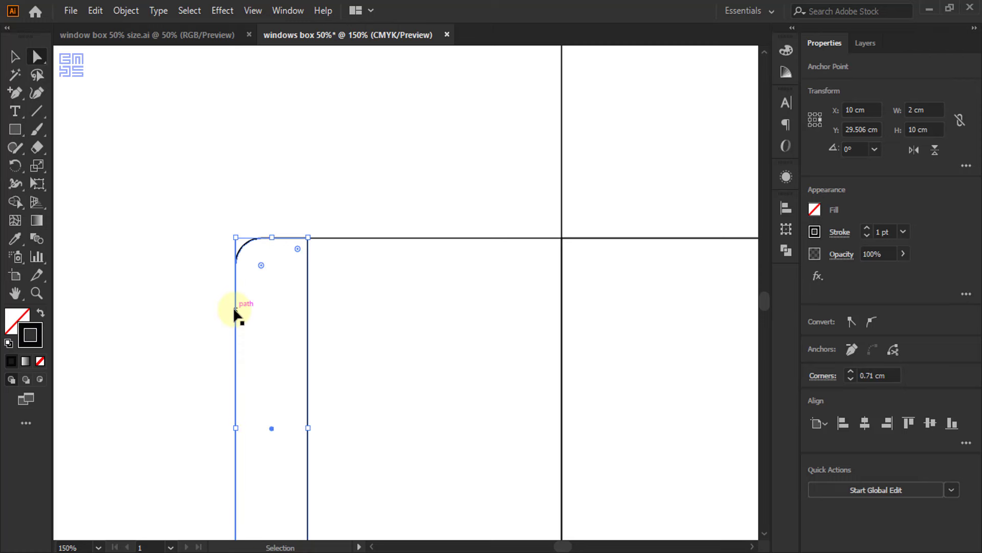
key(ctrl+z)
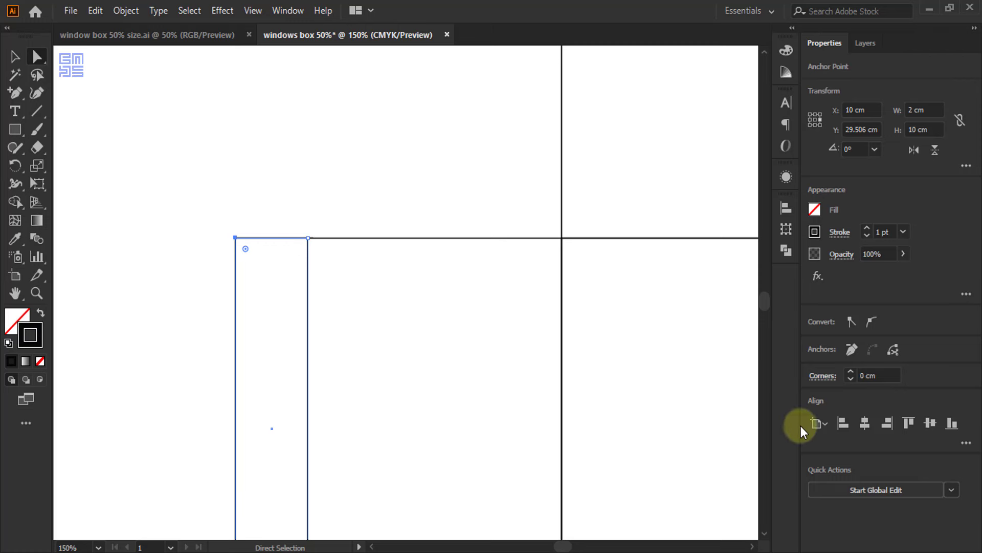
Set the corner radius of the 2 cm flap's two outer corners to 0.5 cm.
click(880, 375)
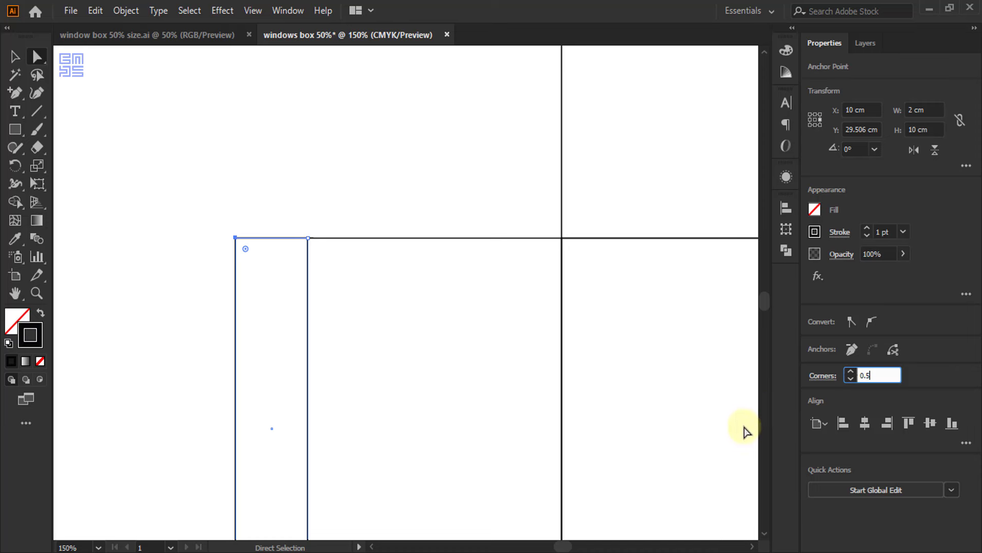
text(0.5)
key(Return)
scroll(229, 214, down, 1)
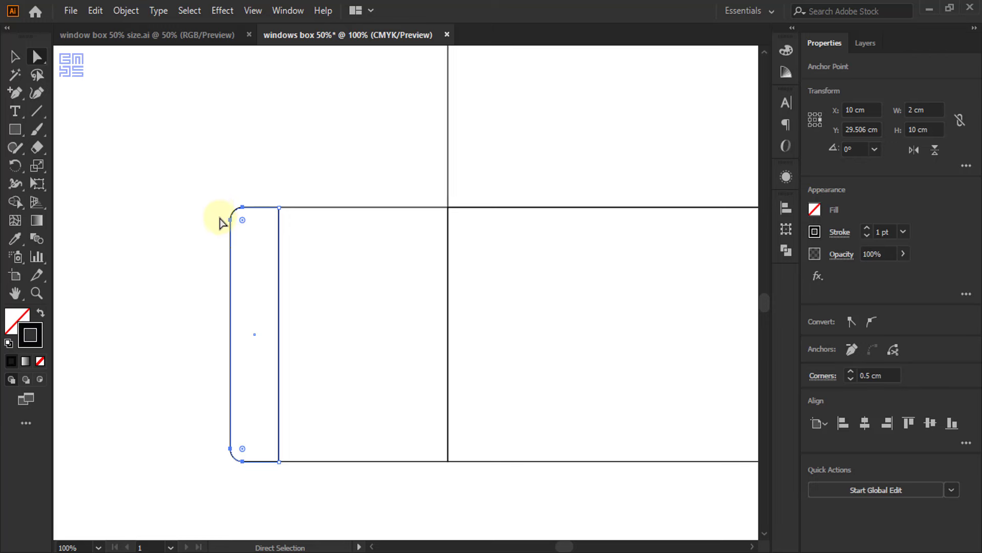
Duplicate the left side panel together with its rounded flap, placing the copy flush against the main panel's right edge.
click(15, 57)
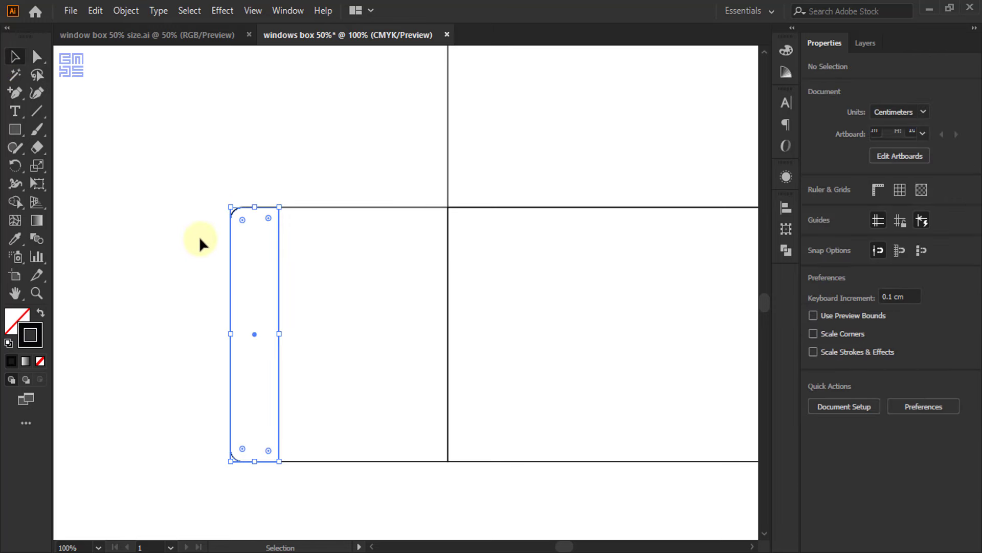
scroll(198, 236, down, 2)
drag(193, 197, 283, 356)
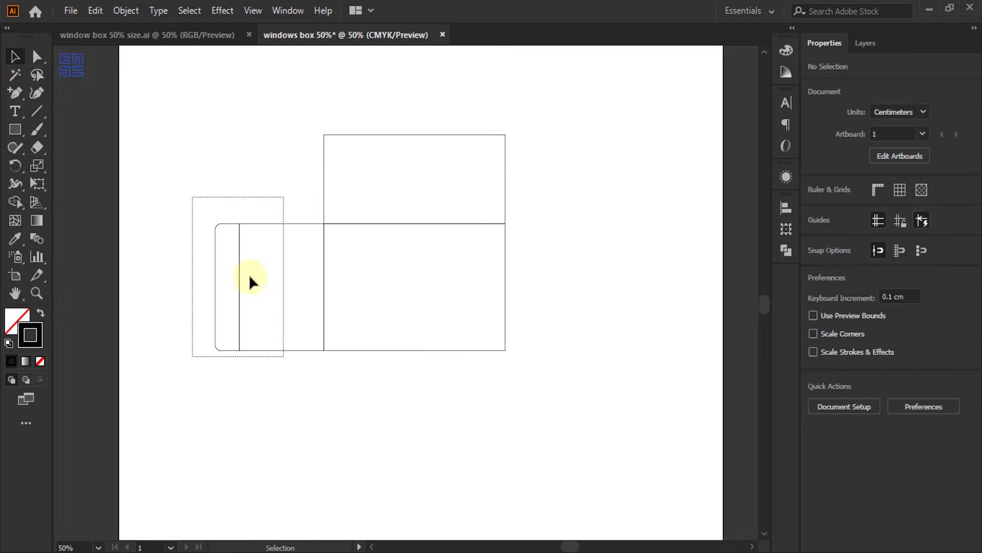
drag(237, 276, 530, 278)
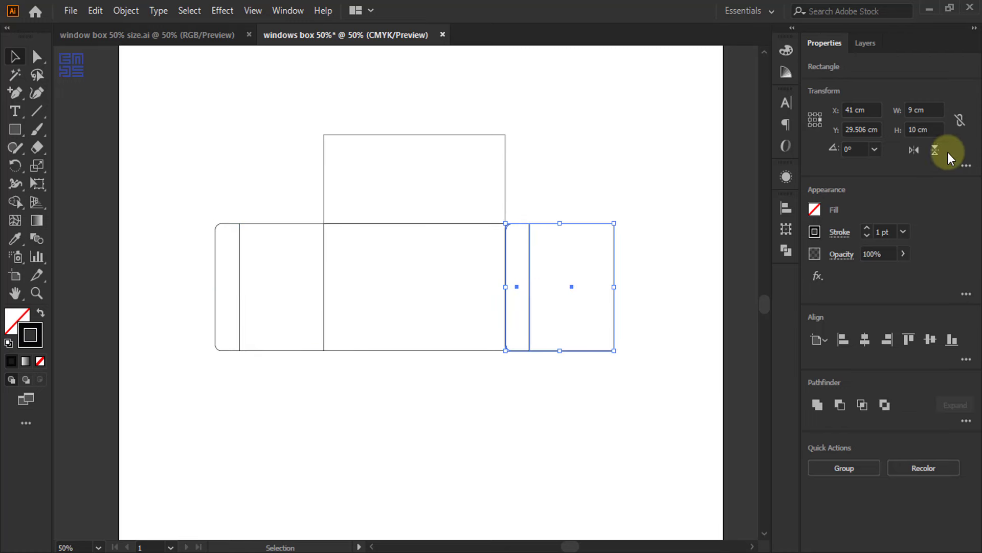
Flip the right-hand panel and flap copy horizontally about its center so the rounded flap faces outward.
click(816, 119)
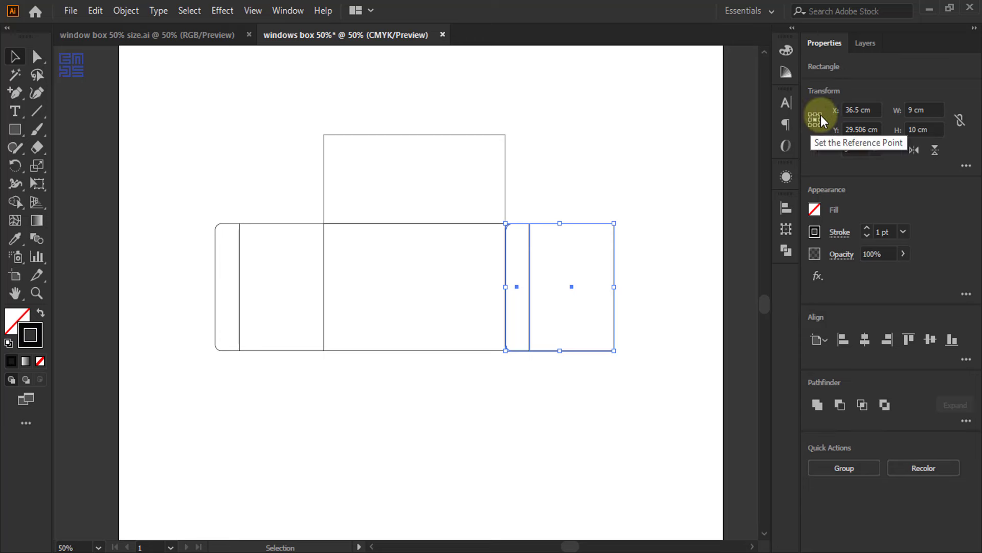
click(915, 151)
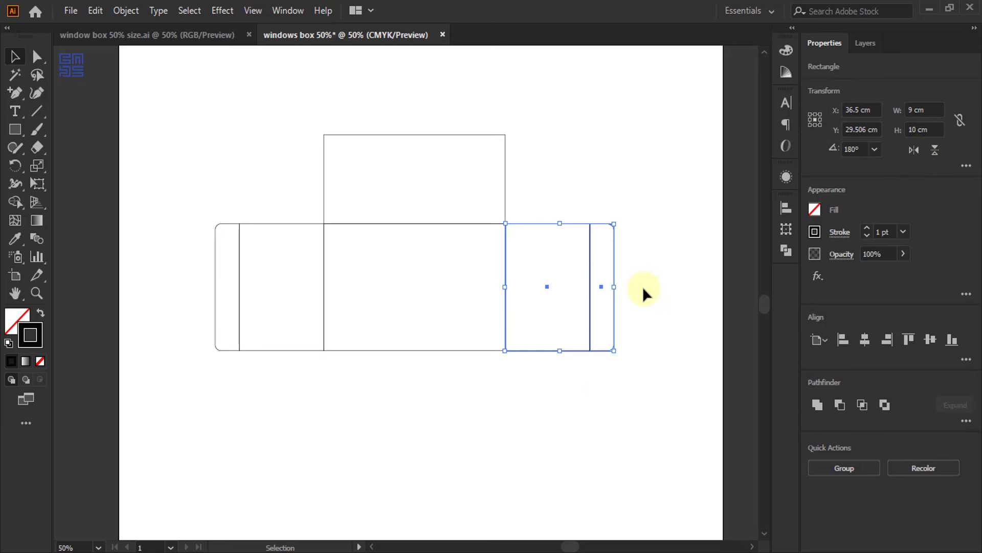
click(607, 392)
Duplicate the 15 × 7 cm upper panel flush to its left and narrow the copy to 7 cm, matching the side panel below.
scroll(428, 423, up, 1)
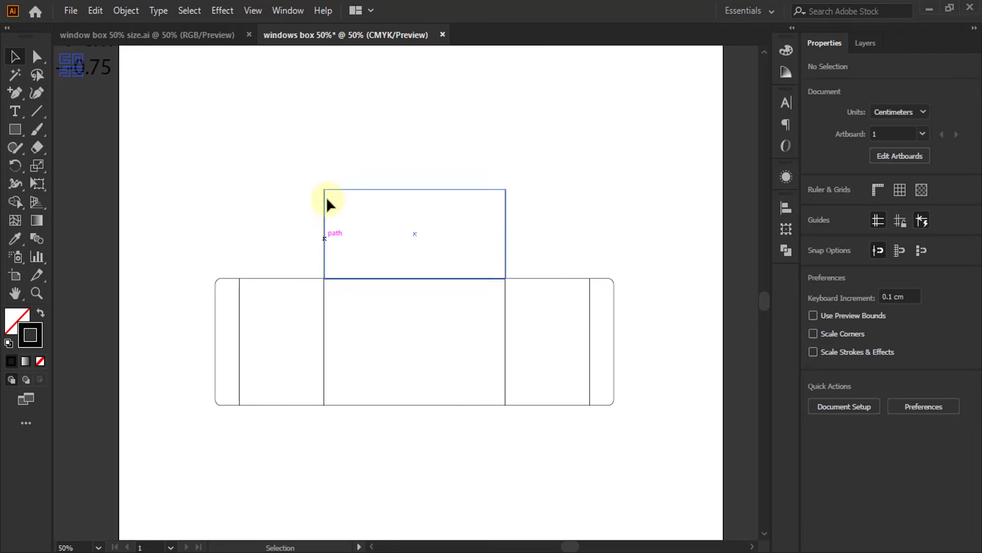
drag(507, 249, 325, 235)
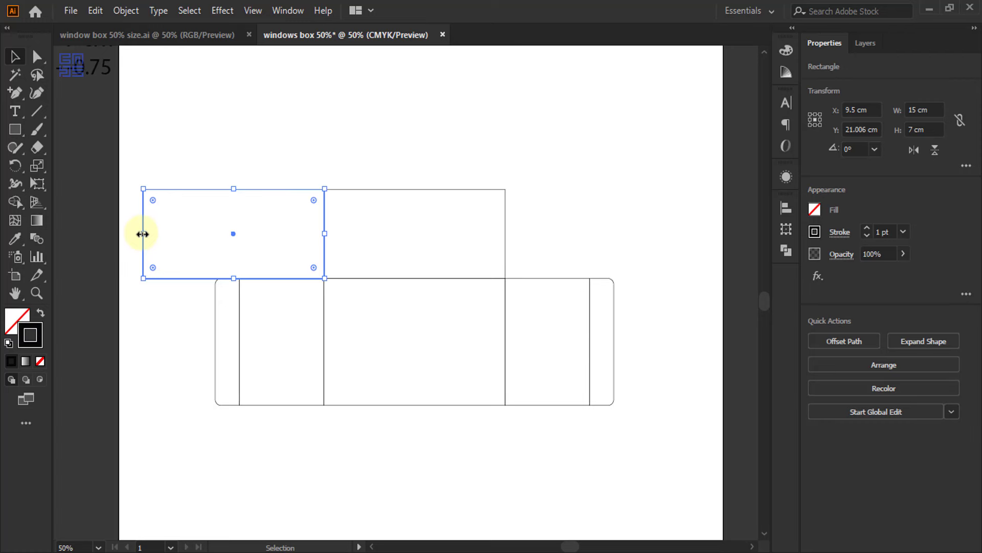
drag(143, 234, 239, 248)
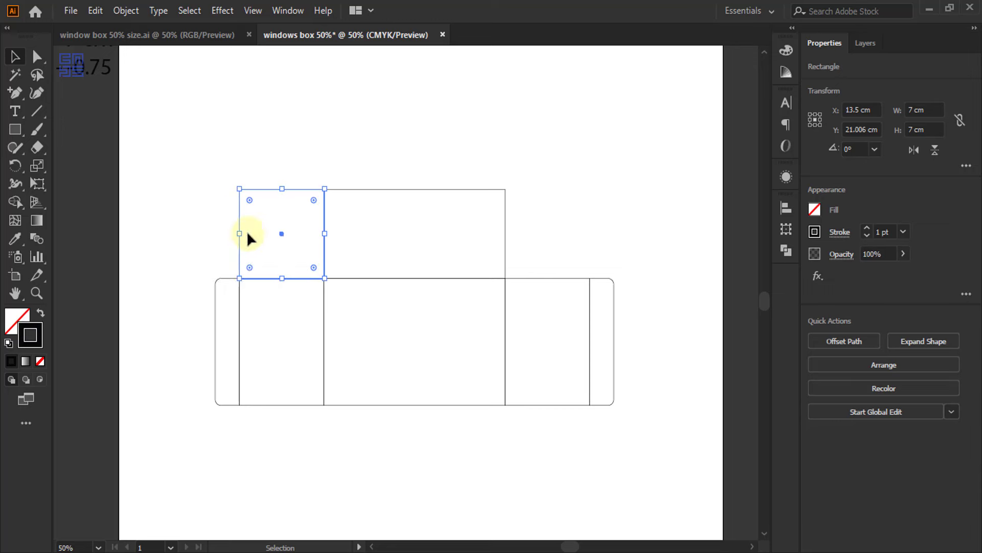
click(225, 274)
Duplicate the 7 × 7 cm upper-left flap to its left and reduce the copy to a 3.5 × 3.5 cm square.
scroll(226, 275, up, 3)
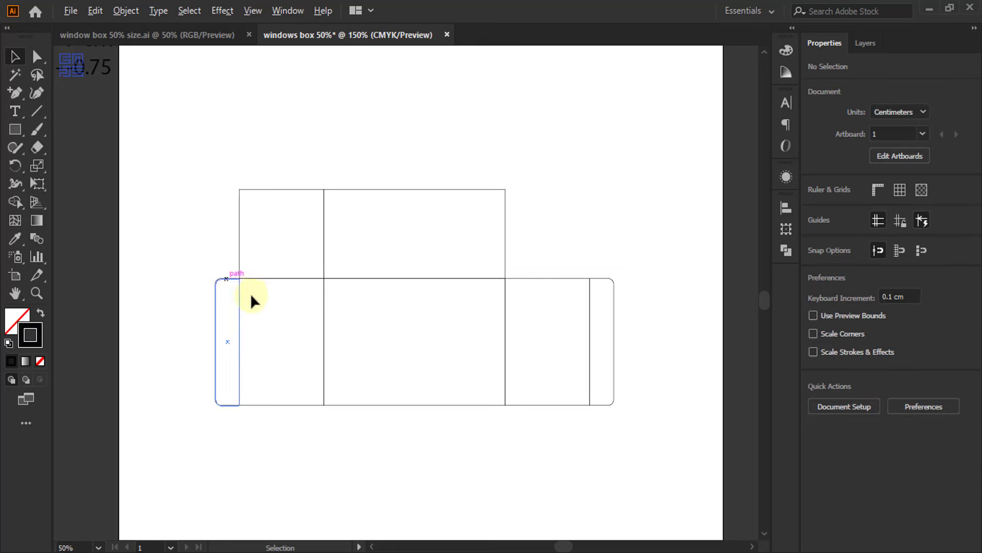
scroll(256, 327, down, 1)
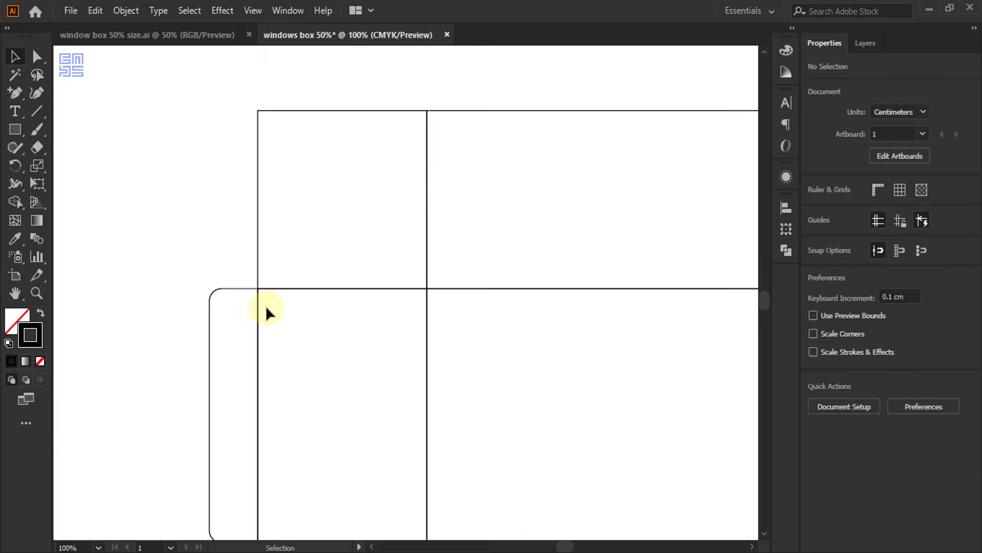
scroll(261, 311, up, 1)
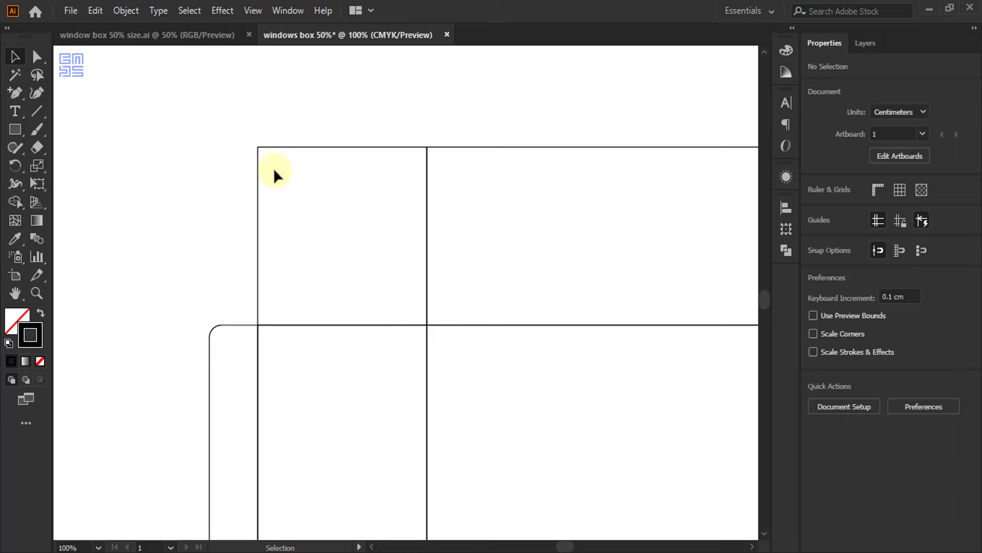
drag(258, 204, 74, 198)
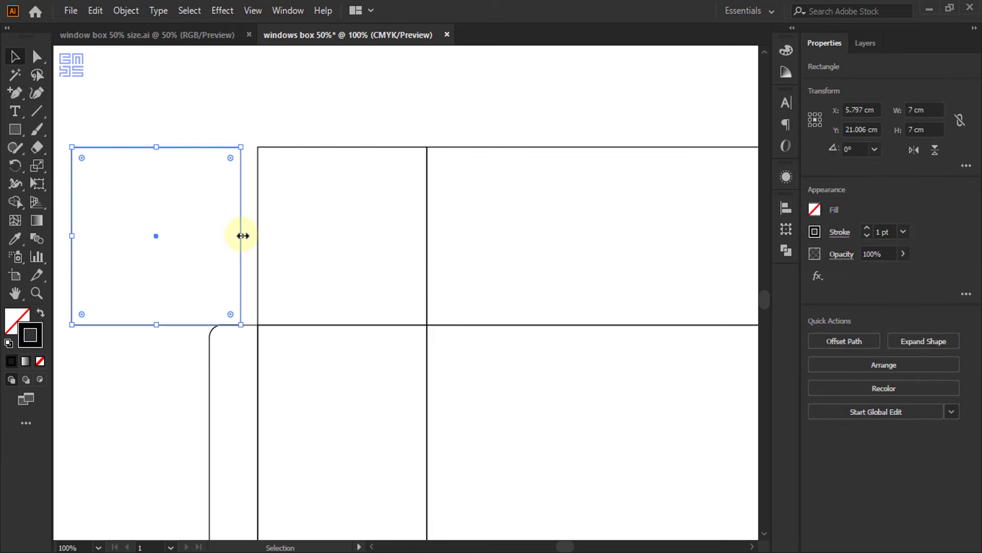
drag(242, 236, 157, 235)
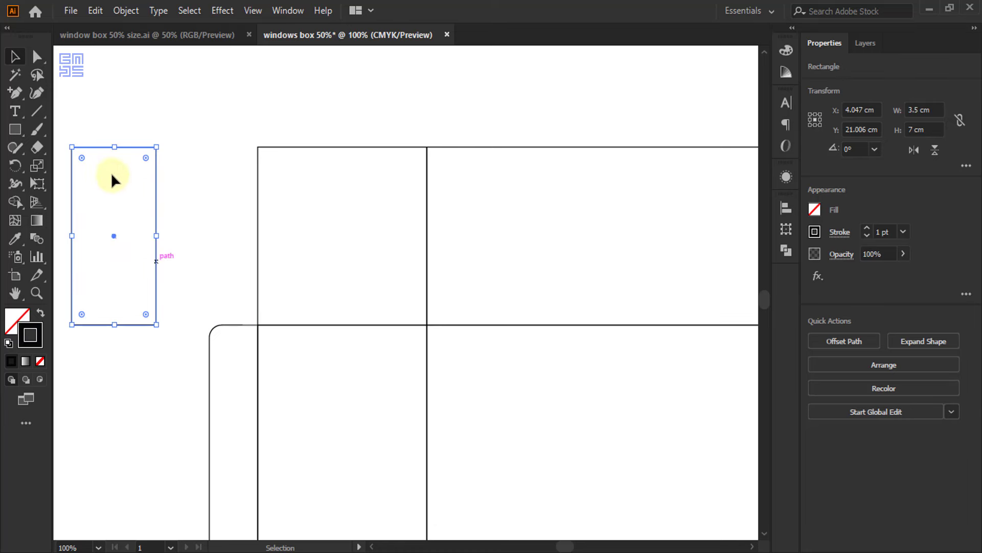
drag(114, 146, 84, 248)
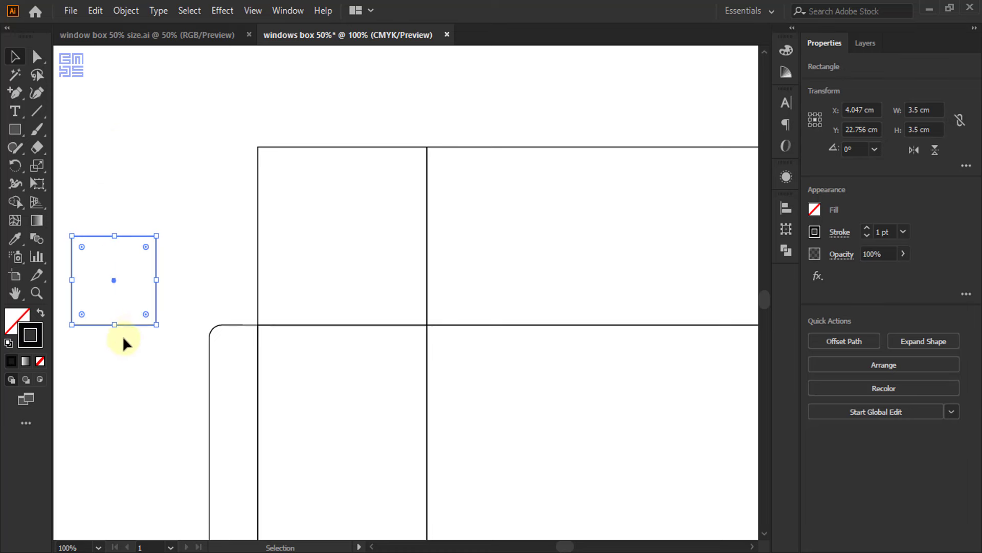
Align the 3.5 cm square to the top and left edges of the 7 × 7 cm flap, using the flap as key object.
shift+click(318, 148)
click(317, 148)
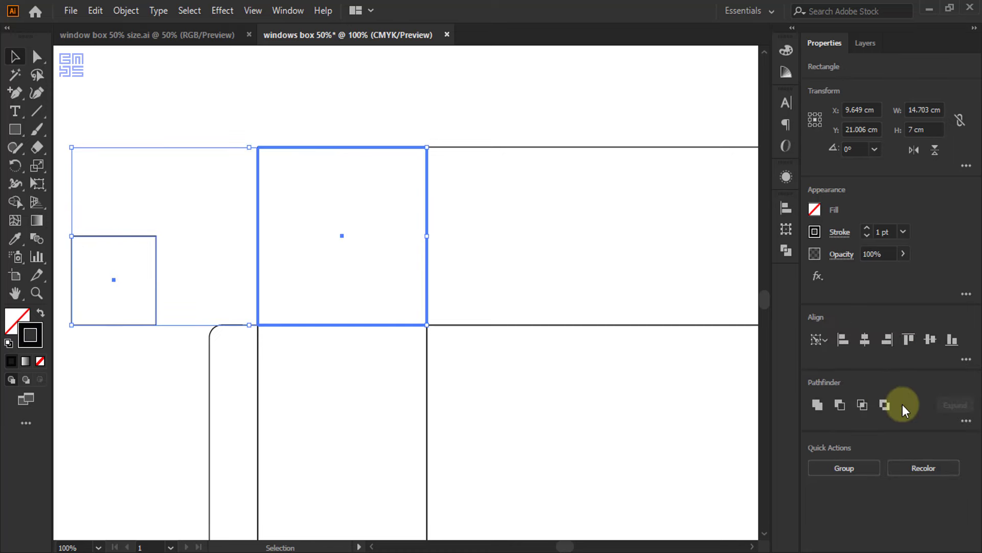
click(908, 339)
click(843, 339)
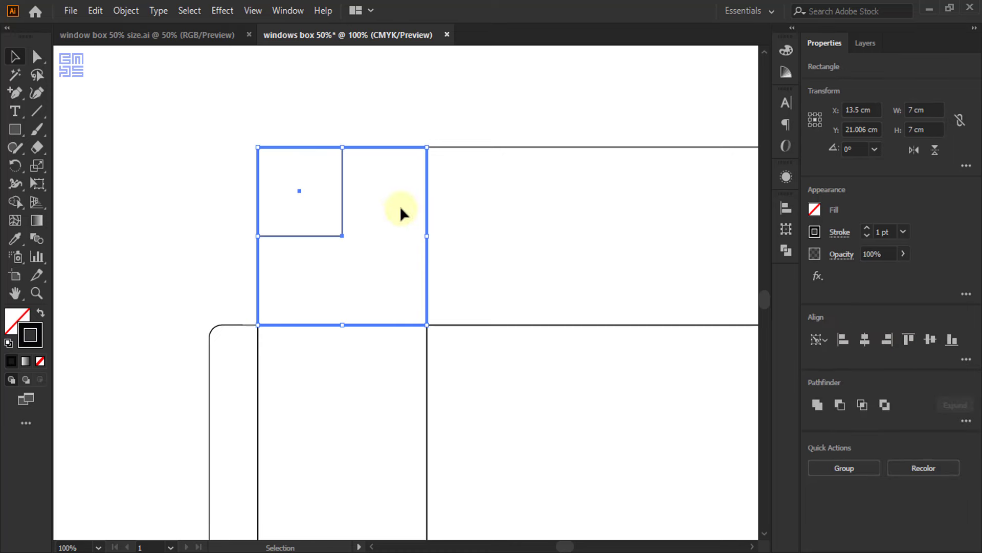
click(257, 108)
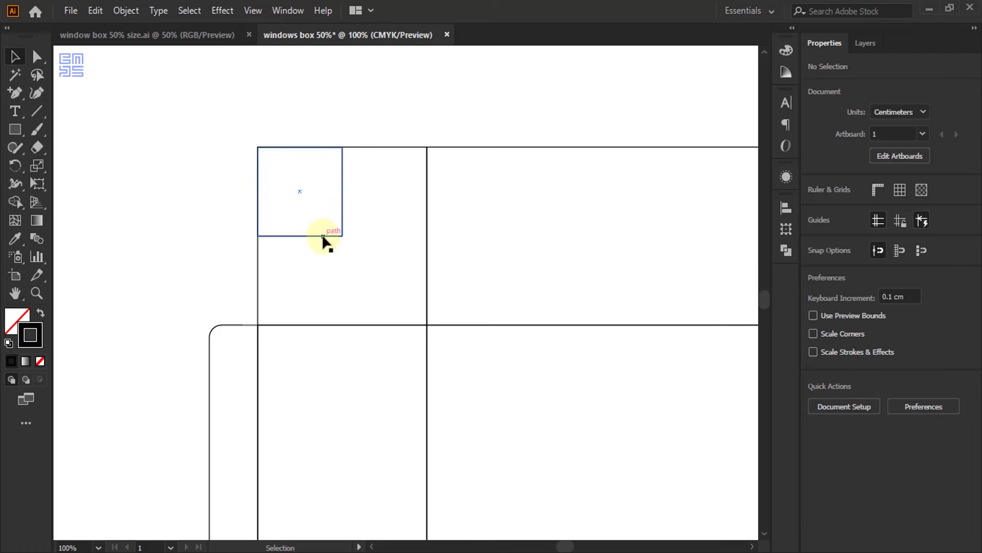
Duplicate the 3.5 cm square to the blank area on its left and resize the copy to 0.2 × 0.2 cm.
drag(323, 237, 154, 233)
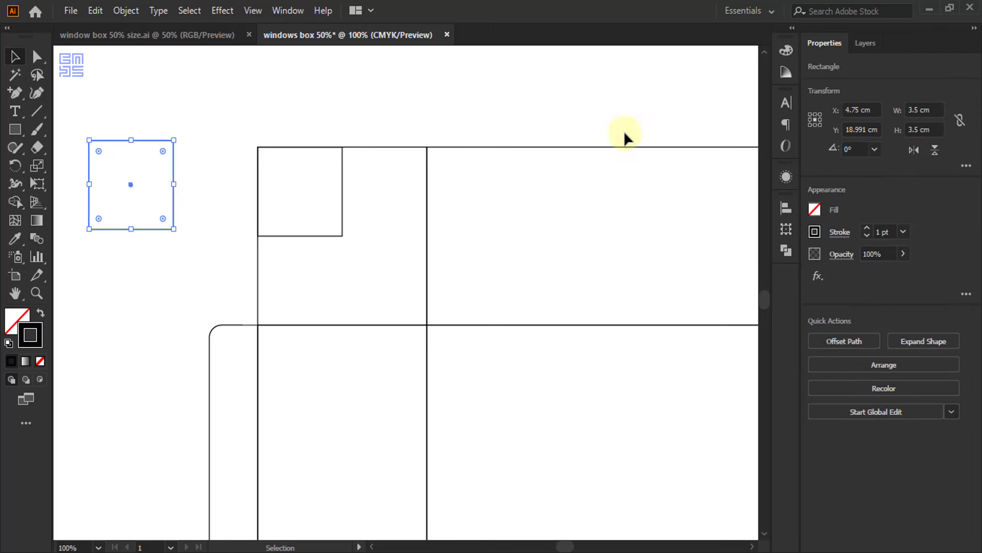
click(786, 230)
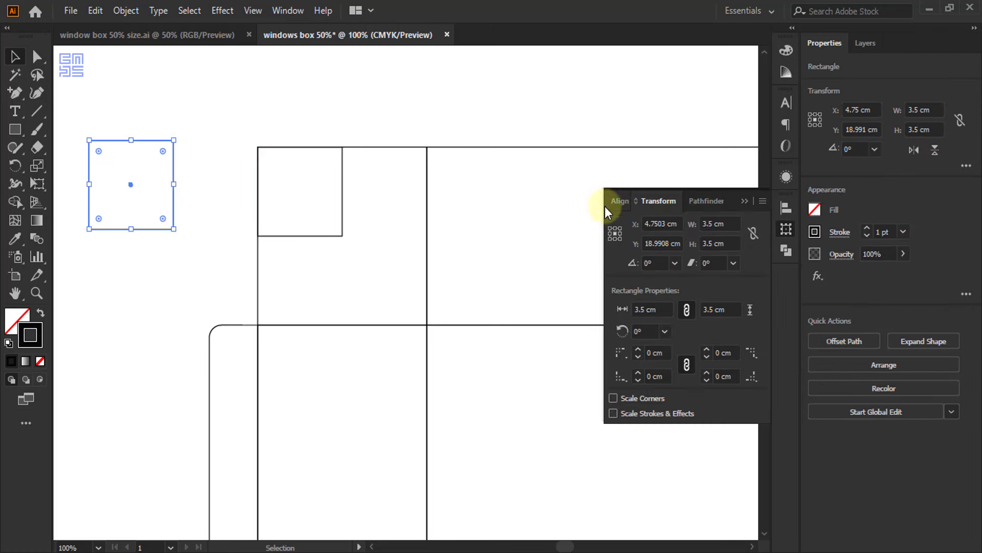
double_click(708, 223)
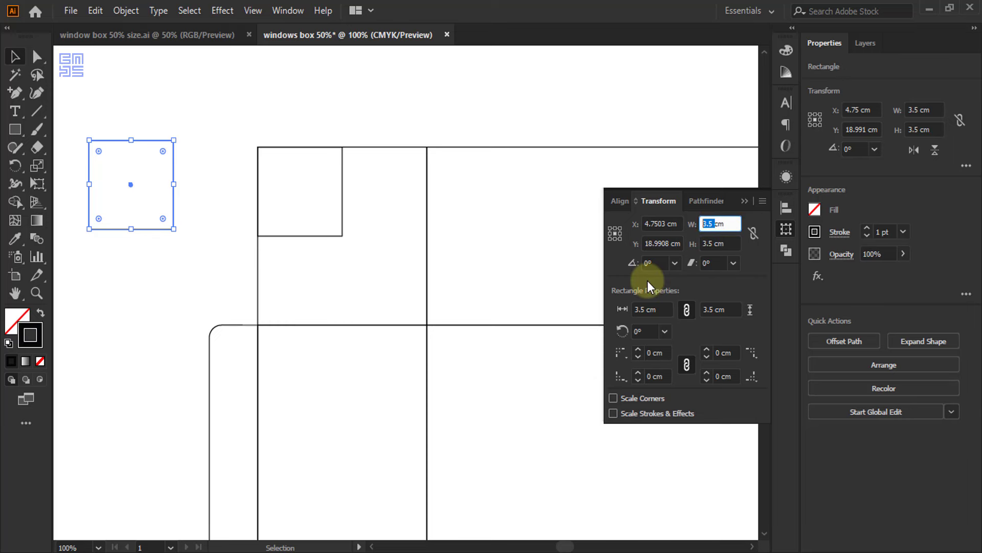
text(0.2)
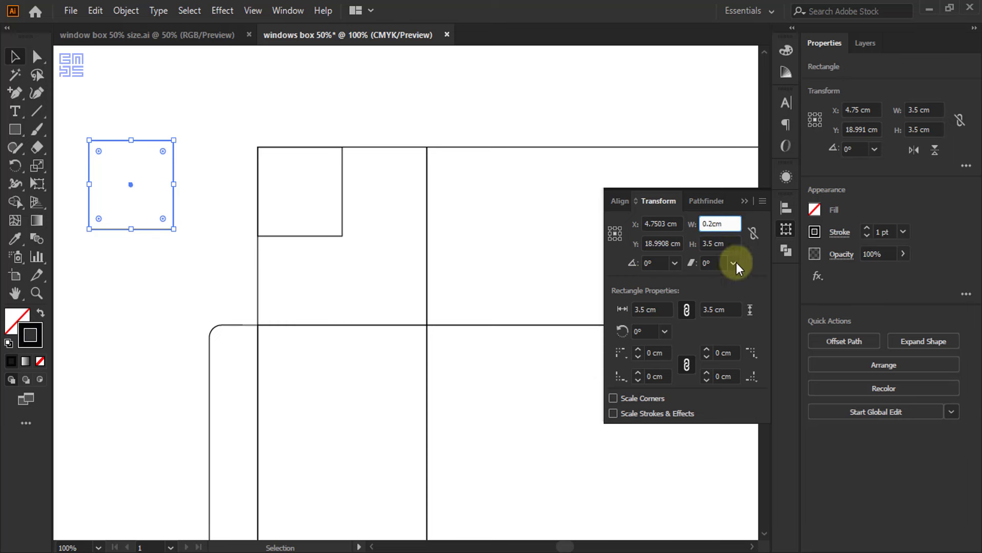
key(Tab)
text(0.2)
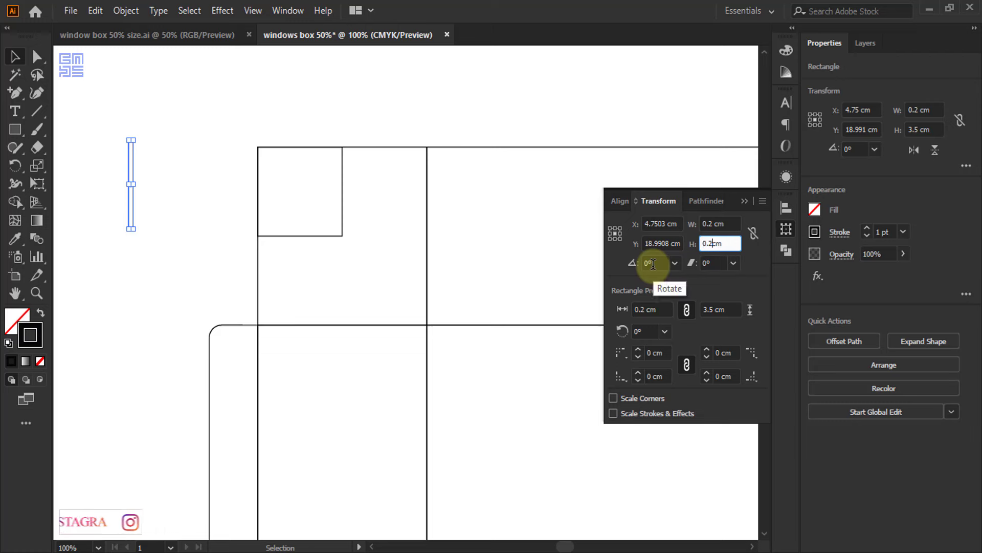
key(Return)
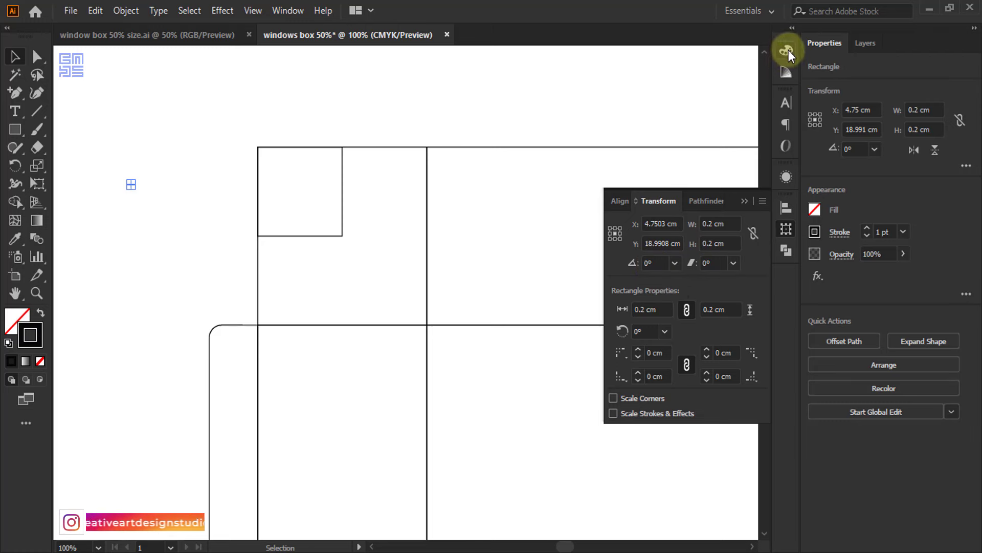
Give the 0.2 cm square no stroke and a red fill of HSB 360°, 100%, 100%.
click(786, 50)
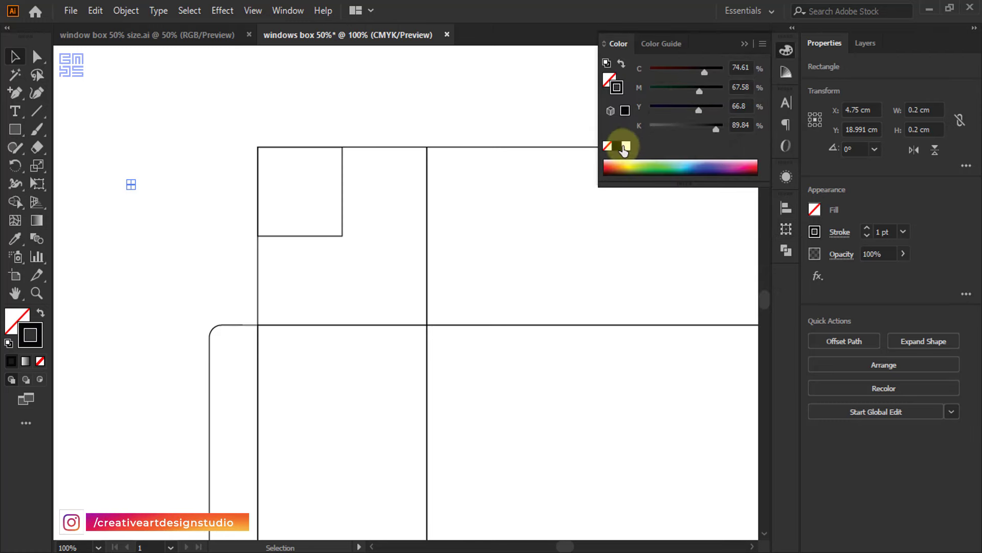
click(621, 65)
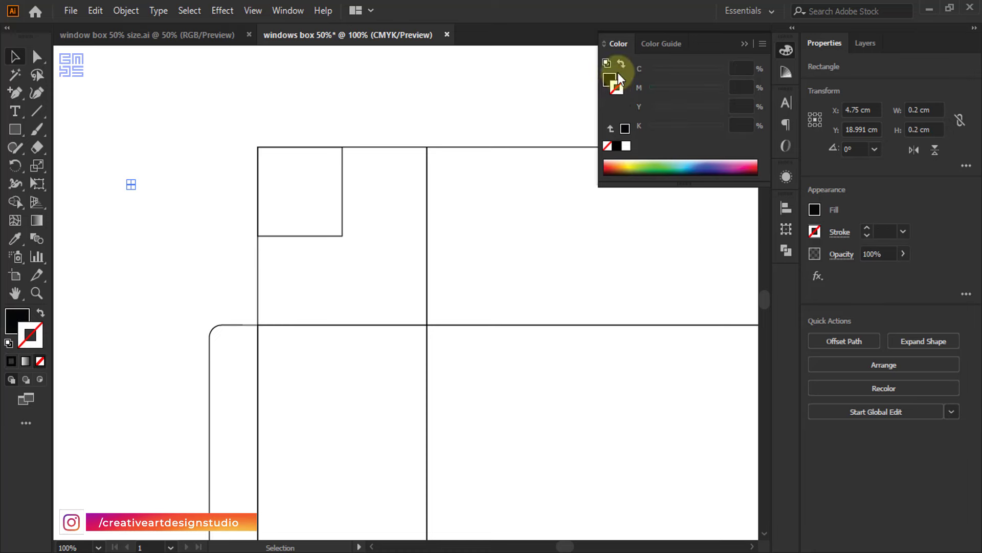
click(756, 168)
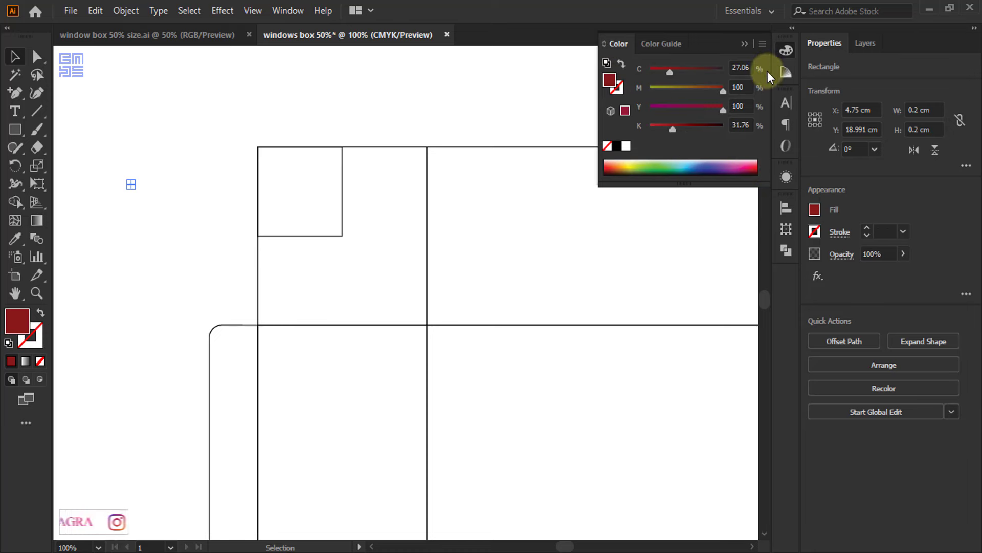
click(763, 44)
click(799, 105)
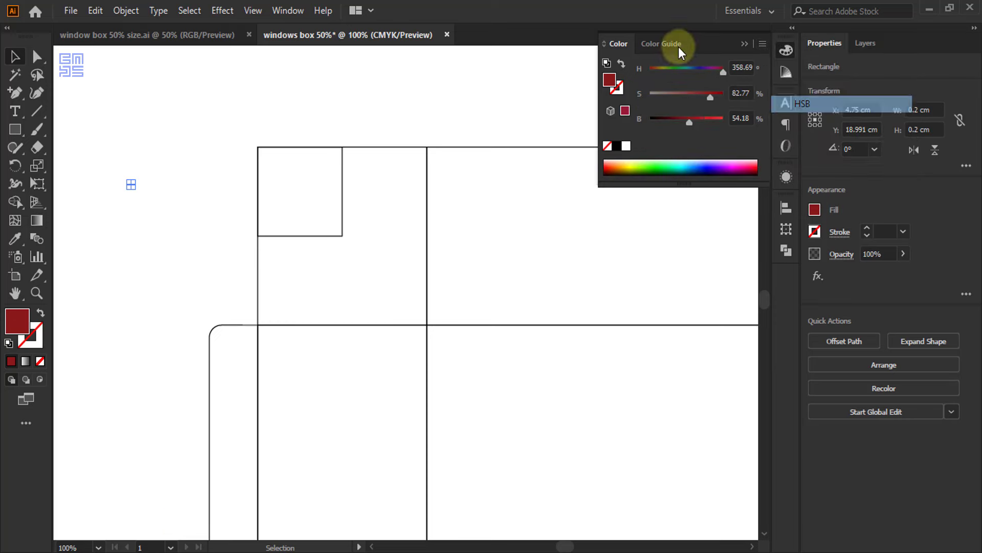
click(763, 45)
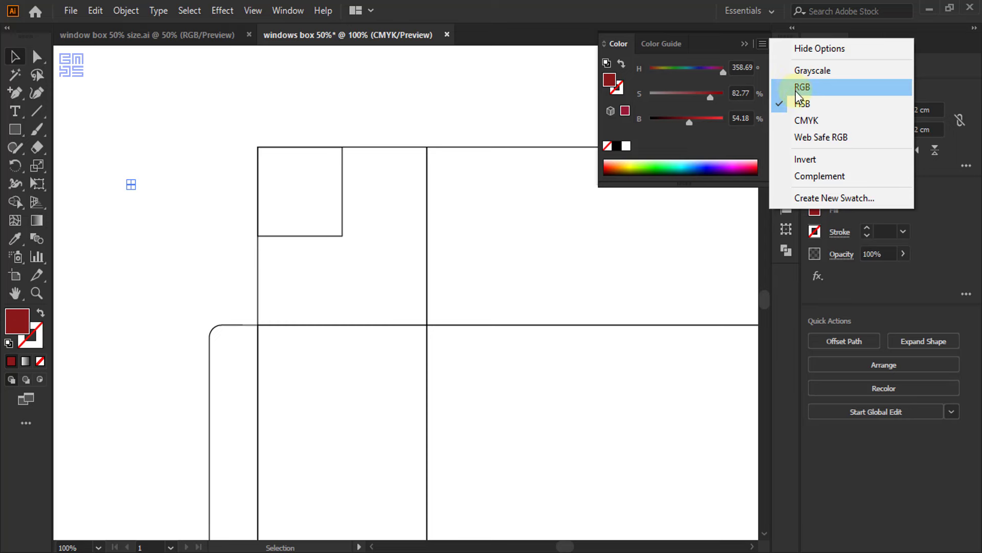
drag(713, 118, 769, 128)
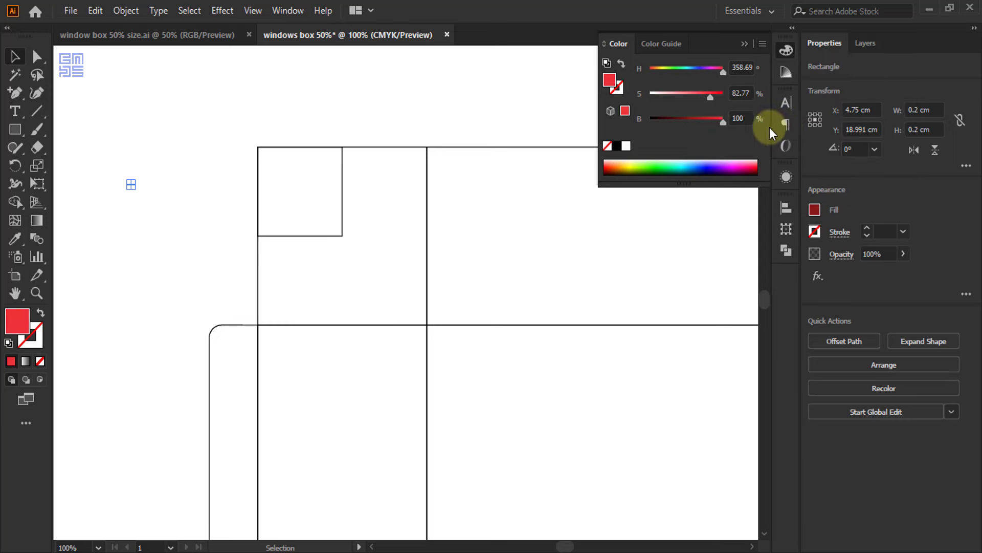
drag(712, 97, 774, 95)
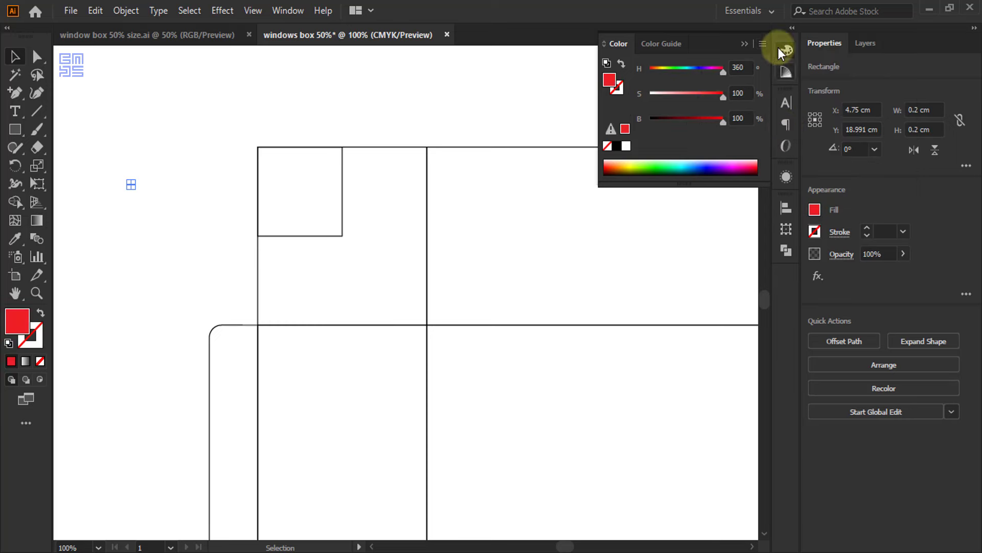
click(747, 44)
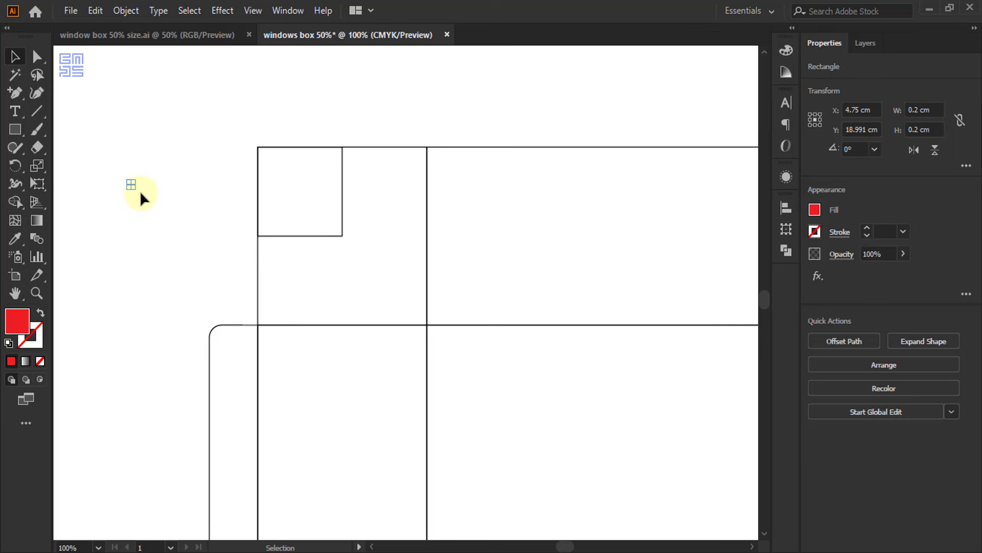
click(168, 176)
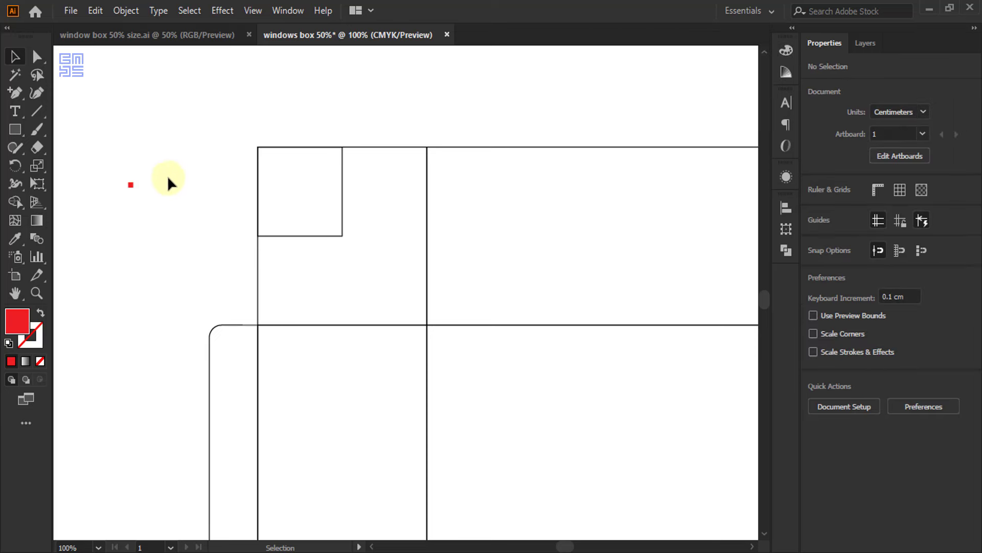
Align the red 0.2 cm square to the right and bottom edges of the 7 × 7 cm flap, using the flap as key object.
scroll(140, 189, up, 1)
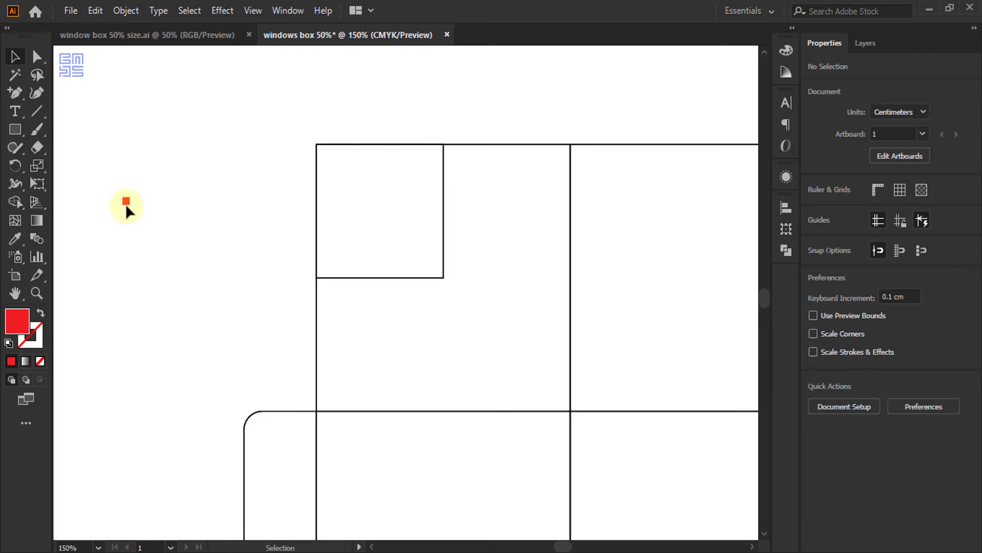
click(129, 201)
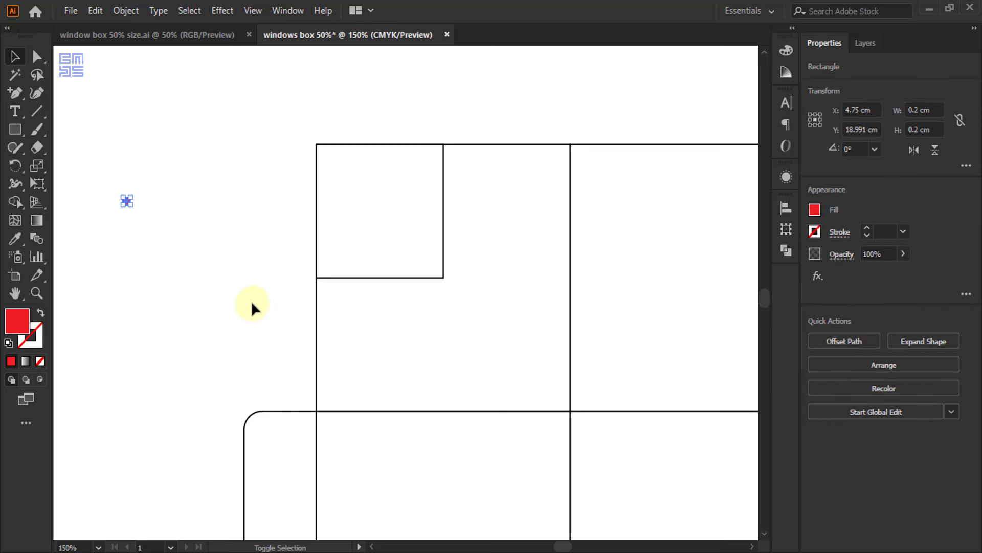
drag(251, 302, 391, 355)
click(315, 333)
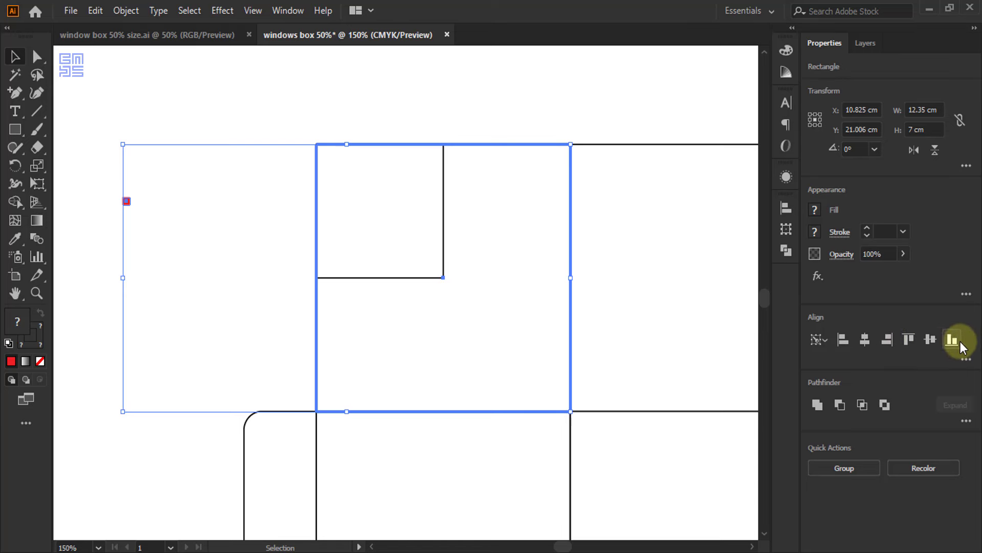
click(889, 340)
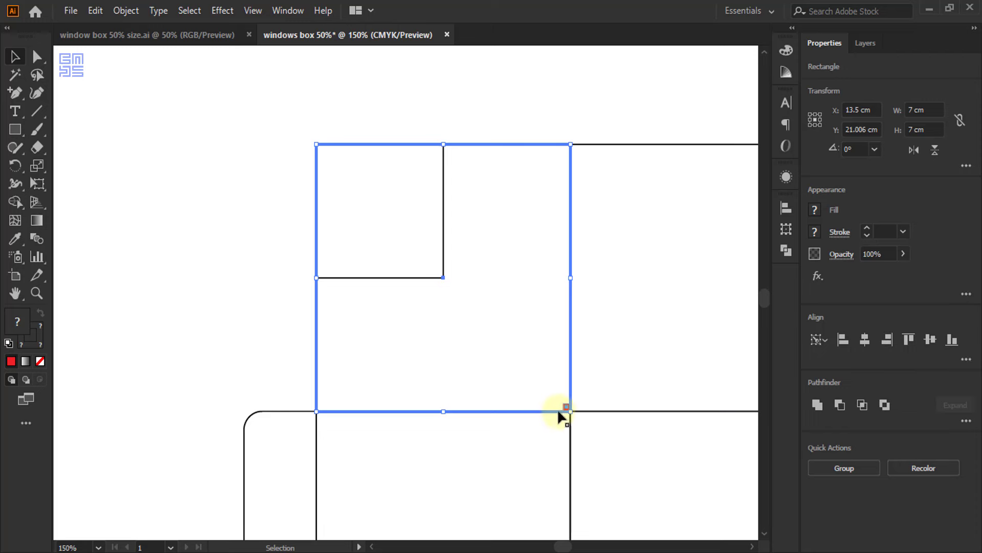
click(232, 305)
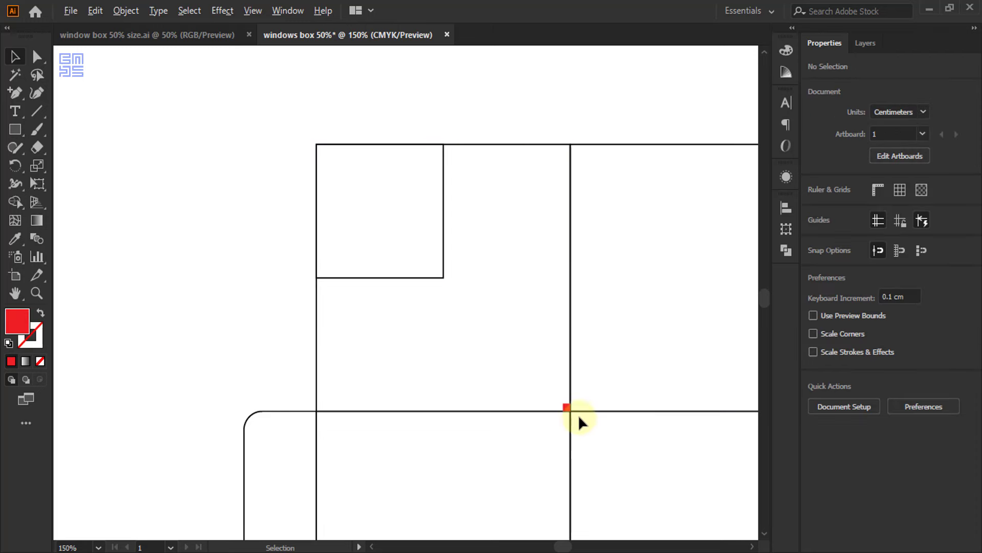
Show the rulers, place guides along the red square's left and top edges, and delete the square.
scroll(575, 413, up, 5)
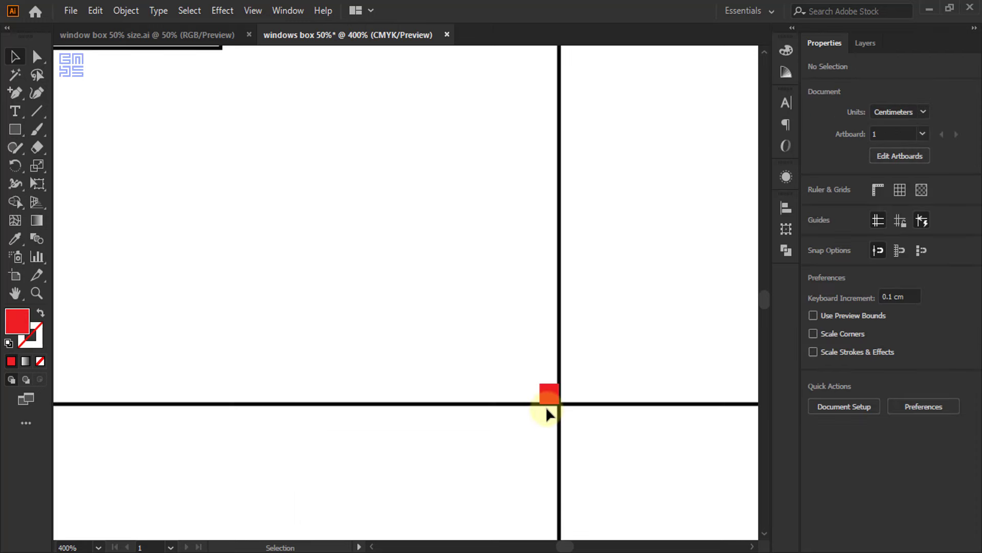
click(544, 353)
key(a)
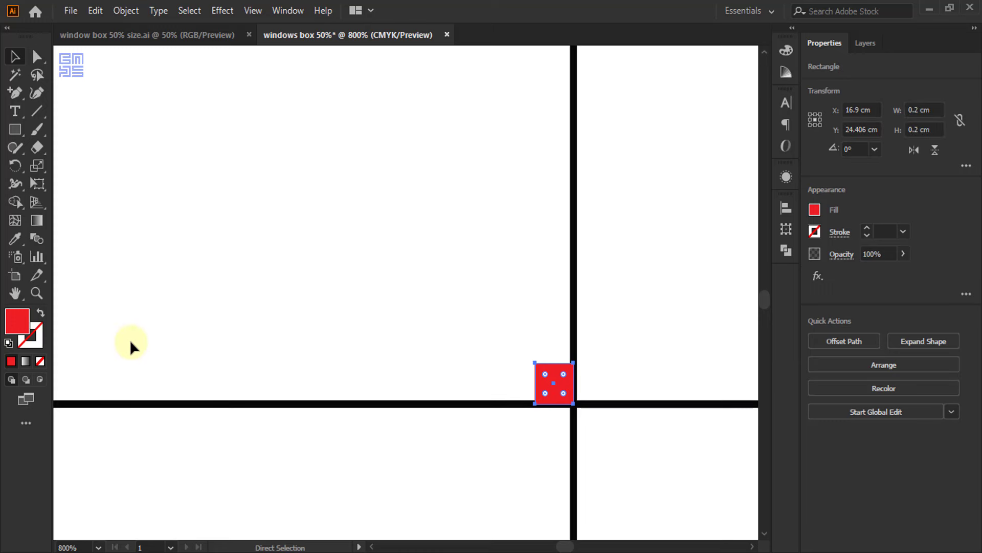
key(ctrl+r)
drag(60, 278, 535, 379)
drag(565, 53, 312, 255)
scroll(563, 402, down, 2)
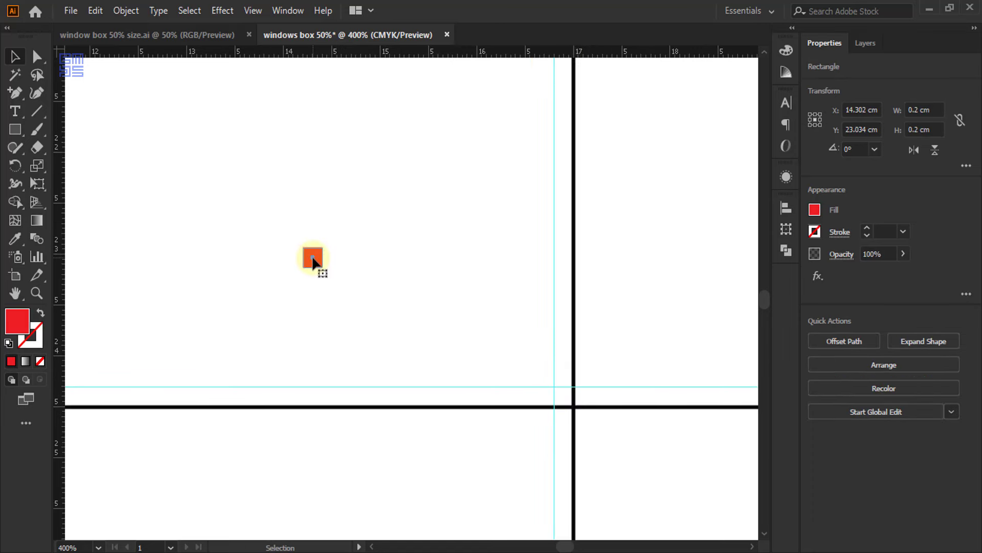
key(Delete)
Place a vertical guide on the 3.5 cm square's right edge and a horizontal guide through its center.
scroll(505, 405, down, 3)
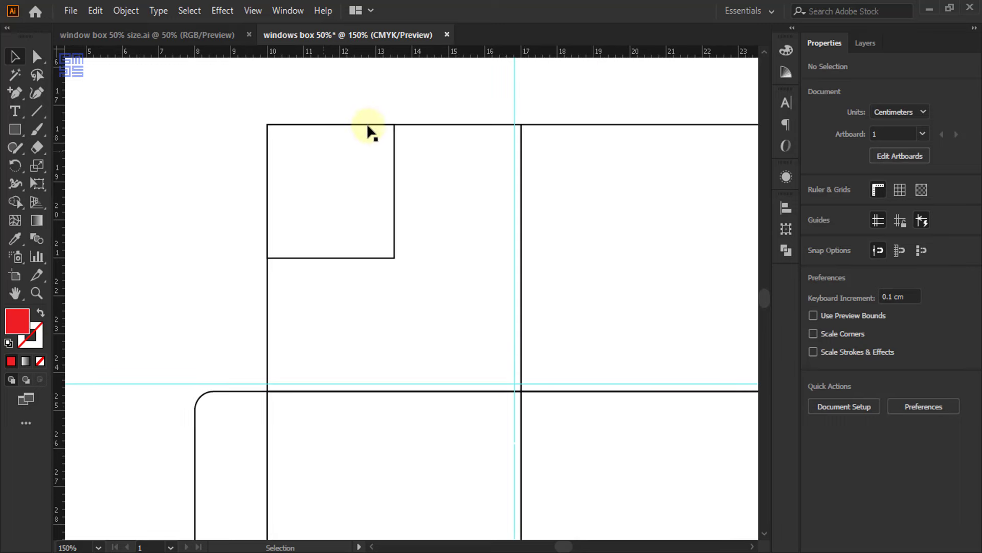
scroll(360, 137, up, 2)
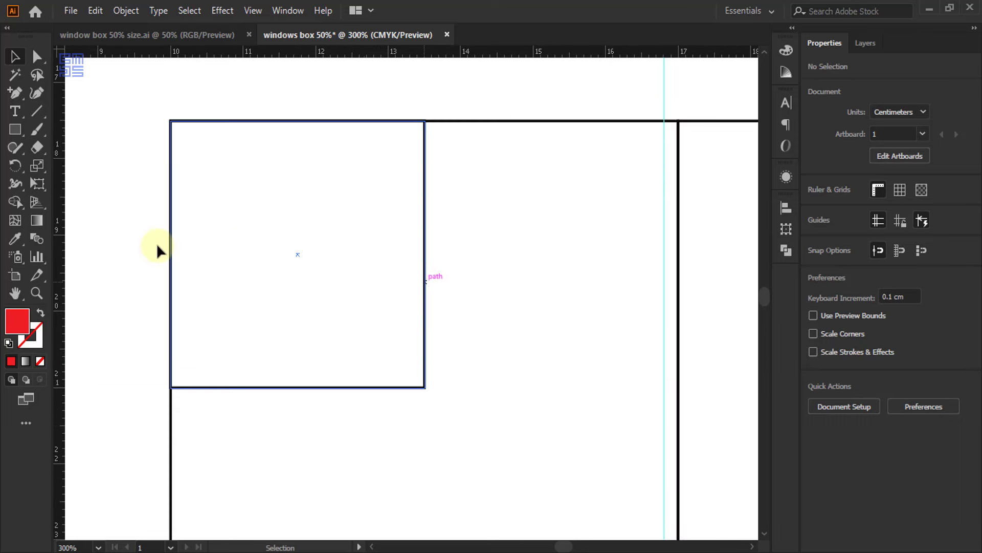
click(171, 244)
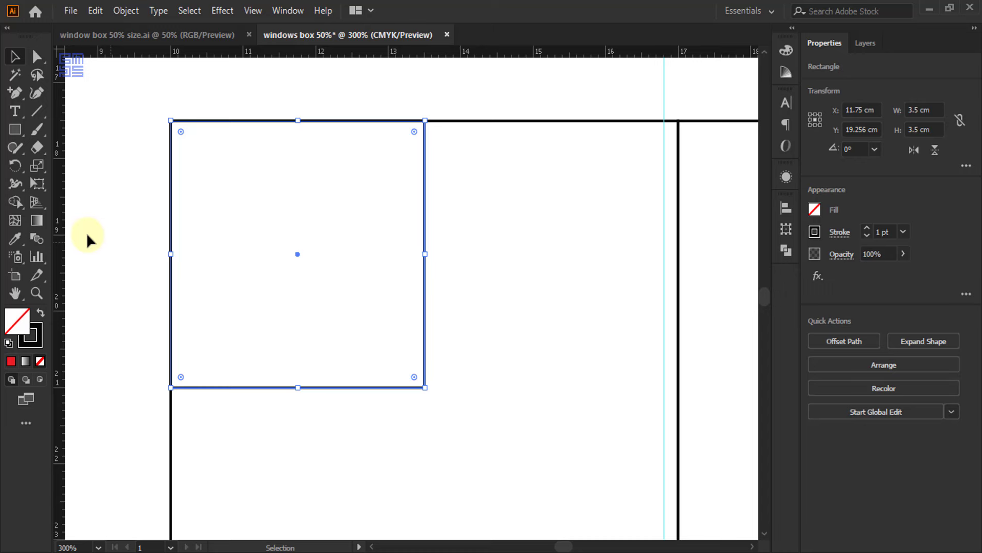
drag(58, 256, 424, 257)
drag(429, 53, 410, 301)
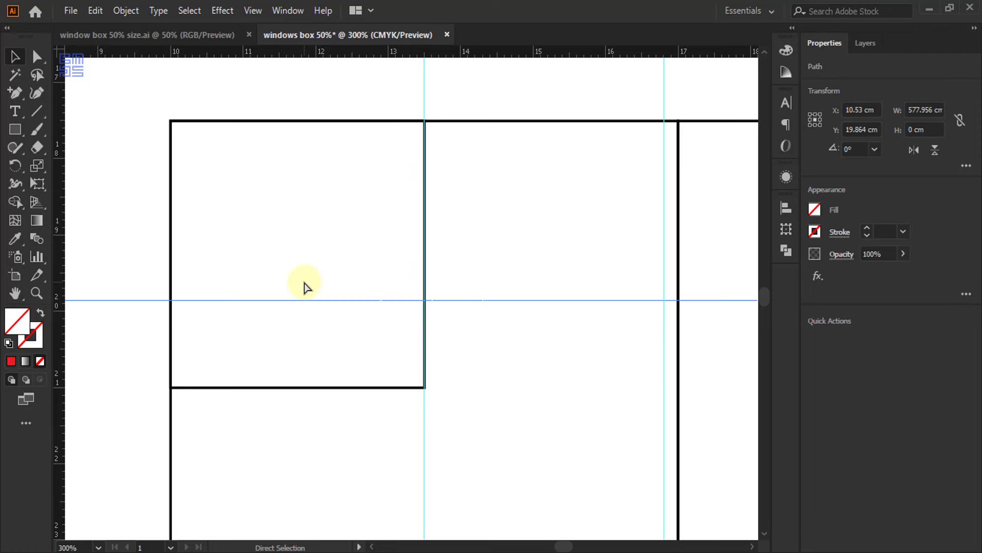
key(ctrl+z)
click(315, 387)
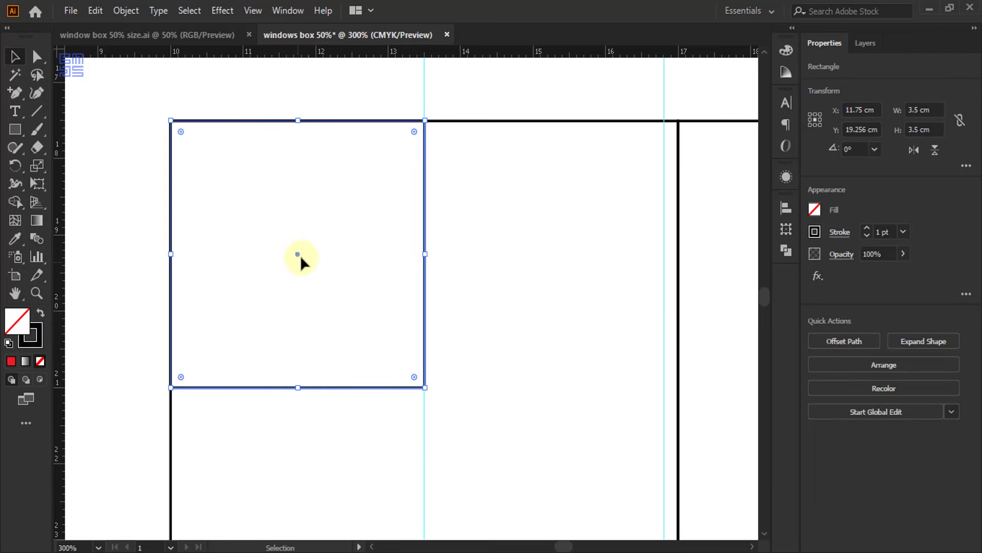
drag(315, 54, 297, 254)
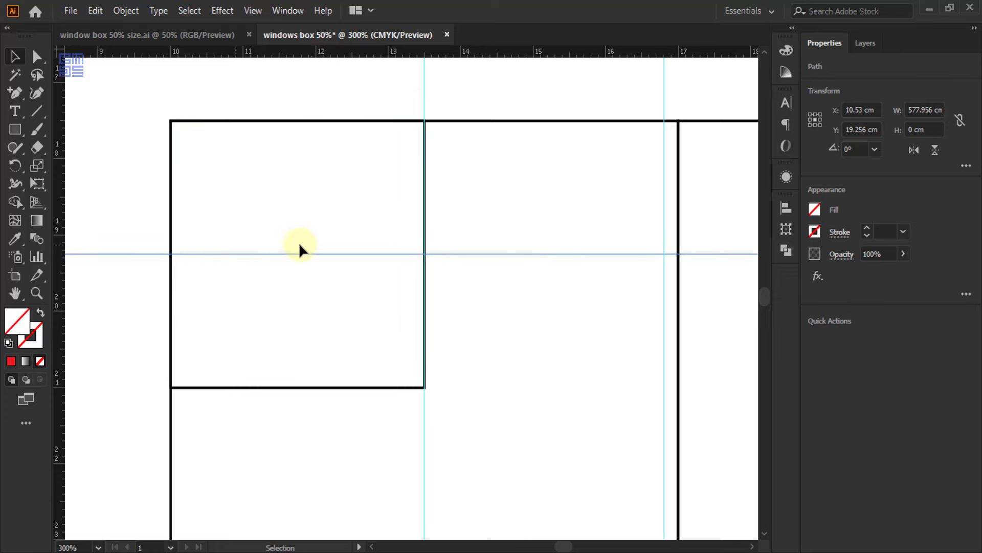
Move the 3.5 cm square out of the 7 × 7 cm flap and delete it, keeping the guides.
scroll(406, 222, down, 2)
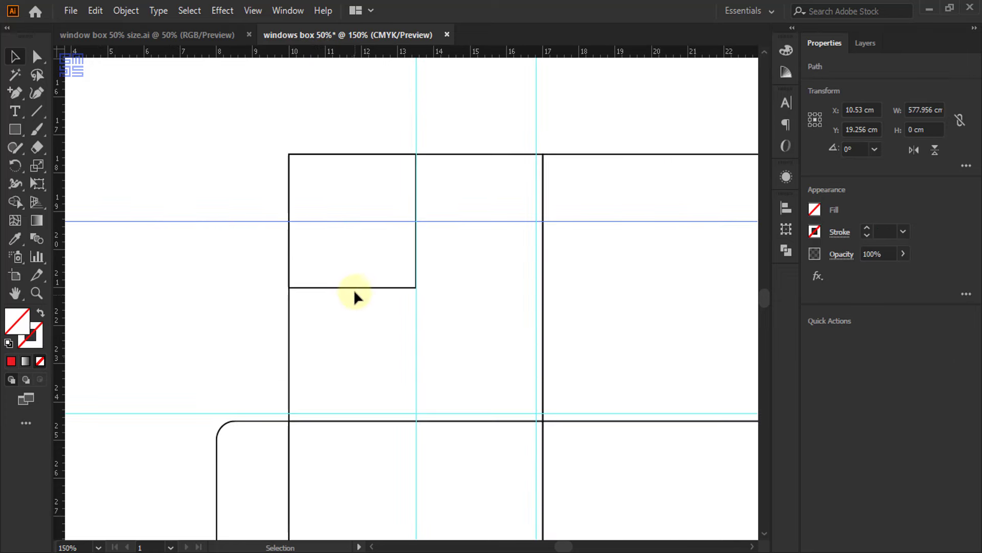
drag(354, 290, 176, 279)
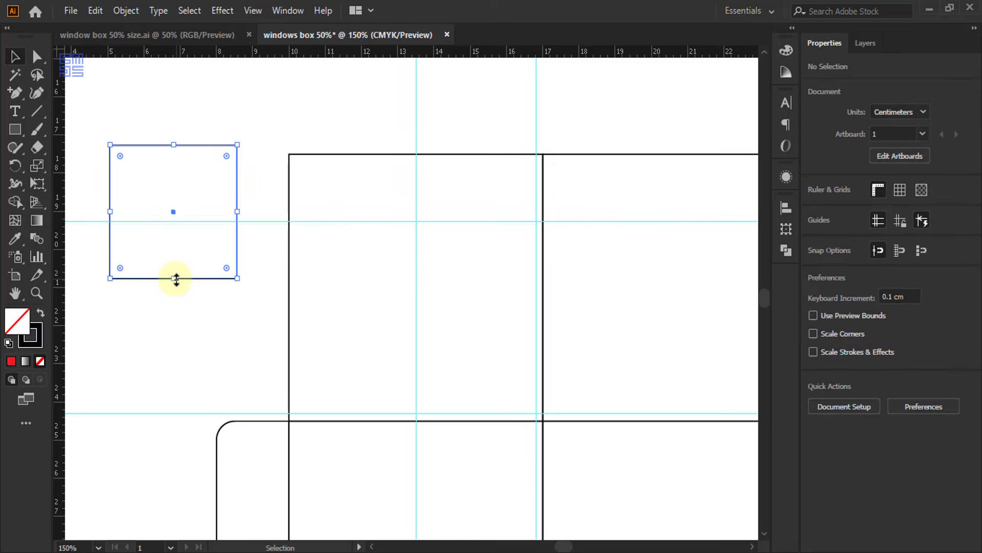
key(Delete)
Add an anchor point on the 7 × 7 cm flap's top edge at the central vertical guide.
drag(320, 124, 361, 168)
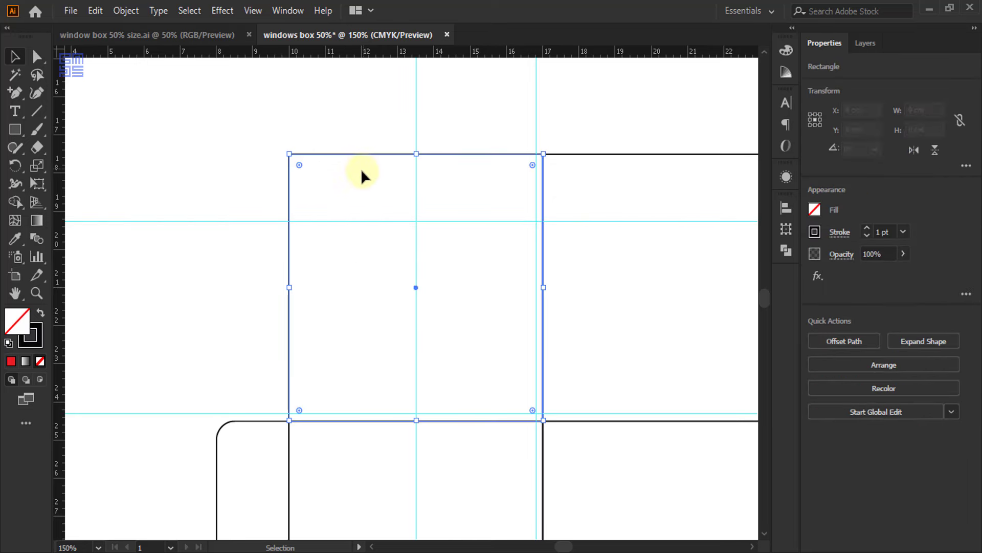
drag(18, 95, 86, 111)
scroll(405, 176, up, 3)
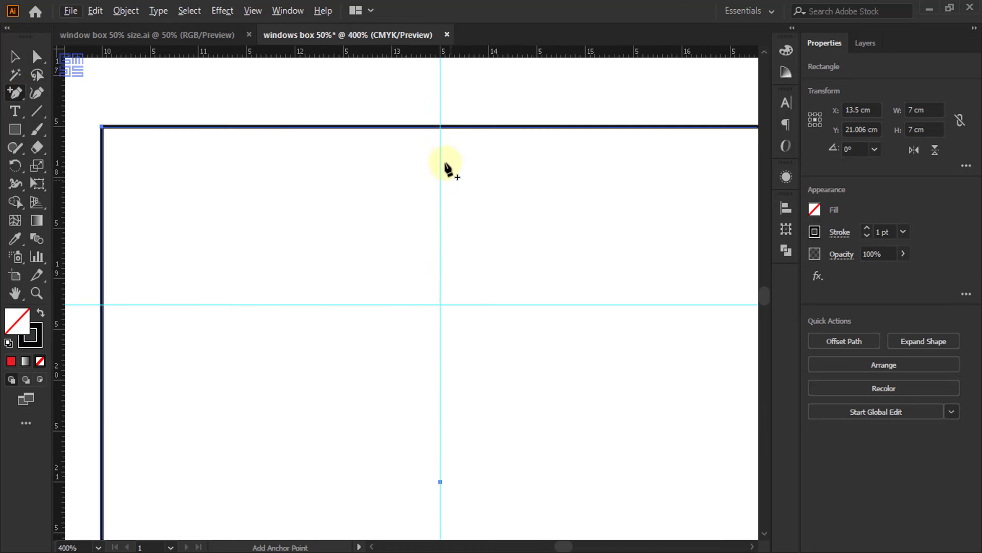
click(440, 128)
scroll(245, 136, down, 2)
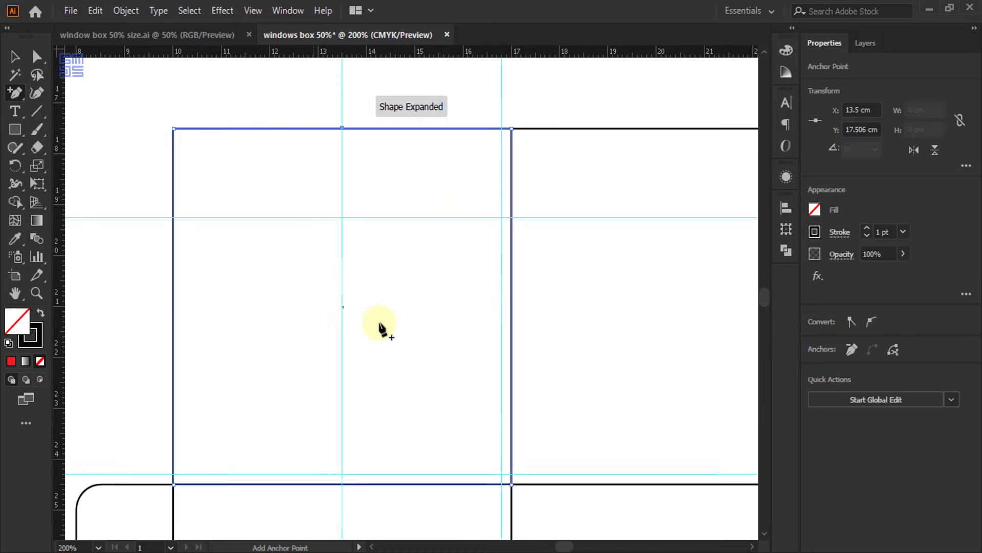
Add an anchor point on the flap's bottom edge where the vertical guide near its right corner crosses it.
scroll(465, 373, down, 2)
scroll(499, 424, up, 5)
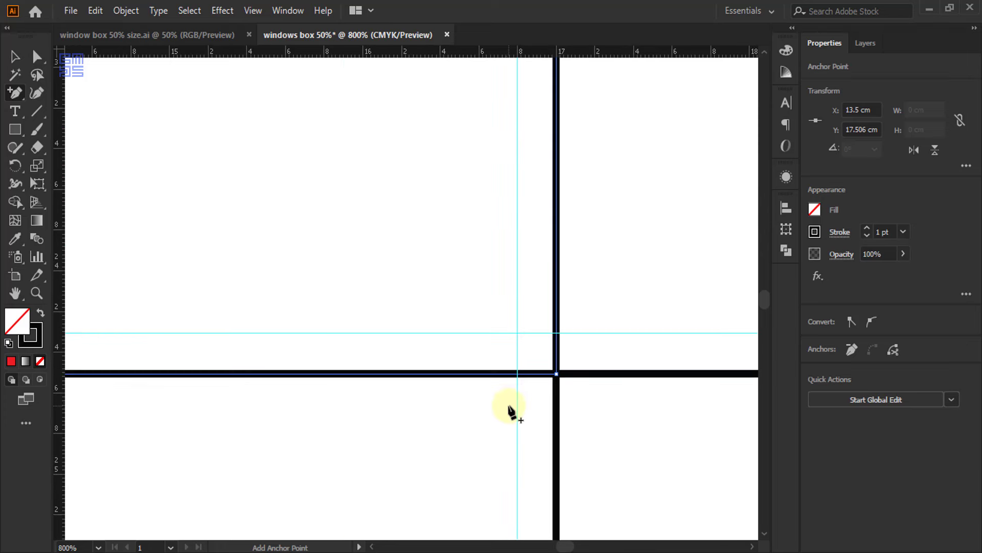
scroll(531, 395, up, 2)
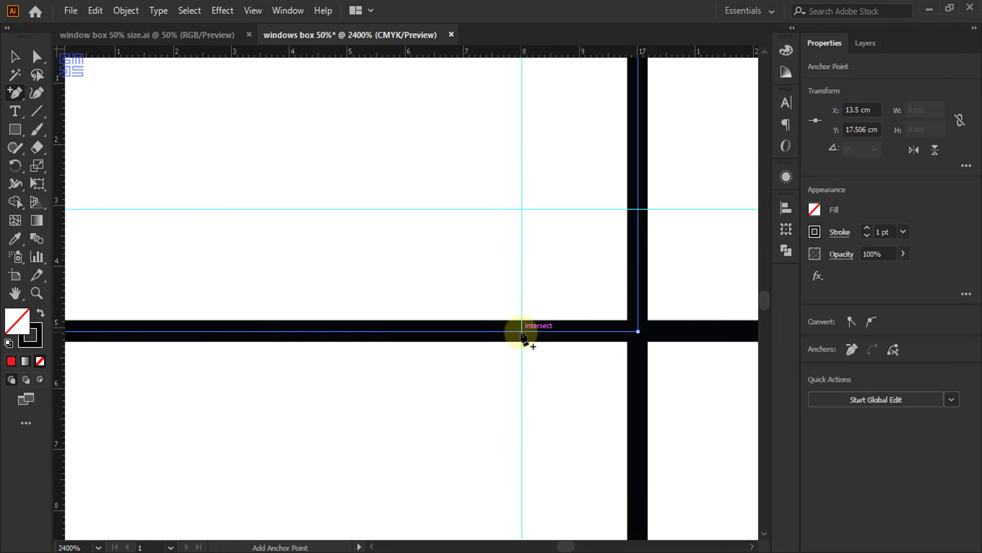
click(522, 331)
scroll(544, 432, down, 3)
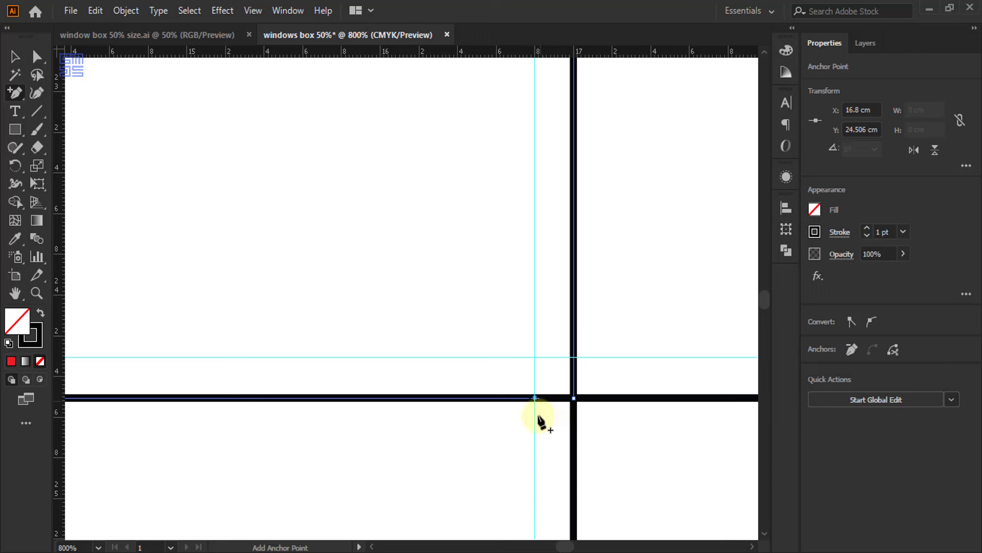
Move the flap's bottom-left anchor and the new bottom-edge anchor straight up onto the lower horizontal guide.
click(36, 57)
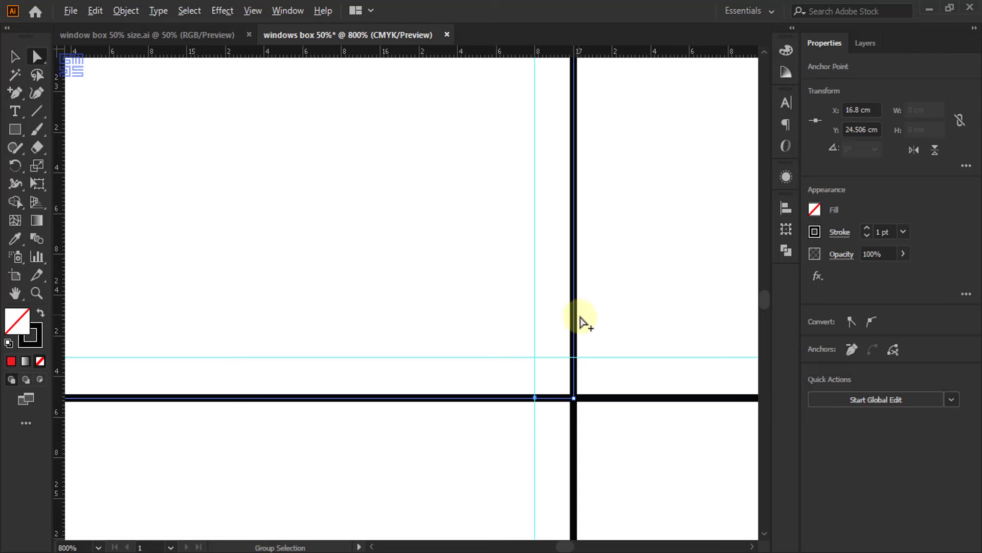
scroll(584, 333, down, 2)
scroll(512, 344, down, 2)
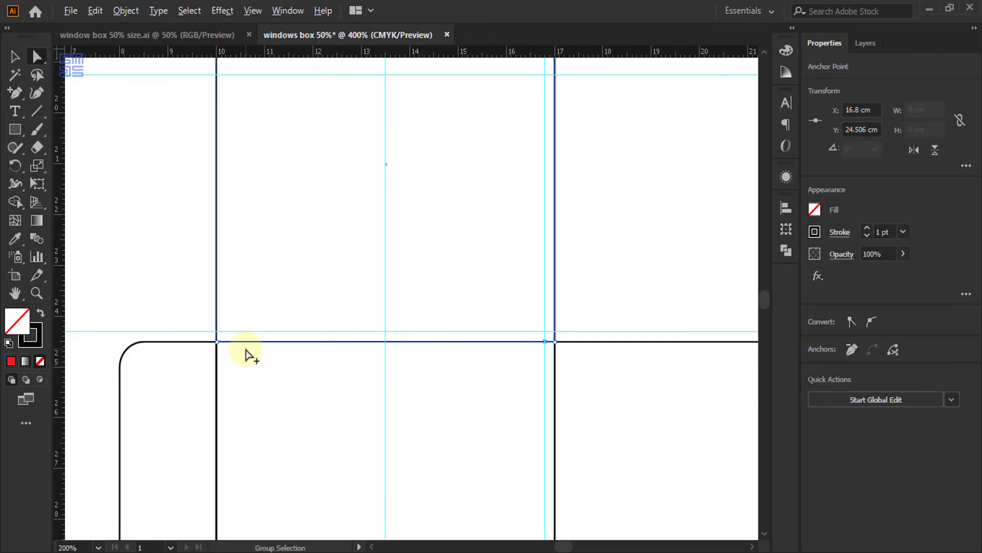
scroll(245, 353, up, 2)
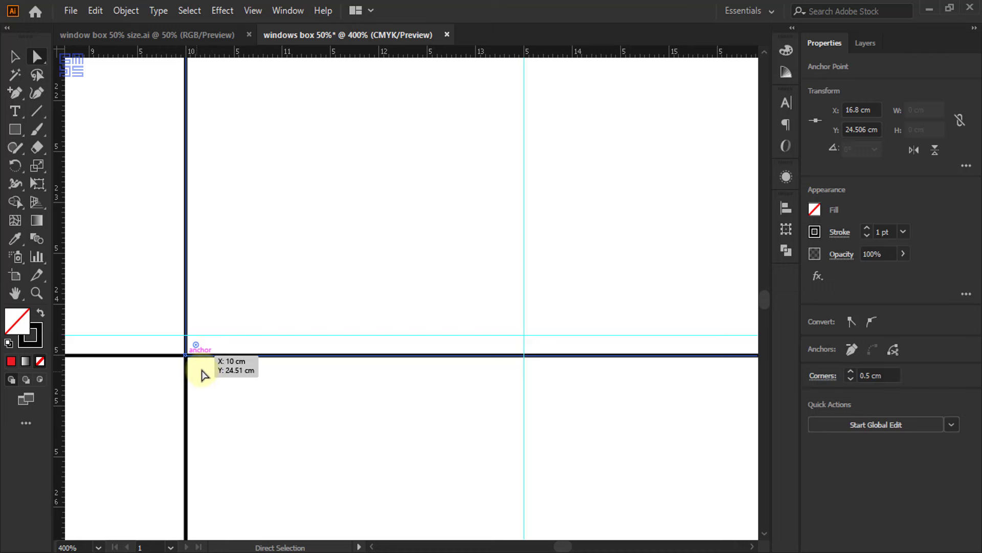
click(188, 354)
scroll(186, 355, down, 2)
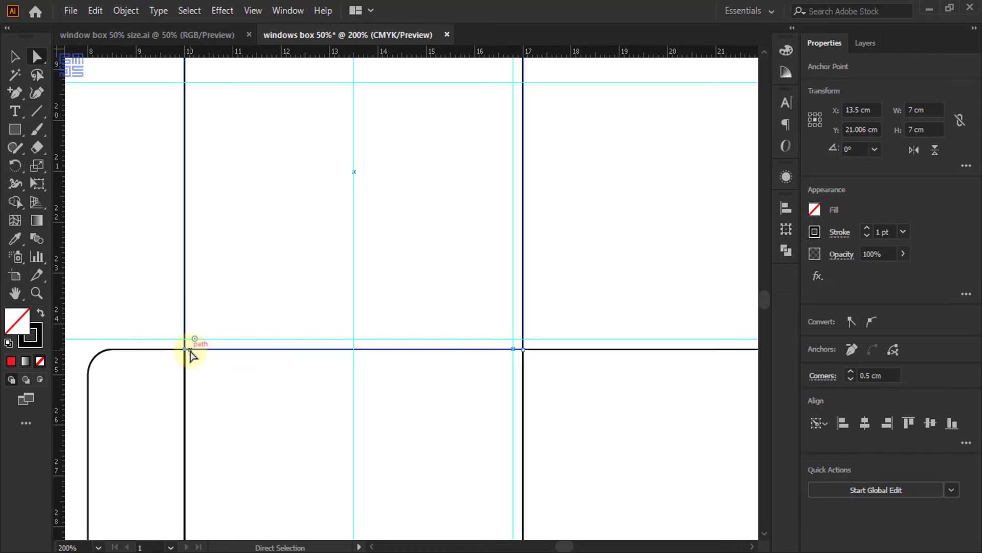
drag(190, 354, 191, 352)
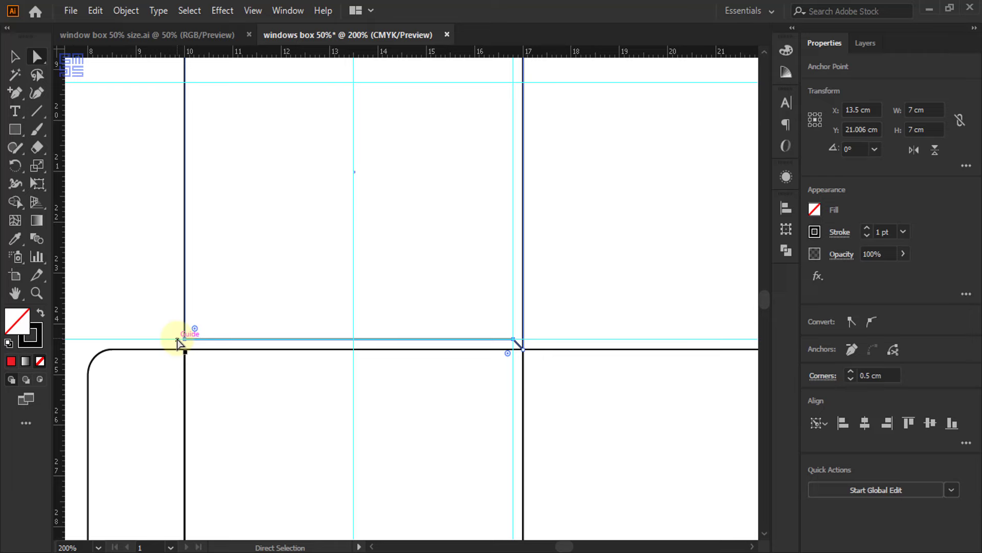
Check the keyboard increment in the General preferences.
click(95, 10)
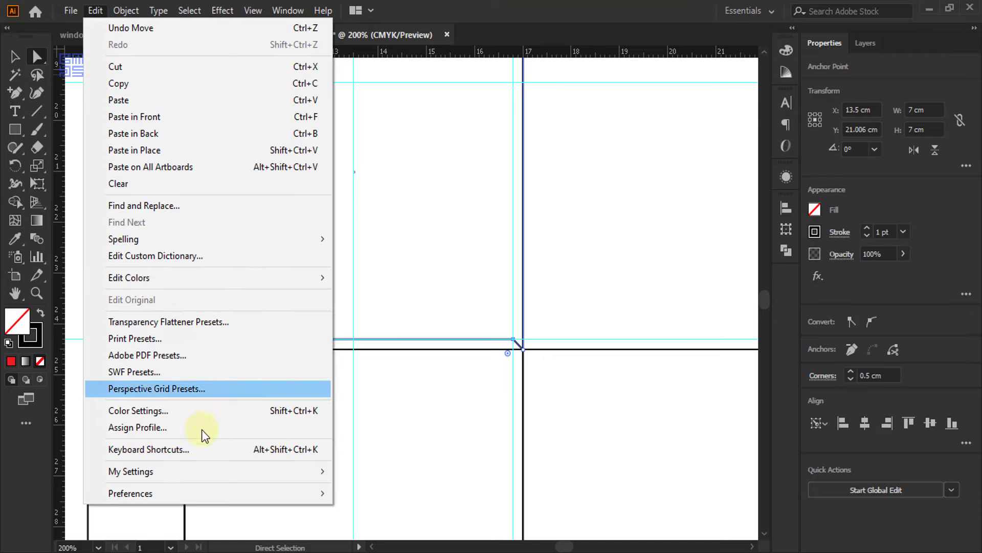
mouse_move(221, 492)
click(364, 292)
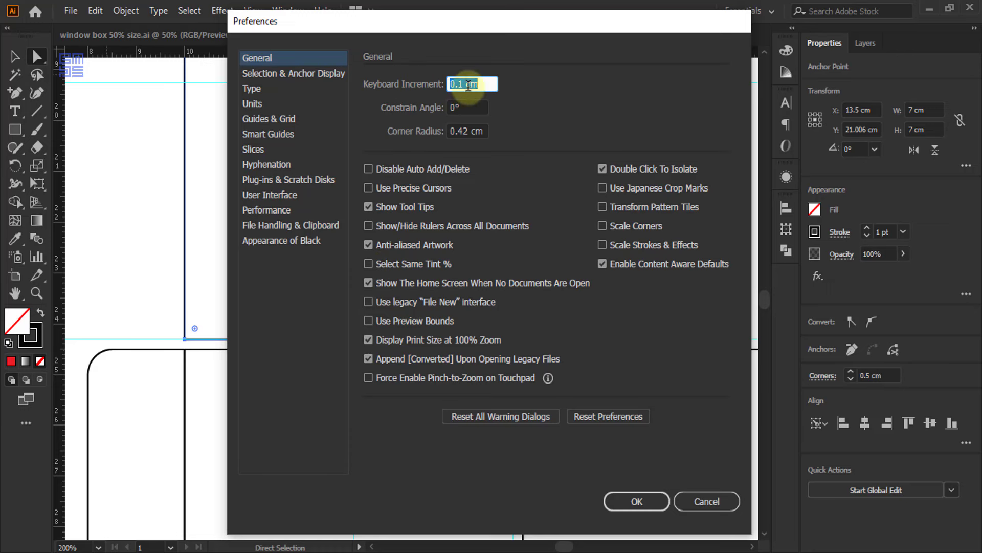
click(636, 501)
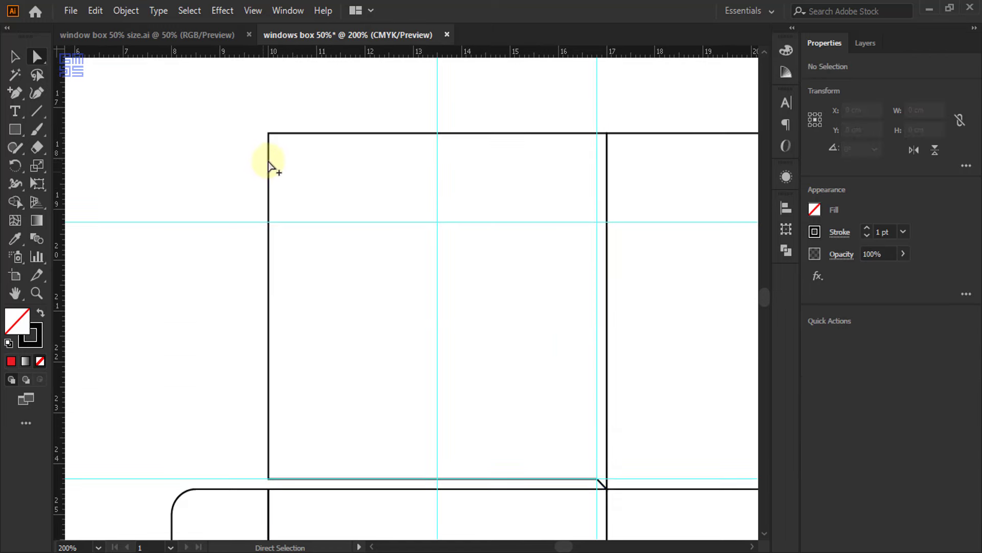
Move the flap's top-left anchor straight down onto the upper horizontal guide to slant the top edge.
scroll(269, 163, up, 1)
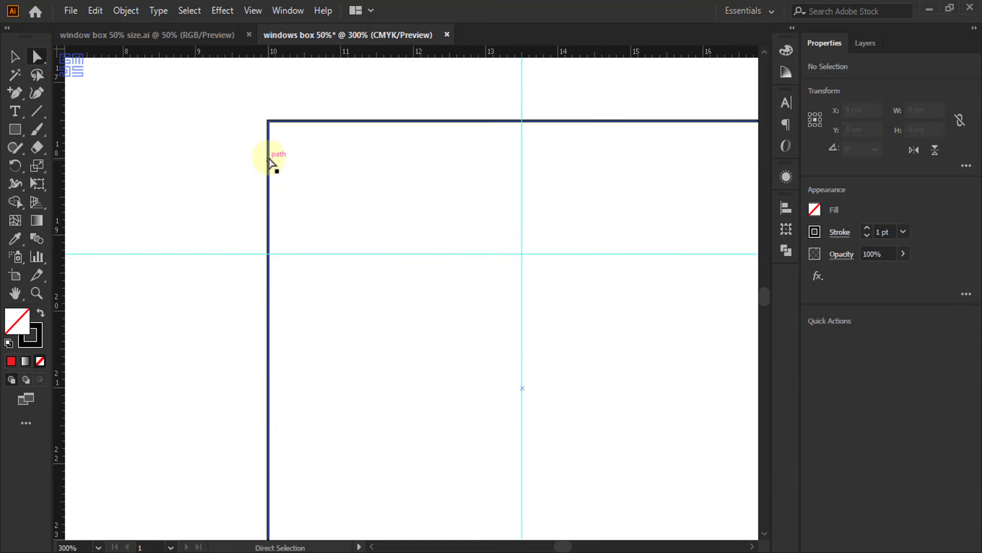
click(266, 118)
click(268, 121)
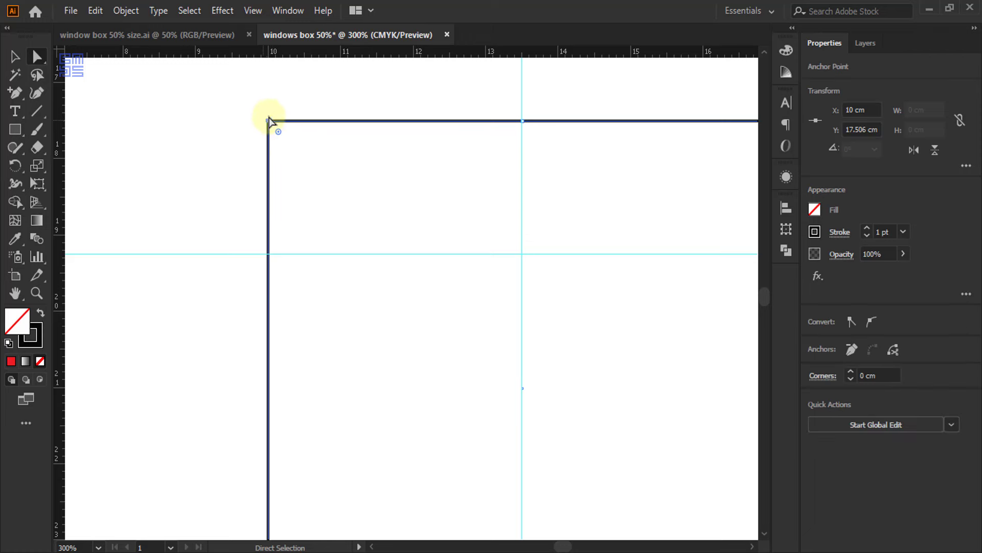
drag(268, 121, 266, 254)
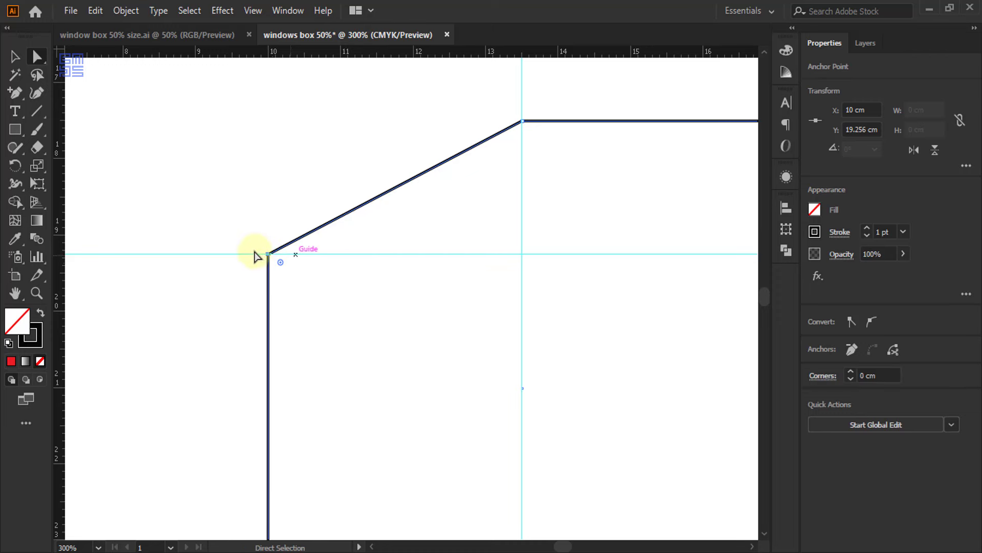
Delete the horizontal and vertical guides around the flap.
scroll(237, 190, down, 2)
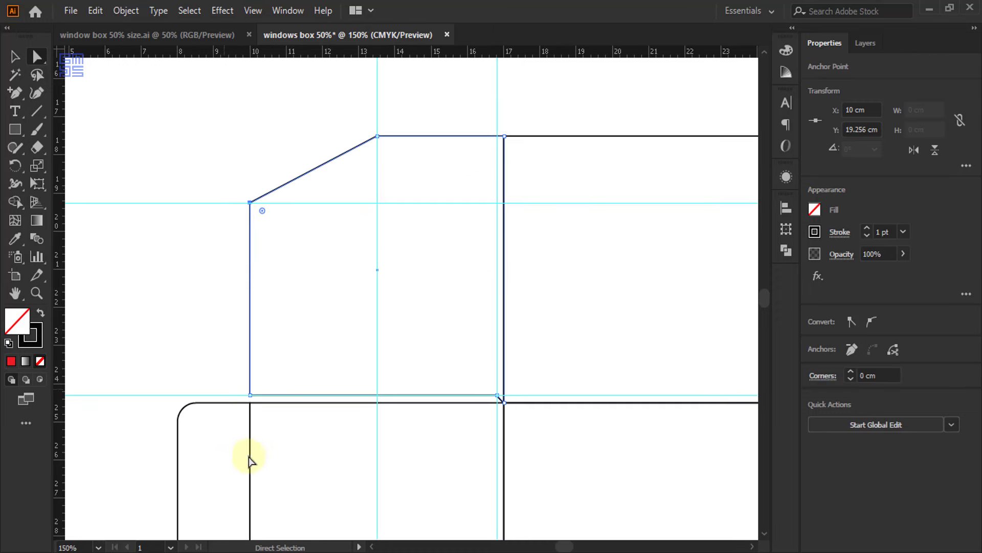
drag(158, 322, 136, 405)
key(Delete)
drag(341, 90, 577, 97)
key(Delete)
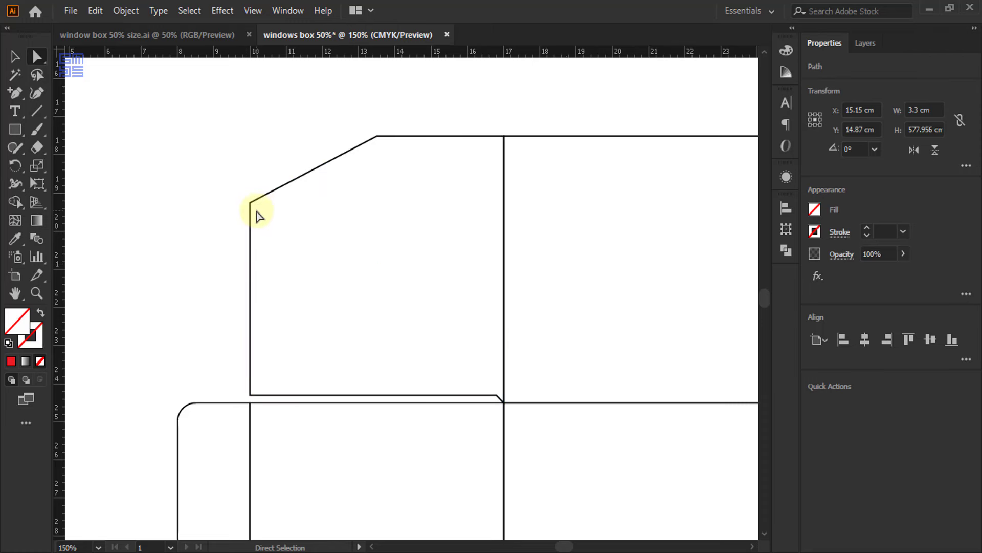
Round the flap's upper-left and lower-left corners with a 0.5 cm corner radius.
drag(231, 182, 260, 211)
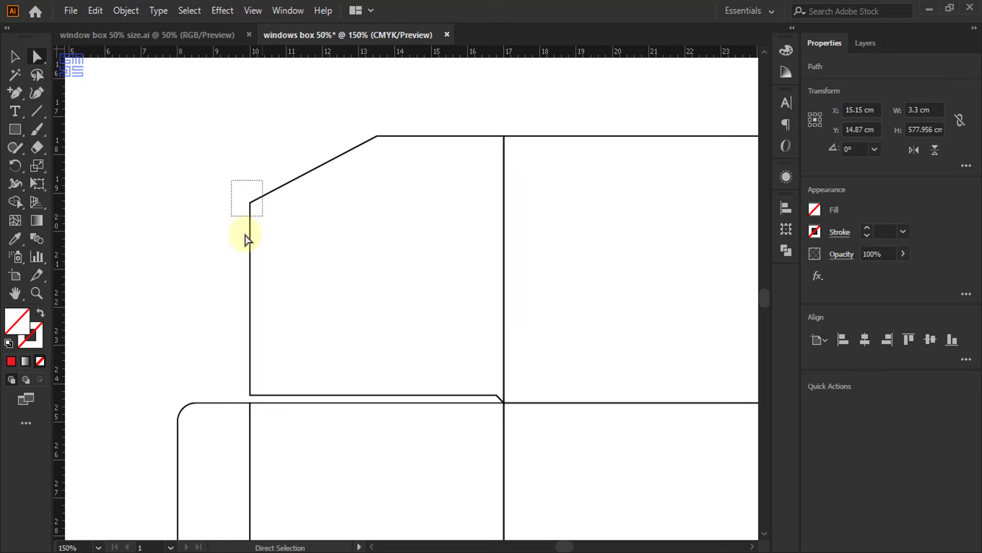
shift+click(250, 395)
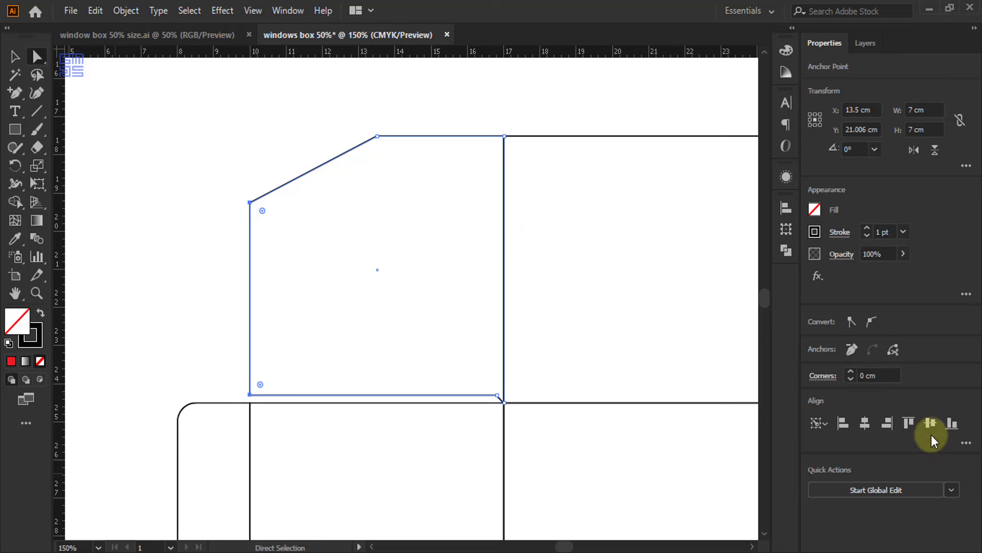
click(873, 376)
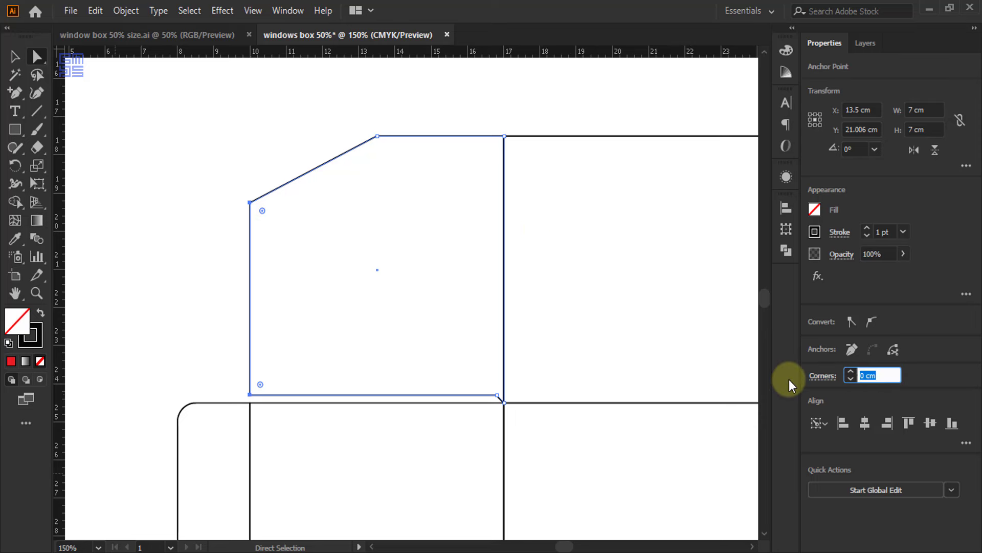
text(0.5)
key(Return)
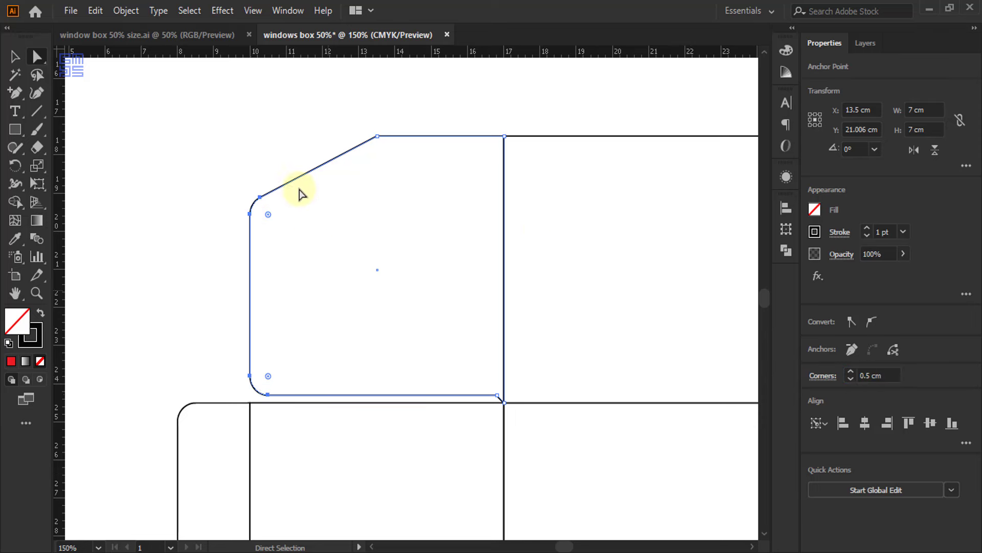
click(186, 136)
Copy the finished flap to the right side of the top panel and flip the copy horizontally.
scroll(178, 177, down, 1)
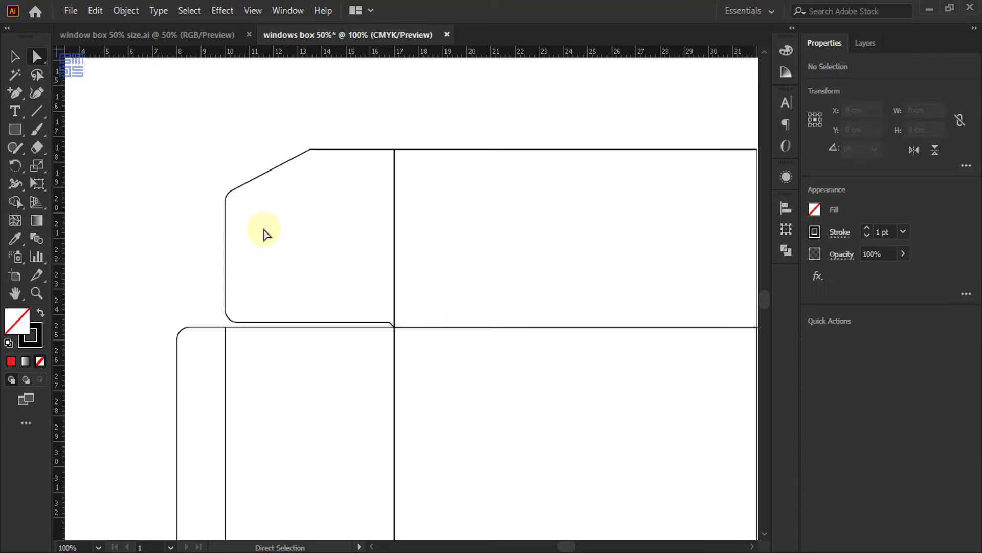
scroll(179, 144, down, 2)
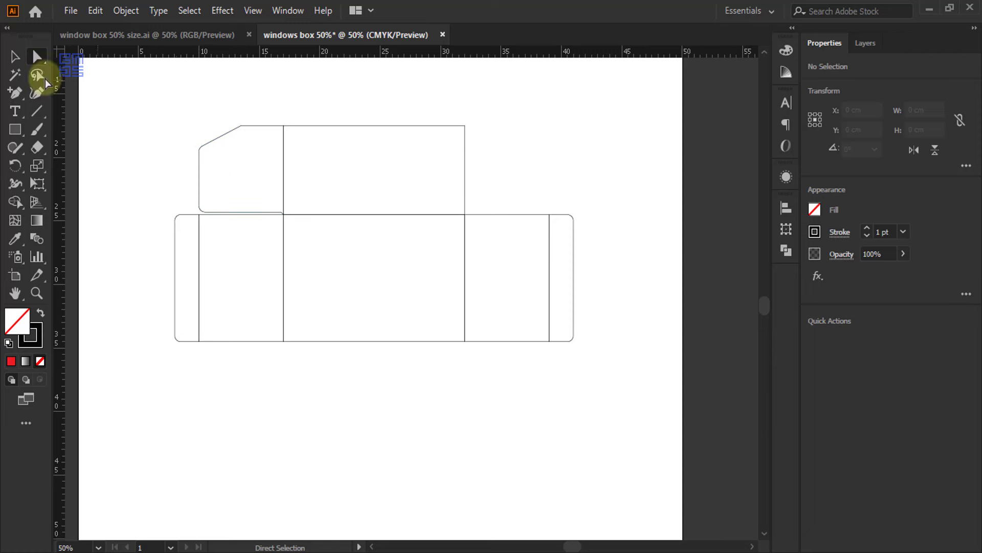
click(14, 56)
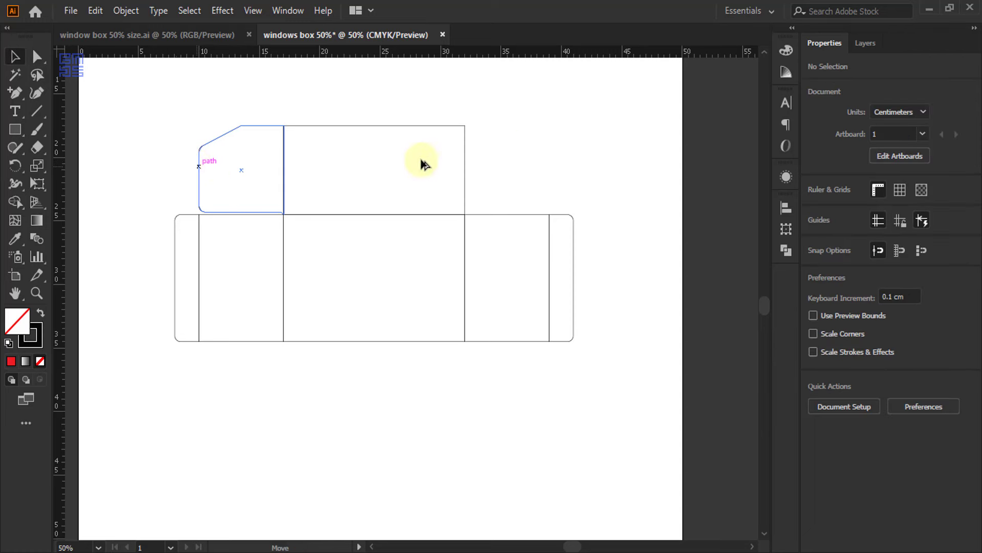
drag(199, 166, 451, 167)
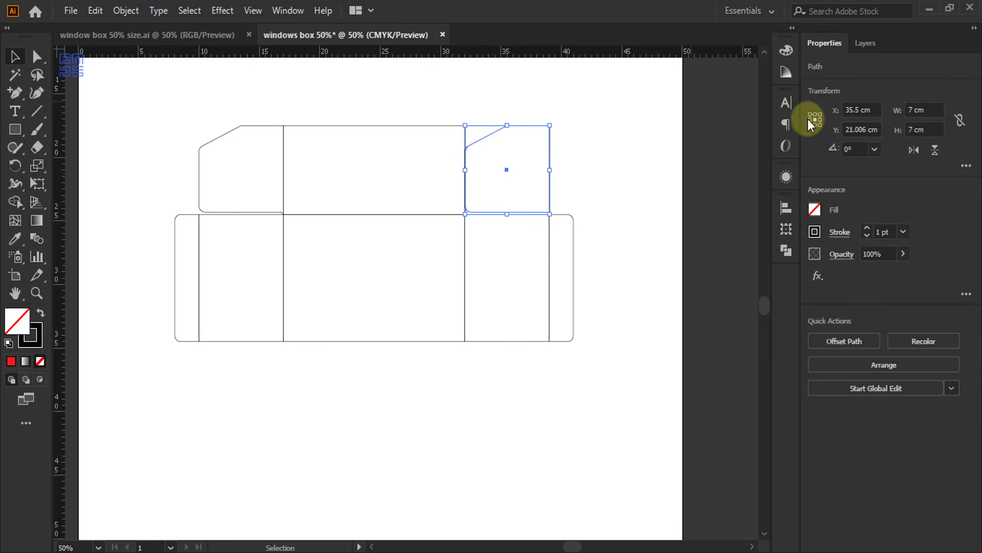
click(913, 148)
click(490, 111)
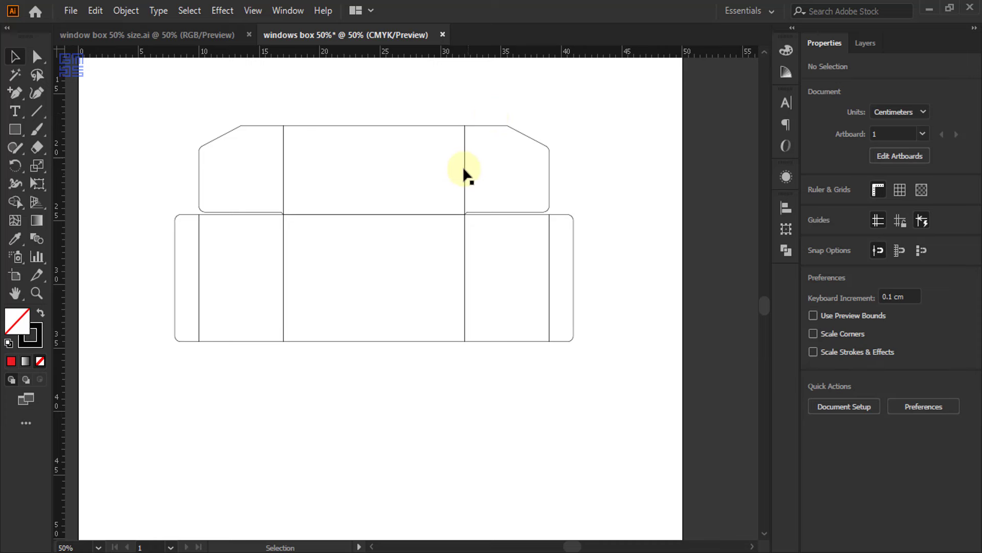
Examine the 3D box illustration in window box 50% size.ai and return to the windows box 50% template.
scroll(463, 171, up, 2)
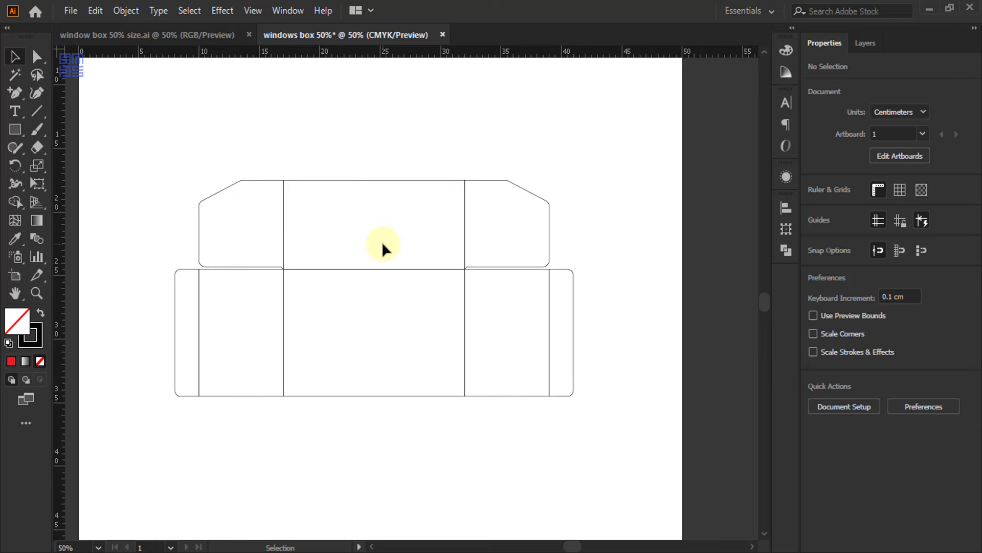
scroll(381, 241, up, 2)
click(201, 32)
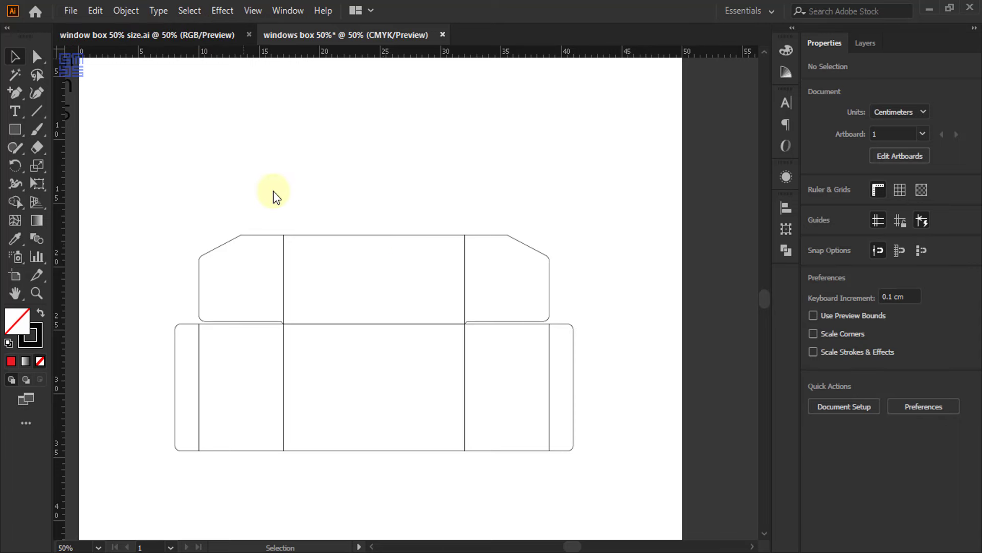
click(592, 229)
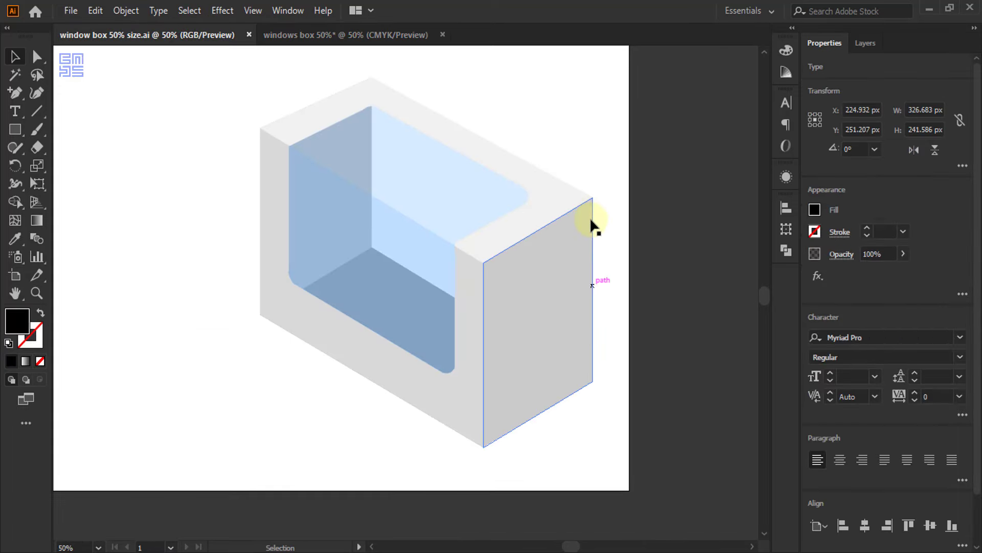
click(329, 36)
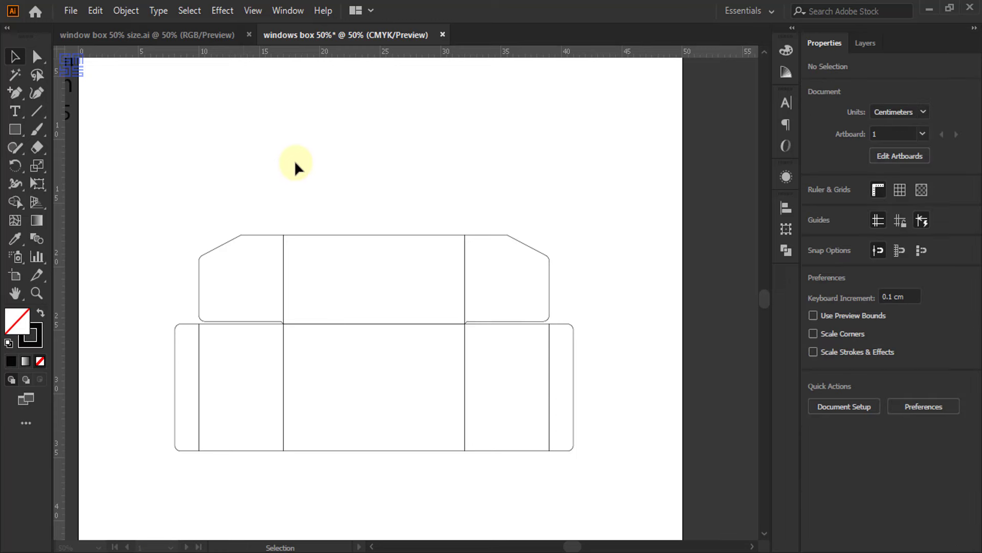
Copy the 15 × 10 cm main panel 17 cm straight up so it sits on the top panel's upper edge.
key(ctrl+r)
scroll(372, 372, down, 1)
scroll(346, 432, up, 1)
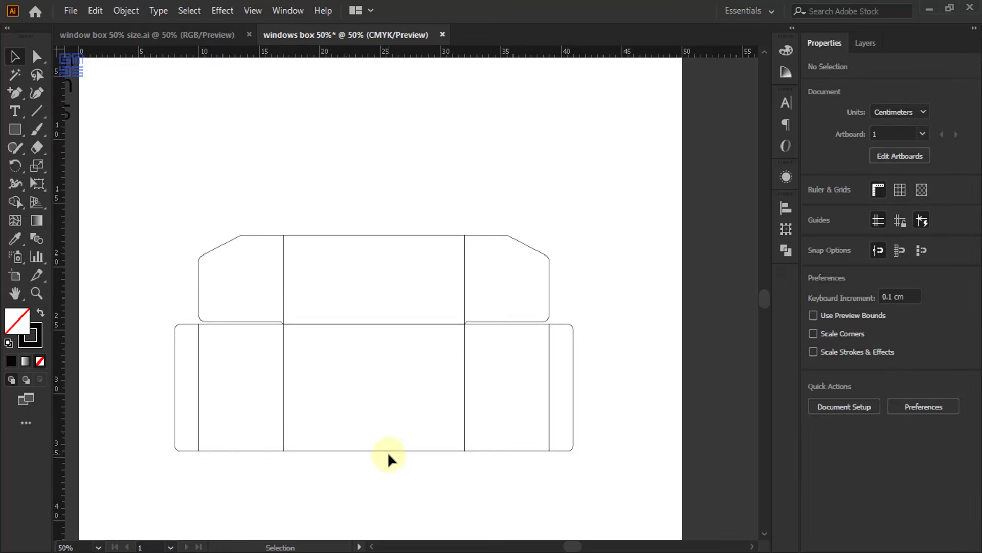
drag(389, 451, 405, 231)
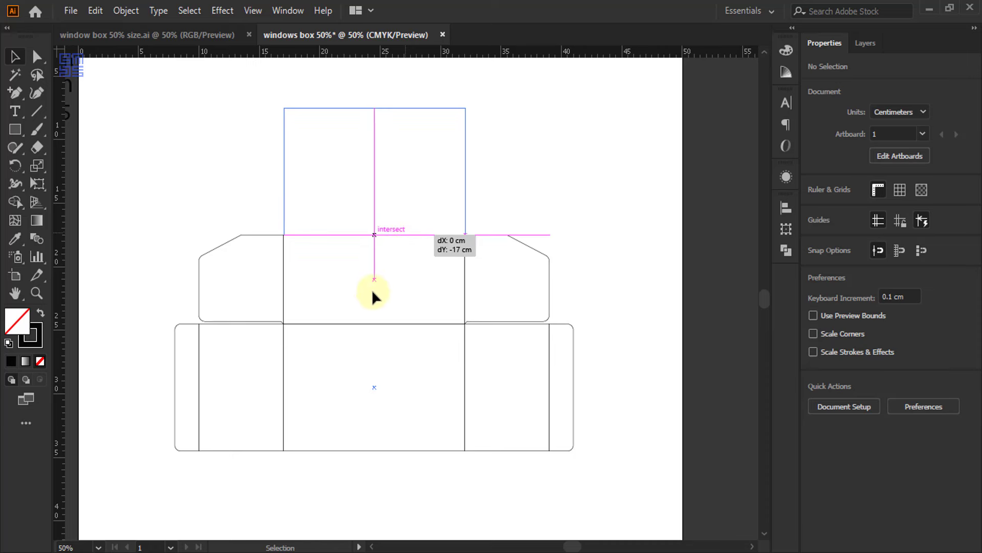
scroll(370, 309, up, 2)
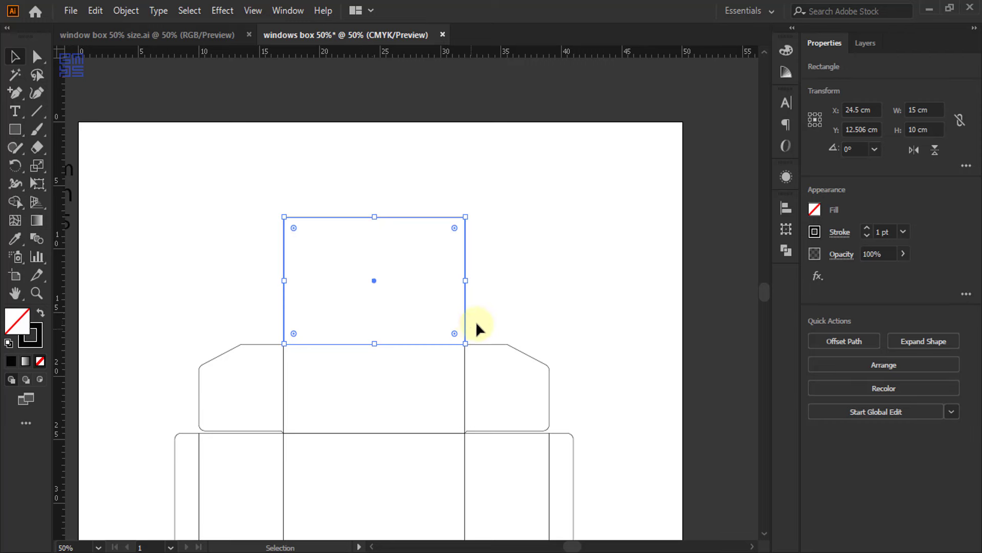
Copy the upper 15 × 10 cm panel straight up so the copy sits on its upper edge.
mouse_move(466, 314)
mouse_down()
mouse_move(477, 154)
mouse_move(477, 195)
mouse_up()
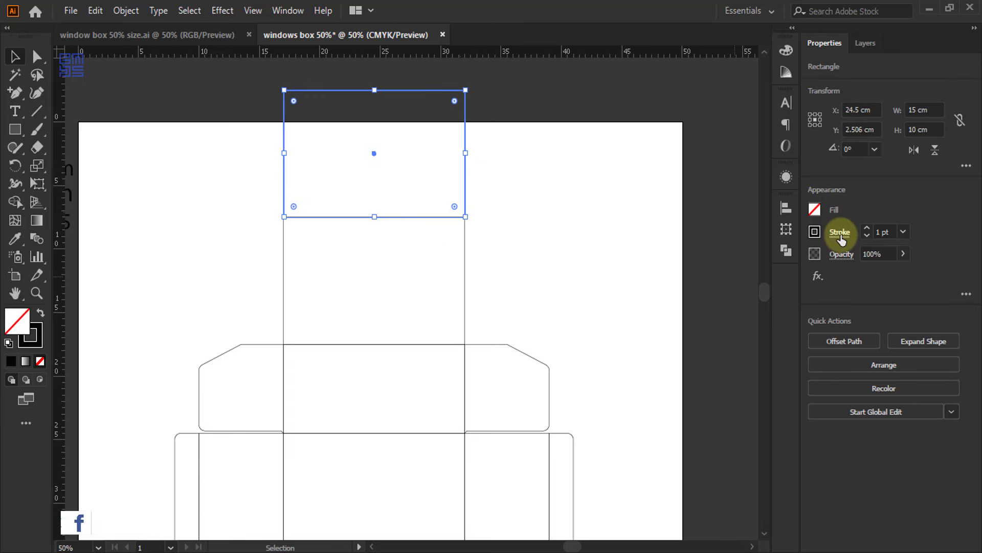
scroll(176, 458, down, 2)
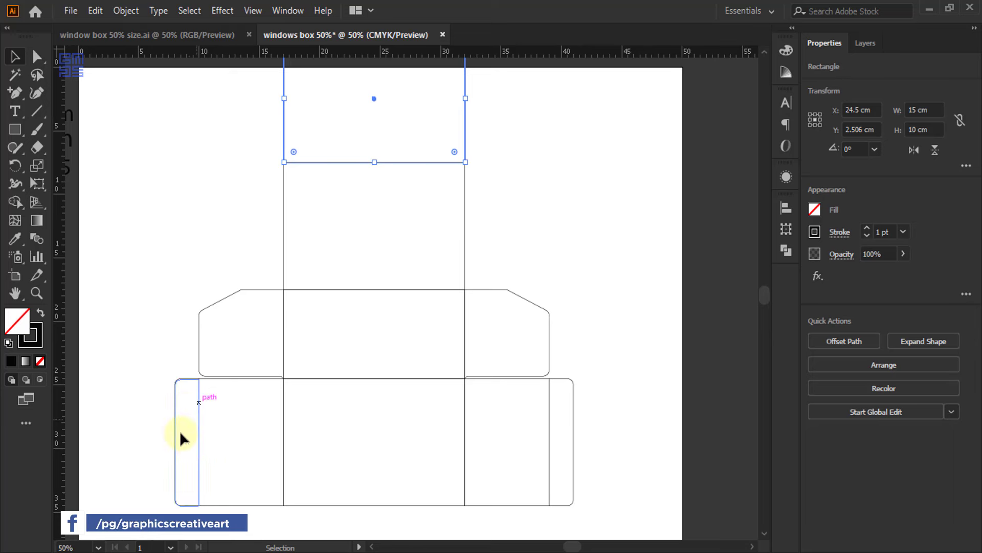
scroll(189, 427, up, 2)
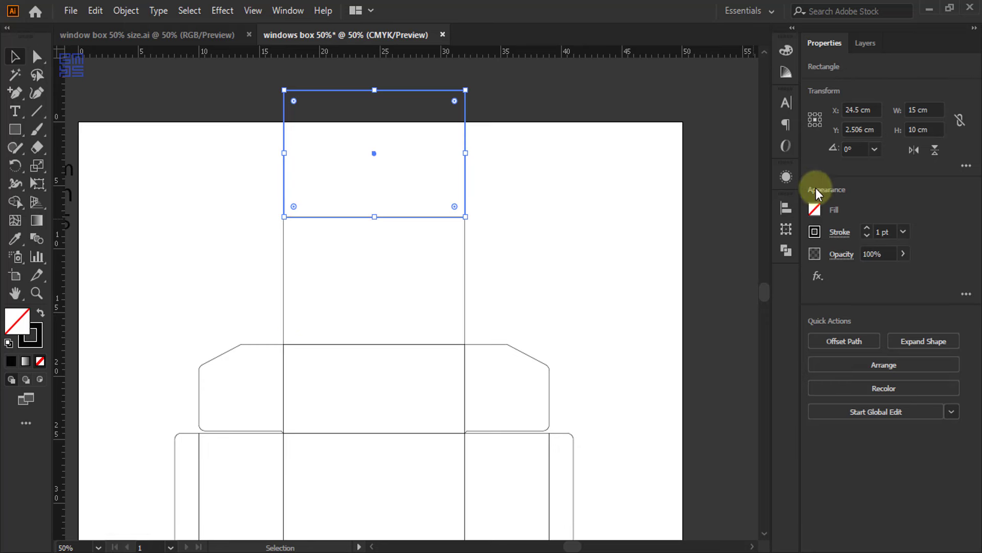
Reduce the topmost panel copy to a height of 2 cm, keeping its bottom edge fixed as the reference point.
click(786, 229)
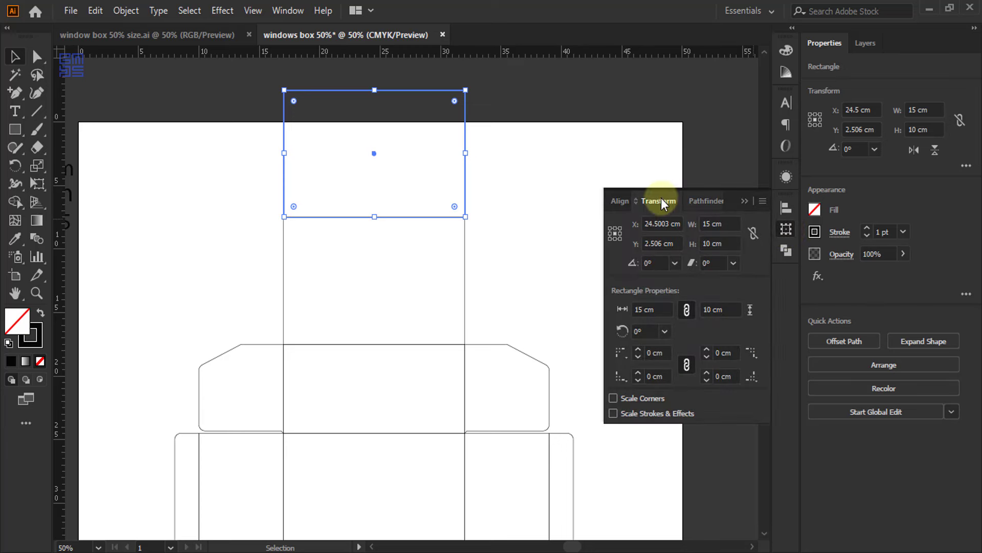
click(615, 238)
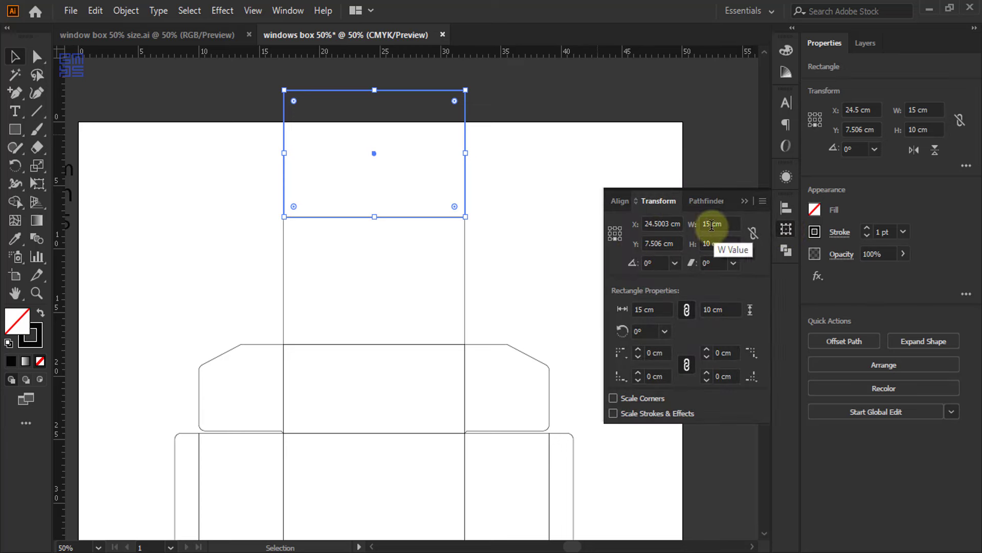
click(710, 243)
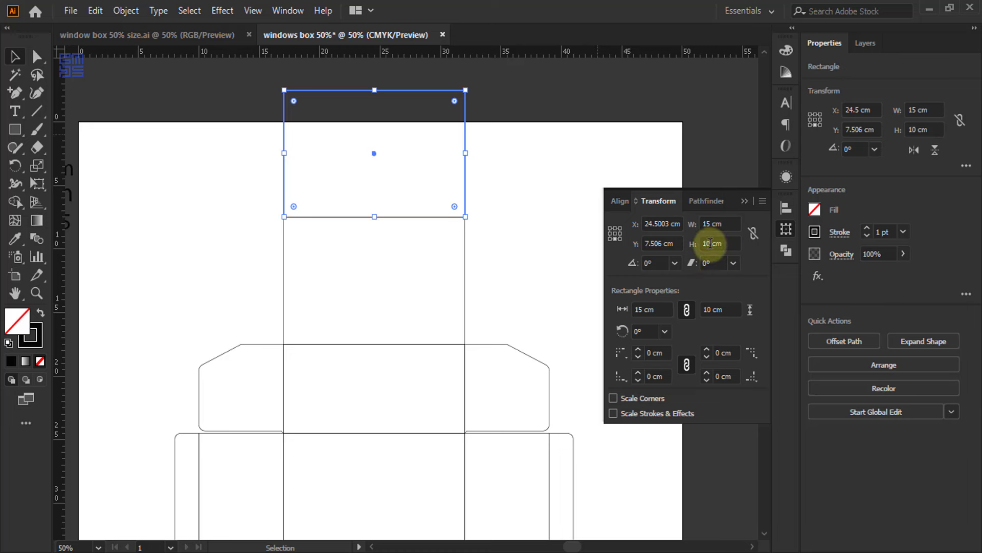
key(BackSpace)
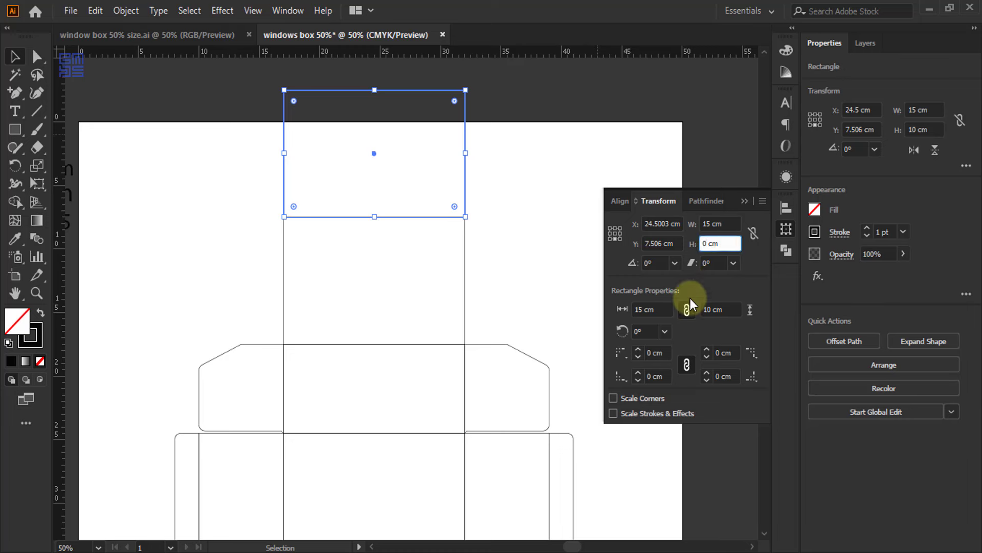
text(2)
key(Return)
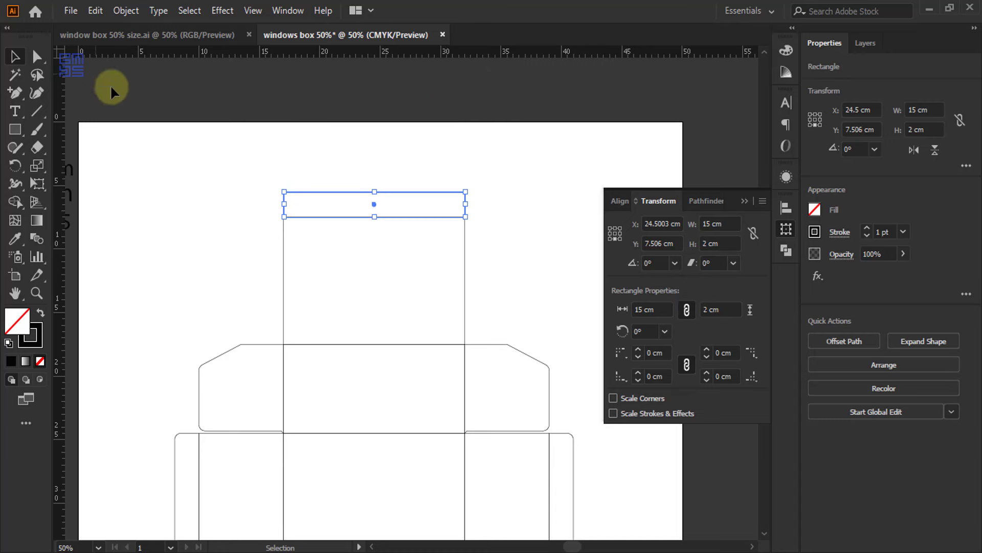
Shift the upper-left anchor point of the 2 cm tuck flap 0.5 cm inward to X 17.5 cm.
click(37, 55)
scroll(357, 187, up, 2)
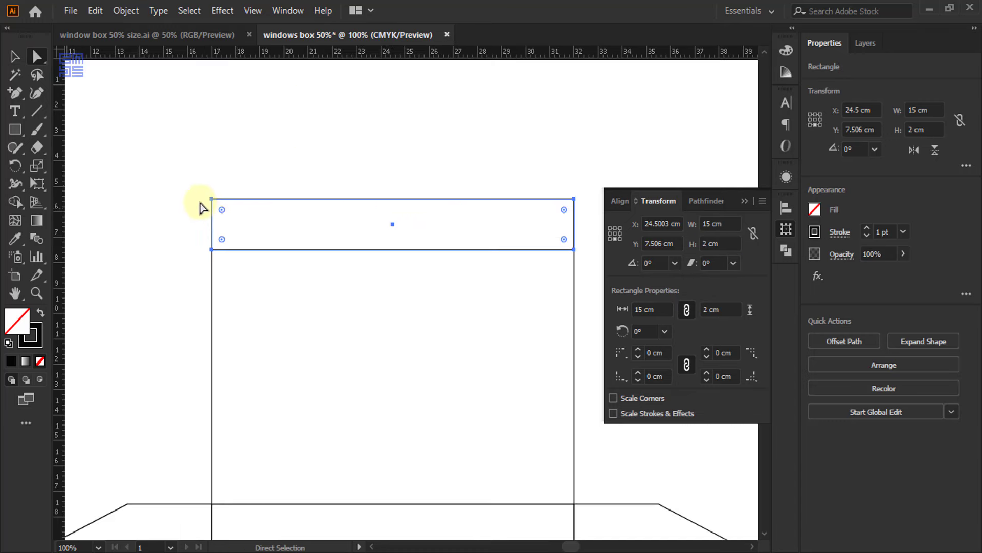
click(215, 208)
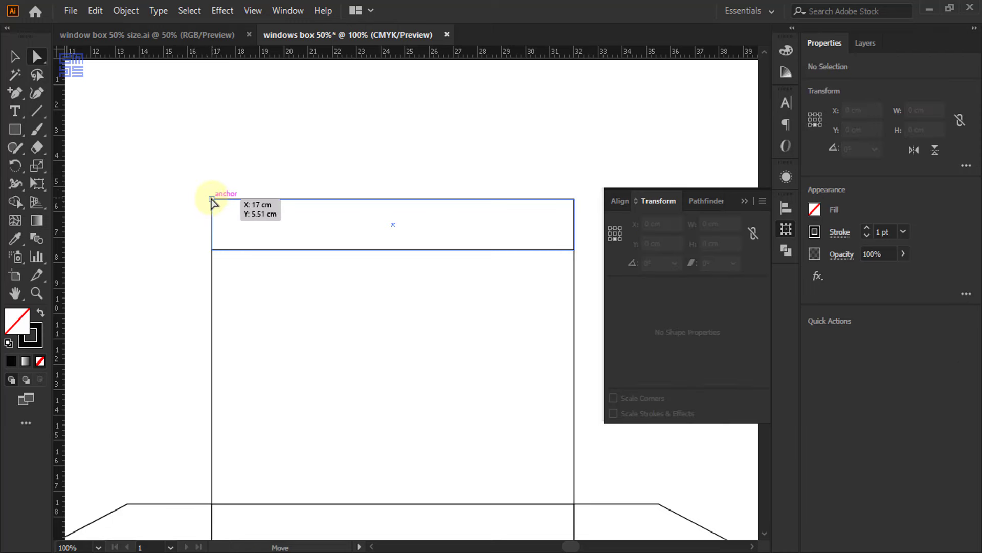
click(213, 200)
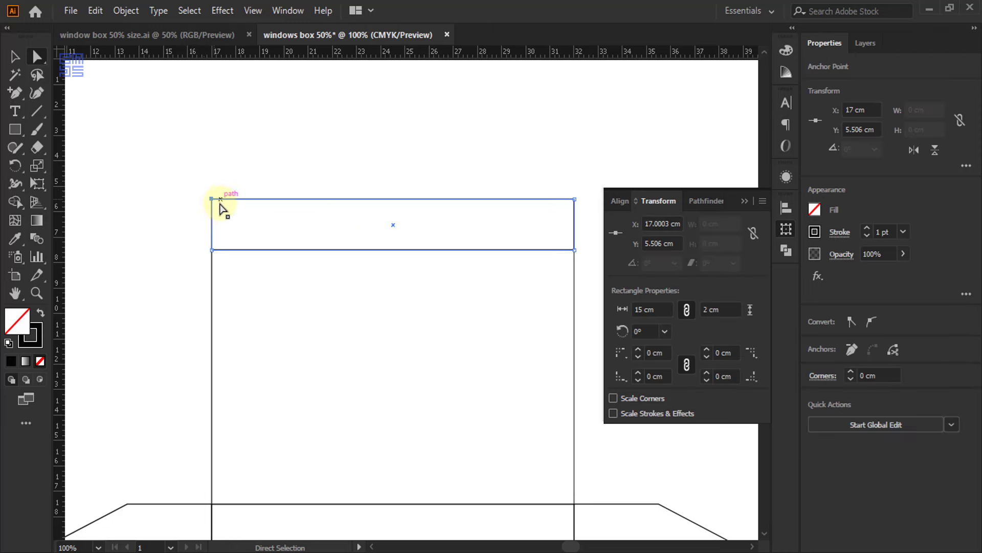
key(Right)
key(Right)
key(Right)
key(Right)
key(Right)
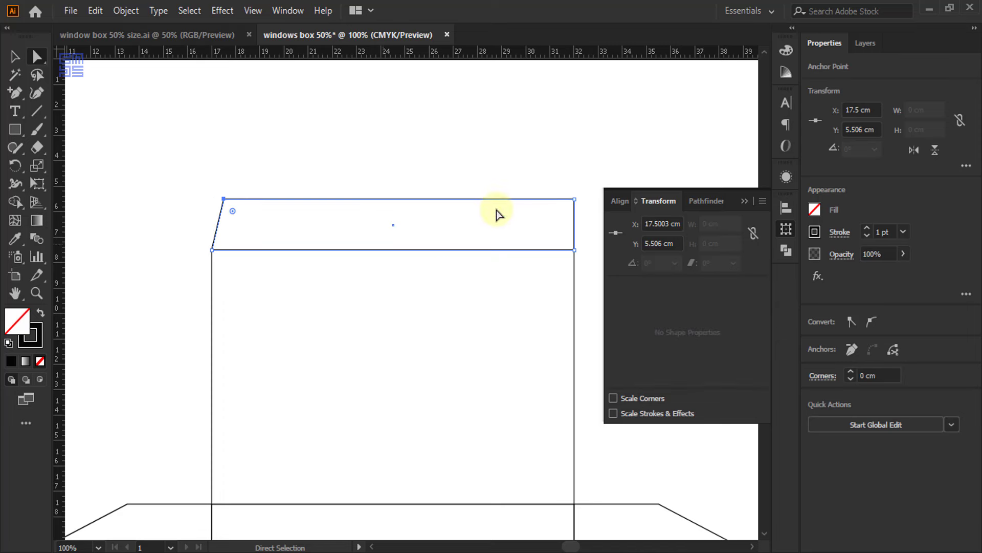
key(Right)
Shift the upper-right anchor point of the 2 cm tuck flap 0.5 cm inward and deselect the flap.
click(556, 212)
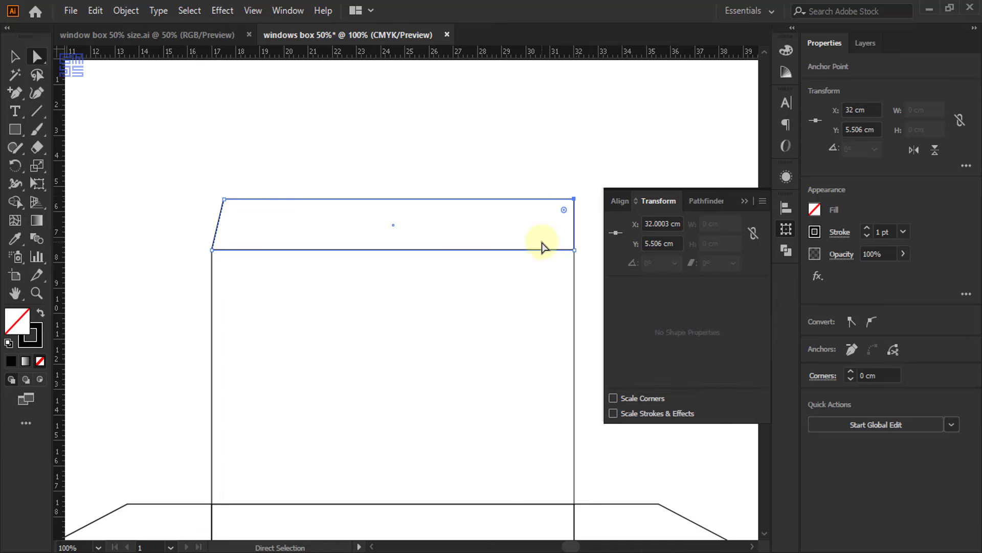
key(Left)
key(Left)
key(Left)
key(Left)
key(Left)
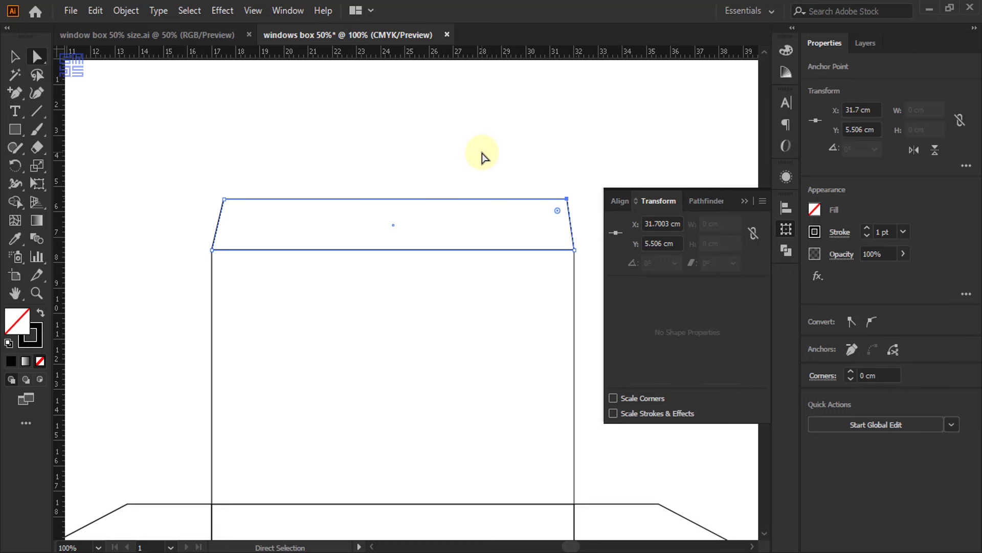
click(389, 138)
scroll(404, 138, down, 2)
scroll(388, 117, down, 1)
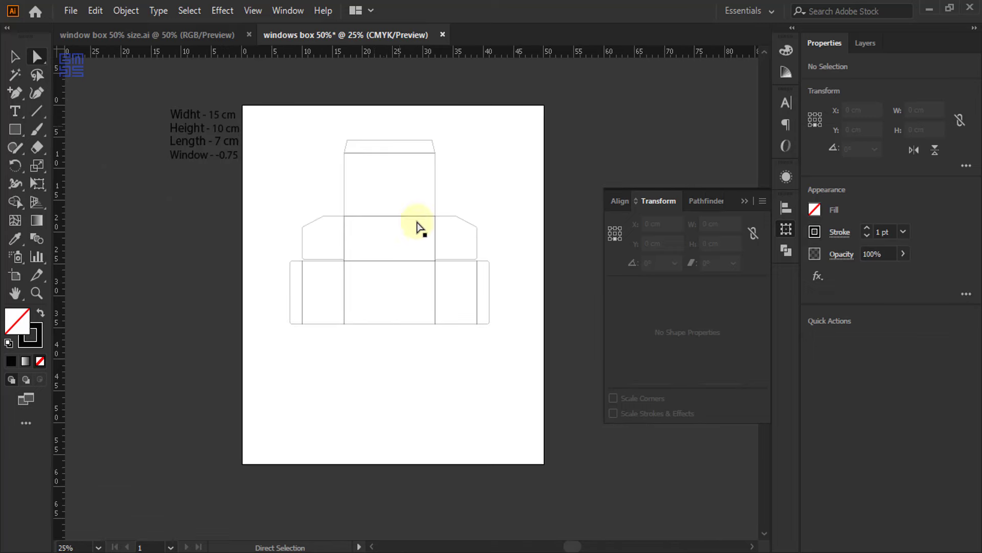
Check the 3D box illustration in window box 50% size.ai, then go back to the windows box 50% template.
click(15, 57)
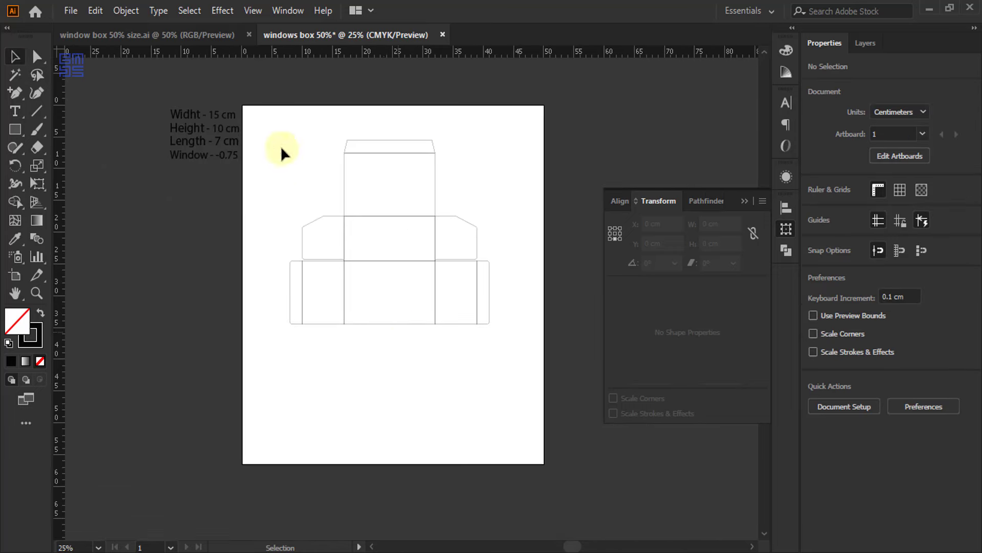
click(208, 32)
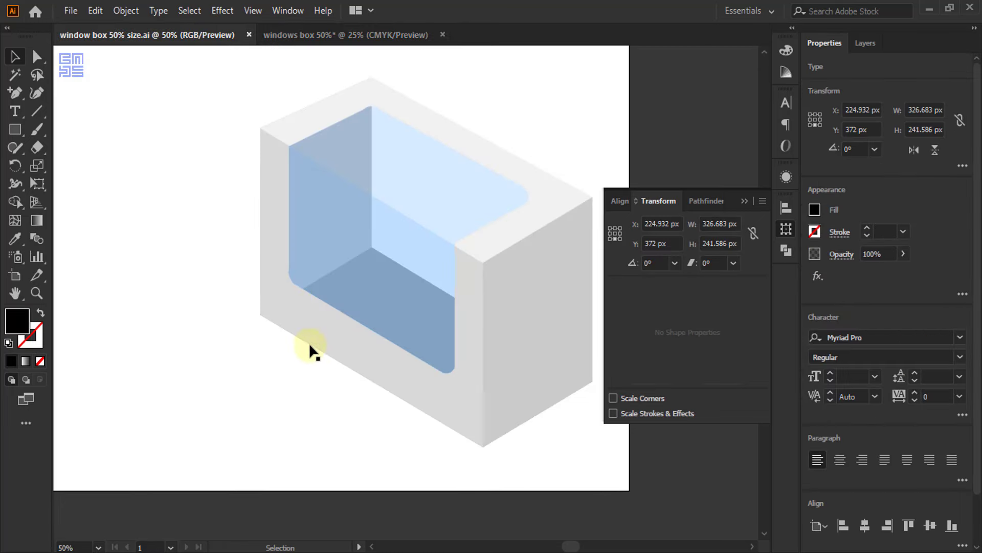
click(327, 36)
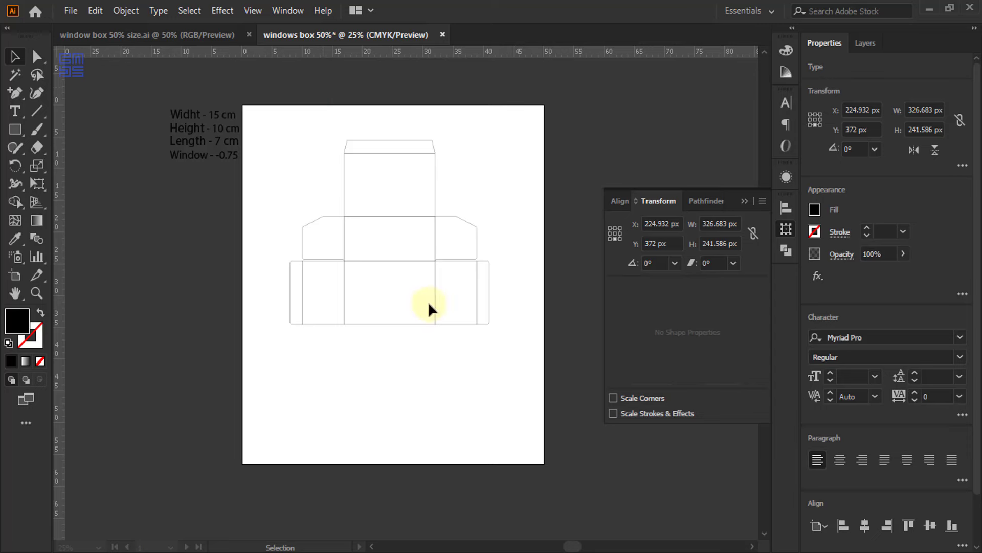
Copy the 7 cm panel with its two side flaps onto the main panel's lower edge and flip the copy vertically about its centre.
scroll(428, 301, up, 1)
drag(228, 207, 515, 232)
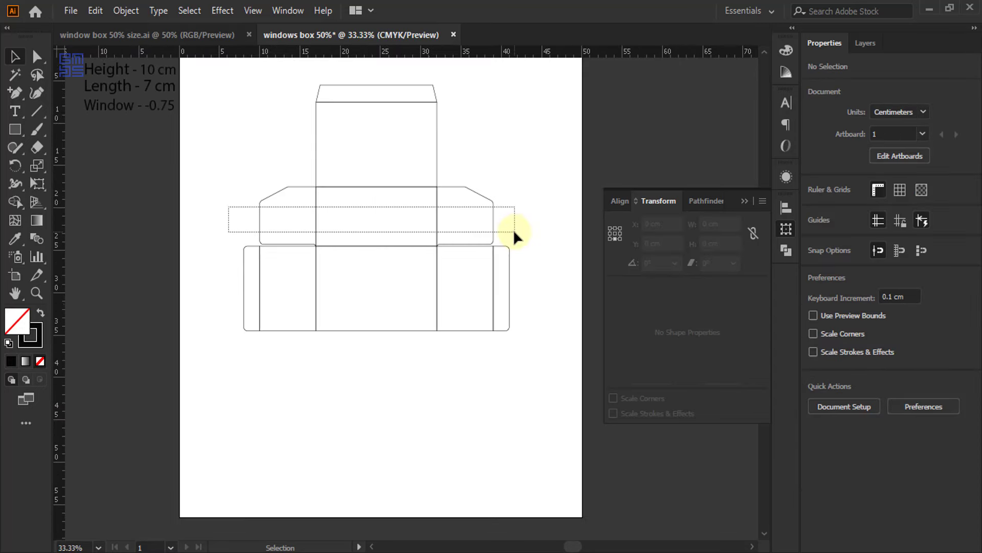
drag(436, 230, 432, 364)
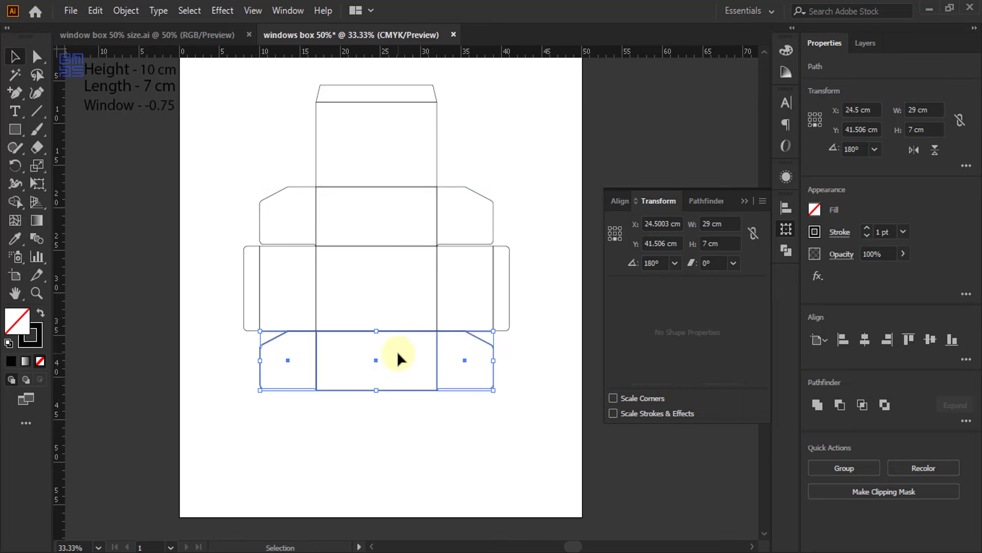
click(815, 121)
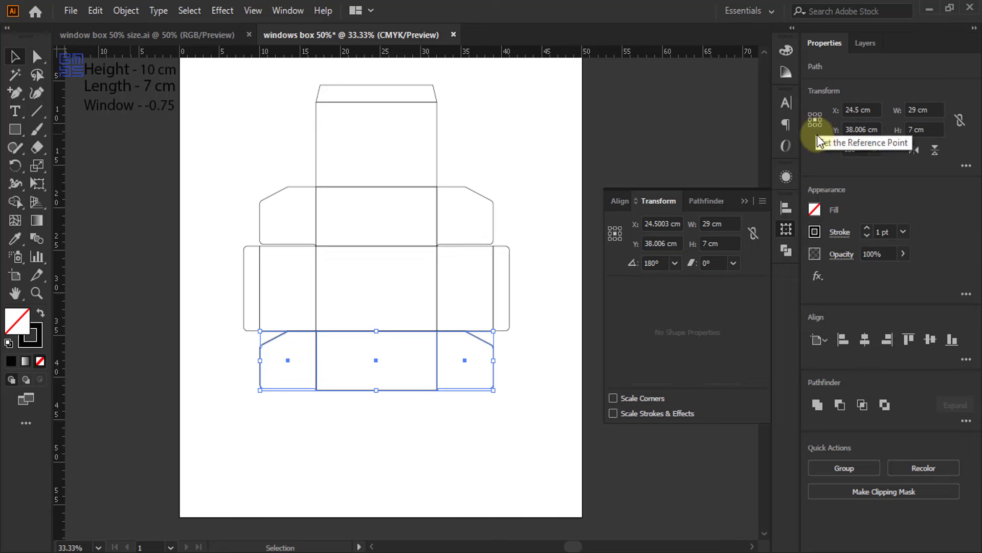
click(935, 150)
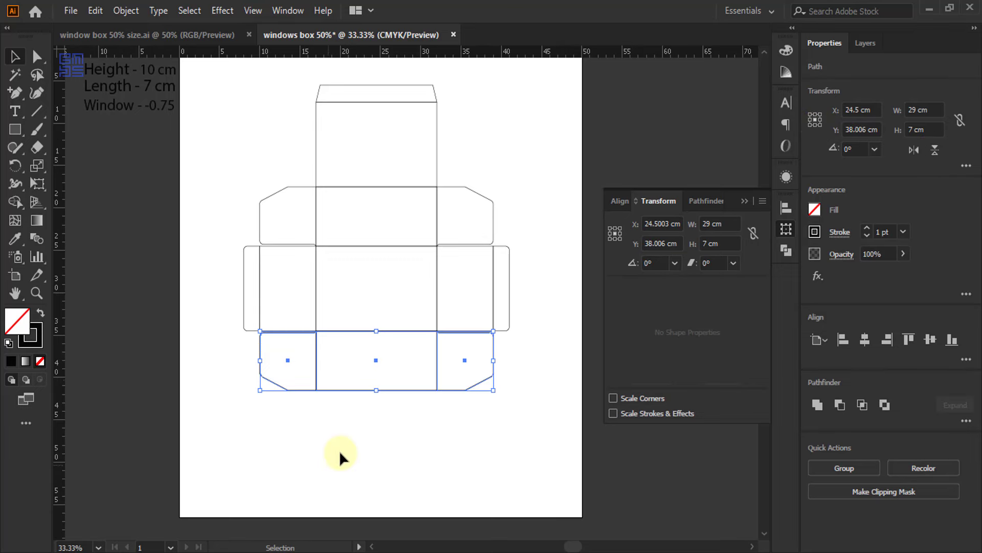
scroll(480, 406, up, 2)
click(480, 407)
scroll(373, 305, up, 3)
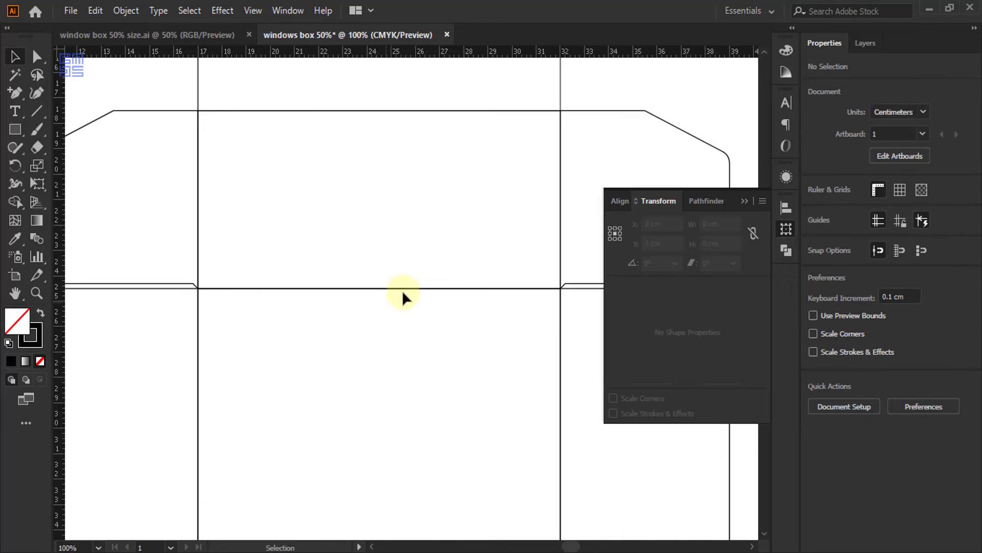
scroll(404, 290, down, 2)
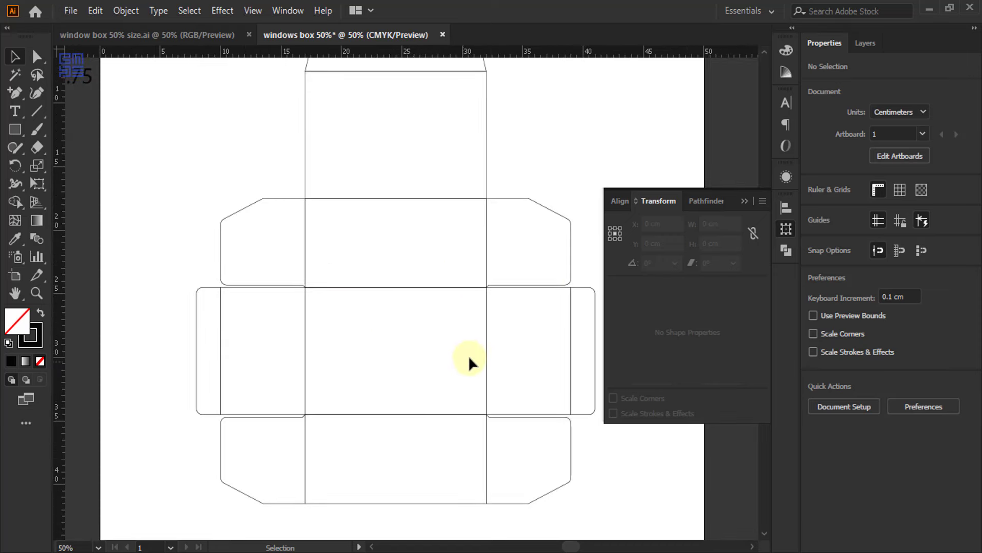
scroll(493, 346, down, 1)
scroll(458, 352, up, 1)
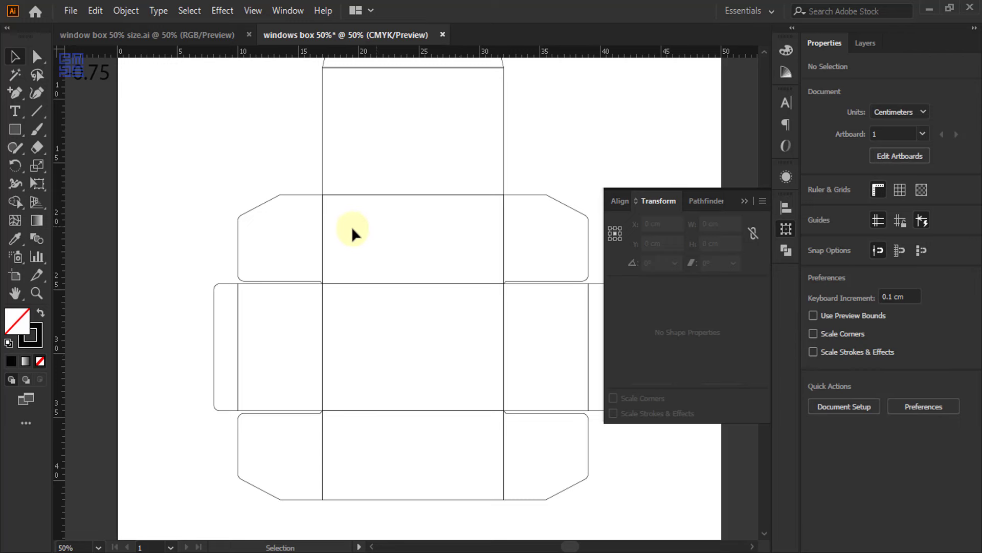
Examine the window cut-out's margins and corners on the 3D box in window box 50% size.ai and return to the windows box 50% template.
click(187, 36)
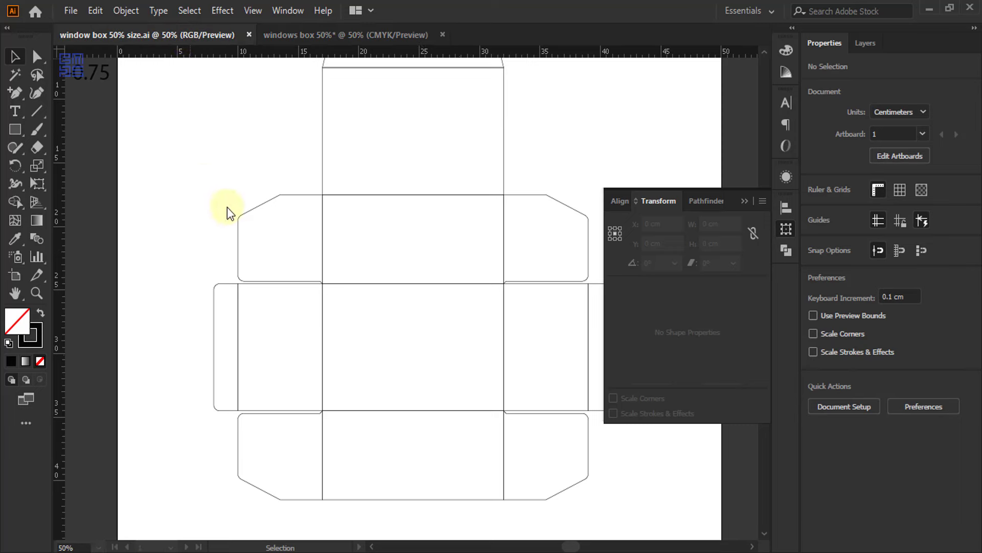
click(521, 196)
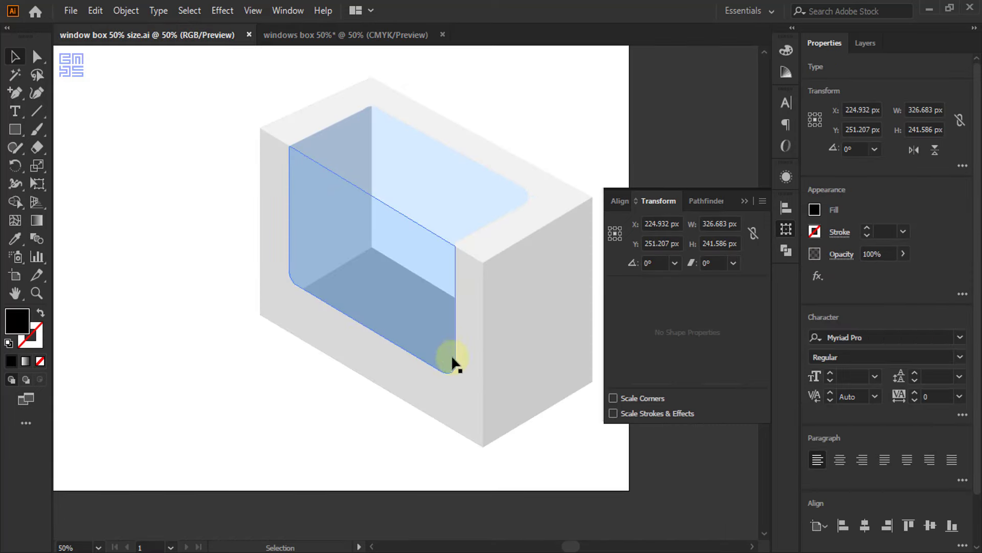
click(290, 142)
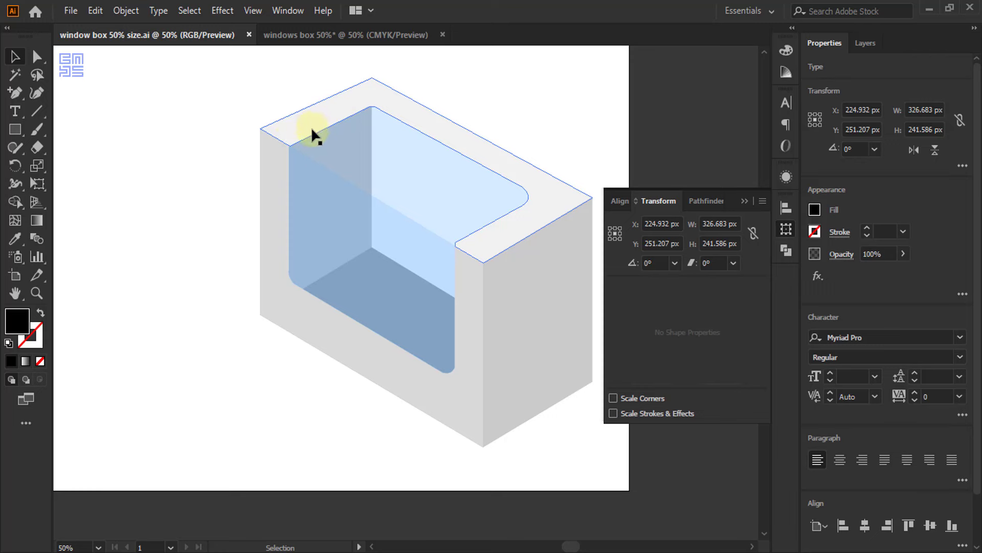
scroll(288, 135, up, 5)
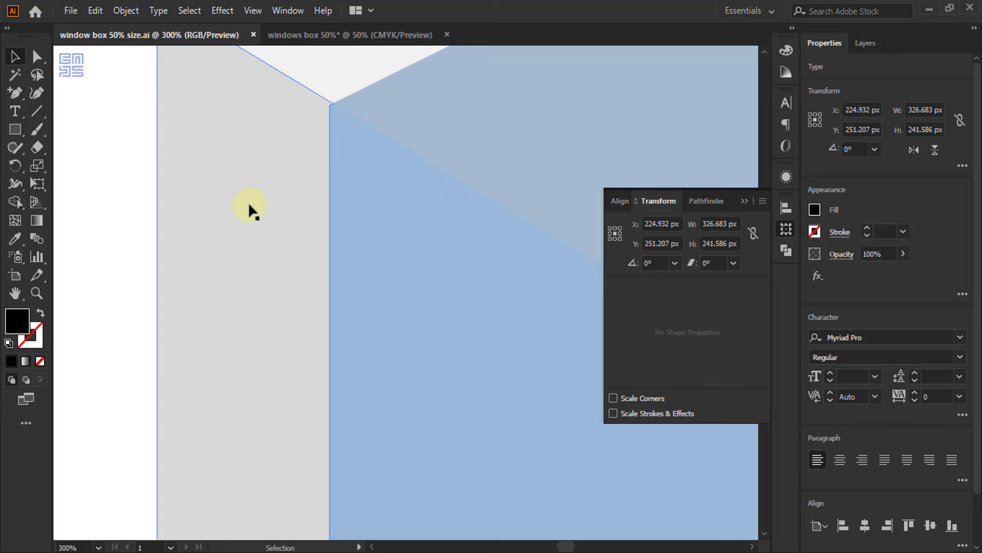
scroll(247, 202, down, 2)
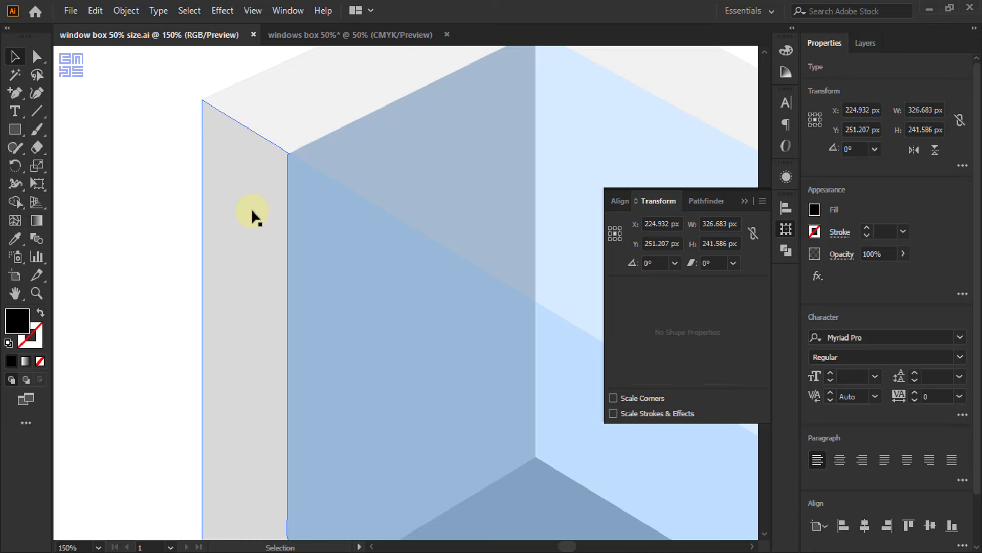
key(ctrl+h)
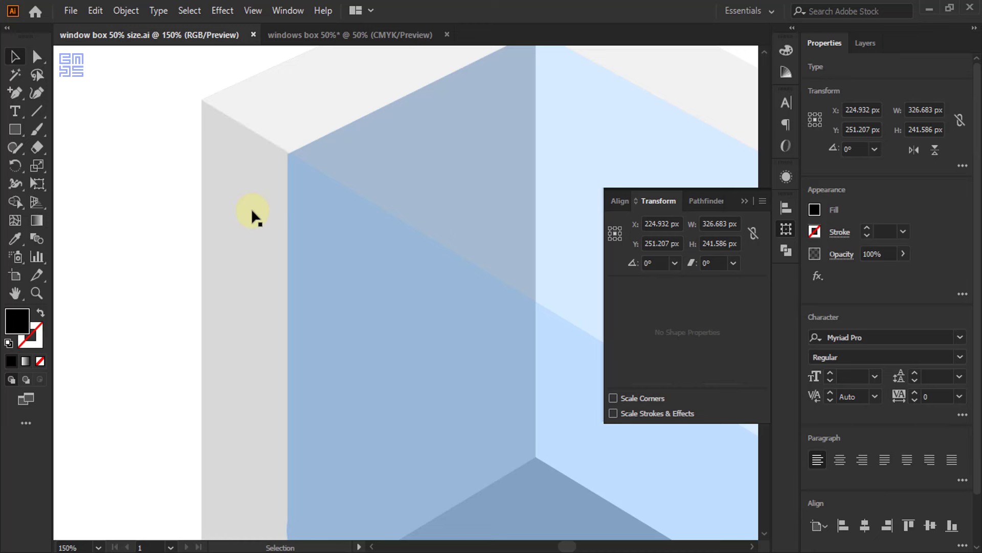
key(ctrl+h)
scroll(250, 194, down, 2)
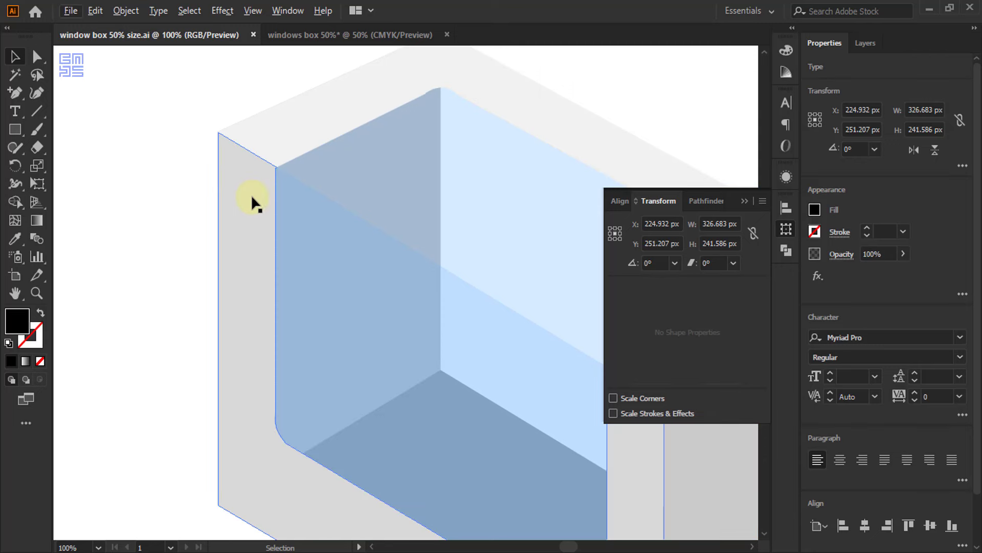
scroll(250, 192, up, 3)
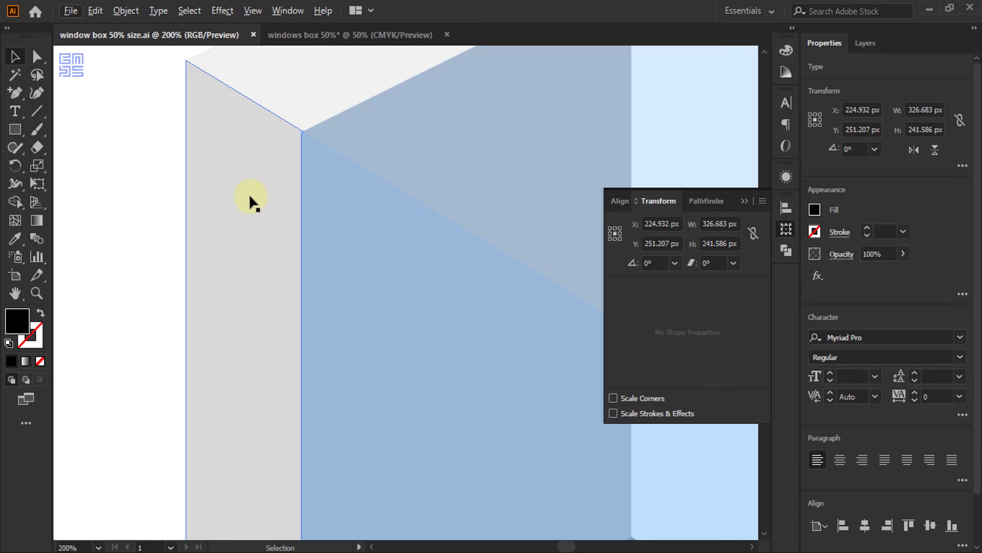
scroll(241, 191, down, 3)
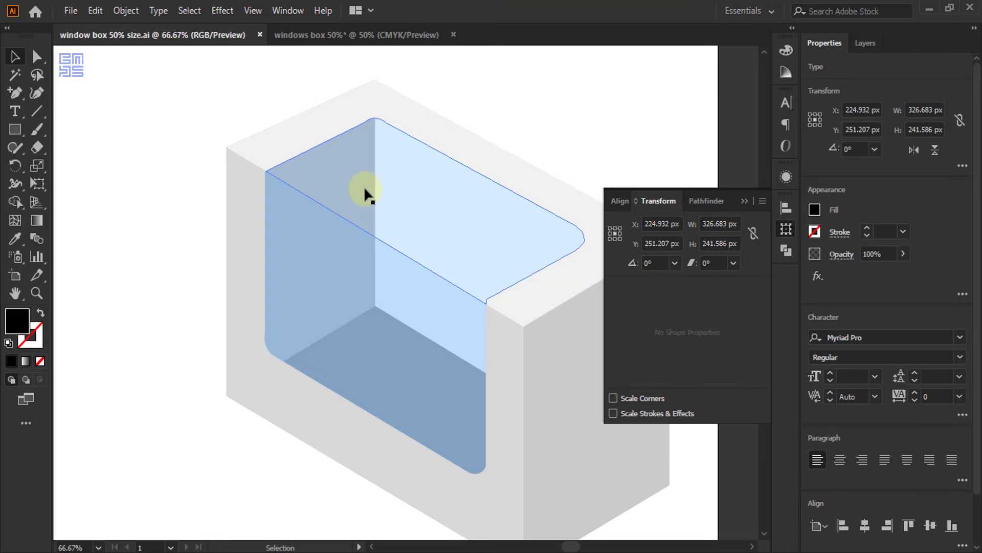
click(330, 35)
click(325, 207)
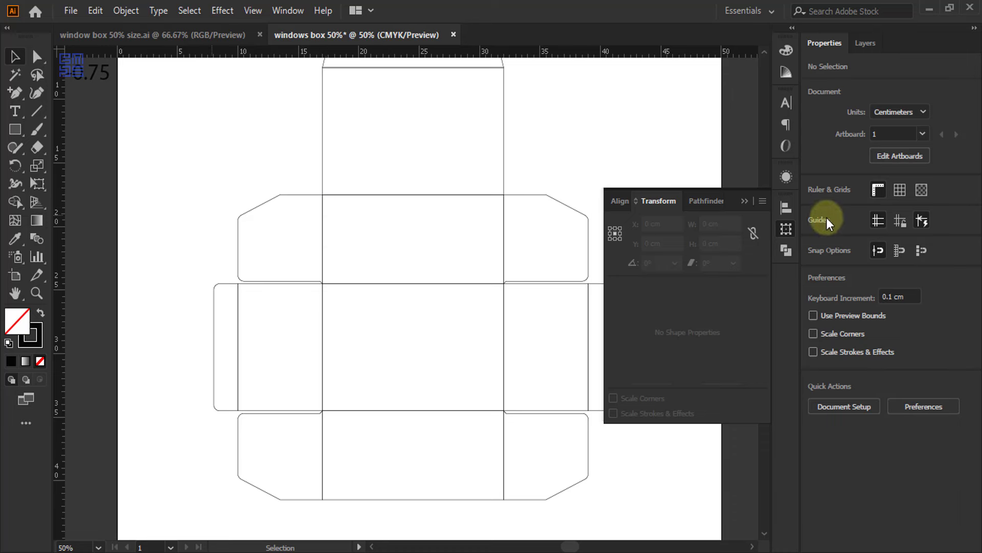
Send the right-hand 7 × 10 cm side panel and its glue flap to the back of the stacking order.
click(744, 200)
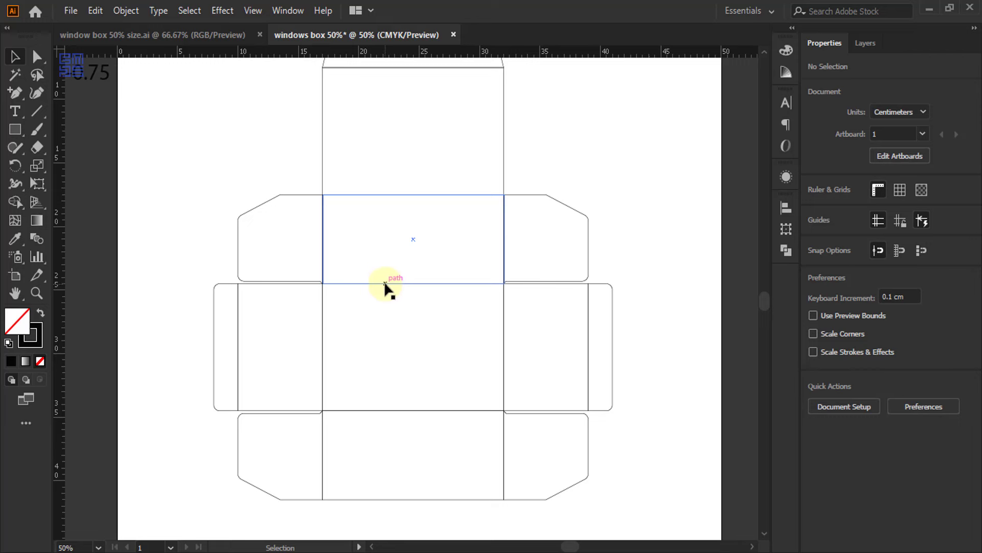
click(354, 315)
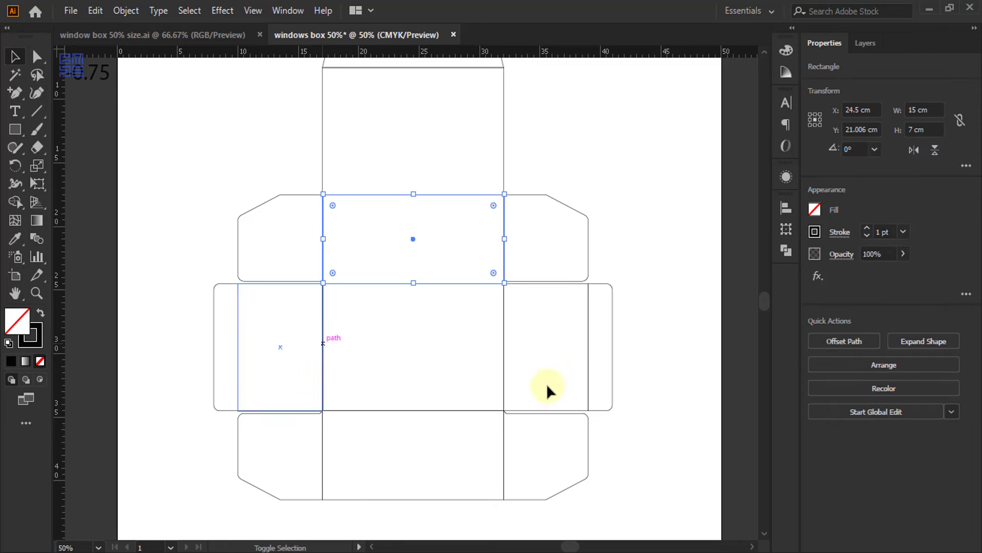
mouse_move(569, 341)
mouse_down()
mouse_move(587, 344)
mouse_move(578, 339)
mouse_up()
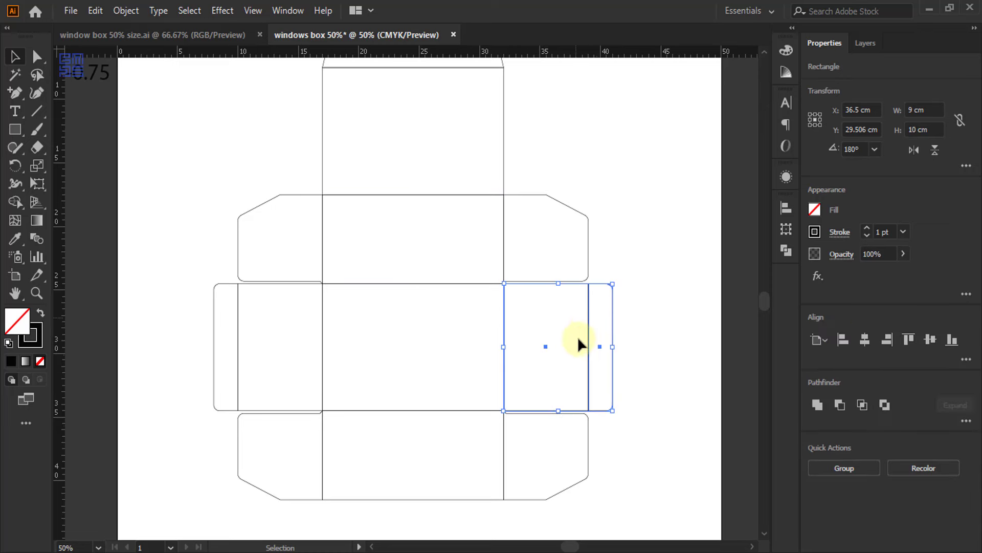
right_click(589, 331)
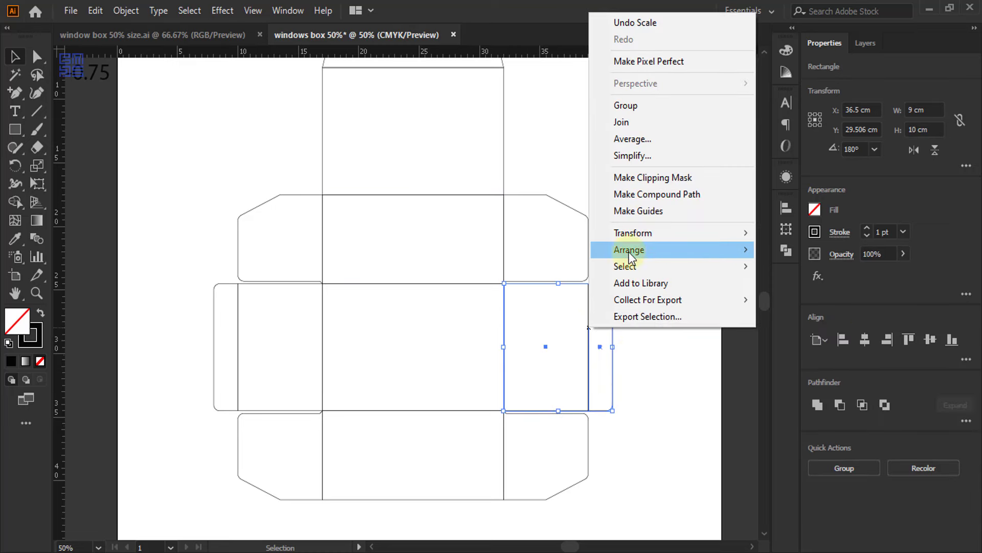
mouse_move(628, 251)
click(787, 300)
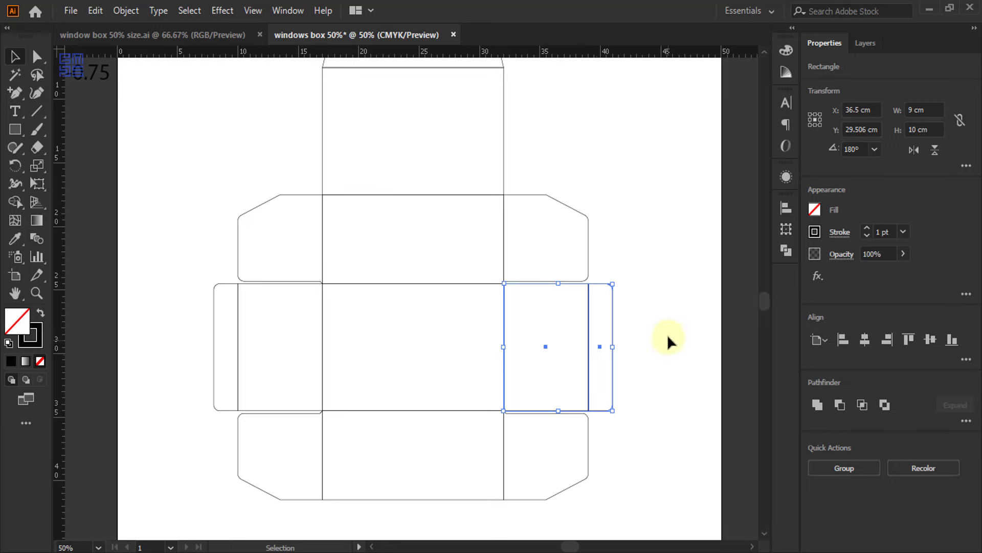
click(396, 302)
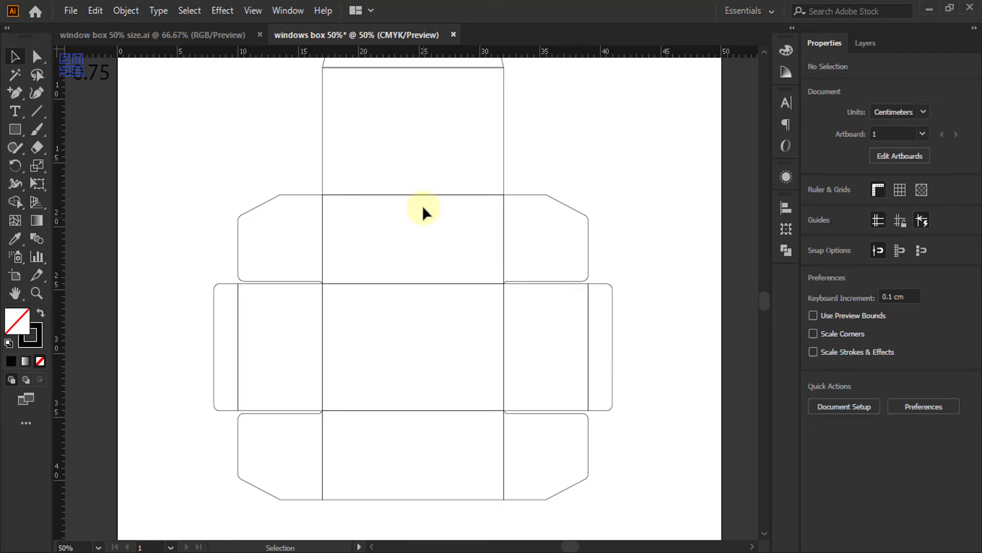
Duplicate the main panel together with the 7 cm panel above it and place the copy outside the artboard, left of the template.
click(420, 283)
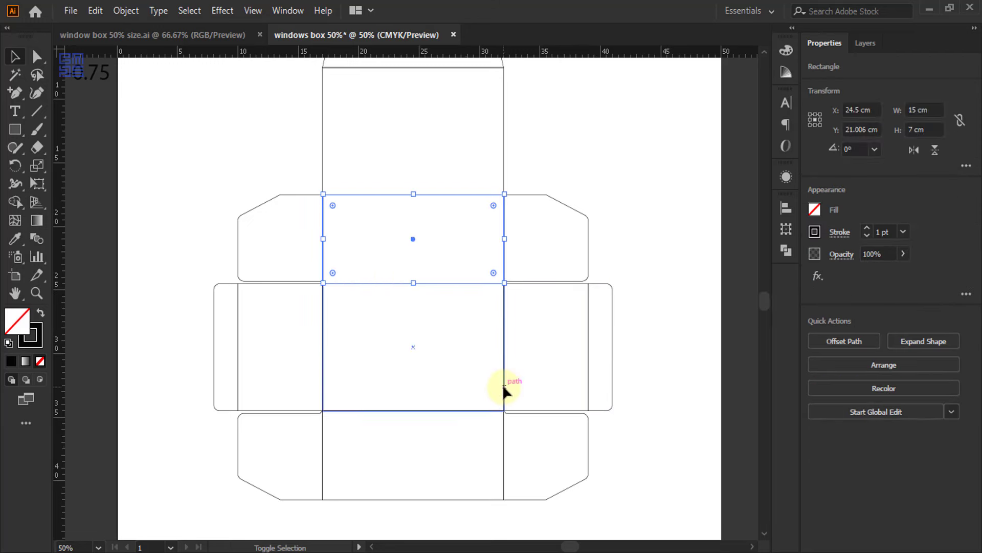
shift+click(502, 385)
drag(502, 384, 186, 309)
scroll(564, 369, down, 2)
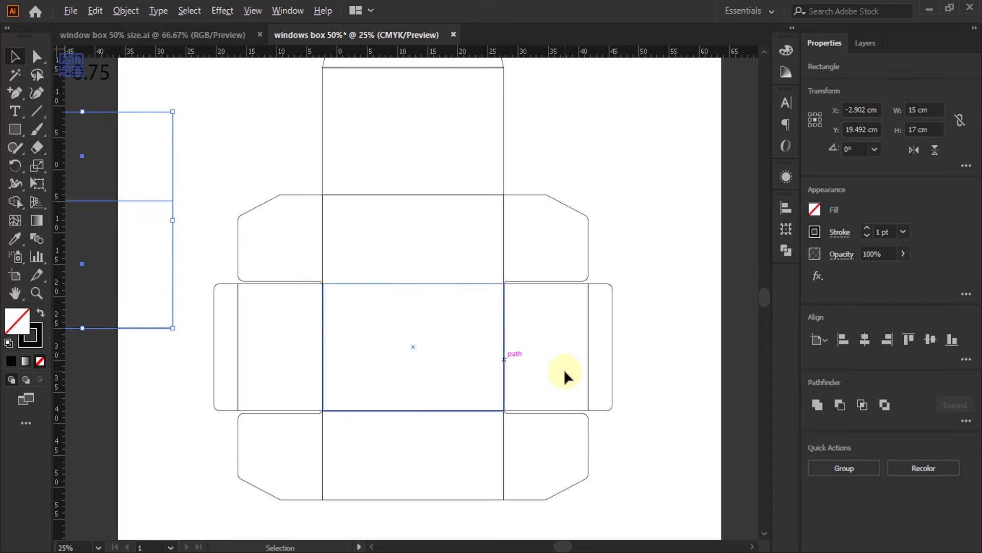
scroll(346, 290, up, 1)
drag(299, 291, 169, 307)
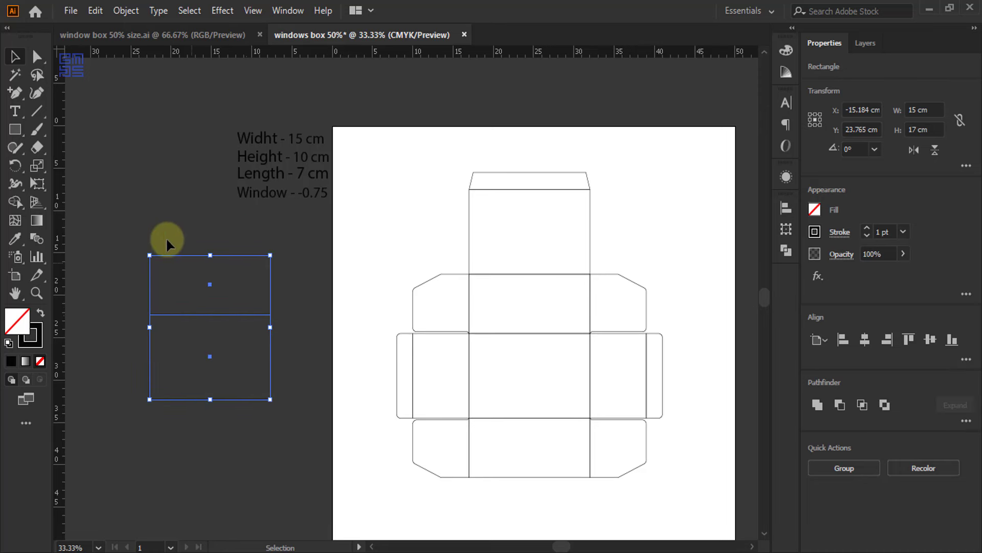
scroll(167, 238, down, 2)
scroll(363, 290, up, 2)
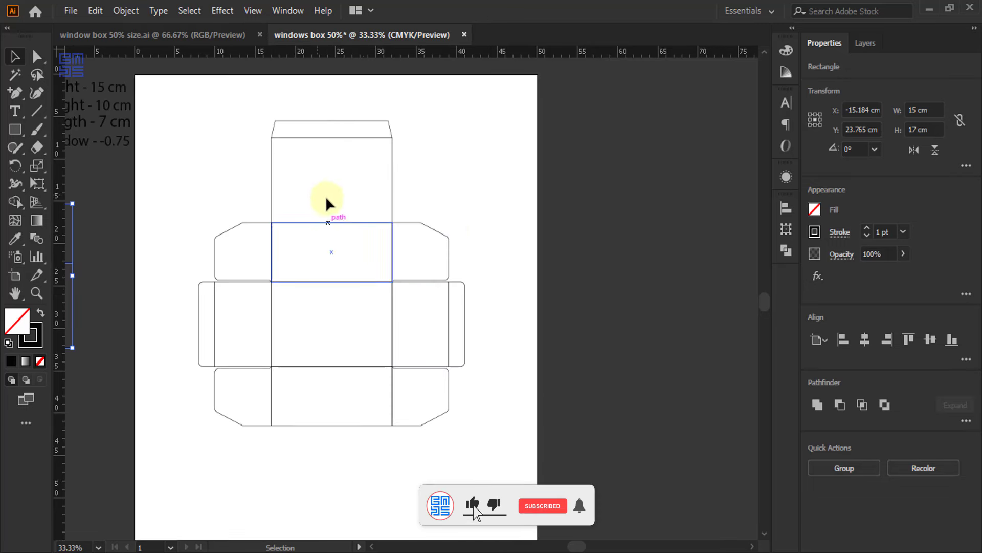
Group all panels and flaps of the template on the artboard and deselect the group.
scroll(354, 215, down, 1)
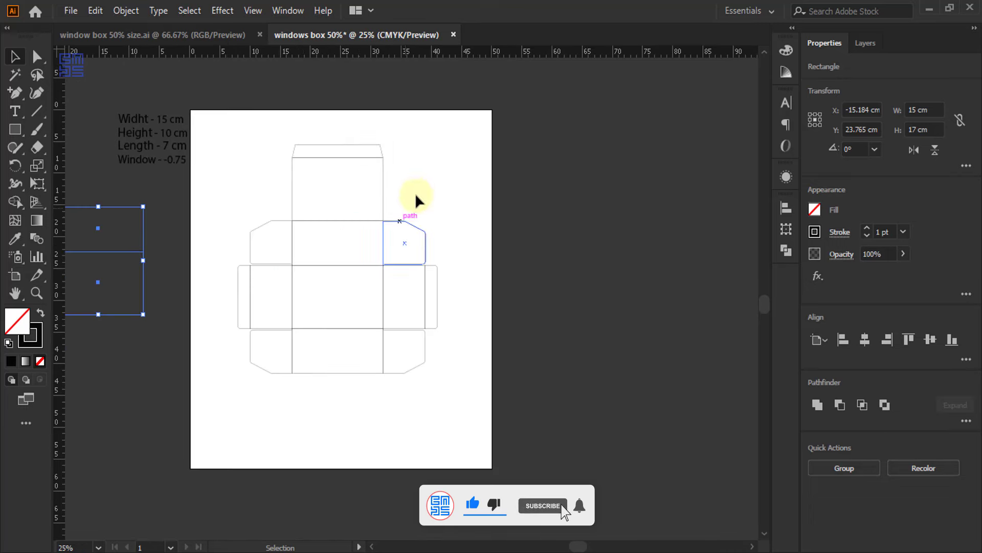
drag(227, 124, 458, 400)
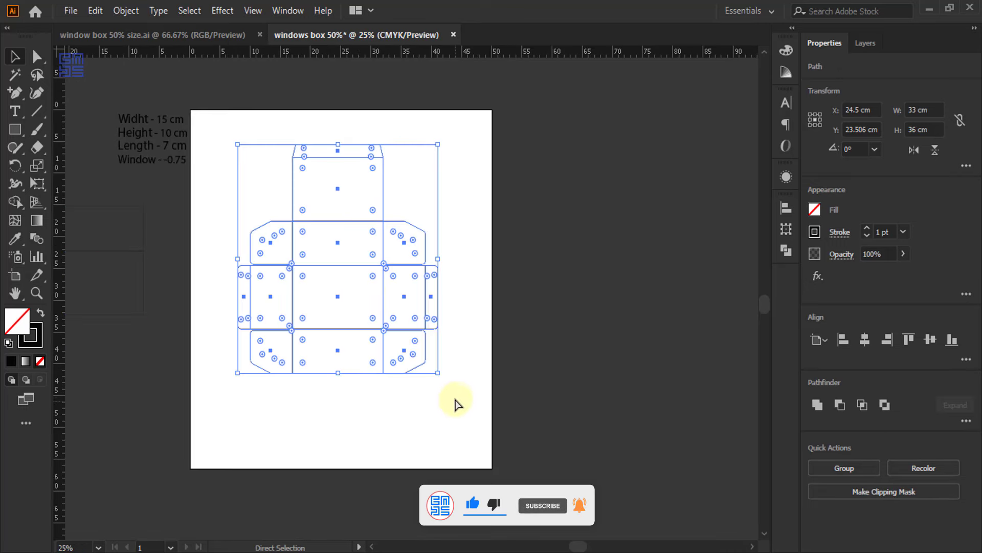
key(ctrl+g)
click(787, 209)
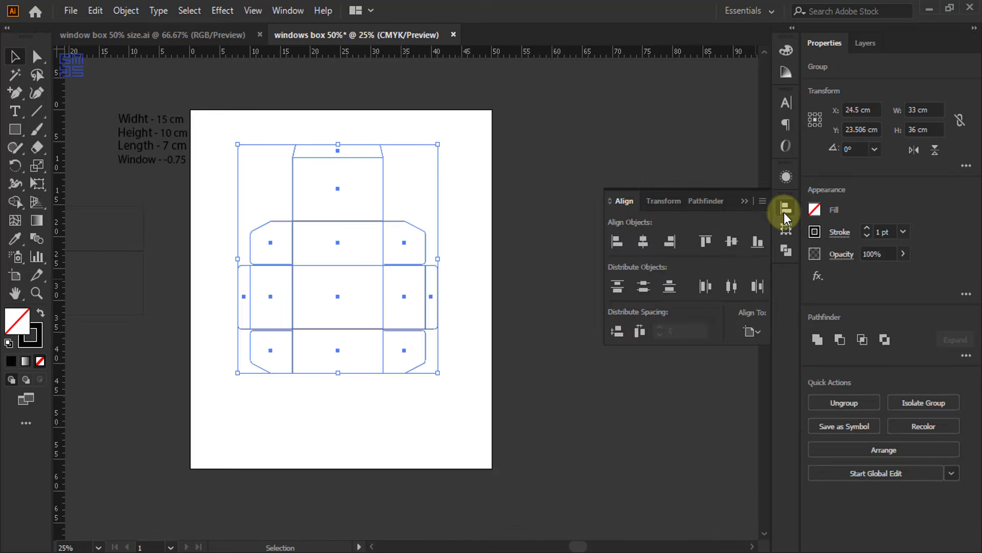
click(580, 288)
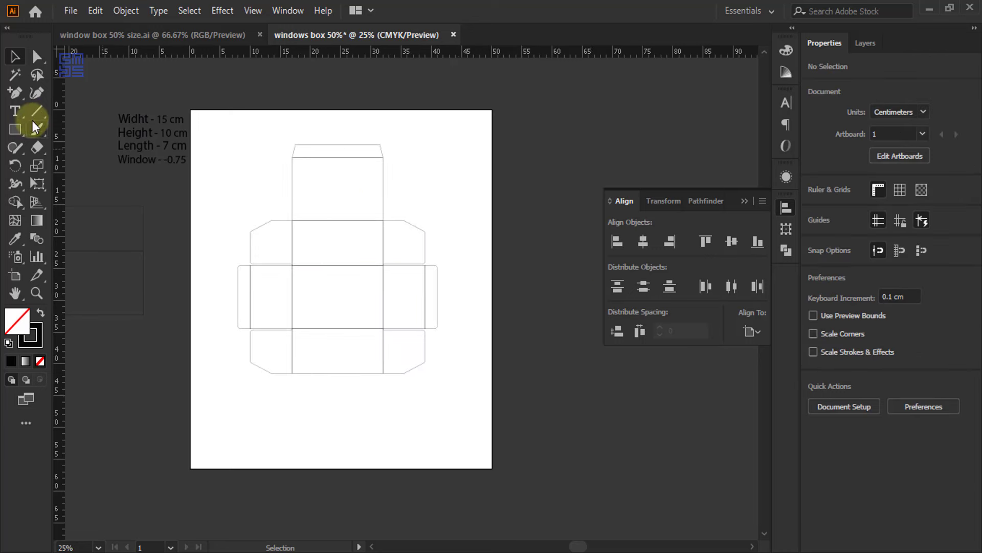
Shrink the artboard to about 40 × 43 cm so it fits closely around the box template.
click(17, 276)
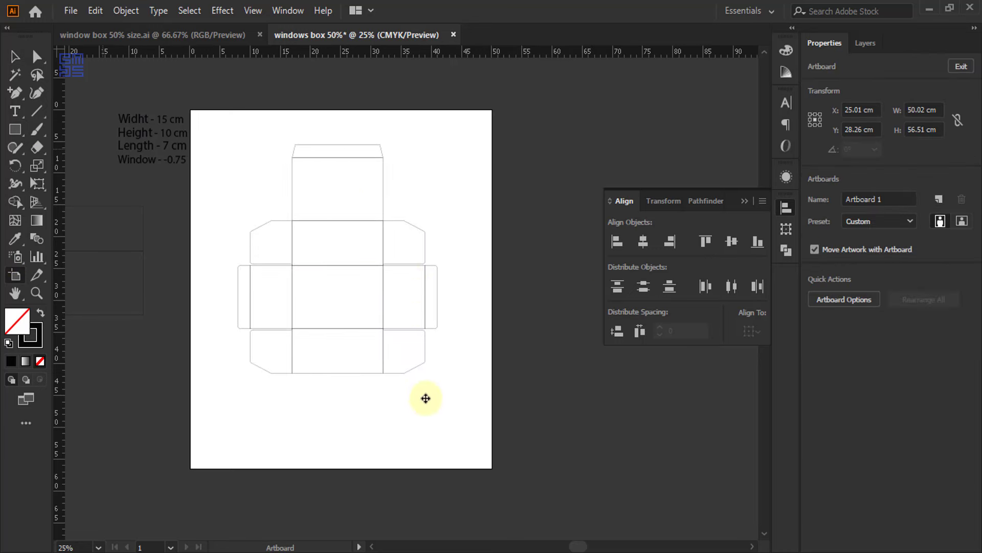
drag(491, 468, 462, 400)
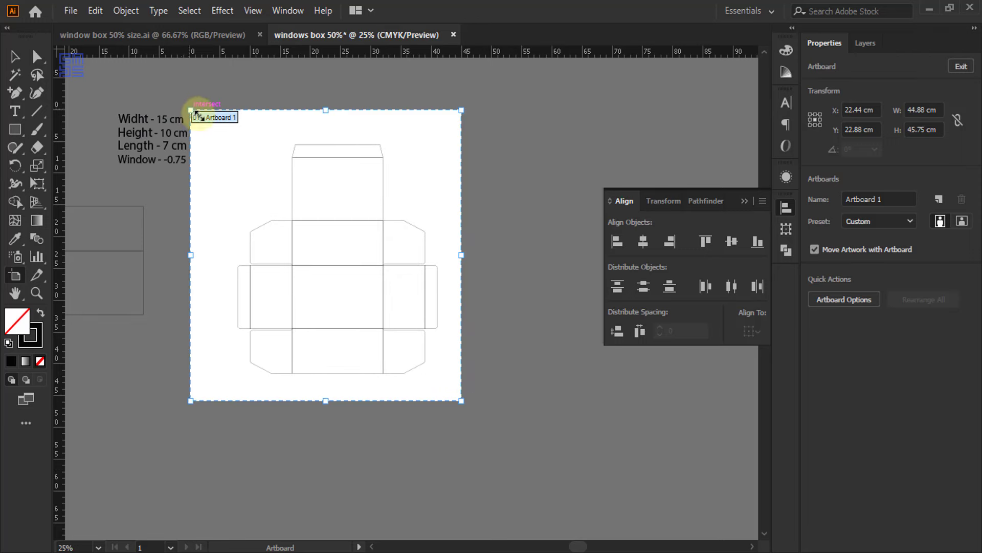
drag(196, 113, 217, 128)
click(15, 56)
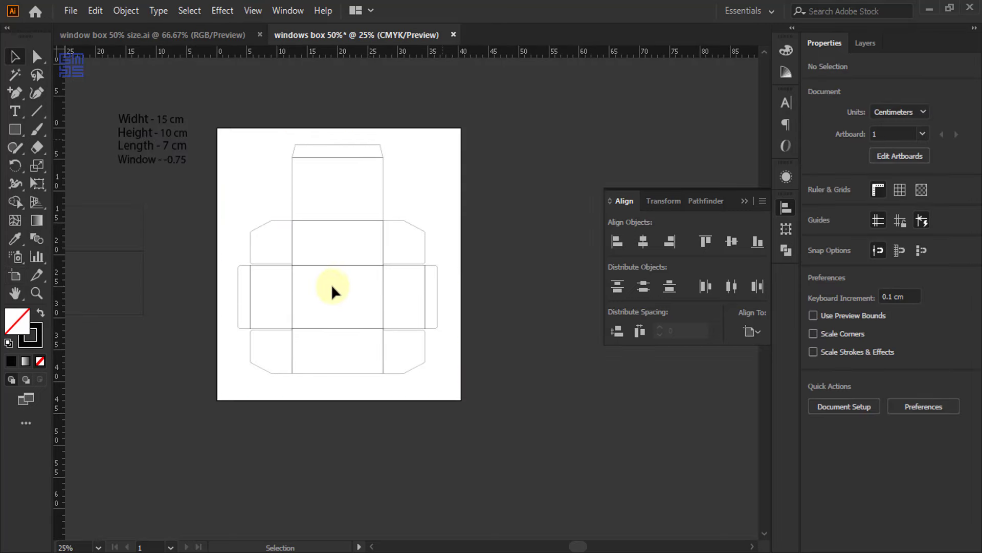
Centre the grouped template horizontally and vertically on the artboard, then ungroup and deselect it.
drag(331, 284, 360, 163)
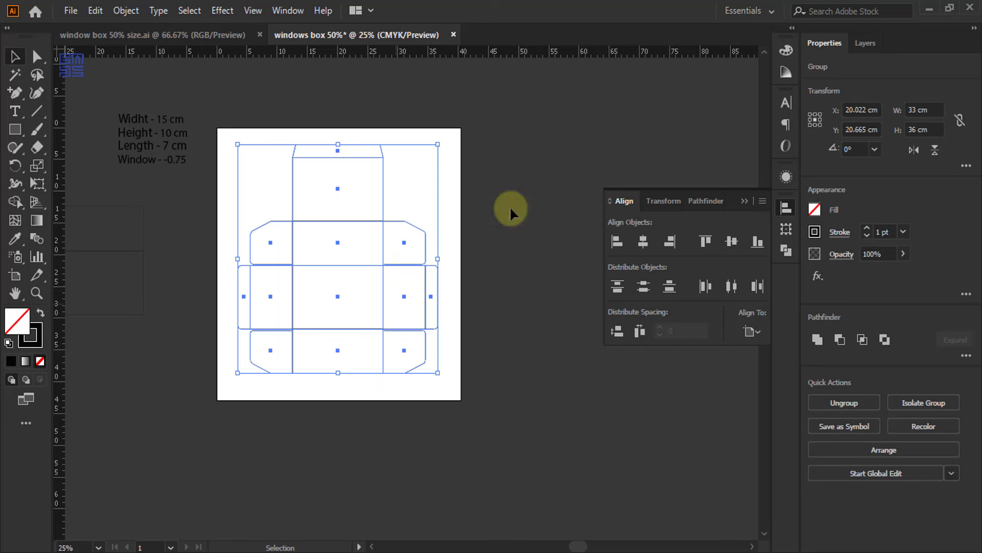
click(750, 333)
click(769, 382)
click(646, 243)
click(735, 243)
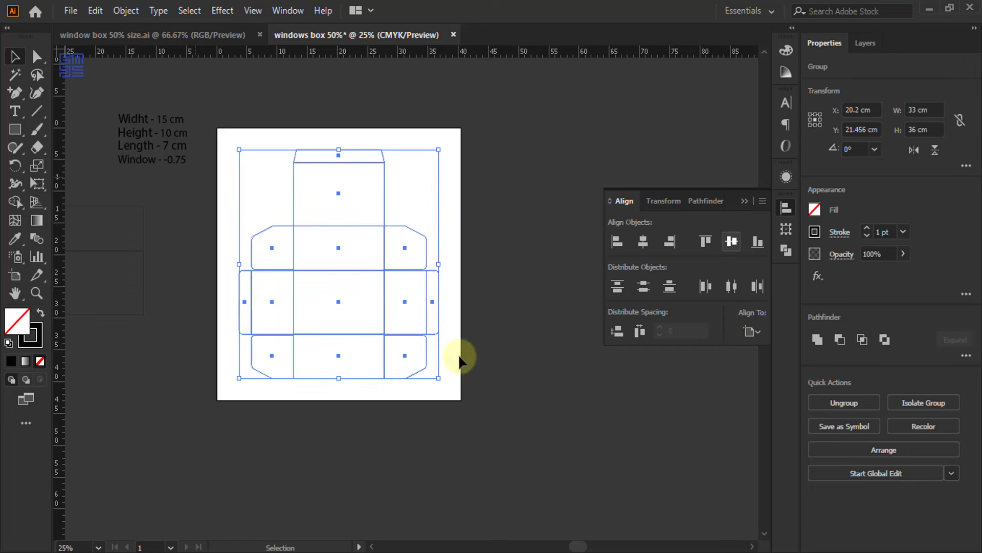
key(ctrl+shift+g)
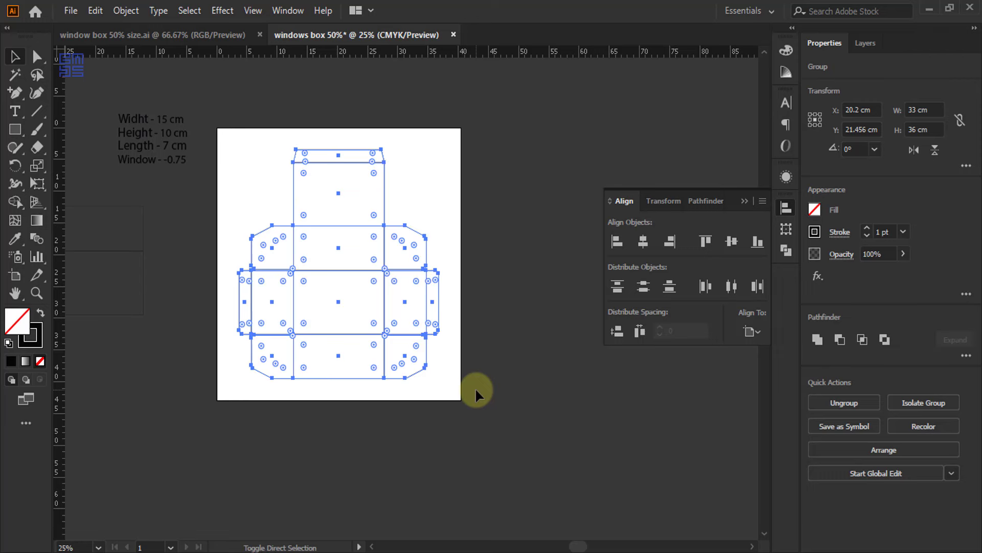
click(475, 388)
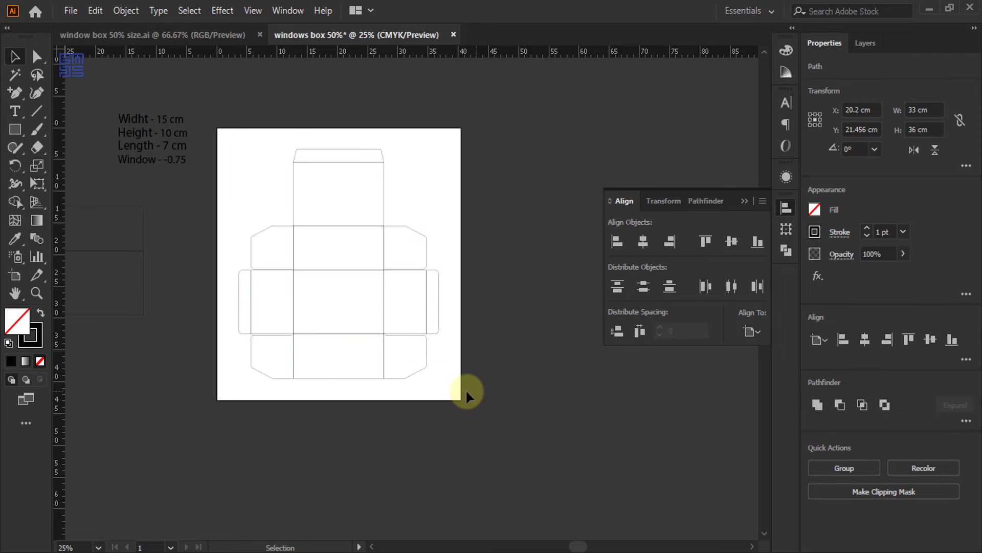
Create a new layer above Layer 1 and name it crrease line.
click(871, 44)
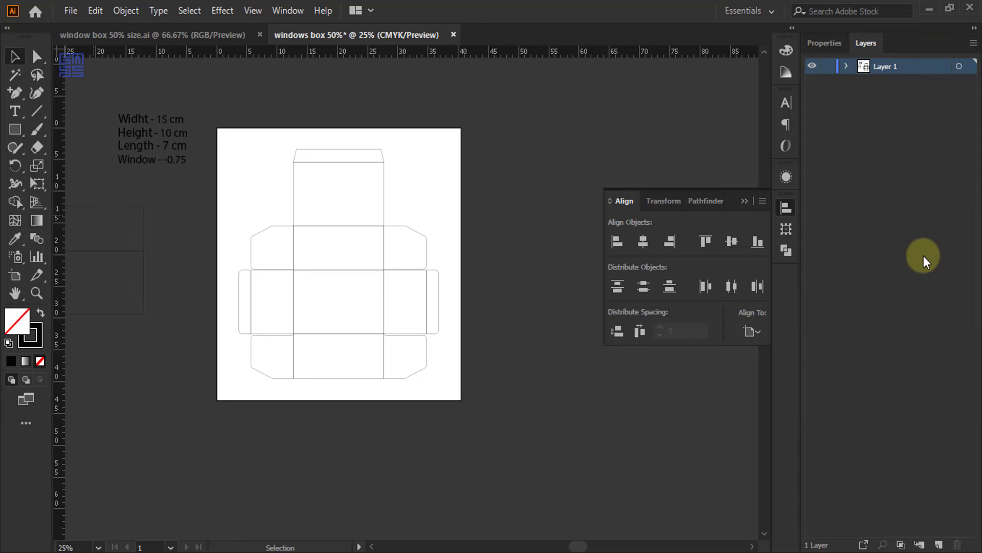
click(938, 546)
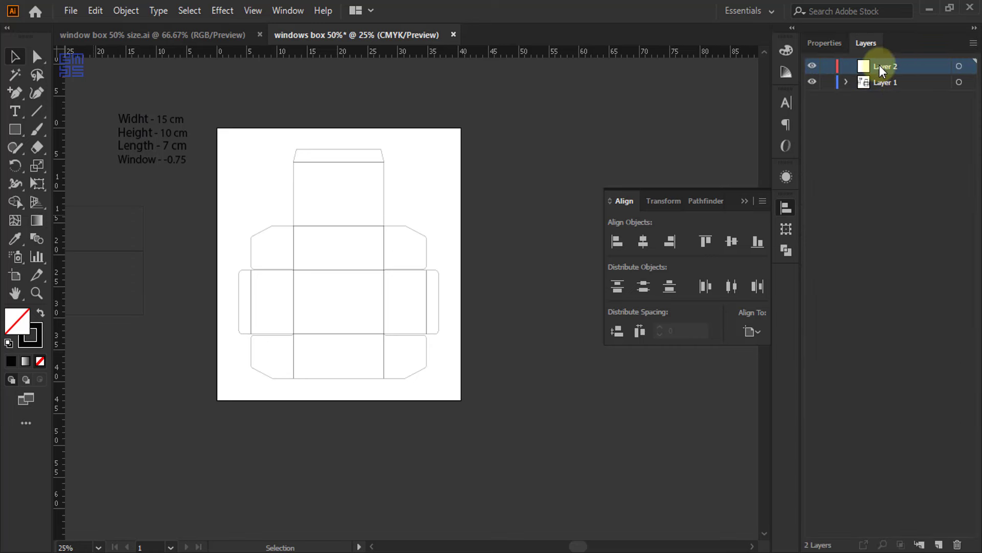
double_click(882, 68)
text(crrease line)
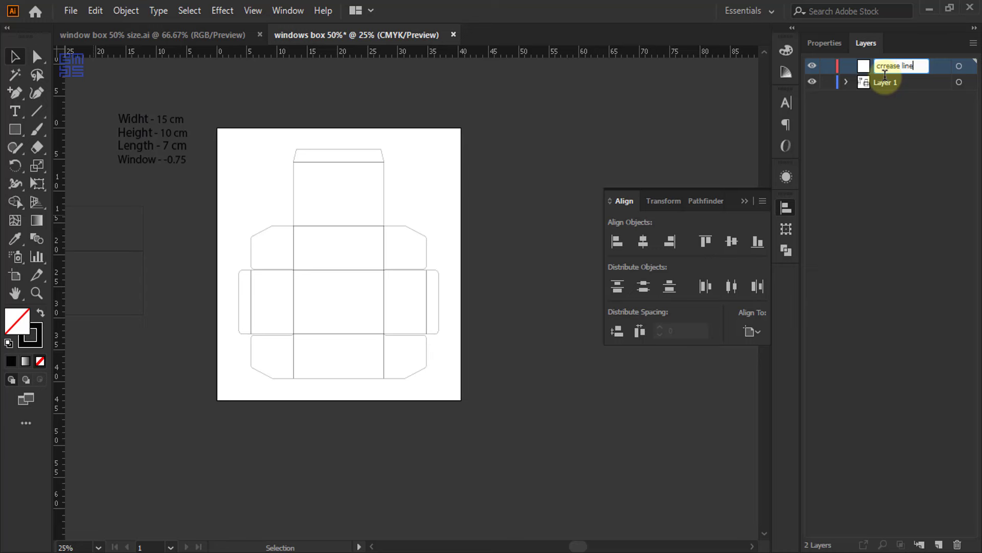
key(Return)
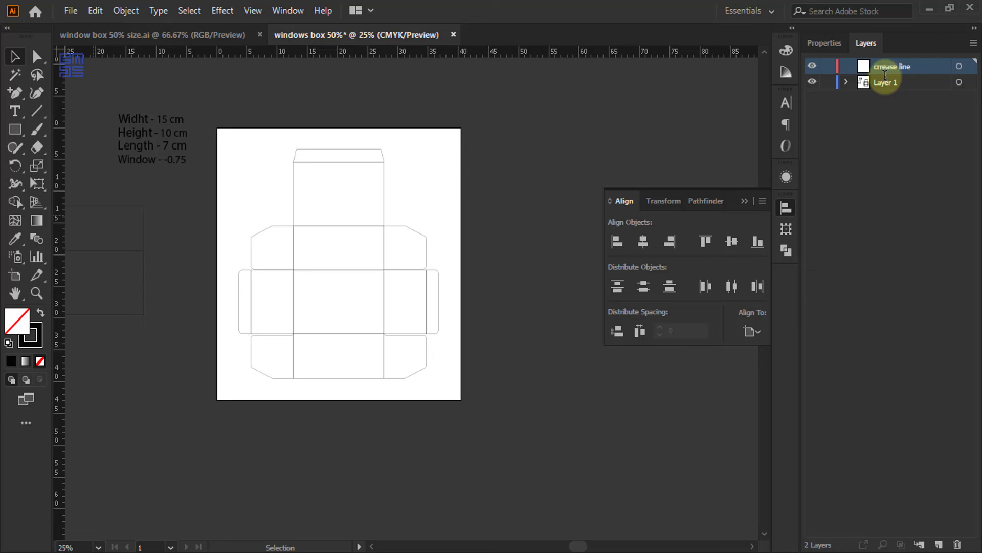
Check the edges and window of the 3D box in window box 50% size.ai and return to the windows box 50% template.
click(744, 202)
scroll(335, 249, up, 1)
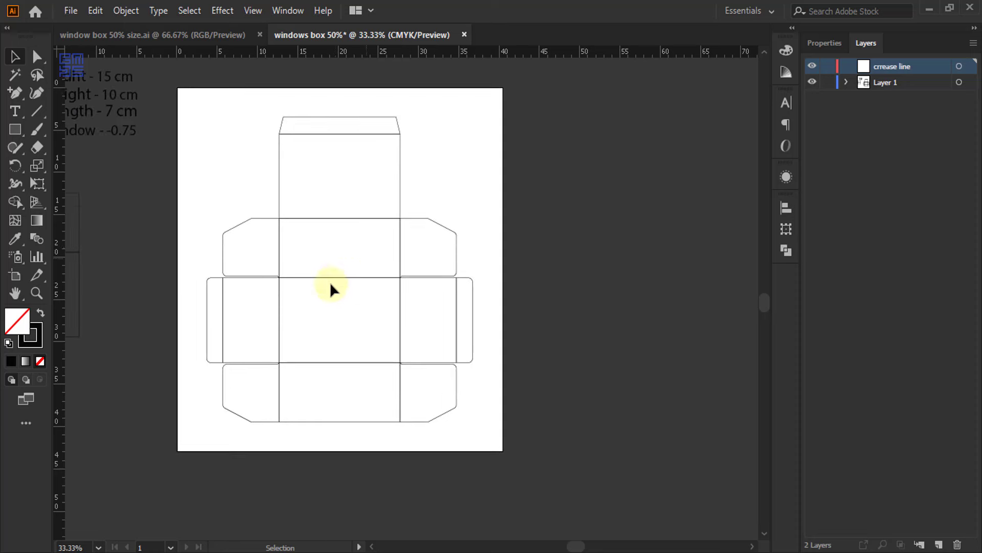
click(205, 35)
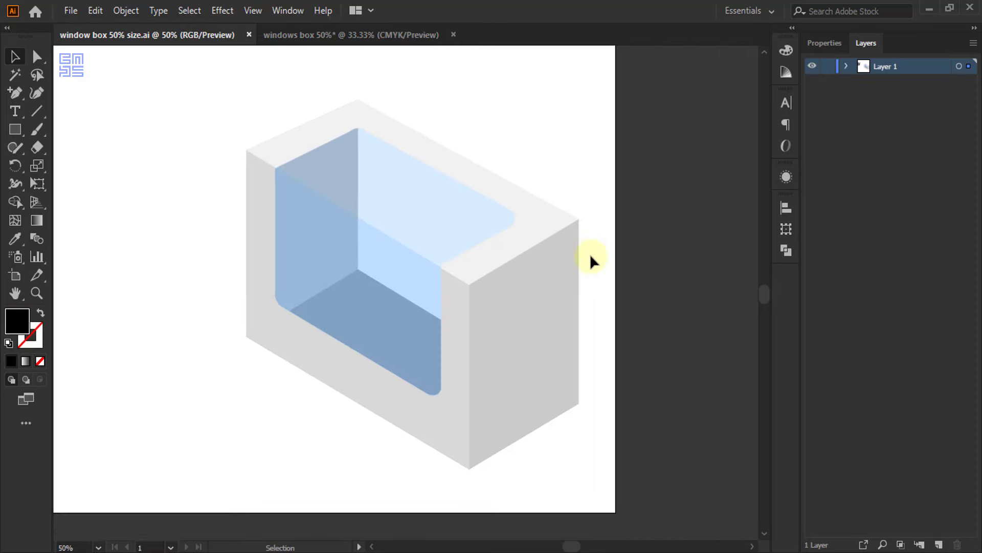
click(538, 247)
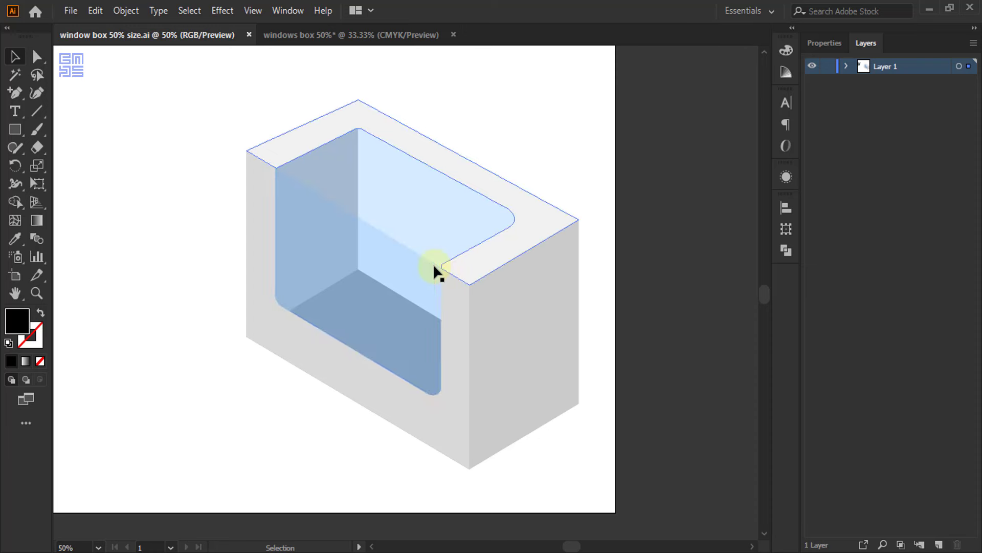
click(322, 34)
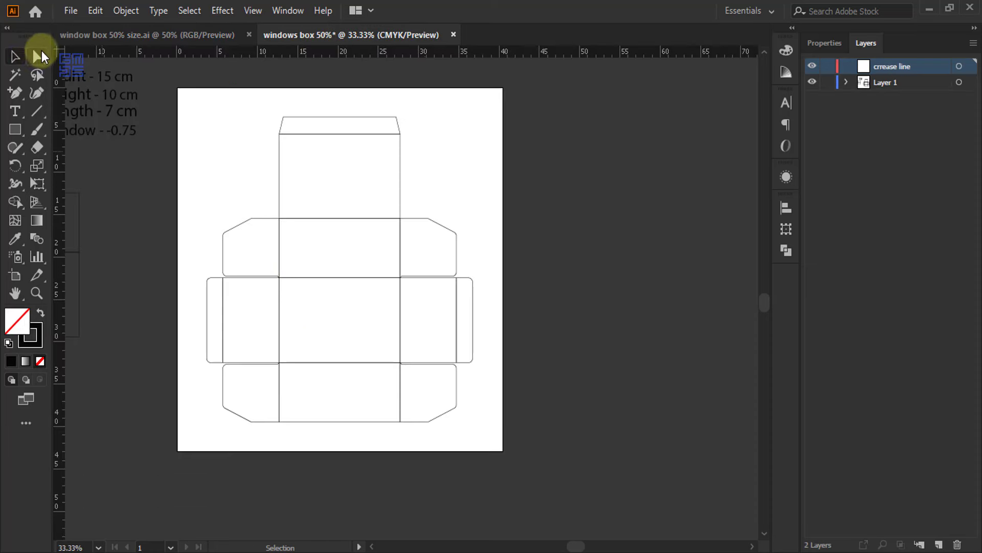
Select only the inner fold-line segments between the template's panels and flaps with the Direct Selection tool.
click(37, 55)
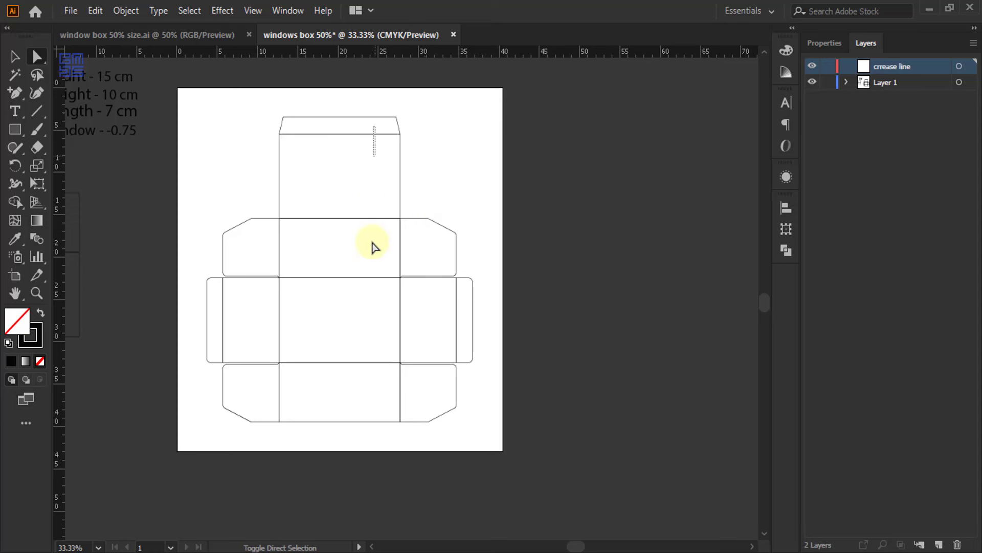
drag(372, 247, 374, 407)
drag(403, 264, 353, 268)
drag(219, 313, 467, 334)
drag(255, 388, 434, 406)
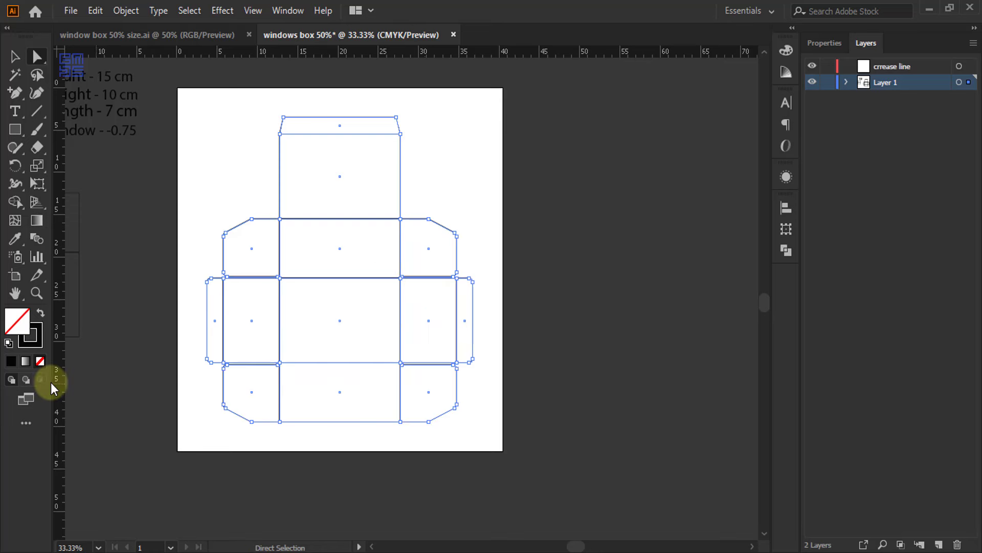
key(v)
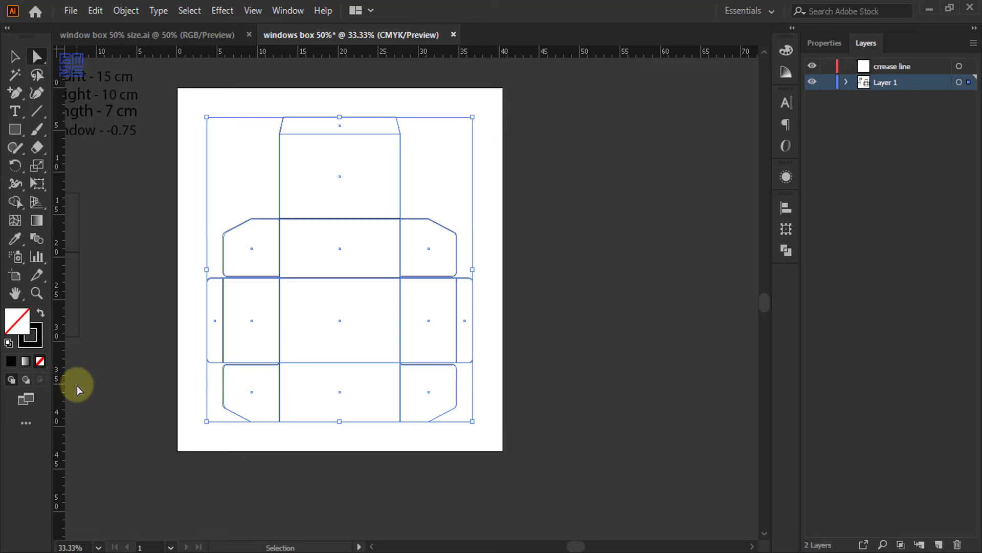
key(ctrl+x)
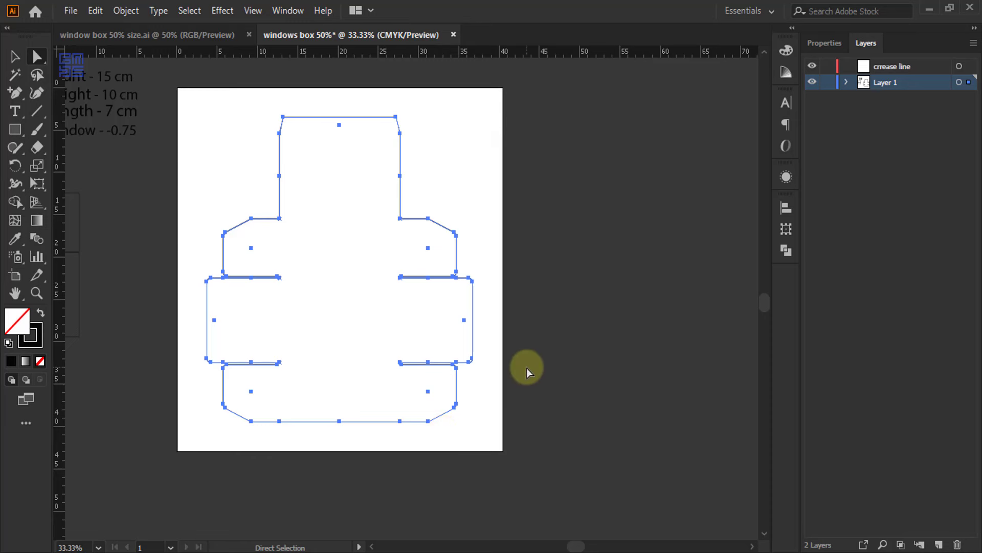
key(v)
key(ctrl+z)
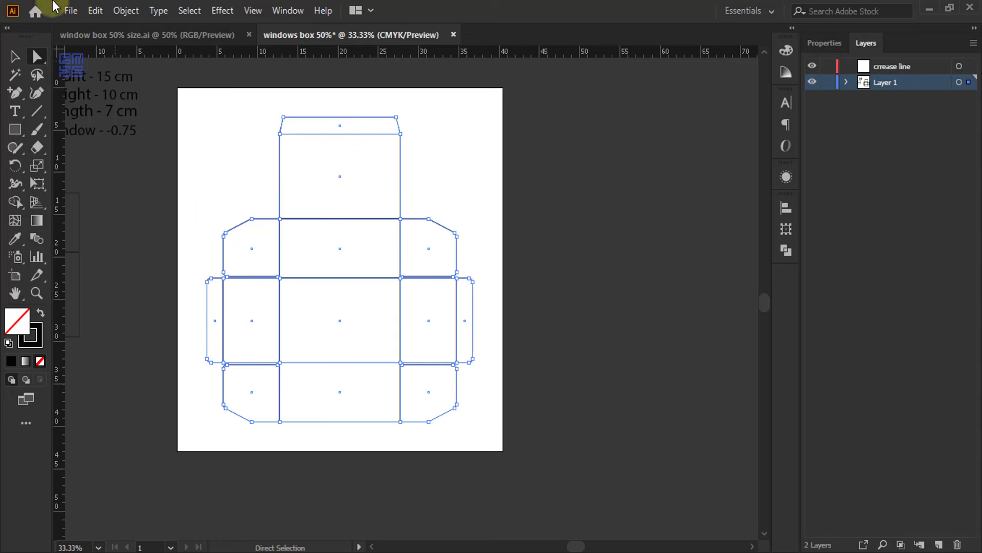
Rename the new upper layer crease line and paste a copy of the selected fold lines in place on it.
click(95, 11)
click(116, 88)
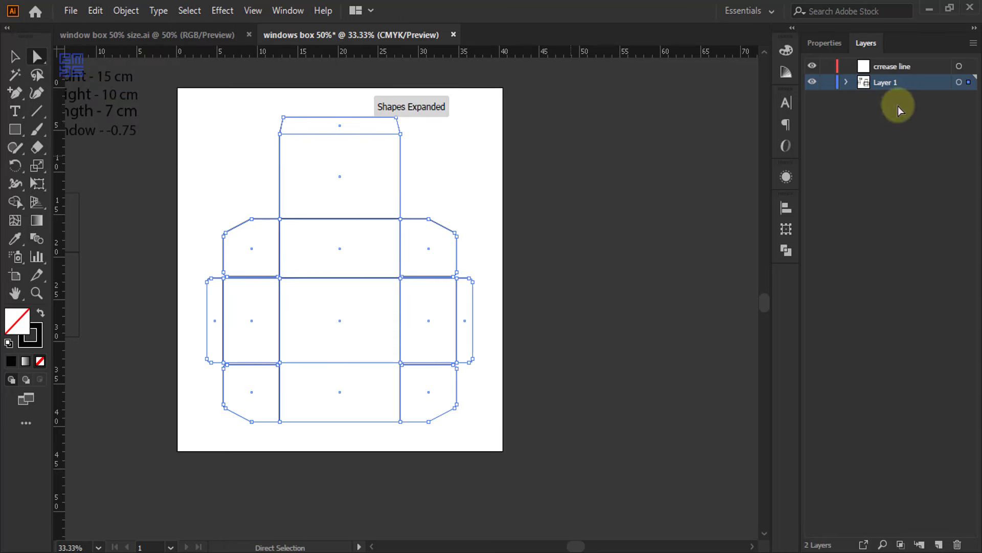
click(901, 68)
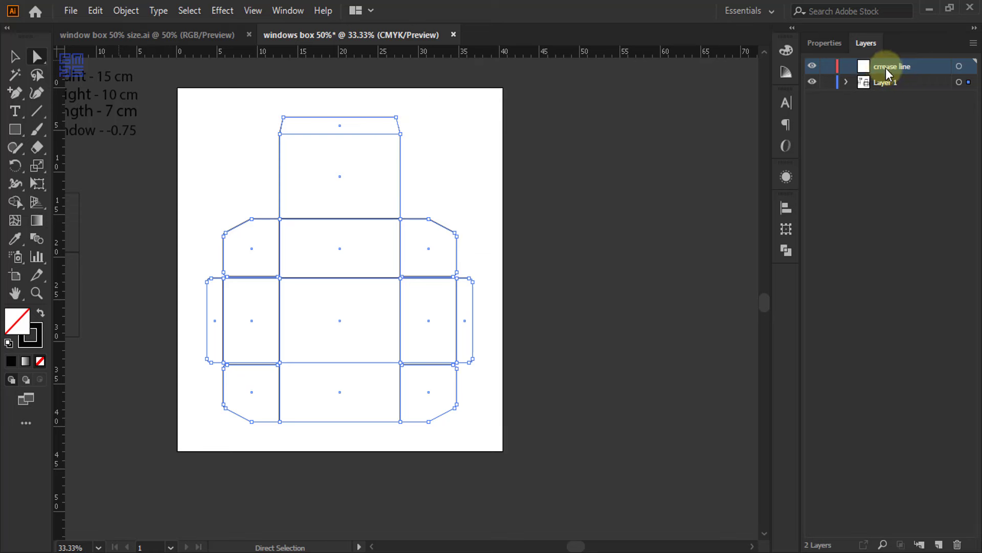
double_click(881, 67)
click(887, 68)
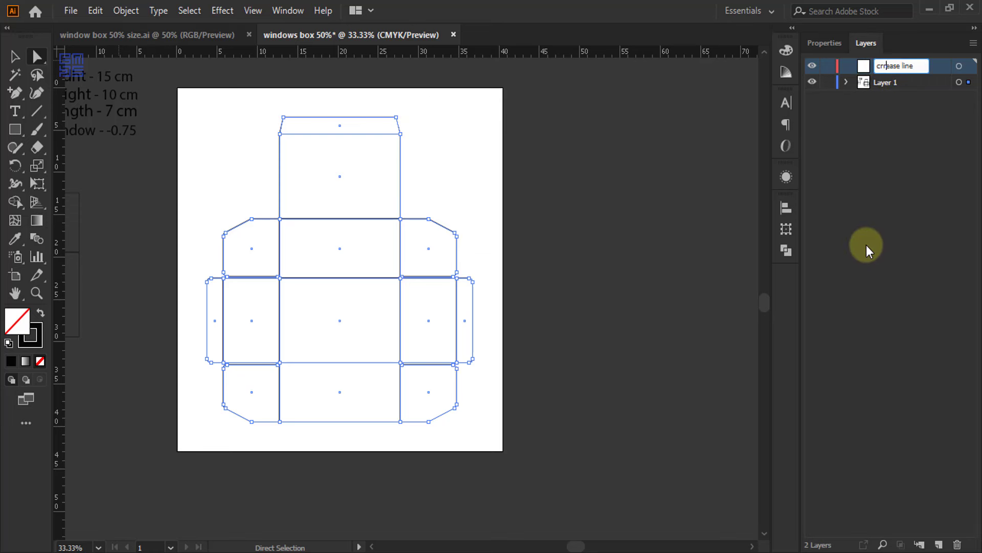
key(BackSpace)
key(Return)
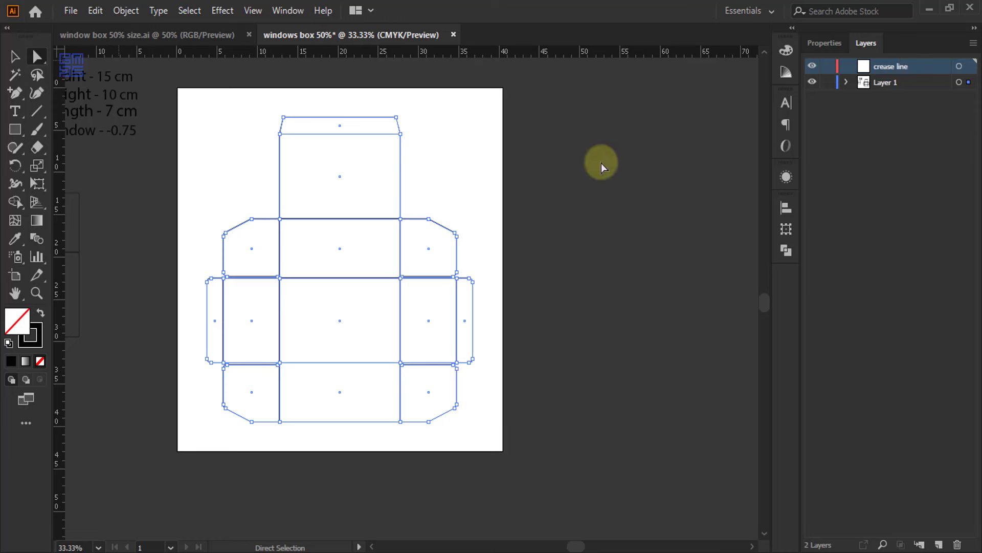
click(97, 11)
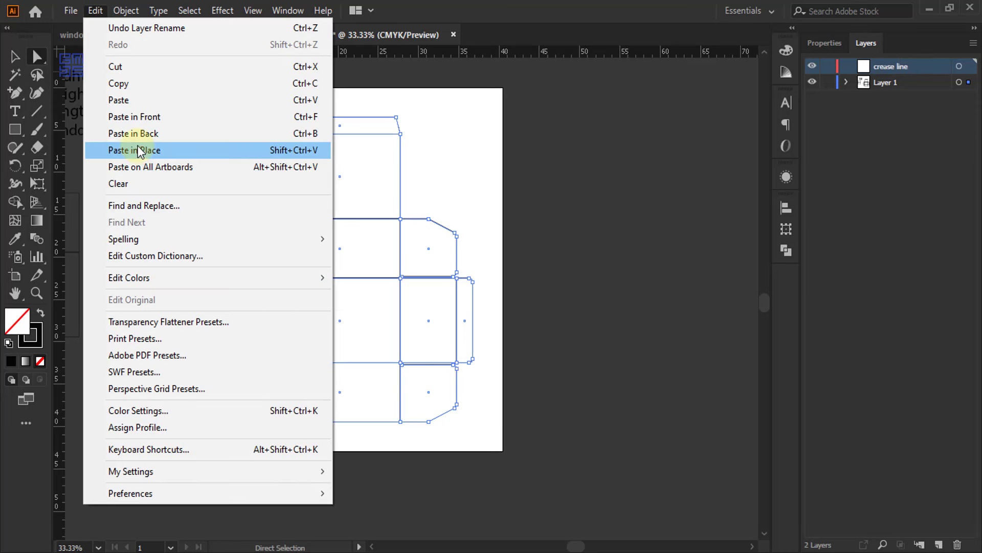
click(137, 149)
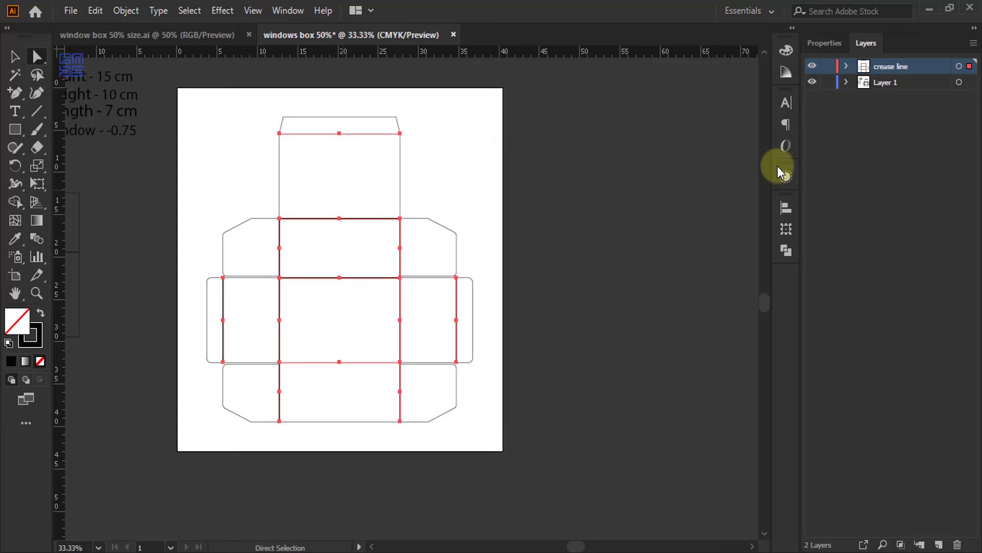
Colour the stroke of the pasted fold lines light blue with hue 188, saturation 100 and brightness 100.
click(779, 63)
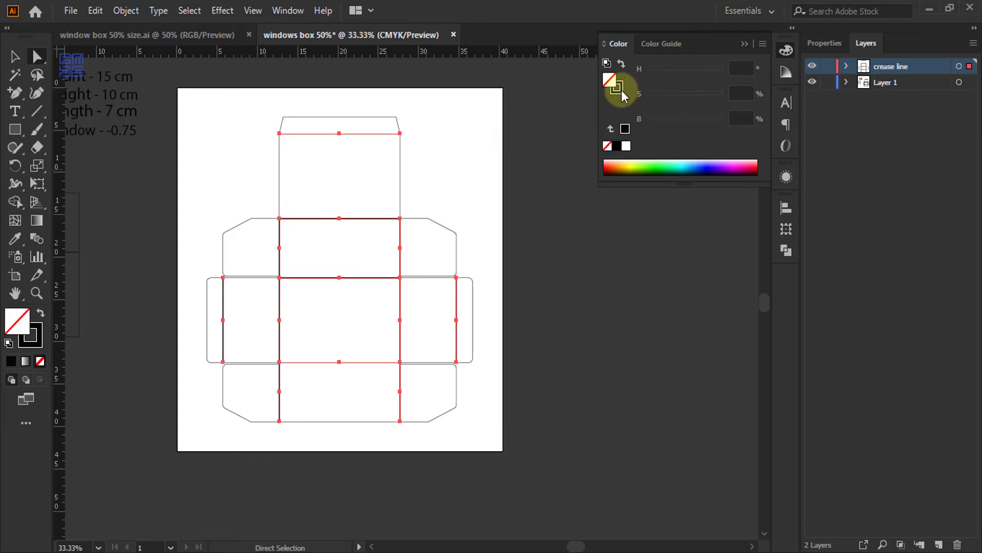
click(618, 87)
click(710, 161)
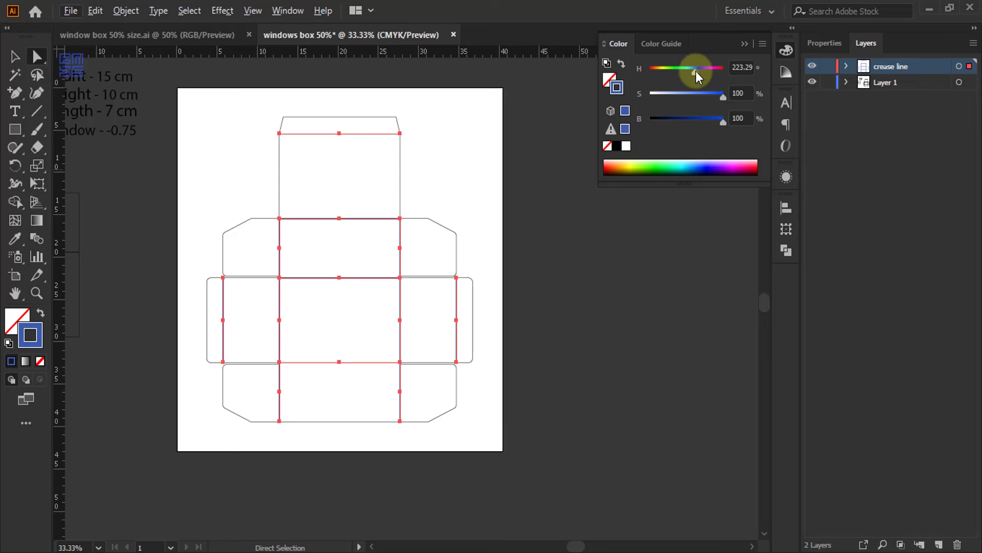
drag(696, 71, 692, 75)
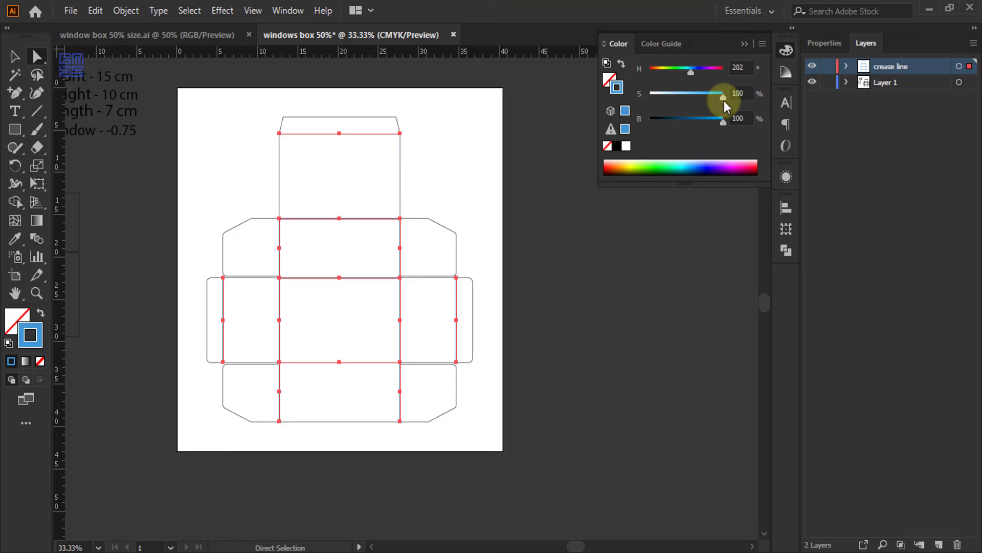
scroll(394, 134, up, 3)
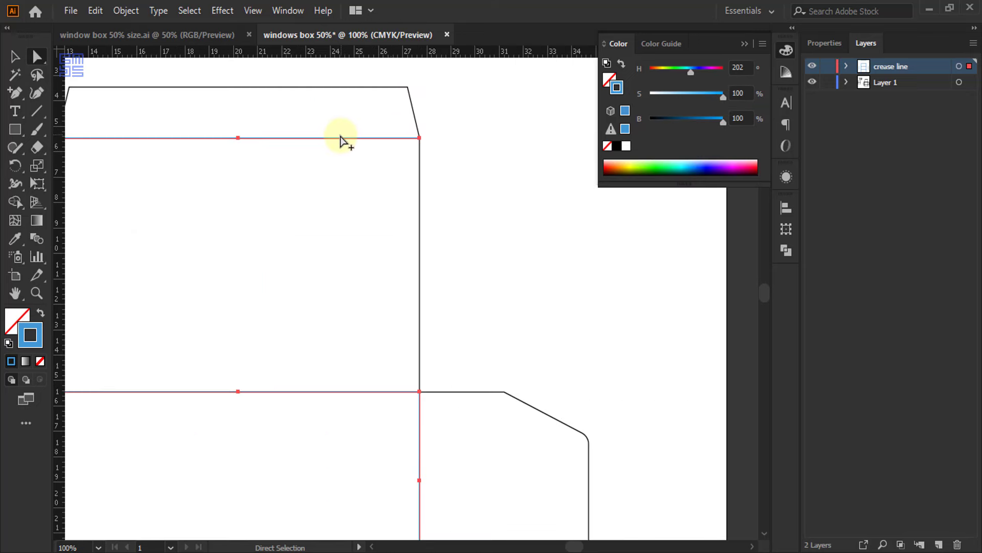
scroll(341, 140, up, 1)
scroll(362, 150, up, 4)
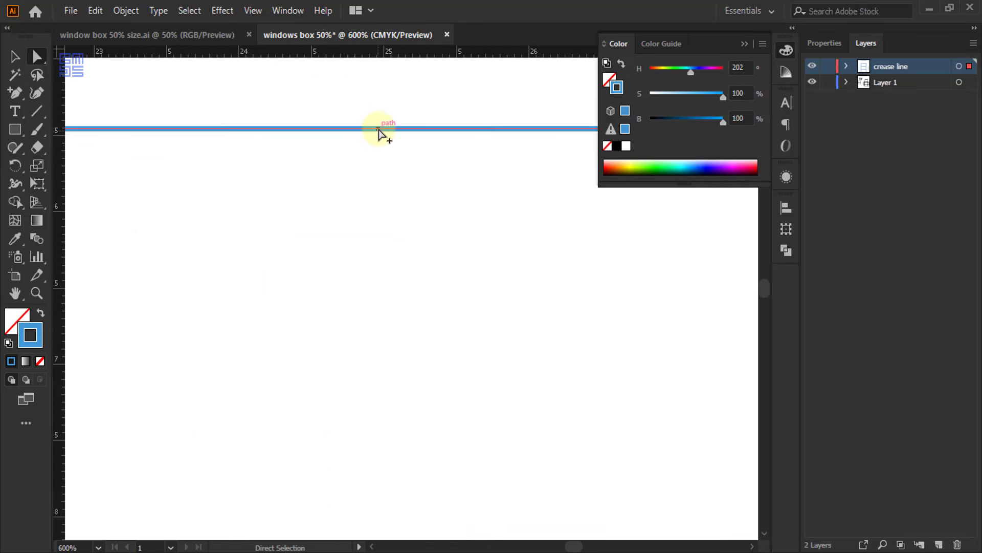
scroll(379, 132, up, 3)
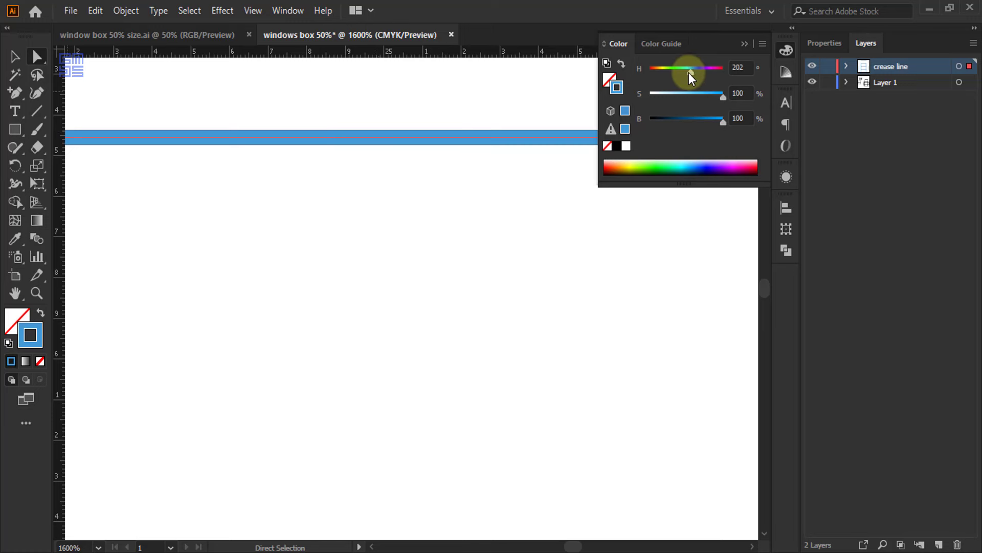
drag(689, 73, 686, 73)
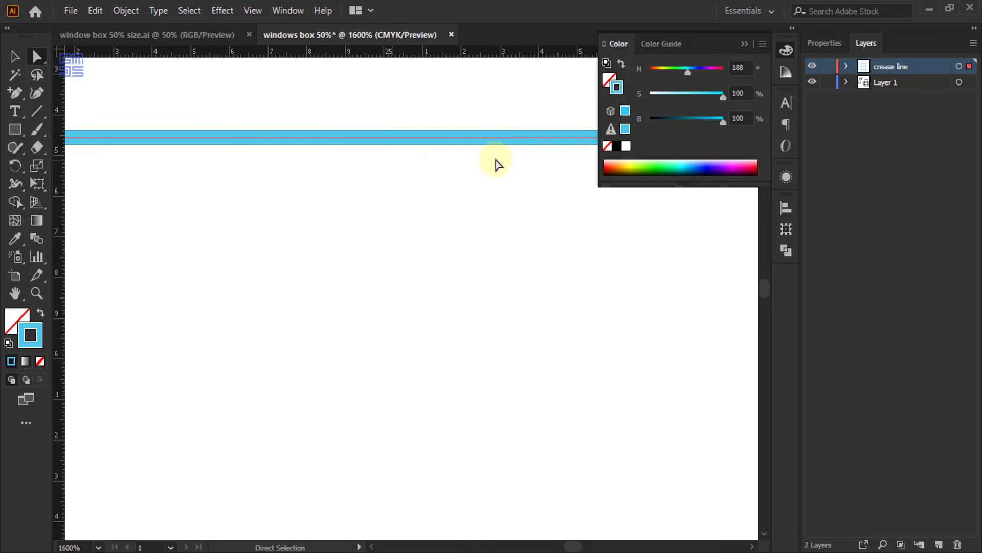
Make the stroke of the selected fold lines dashed with a 5 pt dash.
click(824, 43)
click(840, 232)
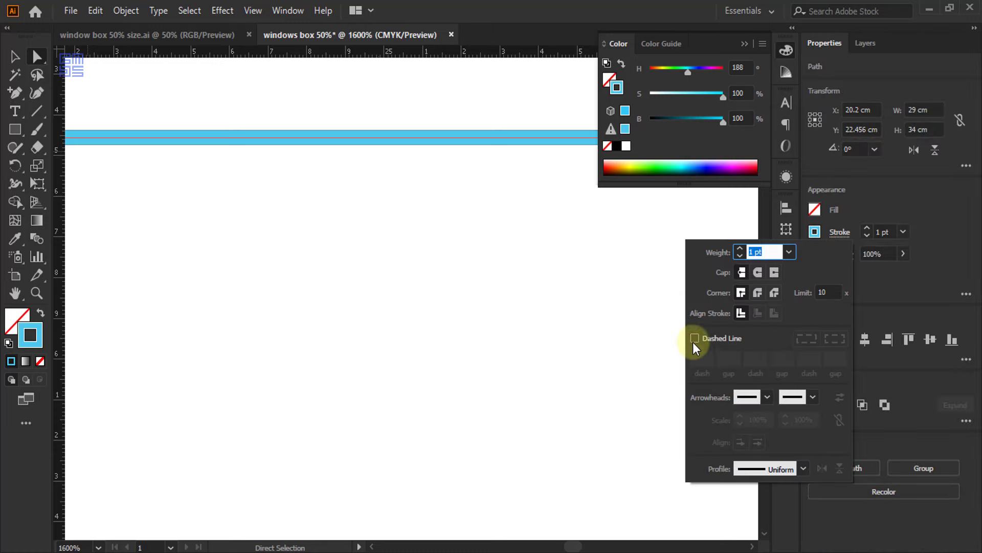
click(694, 338)
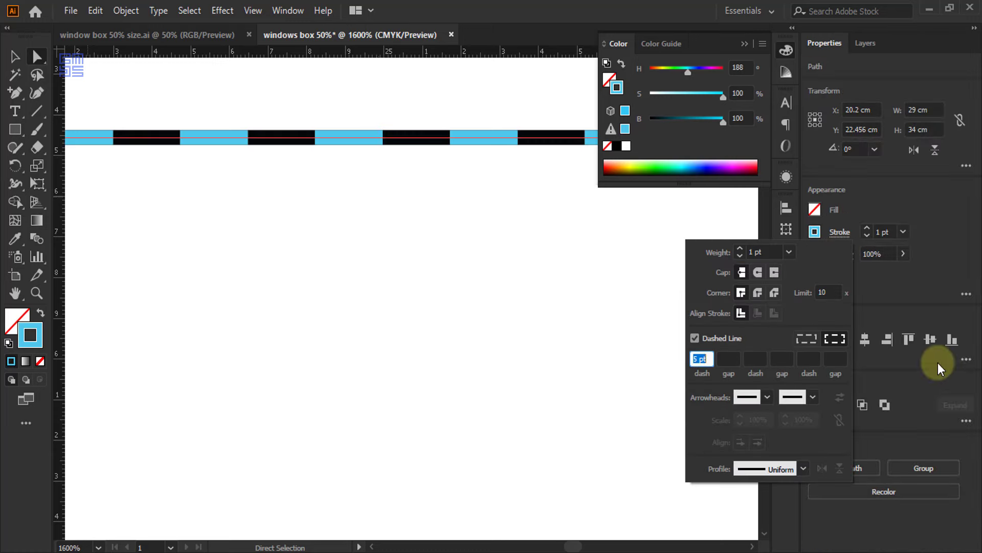
click(936, 274)
scroll(327, 141, down, 6)
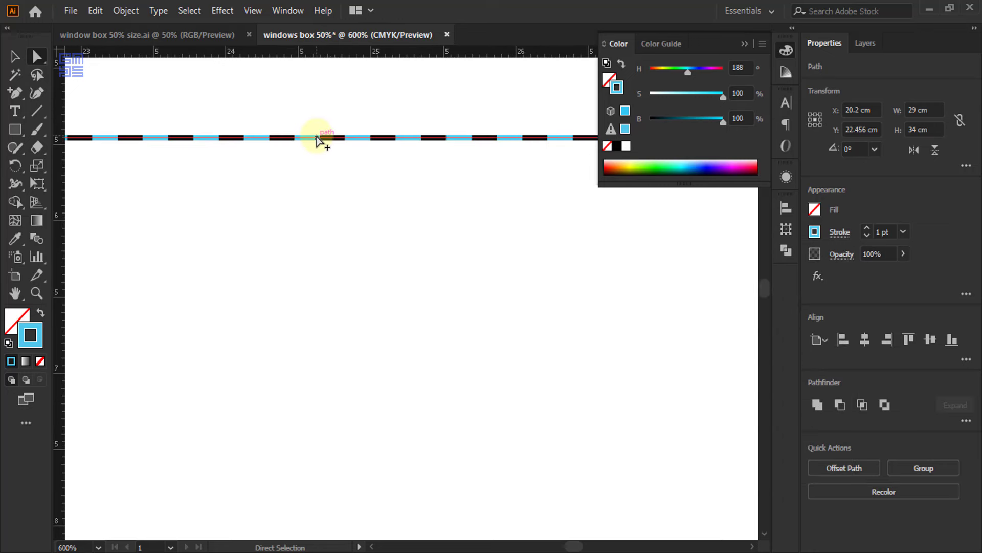
scroll(465, 141, down, 6)
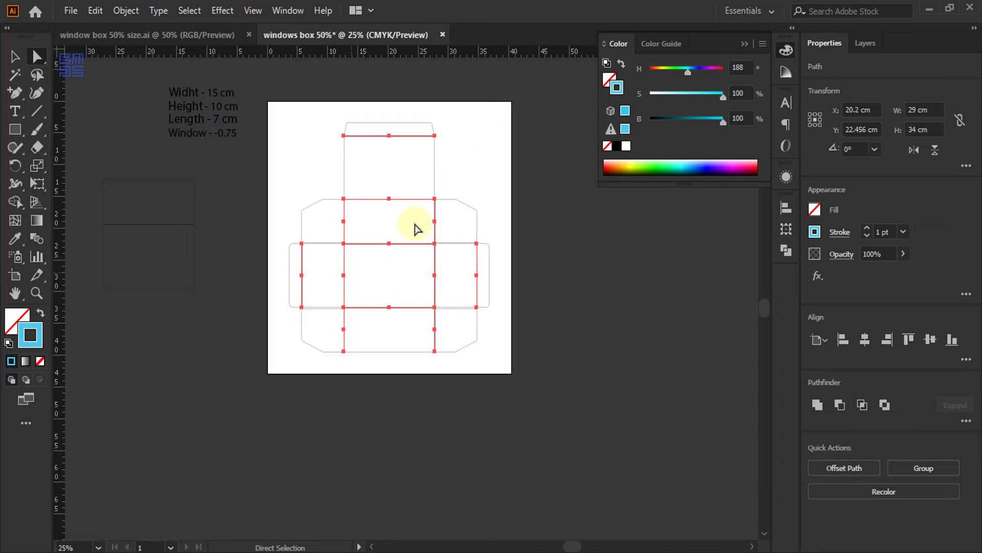
scroll(358, 252, up, 4)
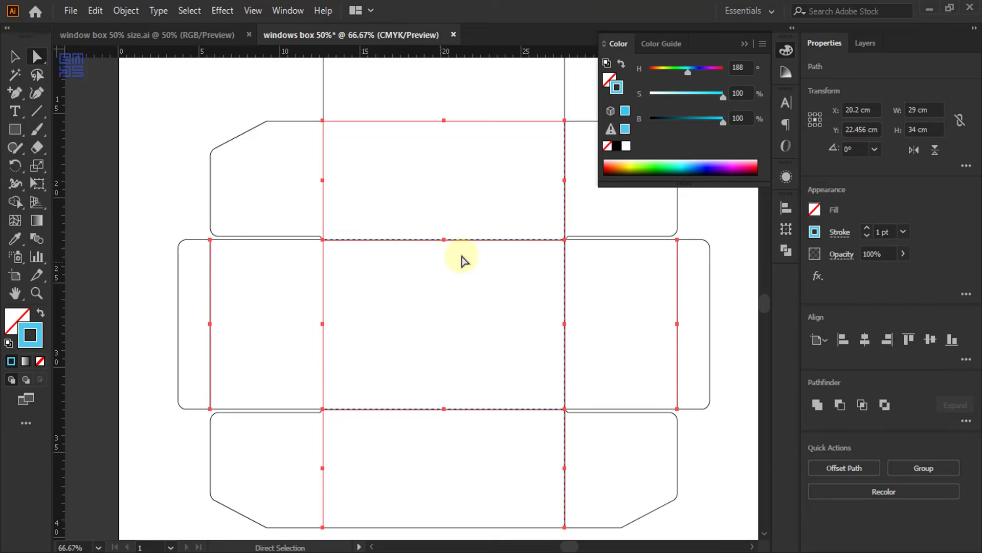
scroll(465, 258, up, 1)
scroll(401, 212, down, 2)
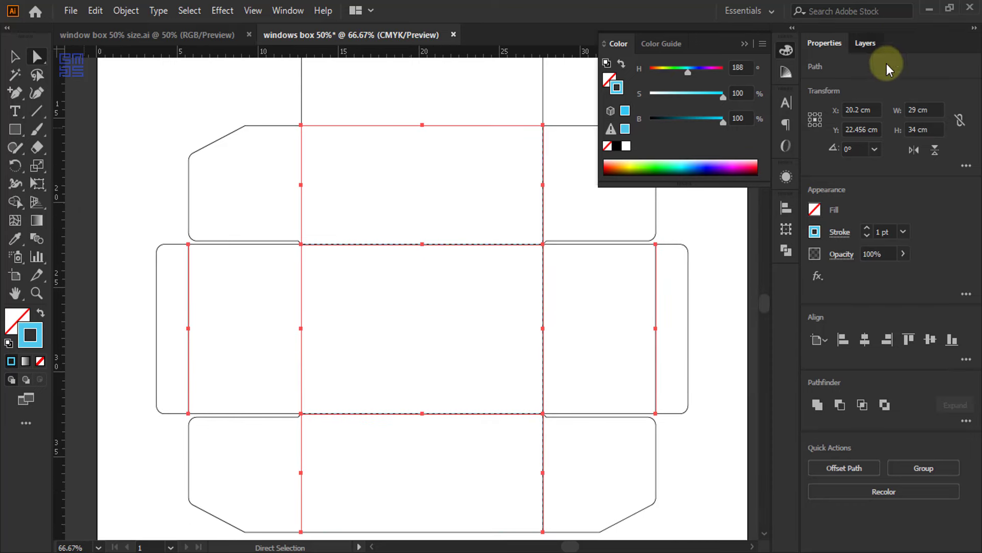
Hide the crease line layer and add a new layer named bleed above it.
click(866, 44)
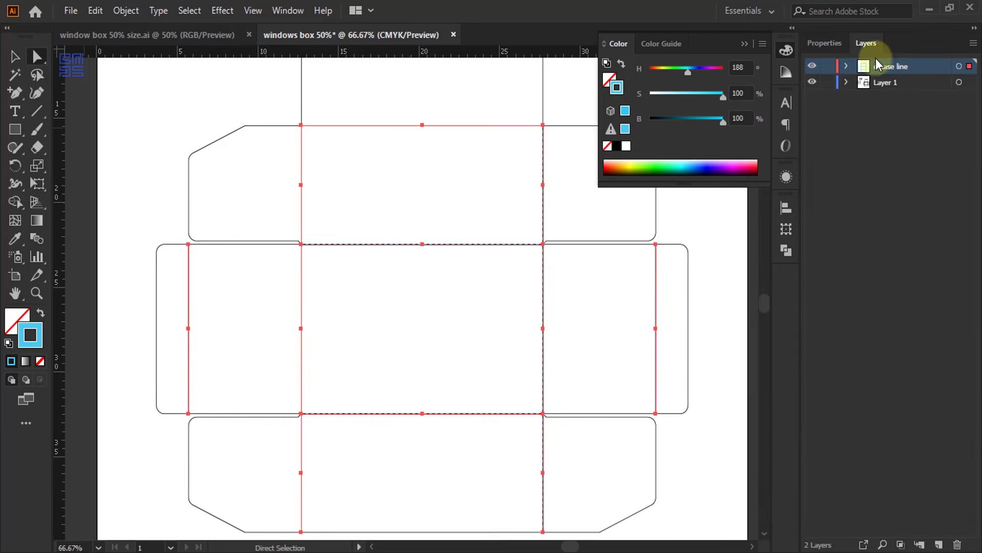
click(812, 66)
click(939, 544)
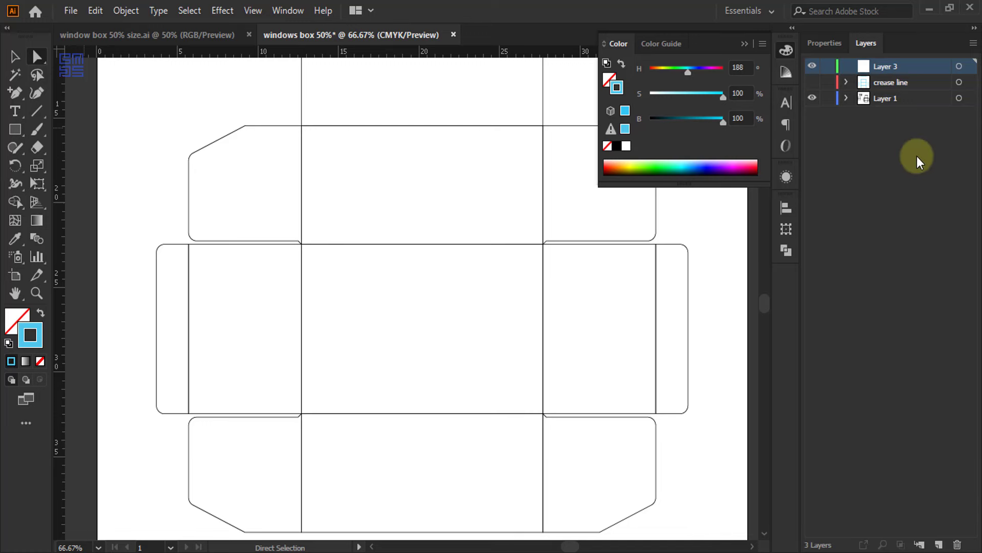
double_click(885, 67)
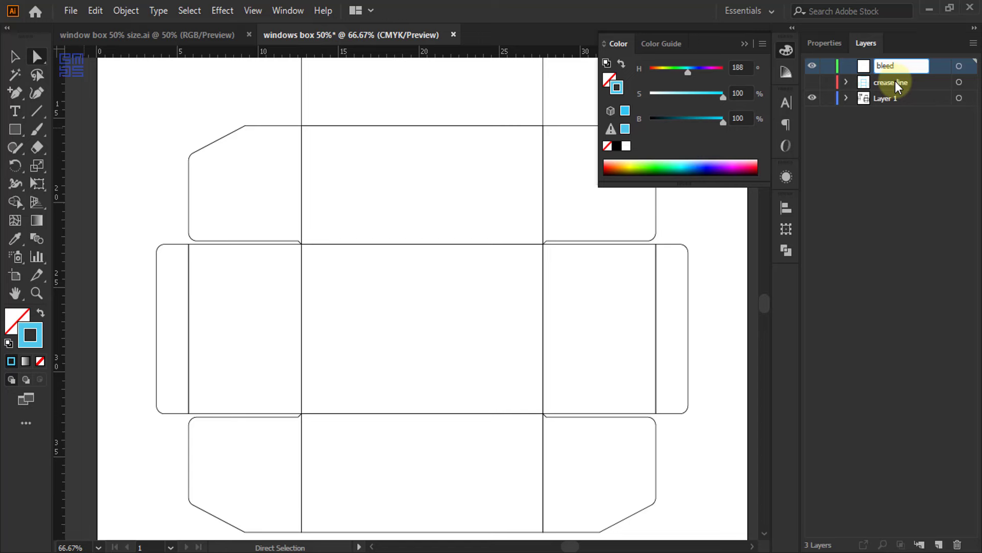
key(Return)
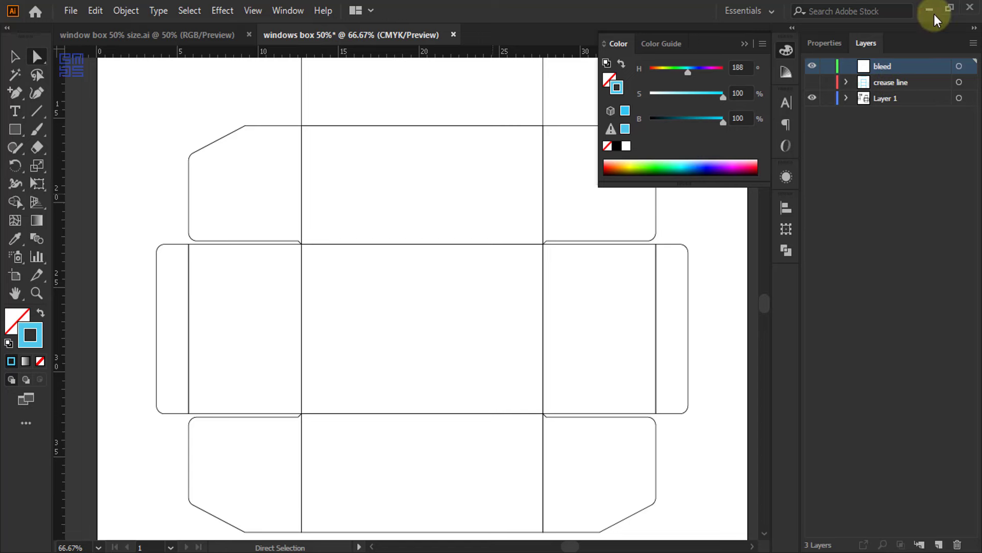
click(745, 44)
Examine the corner where the lid panel's left edge meets the top edge of the upper-left flap.
scroll(352, 258, down, 1)
scroll(359, 261, up, 3)
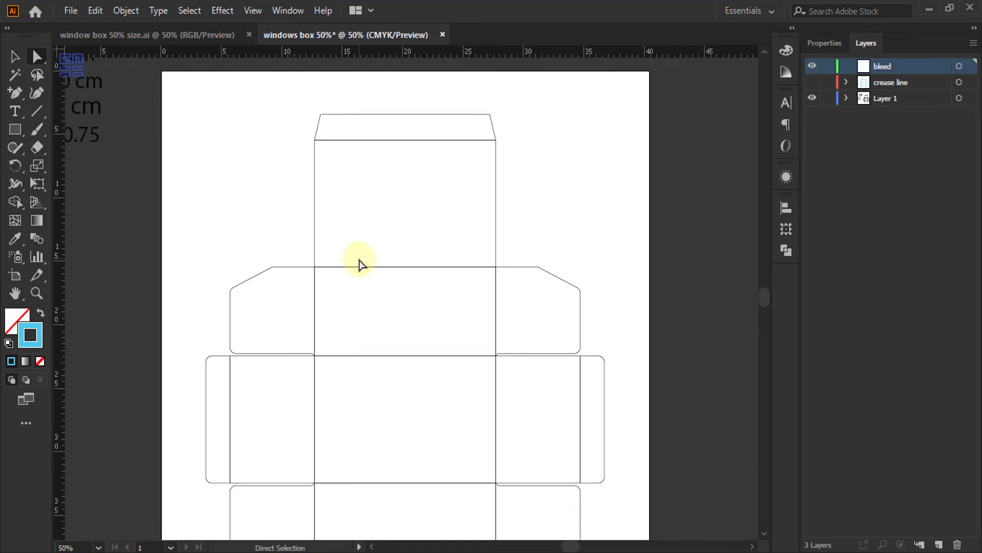
click(15, 56)
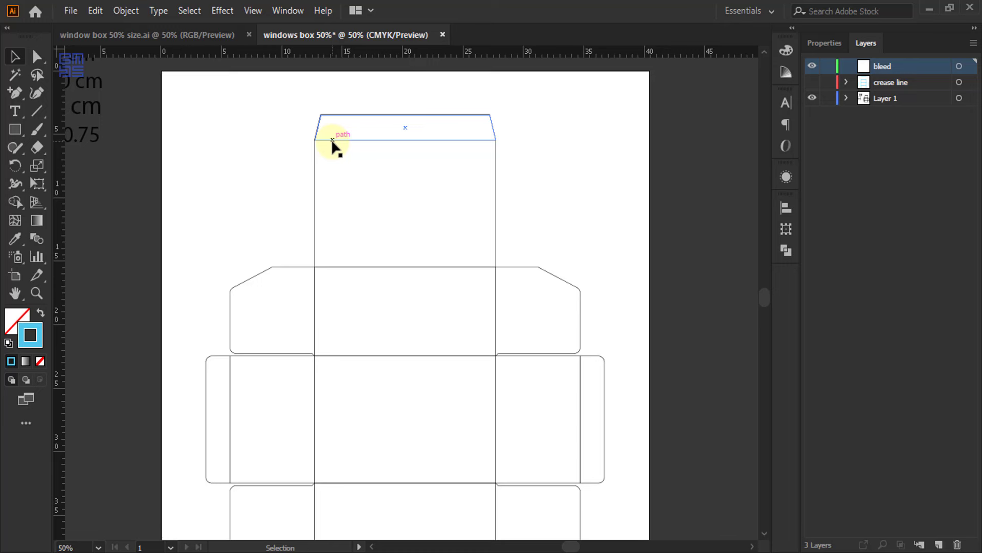
click(250, 243)
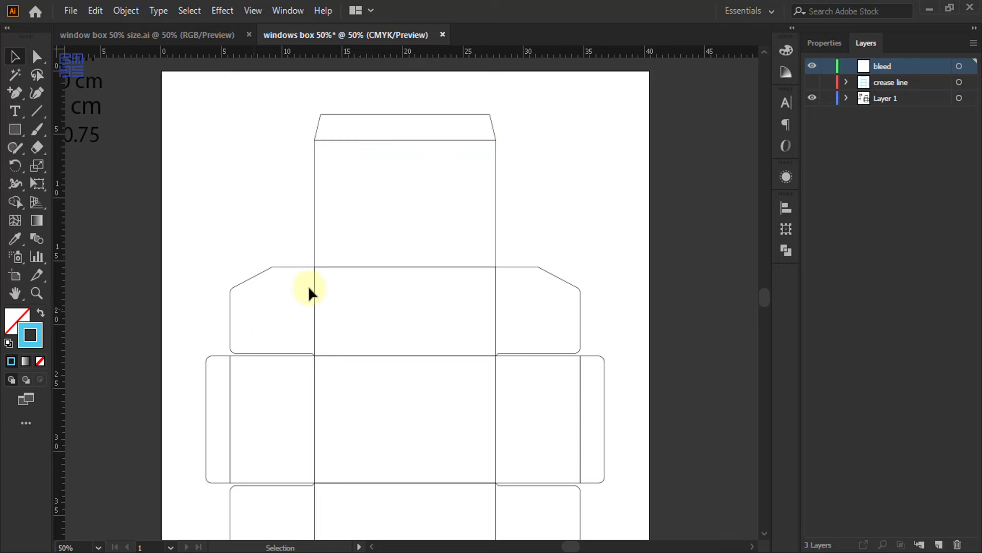
scroll(302, 281, up, 3)
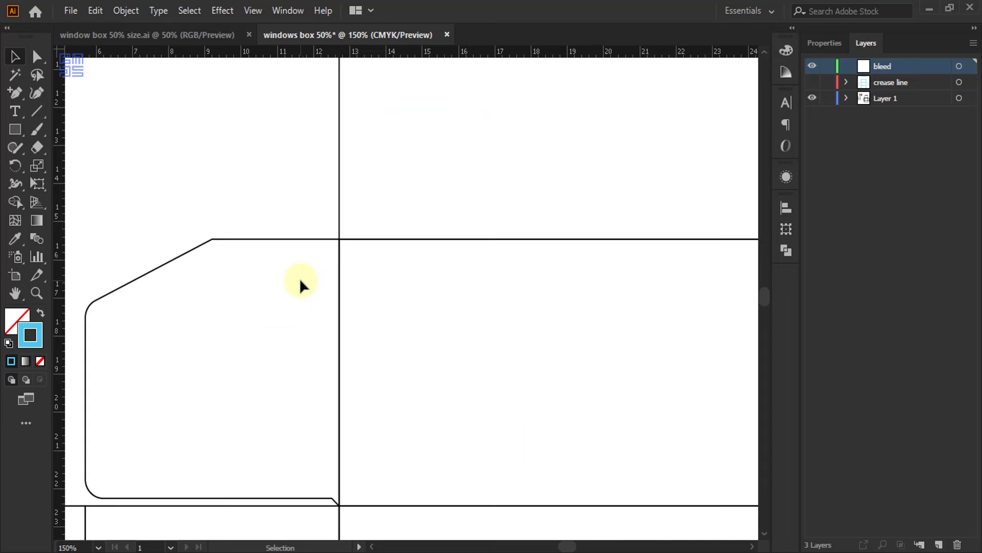
scroll(326, 185, up, 2)
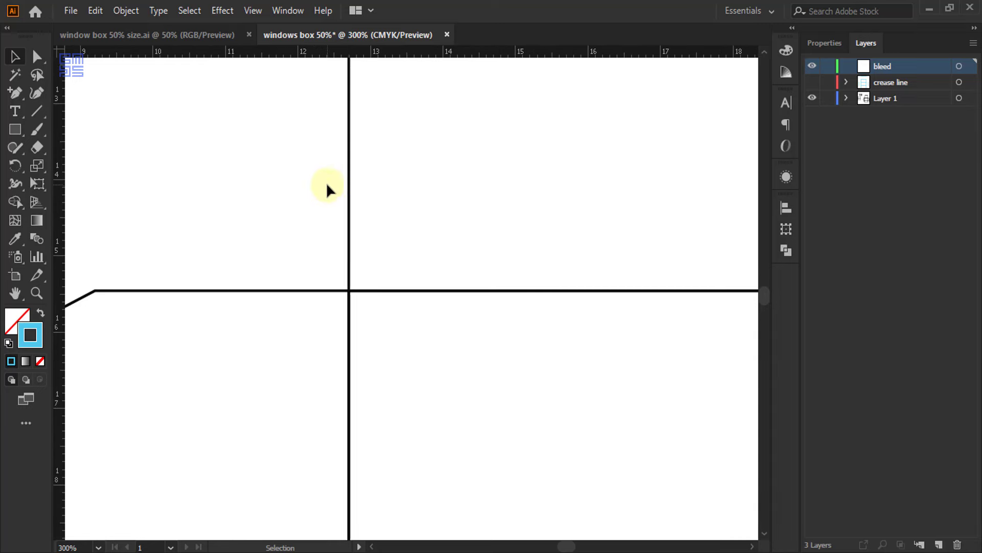
scroll(339, 237, up, 1)
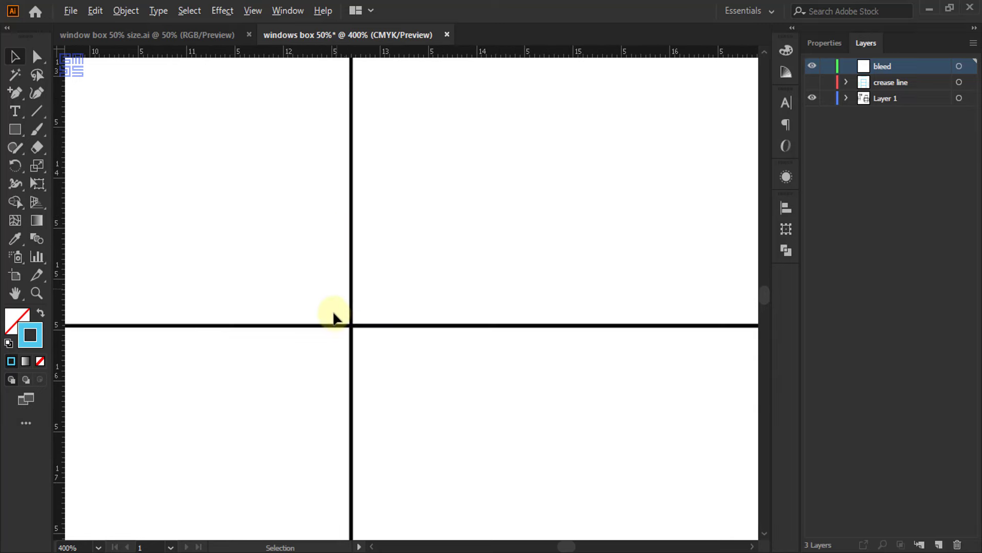
scroll(336, 316, down, 5)
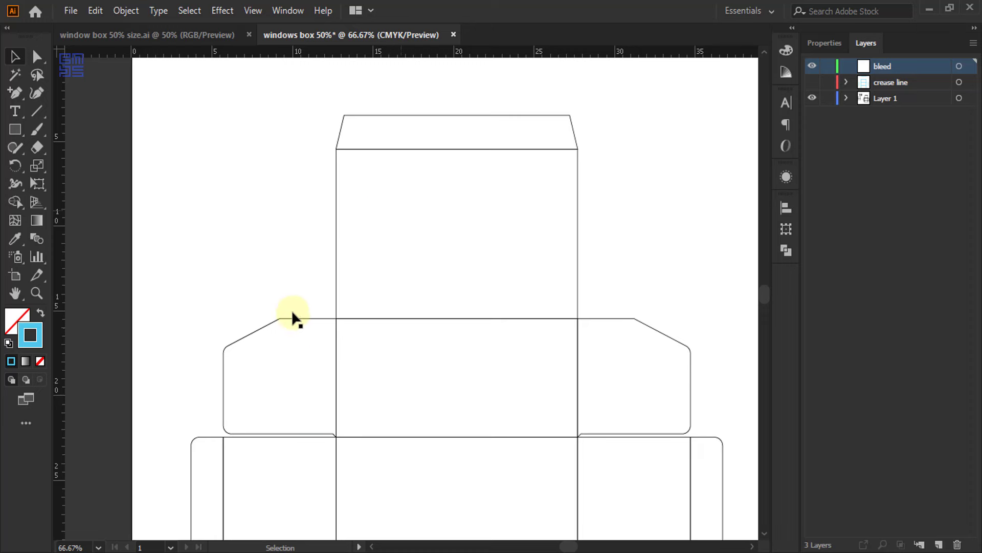
scroll(329, 324, up, 2)
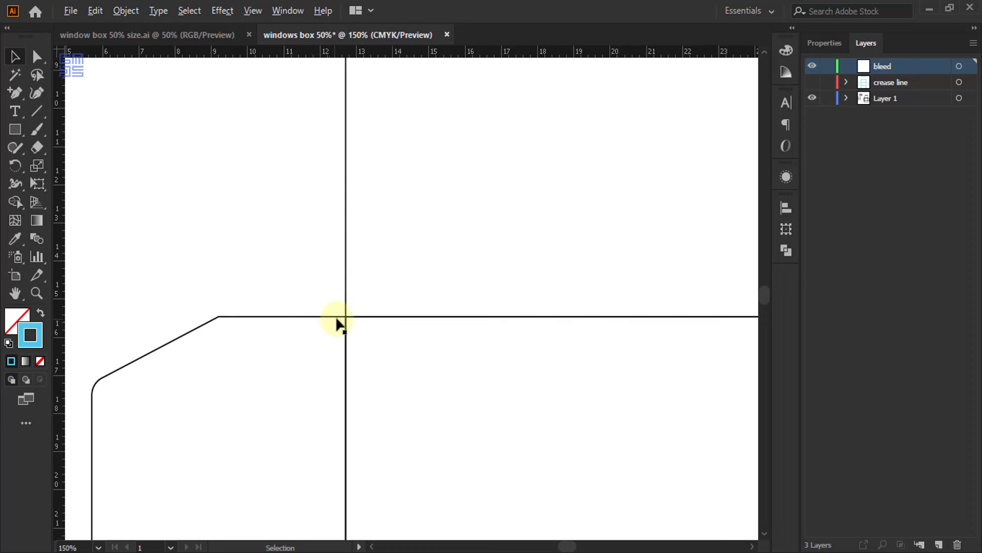
scroll(335, 324, up, 3)
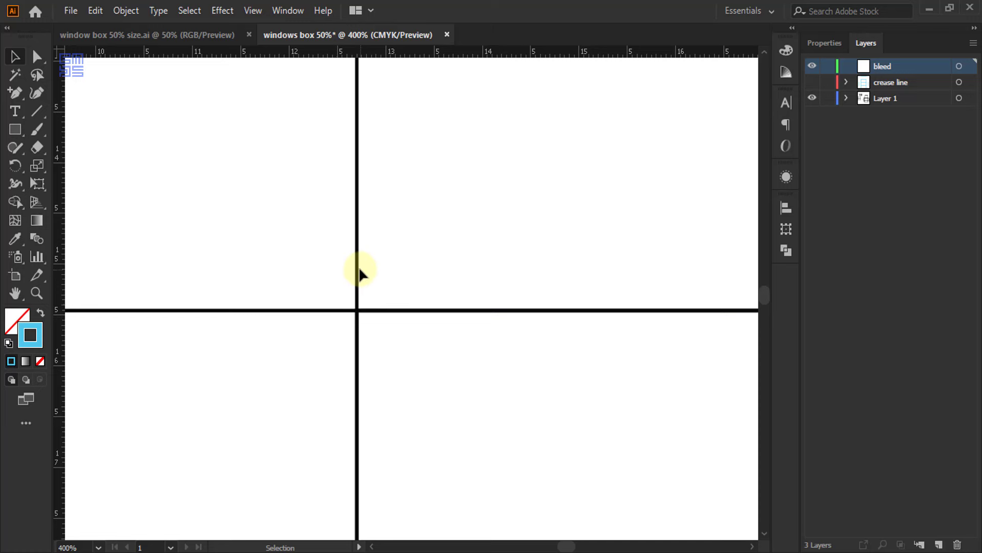
scroll(359, 275, up, 2)
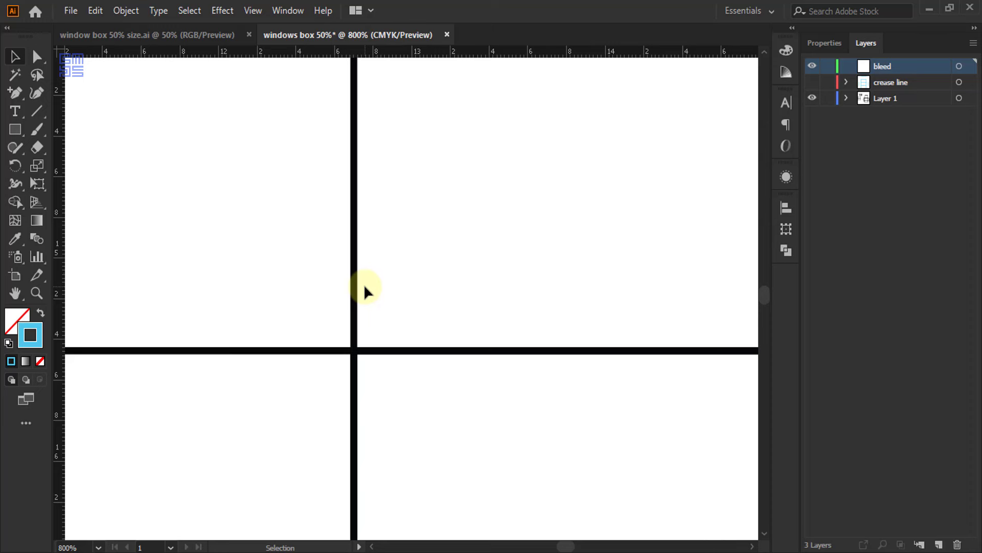
alt+scroll(363, 284, down, 2)
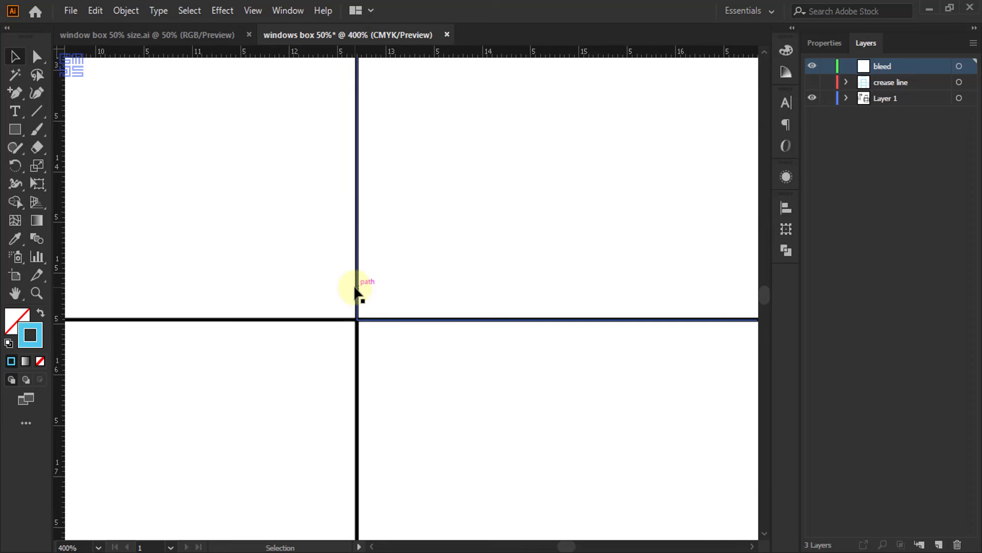
alt+scroll(351, 277, up, 2)
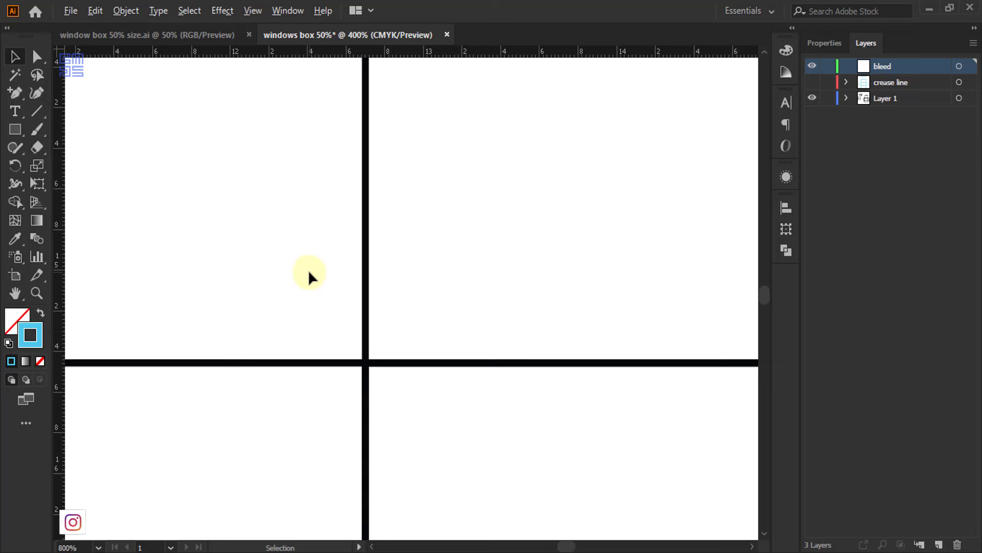
Unite all the box panels and flaps on the artboard into a single outline shape.
alt+scroll(308, 271, down, 2)
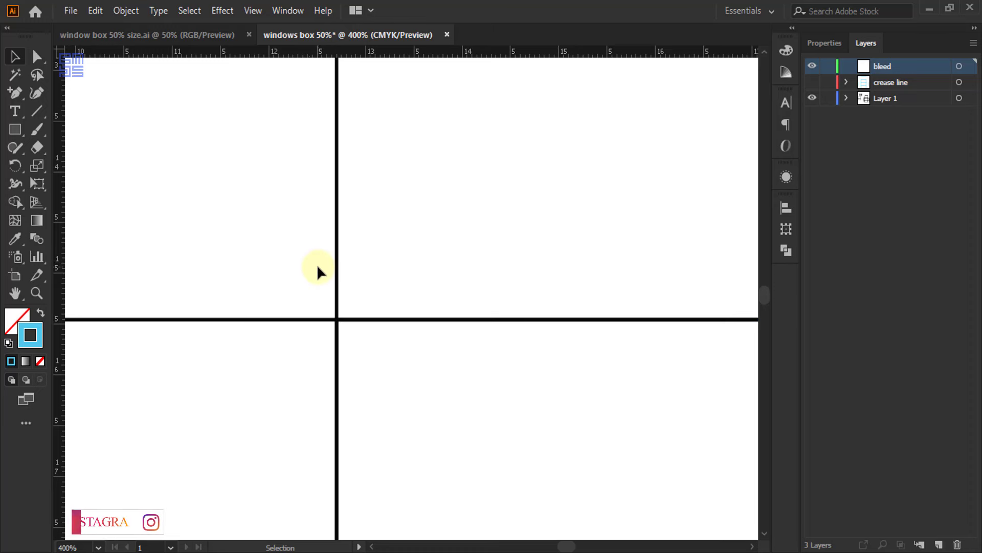
alt+scroll(322, 248, down, 2)
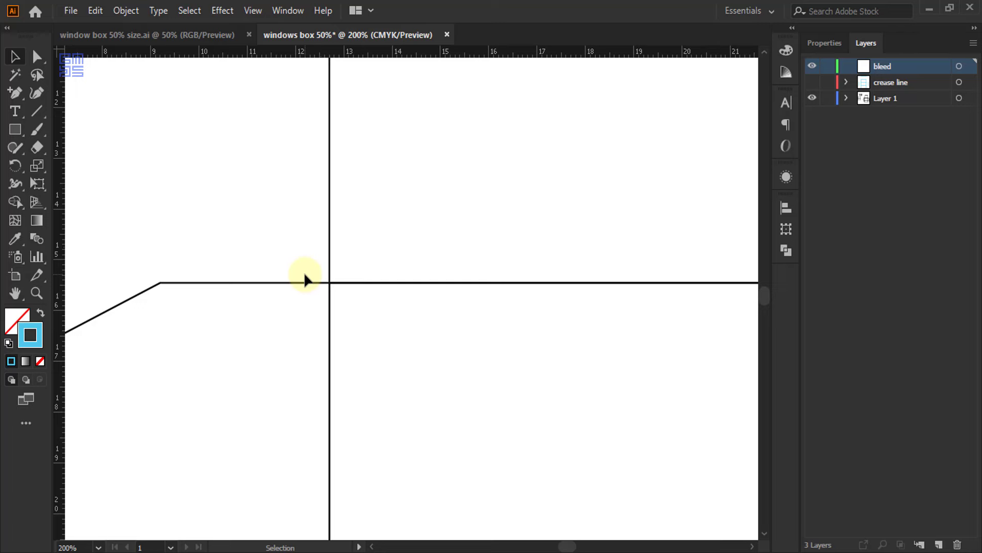
alt+scroll(313, 237, down, 5)
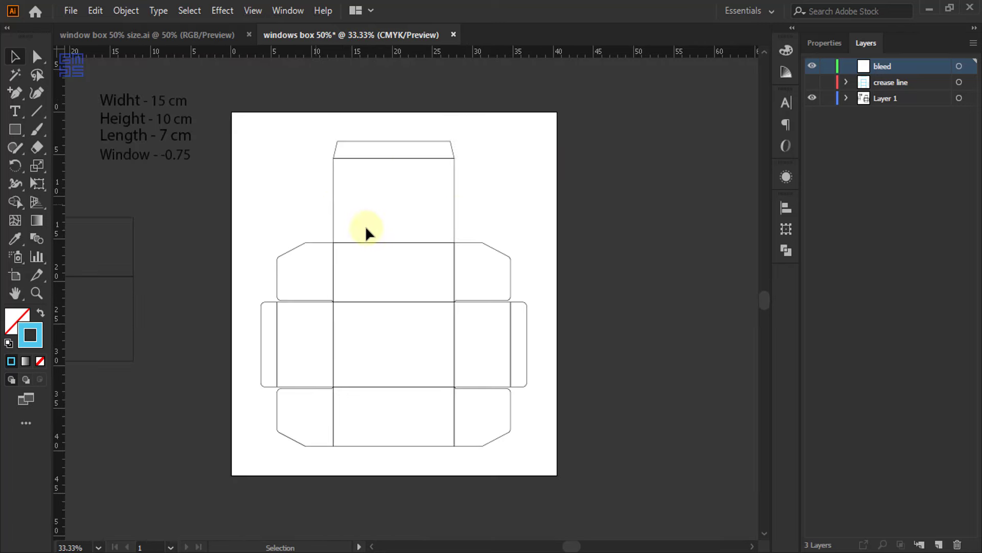
drag(251, 116, 548, 465)
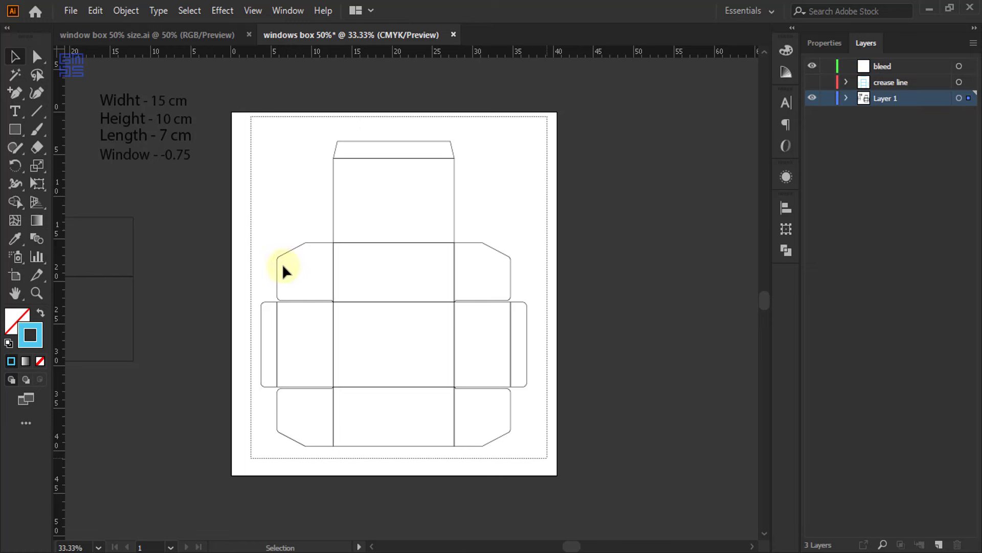
click(787, 249)
click(617, 243)
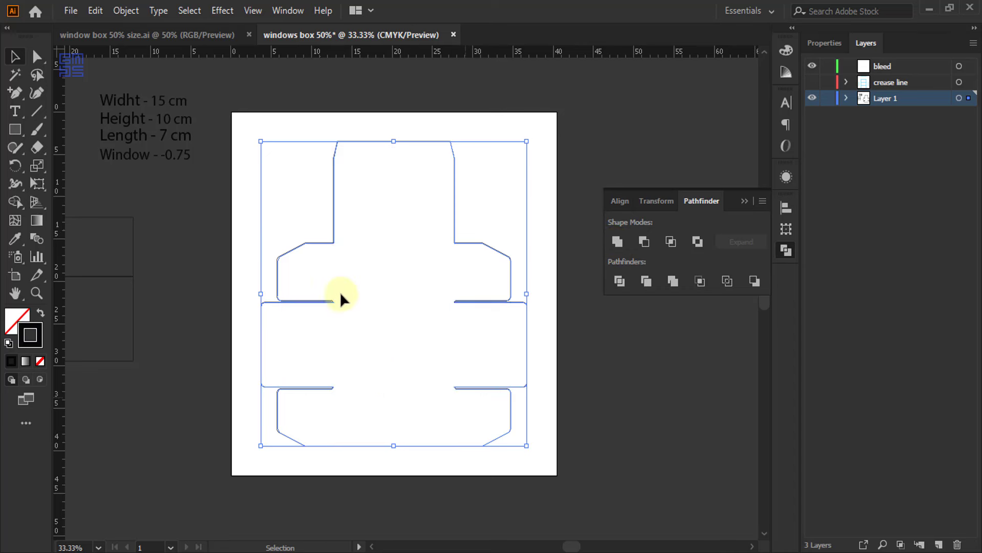
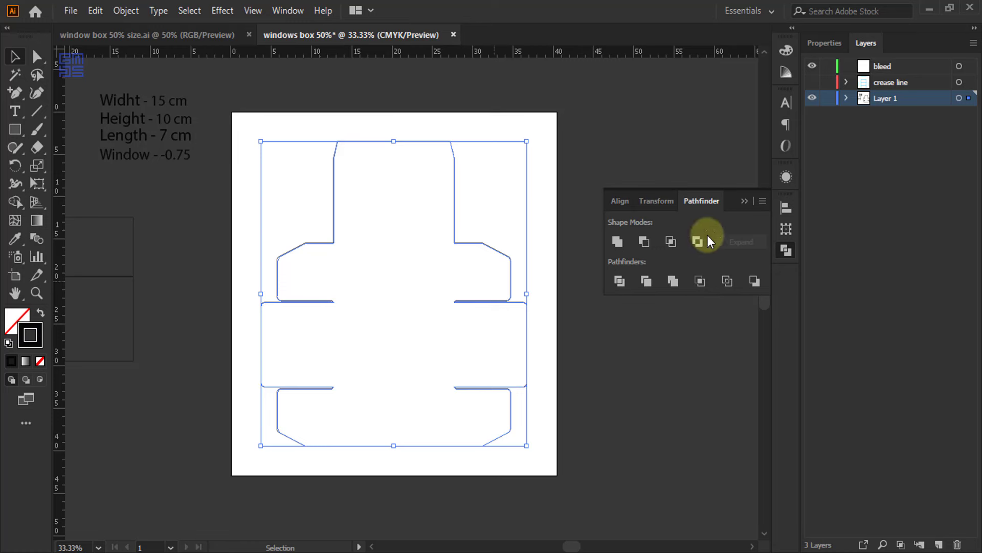
click(744, 200)
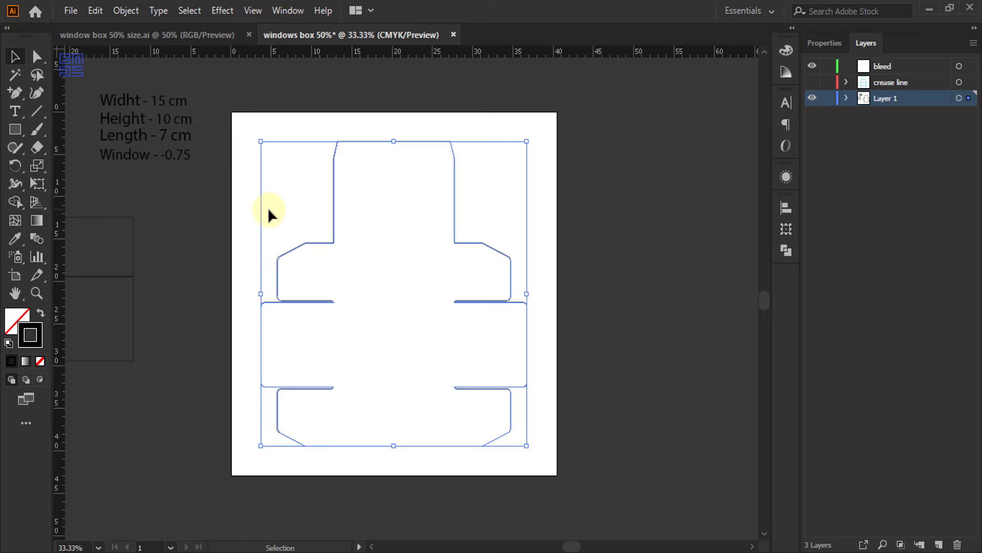
Create an offset path 0.3 cm outside the united box outline.
click(128, 13)
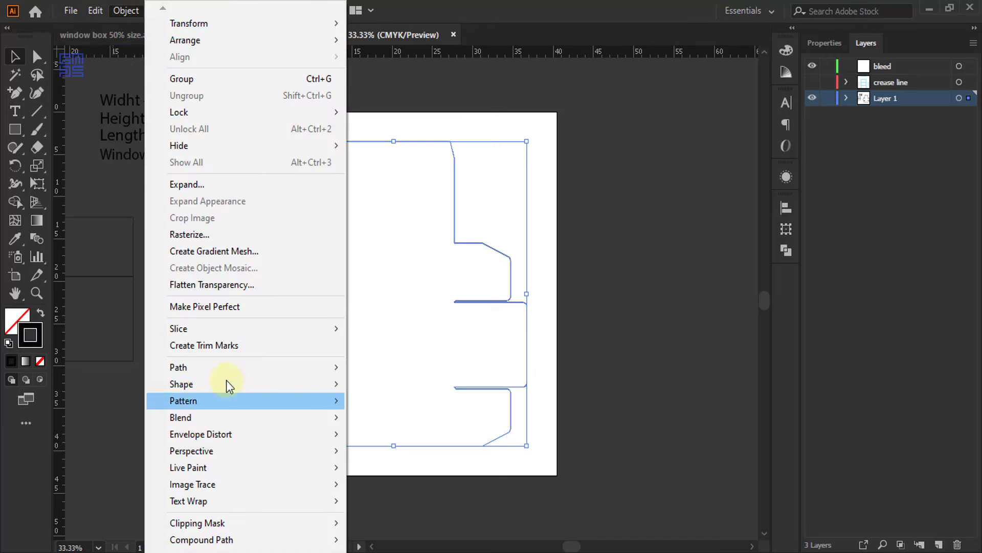
mouse_move(265, 363)
click(412, 422)
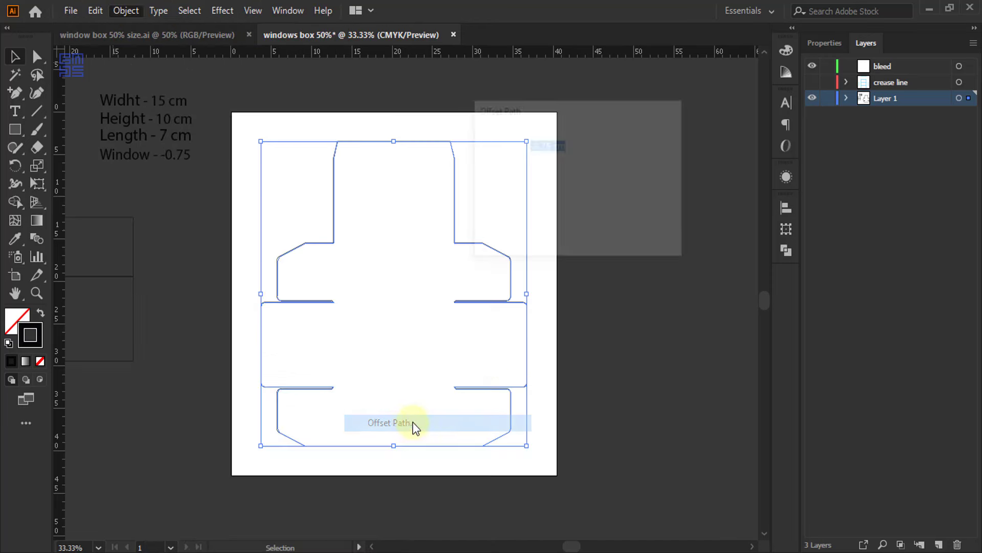
click(503, 230)
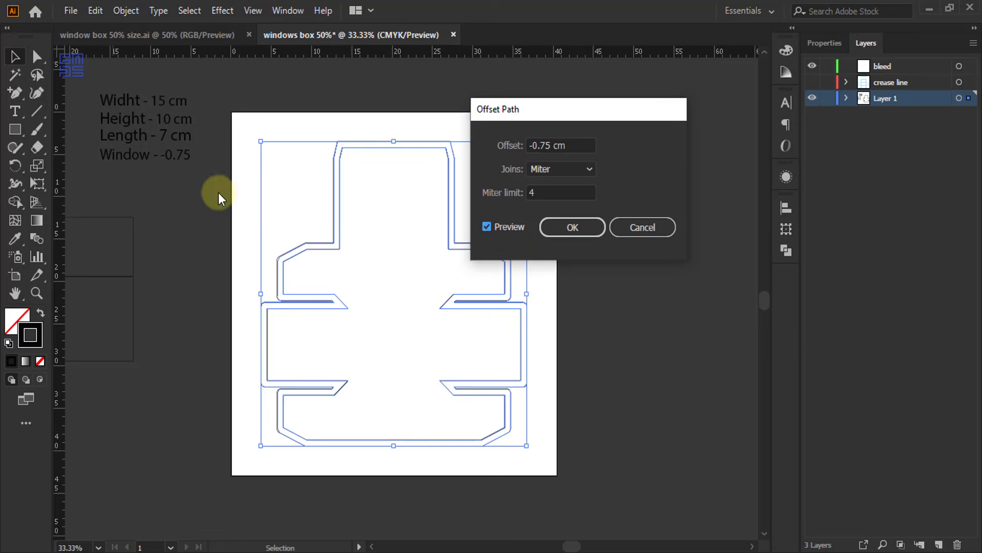
double_click(555, 149)
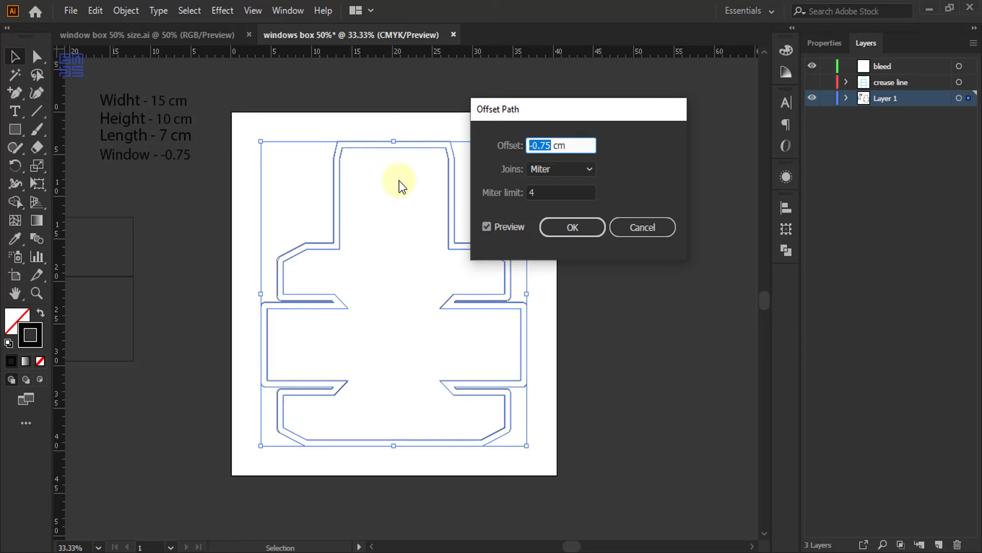
text(0.3)
click(567, 237)
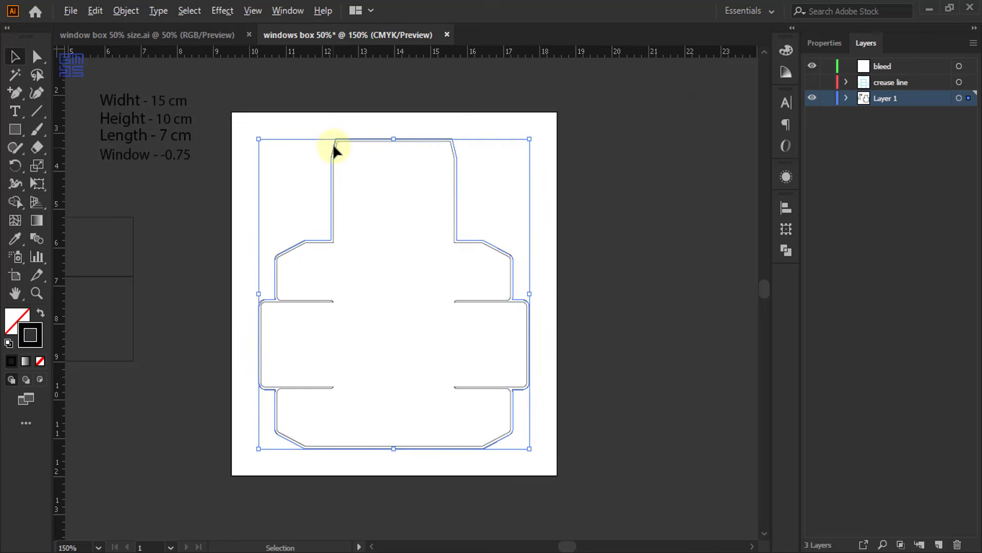
Cut the offset outline from Layer 1 and paste it in place on the bleed layer.
scroll(333, 147, up, 6)
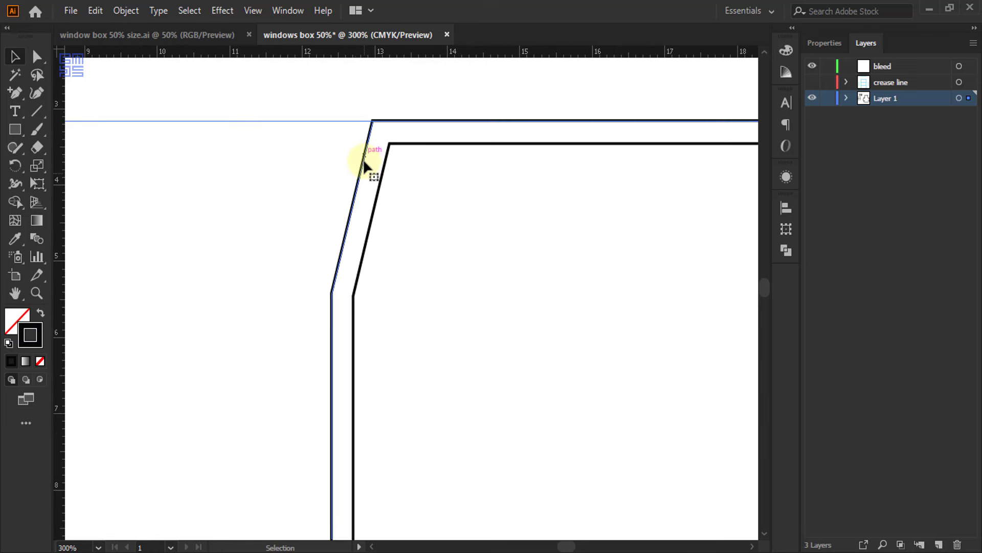
scroll(366, 170, up, 2)
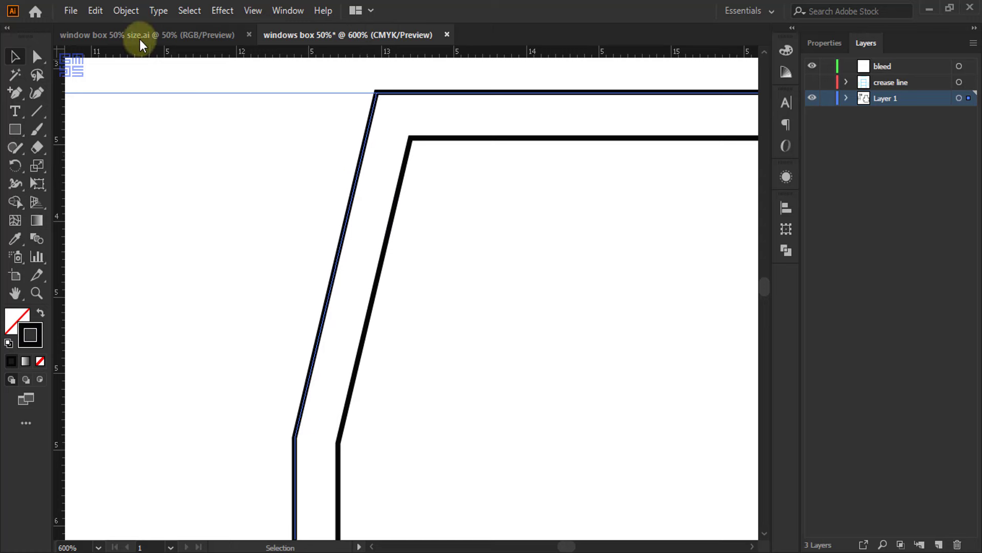
click(97, 11)
click(121, 67)
click(867, 103)
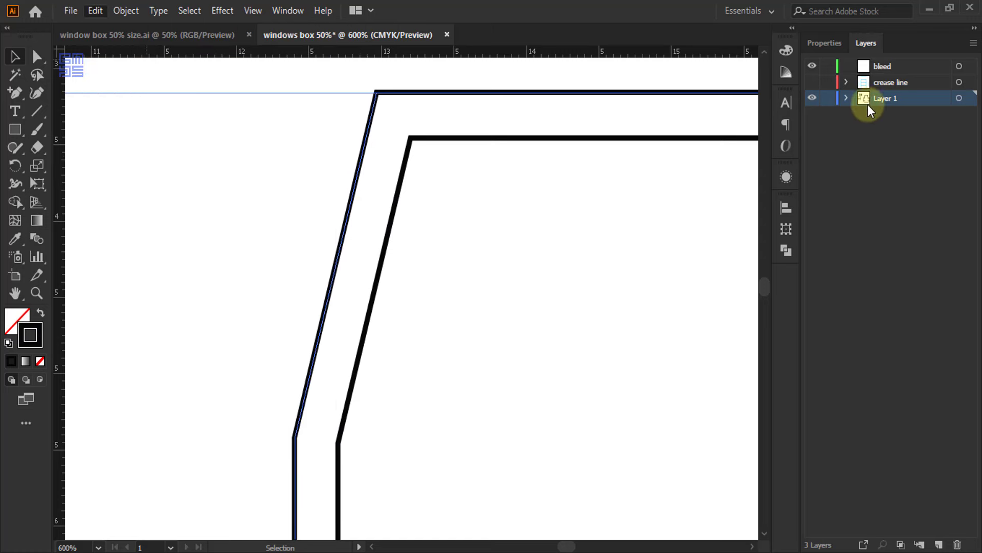
click(884, 71)
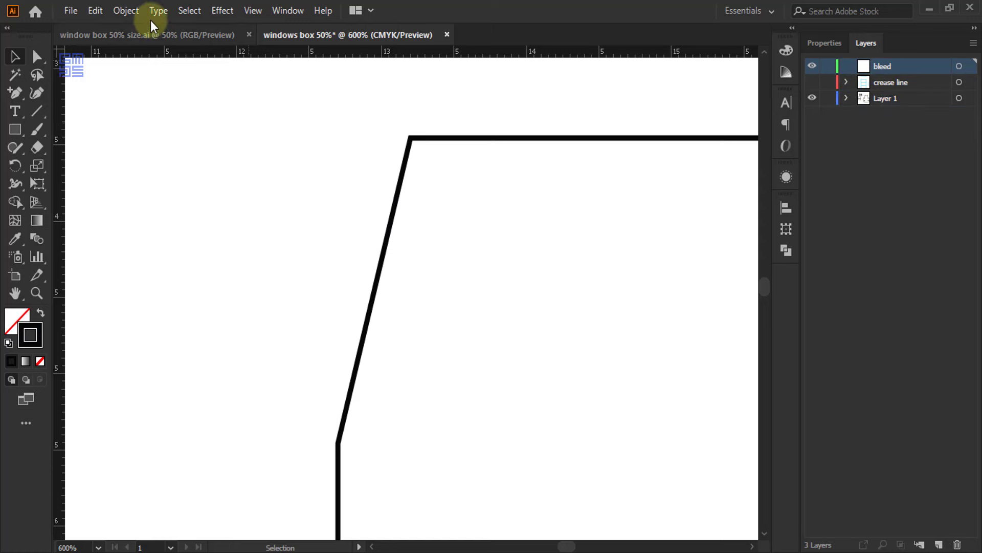
click(96, 11)
click(143, 150)
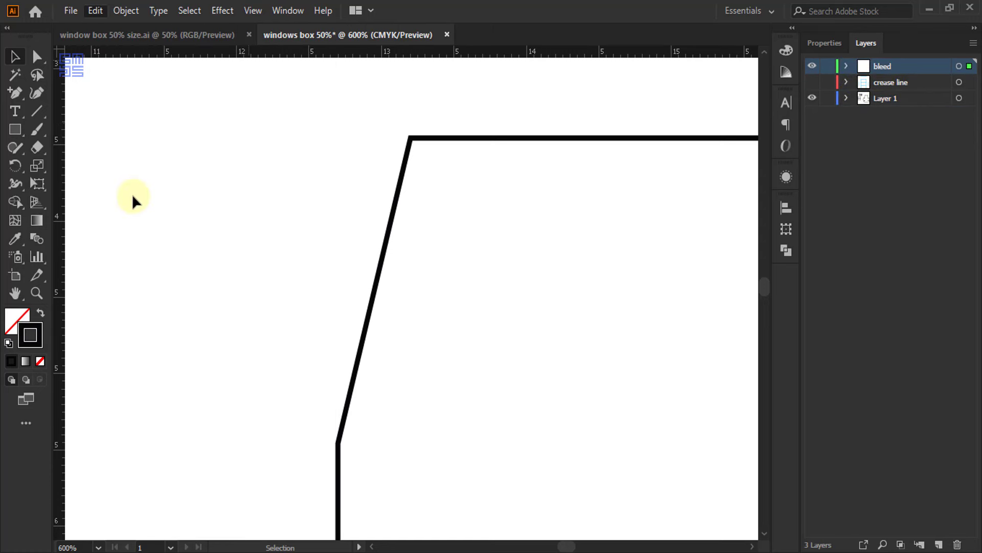
Colour the stroke of the bleed outline red with hue 348.52, saturation 100 and brightness 100.
click(785, 49)
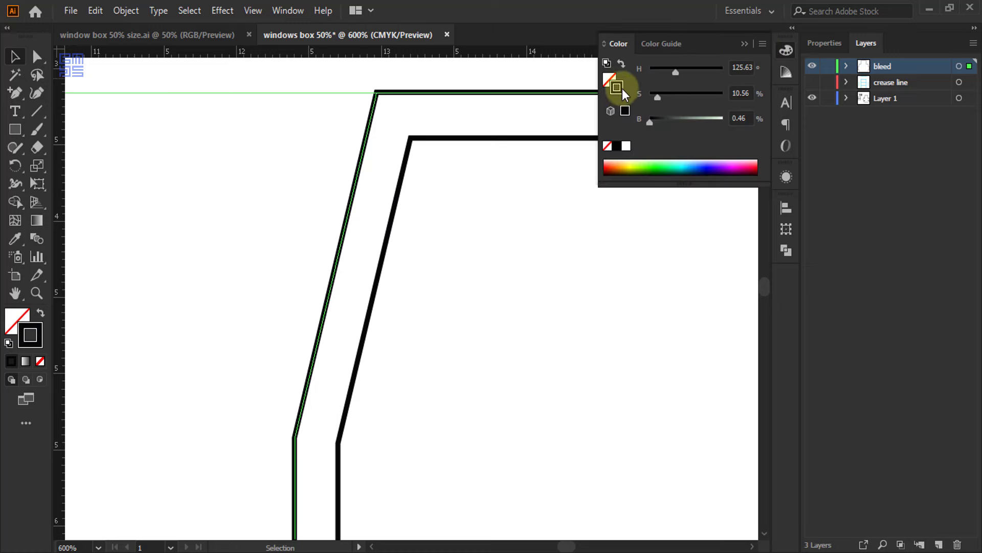
click(758, 169)
drag(696, 121, 727, 108)
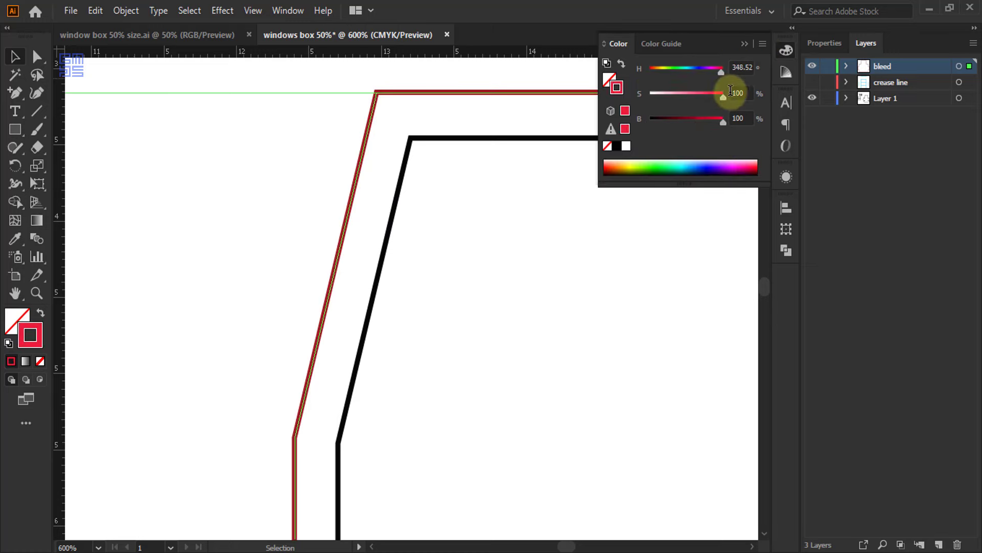
click(372, 108)
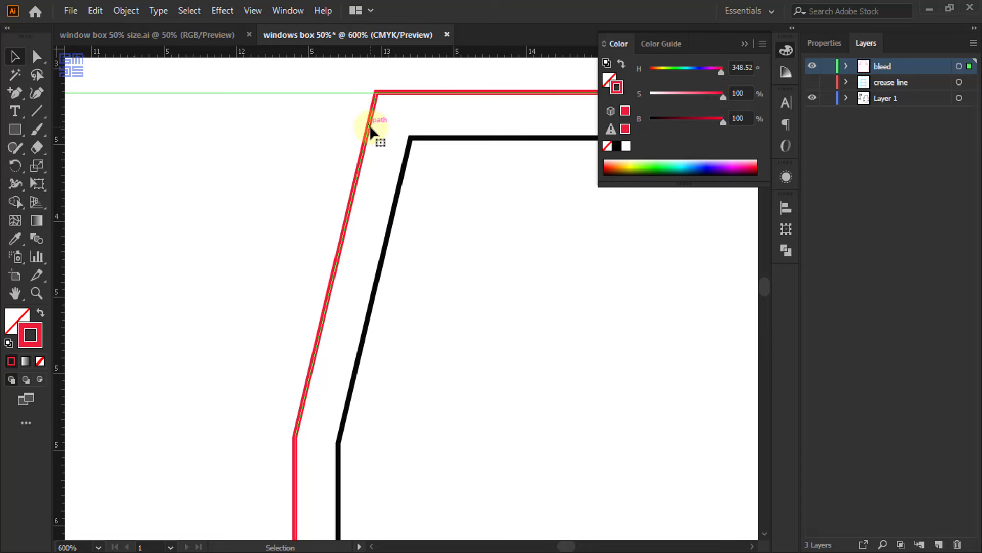
scroll(259, 136, down, 6)
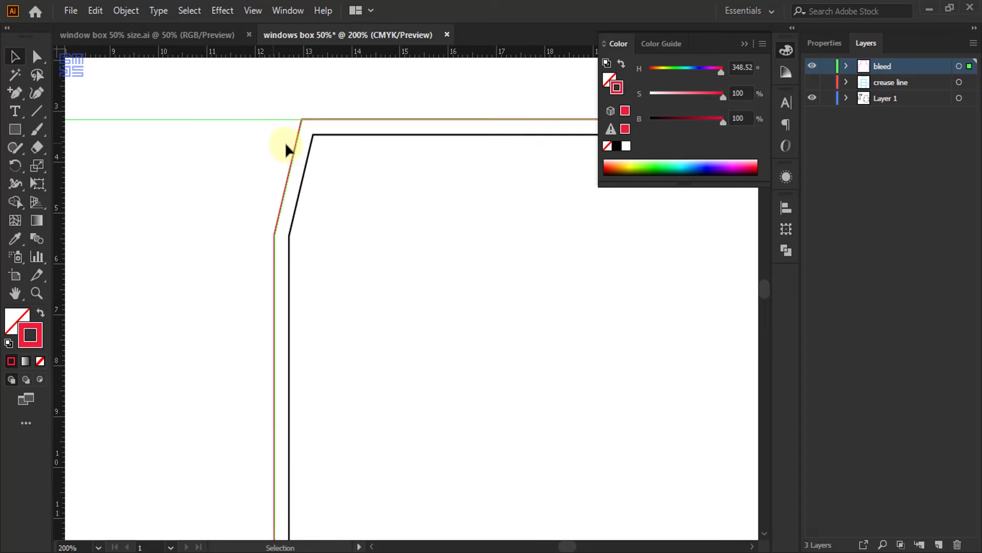
click(309, 155)
scroll(312, 157, up, 4)
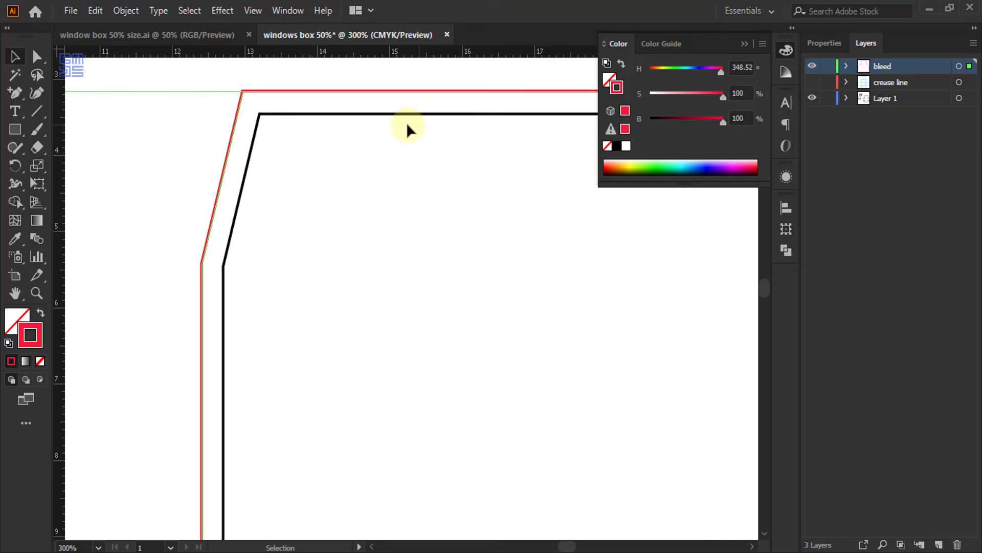
click(743, 44)
Hide the bleed layer and rename Layer 1 as die line.
click(814, 65)
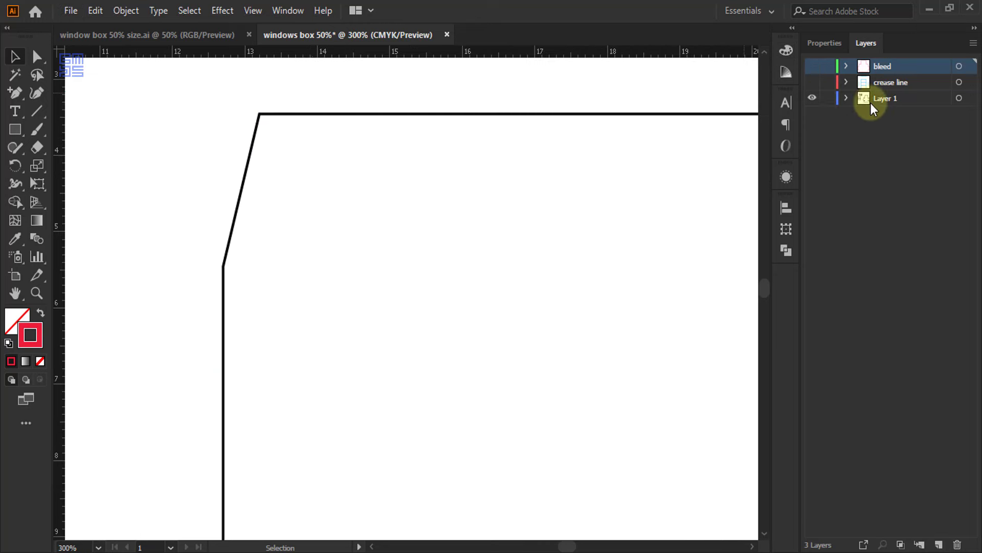
double_click(890, 99)
key(BackSpace)
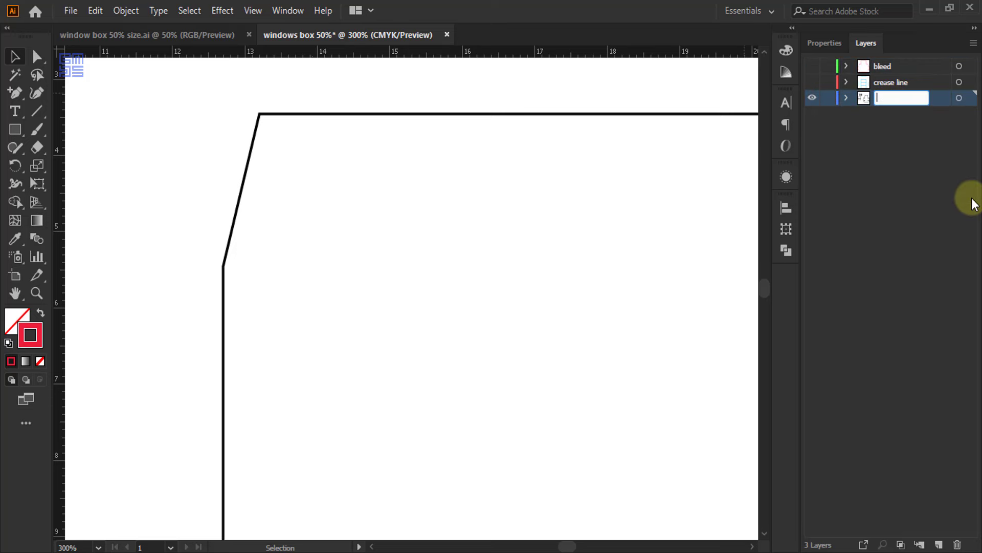
text(die line)
key(Return)
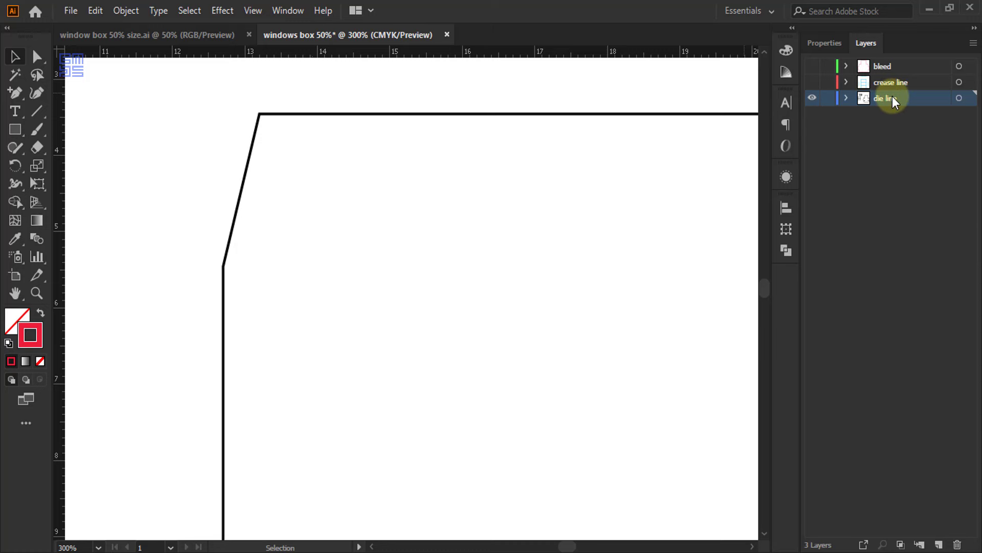
Reorder the layers as die line, crease line and bleed from first to last, and show the two hidden layers.
drag(893, 97, 890, 65)
double_click(886, 81)
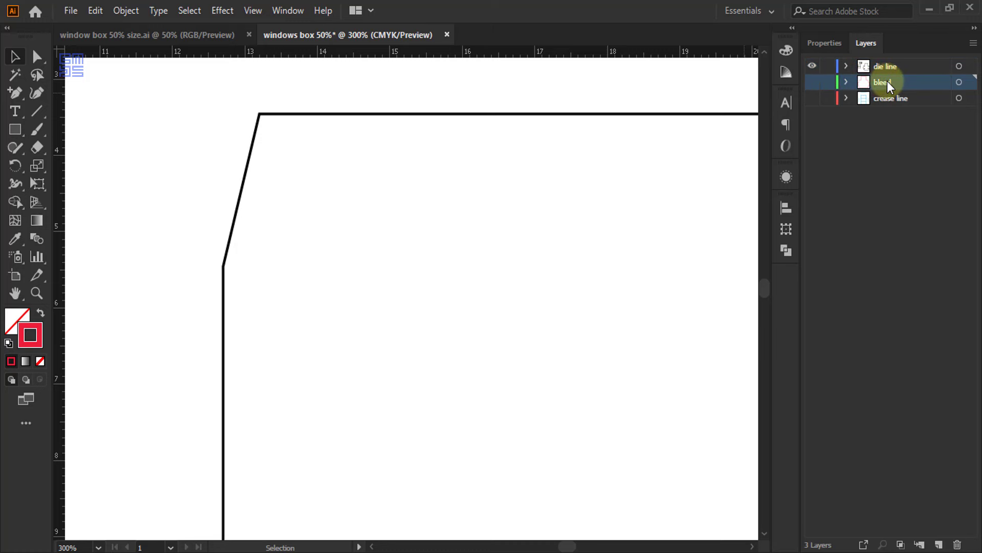
key(Return)
drag(904, 82, 895, 110)
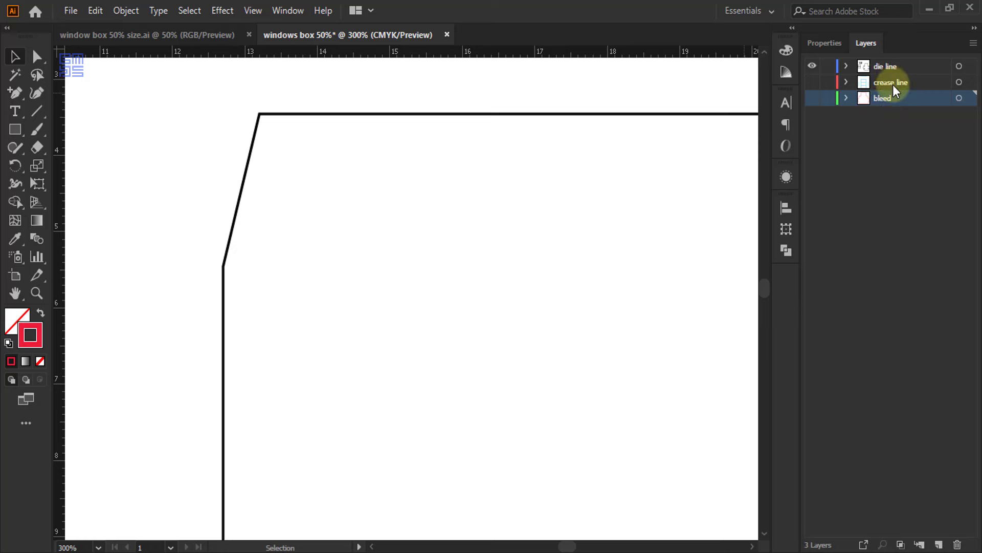
drag(813, 81, 827, 110)
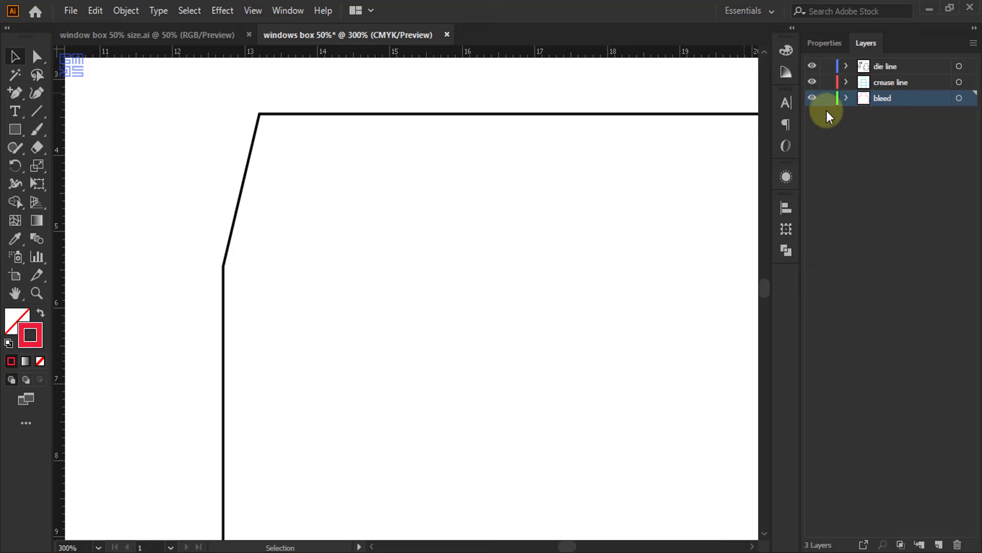
scroll(599, 135, down, 1)
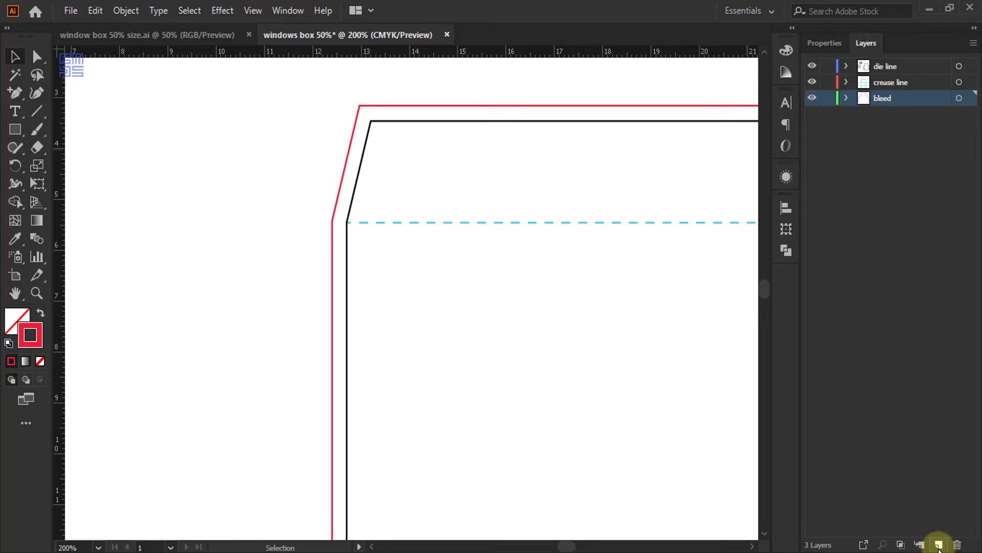
Add a new layer named Box above the die line layer.
click(931, 68)
click(938, 545)
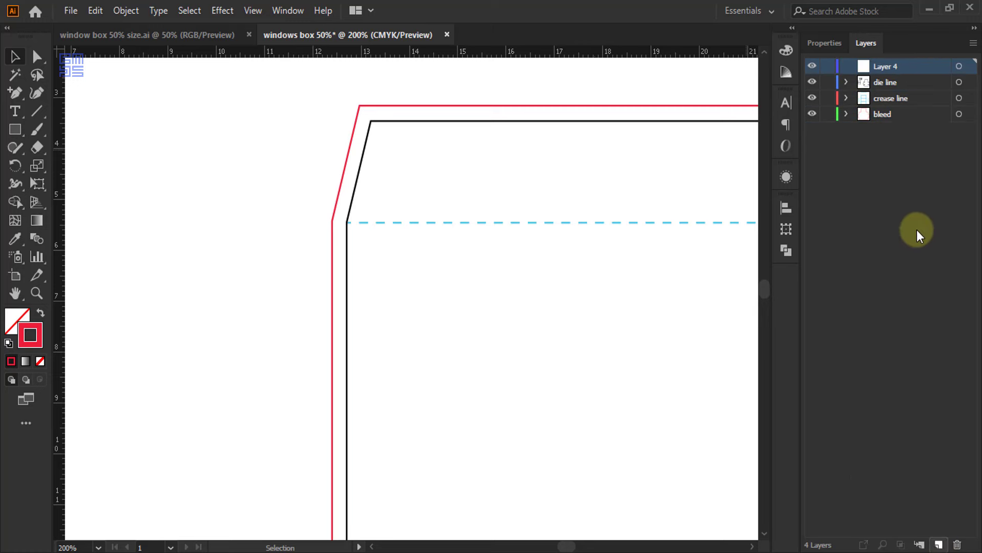
double_click(885, 64)
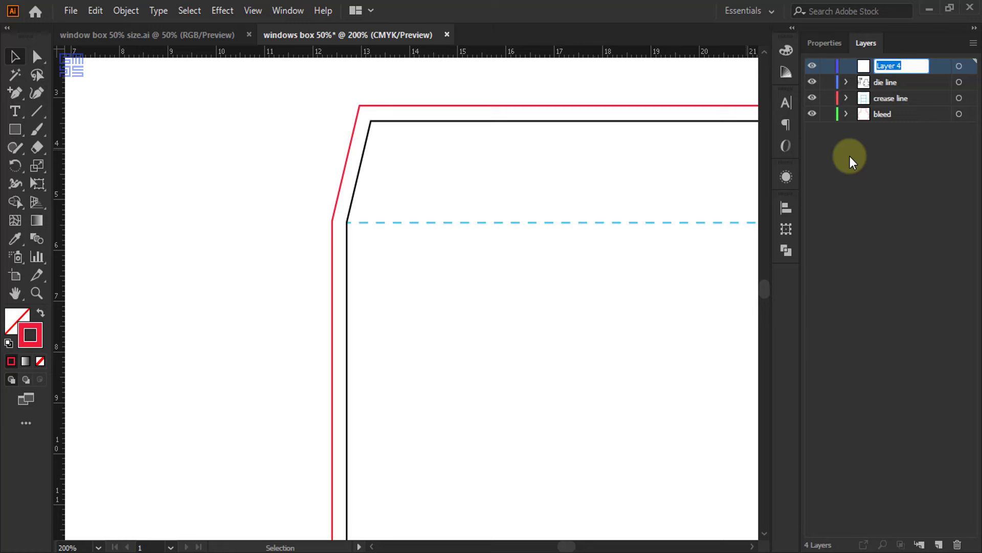
key(BackSpace)
text(Box)
key(Return)
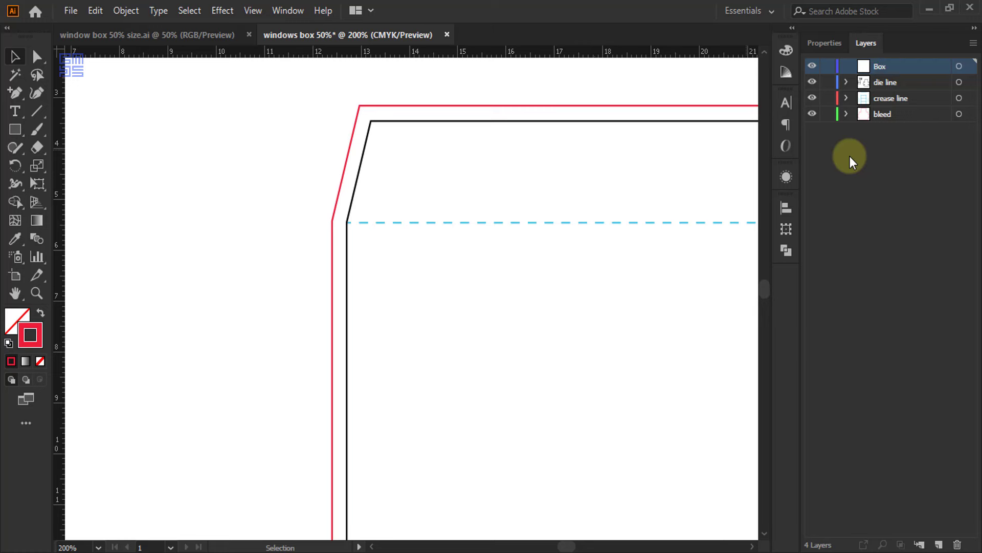
Move the die line, crease line and bleed layers into the Box layer as sublayers.
click(900, 83)
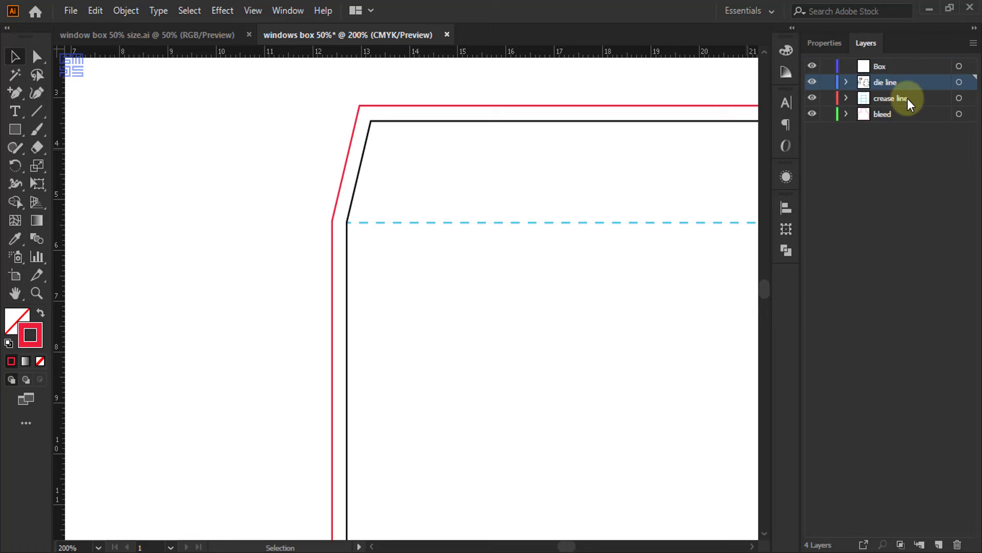
shift+click(899, 100)
shift+click(890, 117)
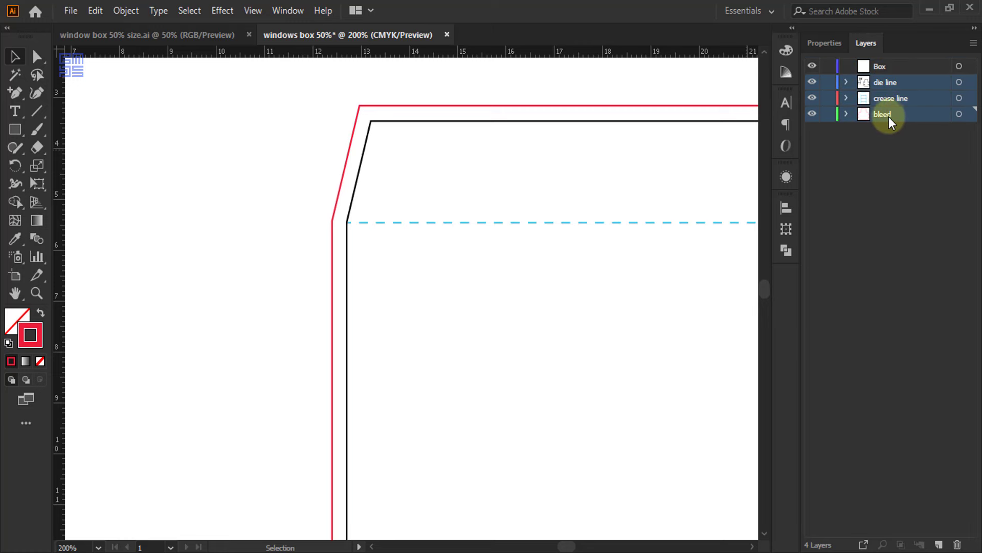
drag(885, 115, 885, 66)
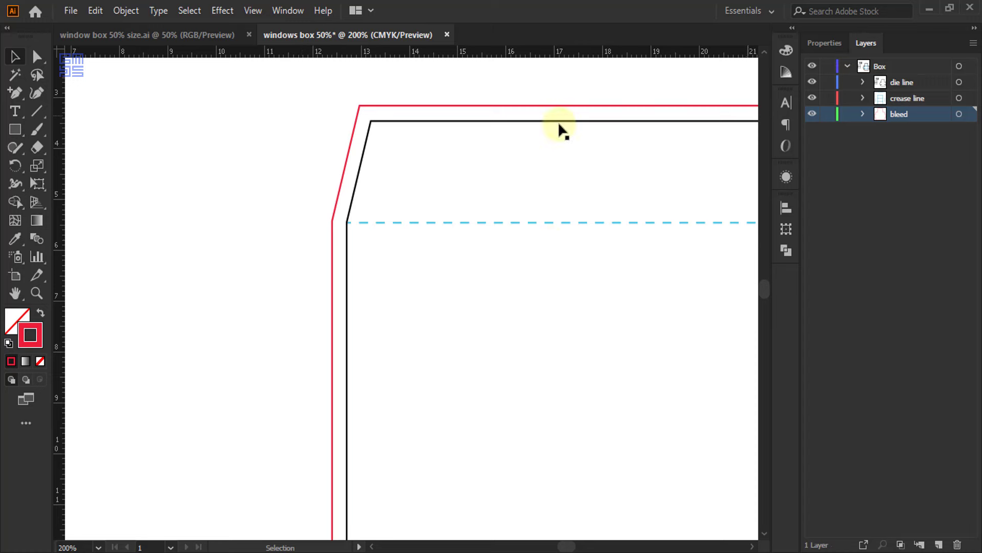
Inspect the whole box template and its die, crease and bleed lines up close and at full-artboard view.
scroll(317, 138, down, 3)
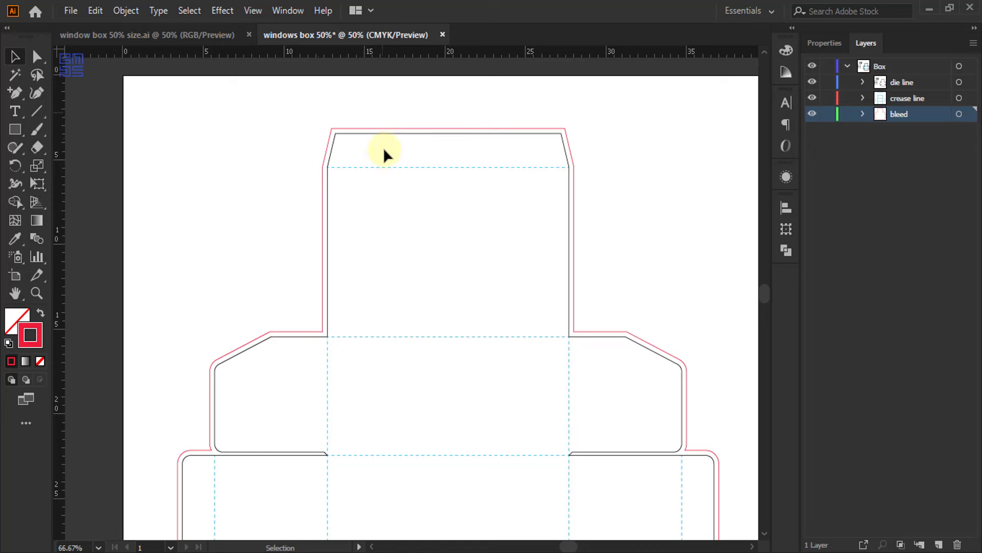
scroll(362, 190, down, 2)
scroll(428, 258, down, 1)
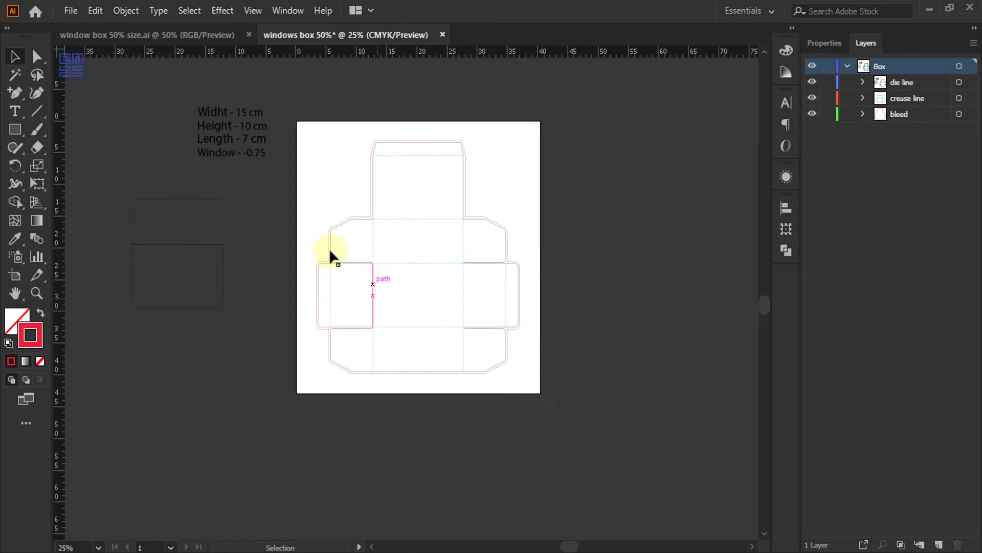
click(355, 263)
scroll(358, 266, up, 1)
click(395, 288)
scroll(405, 284, up, 2)
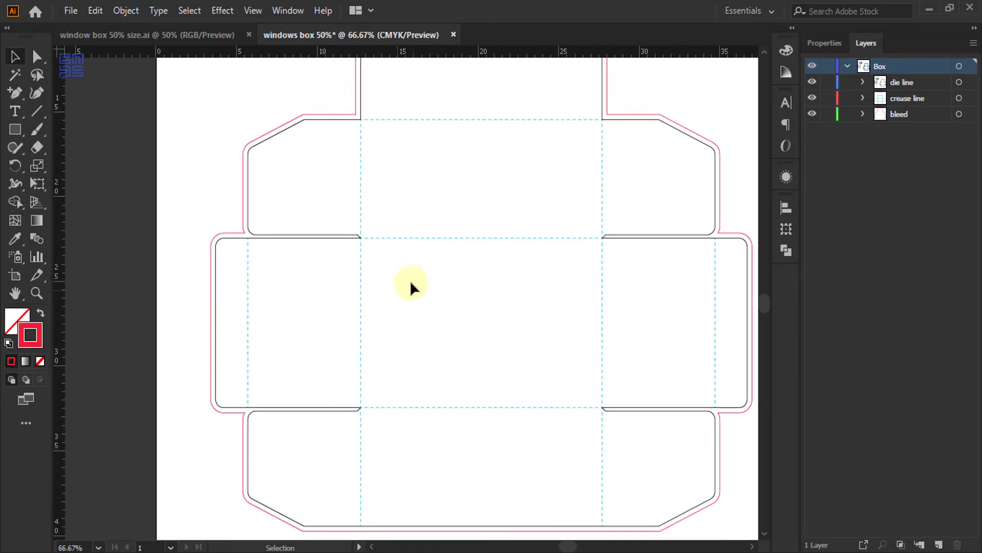
scroll(549, 286, down, 2)
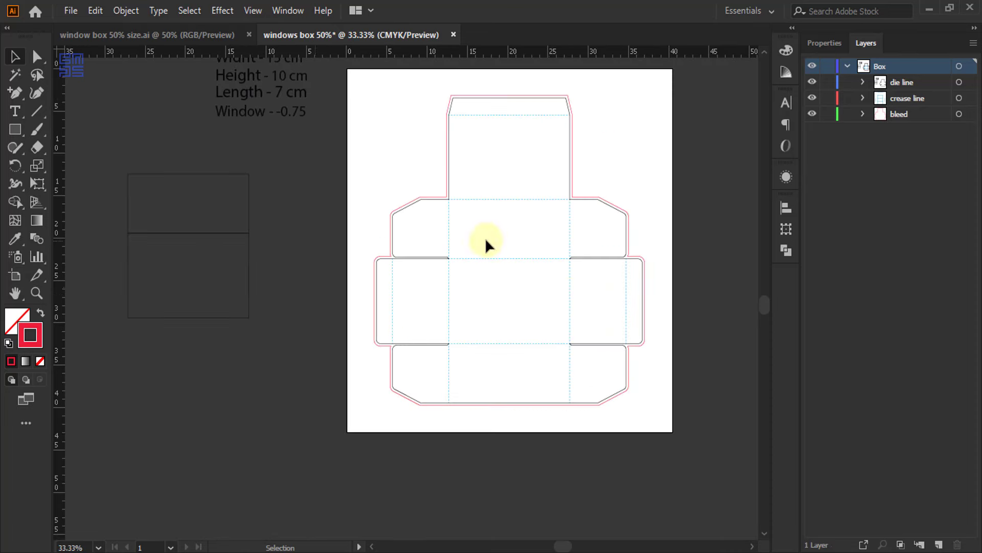
scroll(486, 244, down, 1)
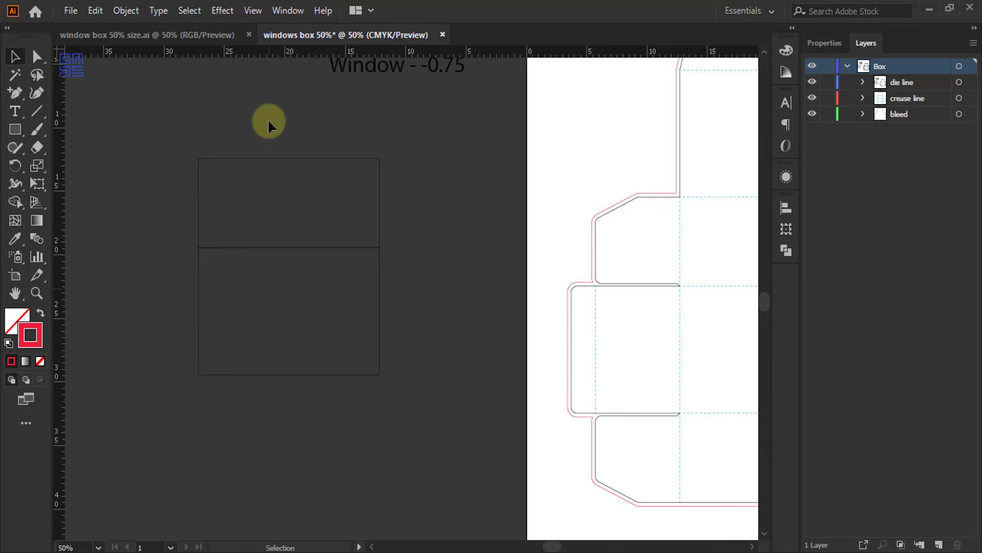
Unite the two stacked rectangles beside the artboard into a single rectangle.
drag(142, 132, 384, 394)
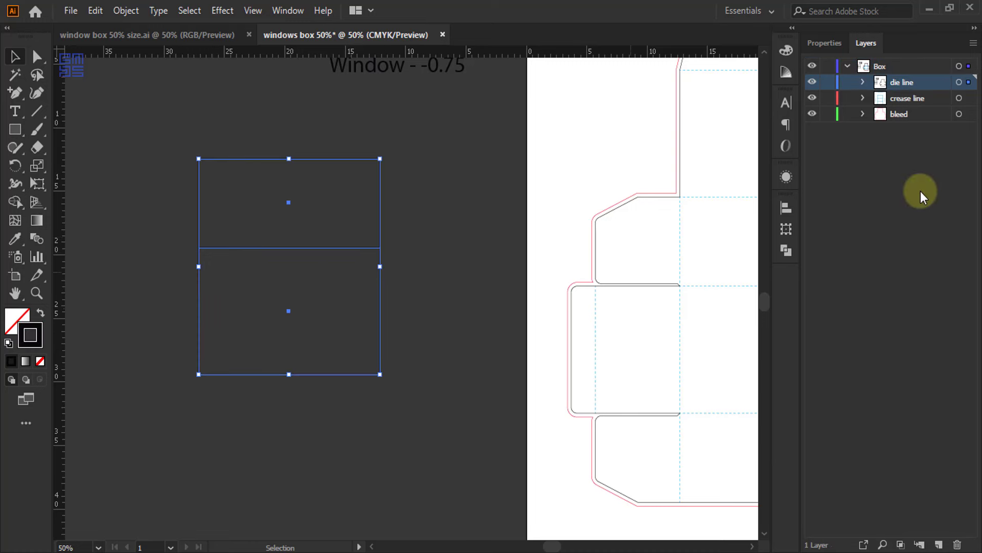
click(787, 251)
click(618, 241)
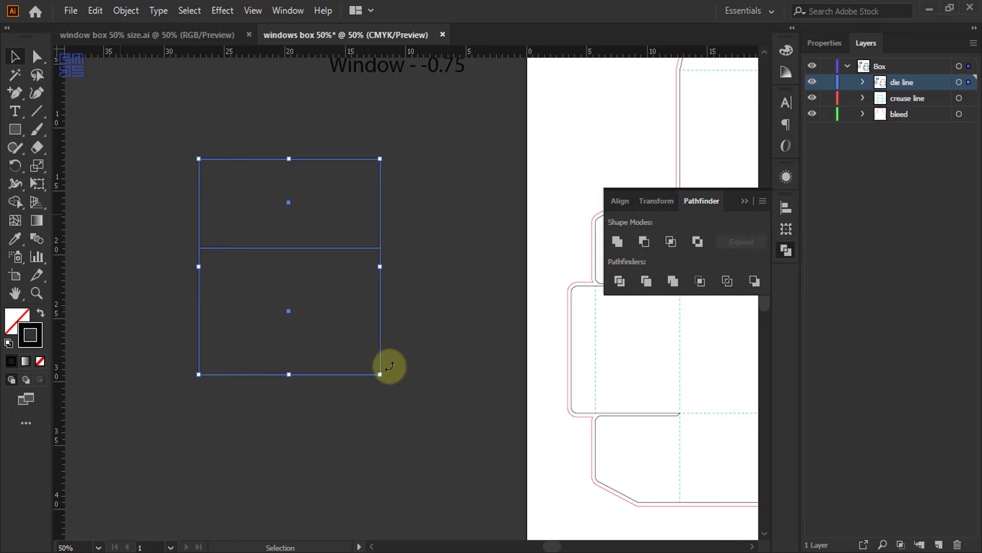
click(744, 201)
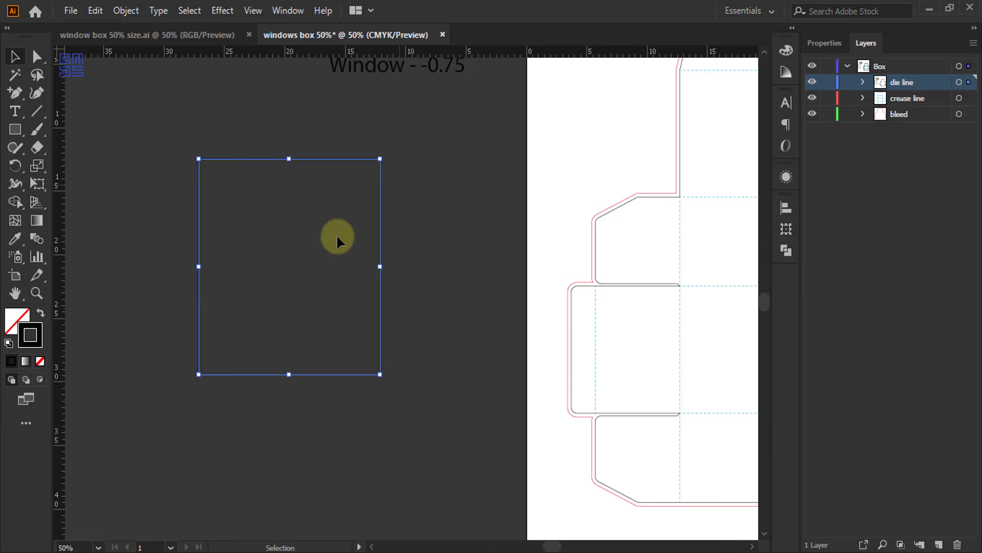
Offset the united rectangle's path by -0.75 cm, following the Window value in the size notes.
scroll(293, 264, up, 5)
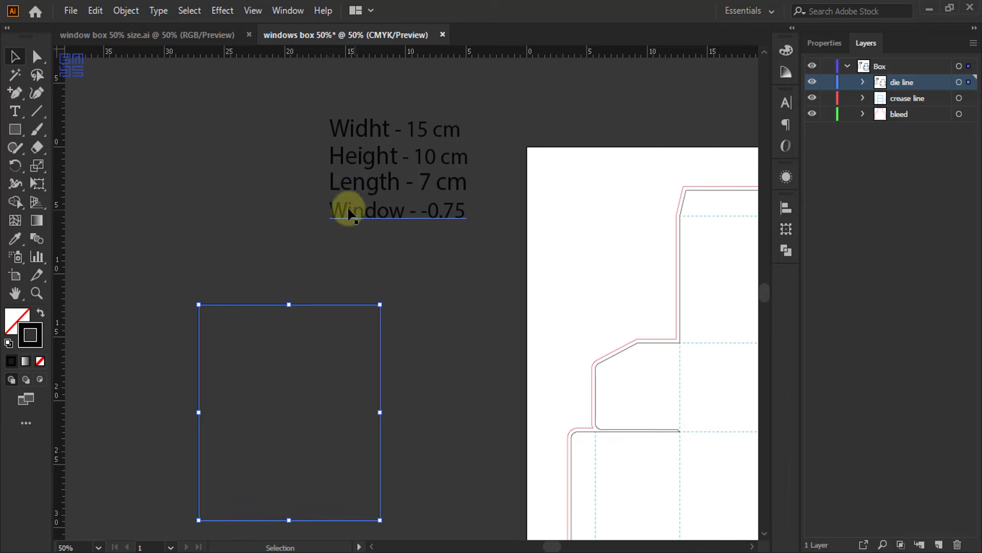
scroll(432, 220, up, 3)
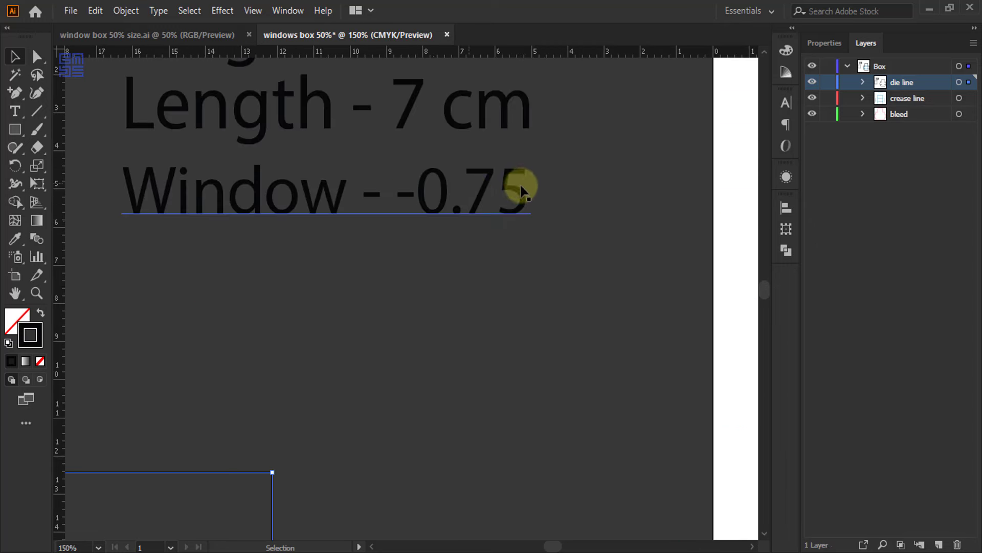
scroll(464, 202, down, 4)
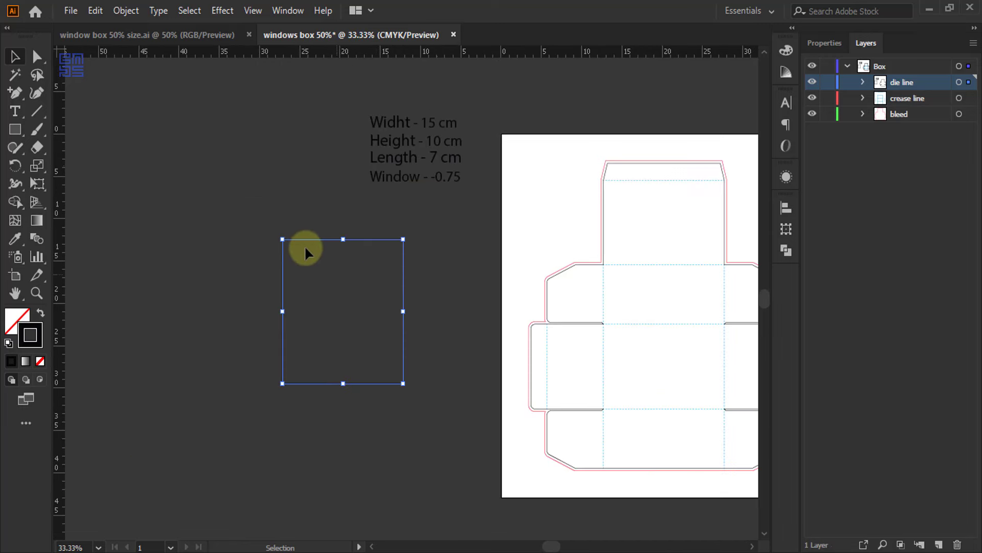
click(126, 11)
mouse_move(280, 368)
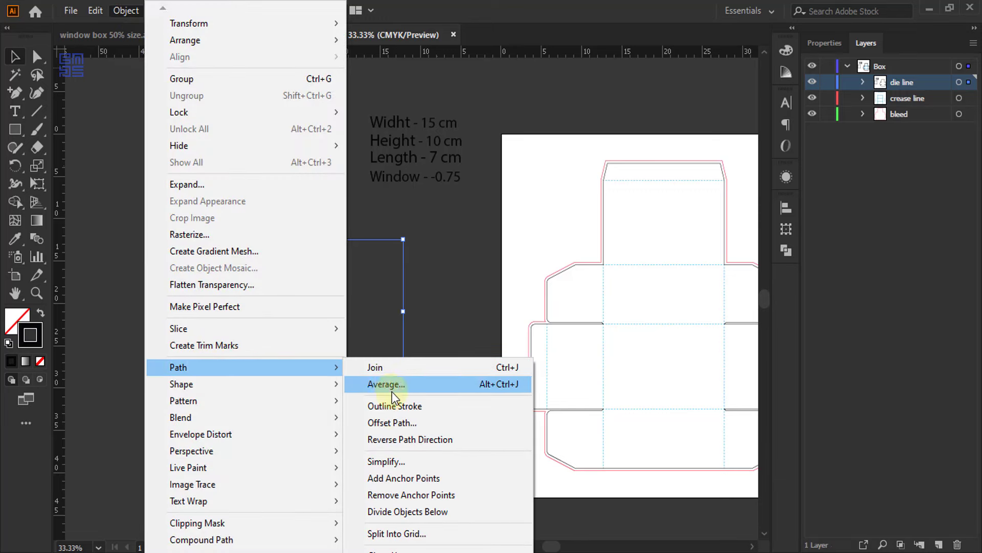
click(392, 422)
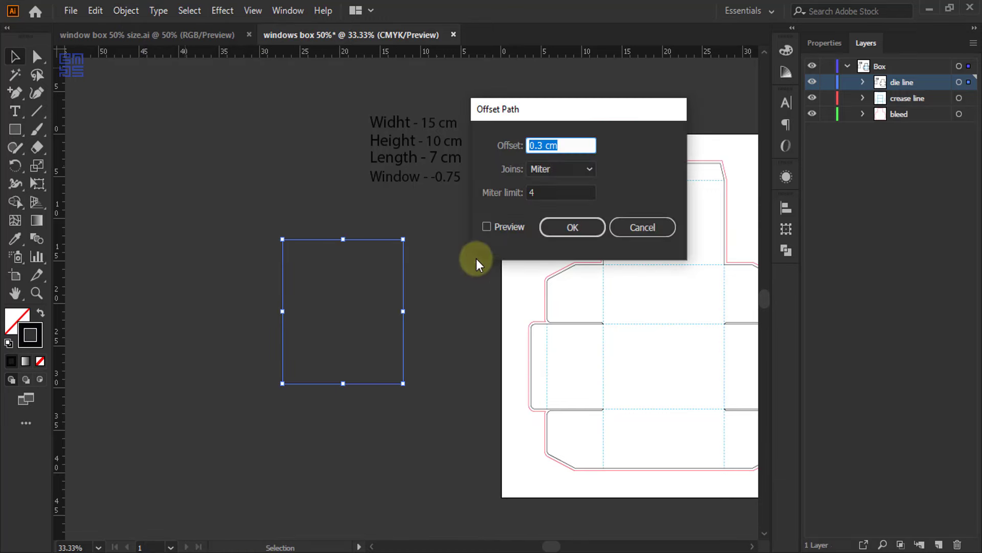
click(492, 224)
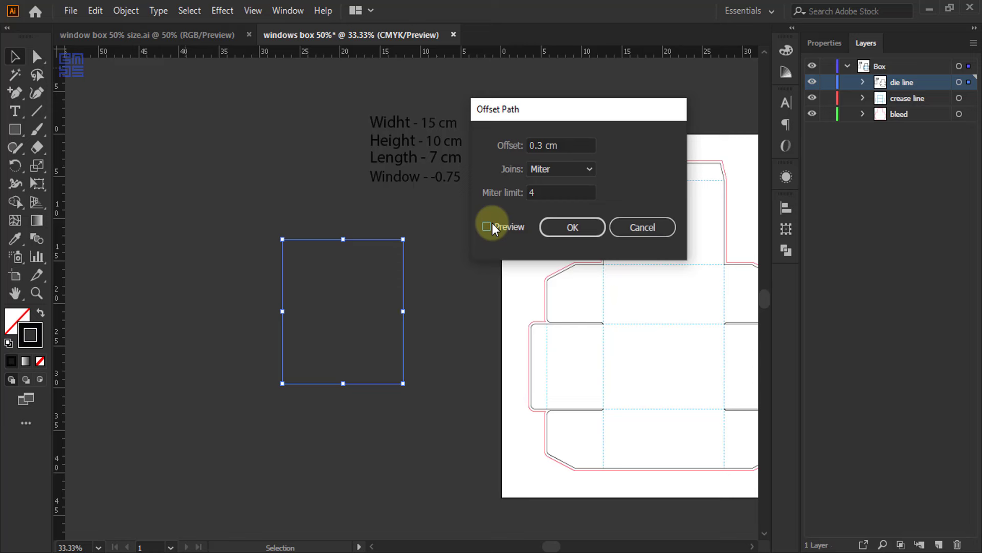
click(558, 144)
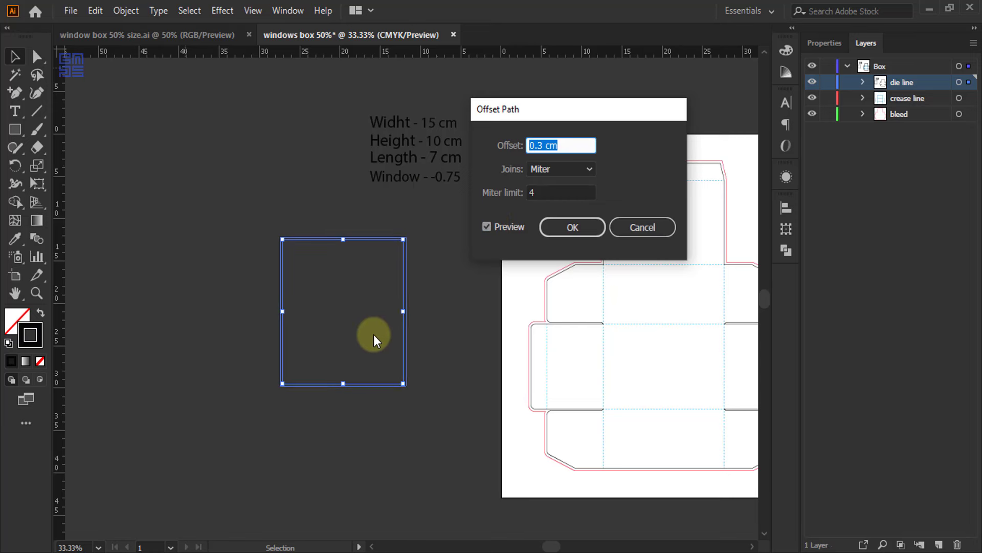
text(-0.75)
click(571, 231)
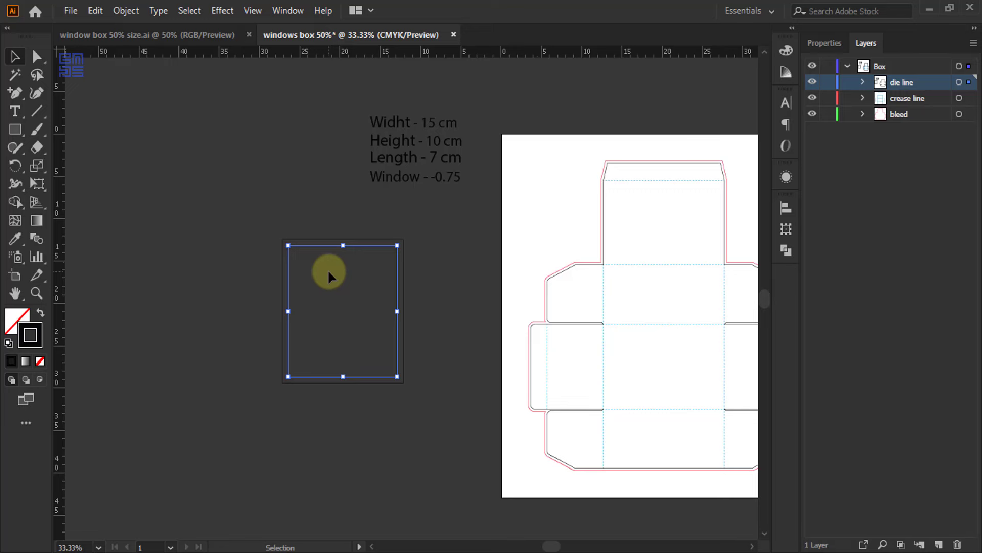
Offset the new inner rectangle's path by another -0.75 cm with Miter joins.
scroll(331, 265, up, 2)
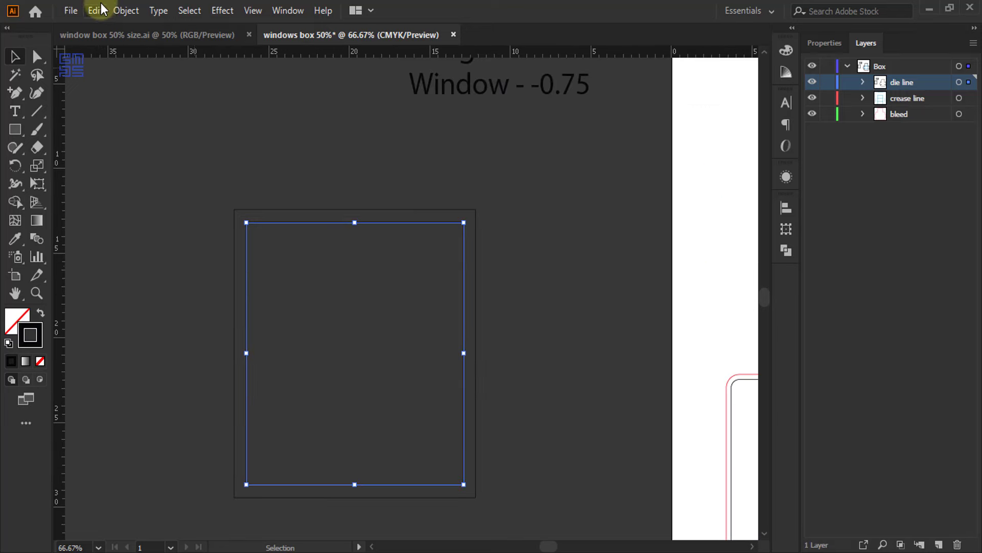
click(126, 10)
mouse_move(256, 366)
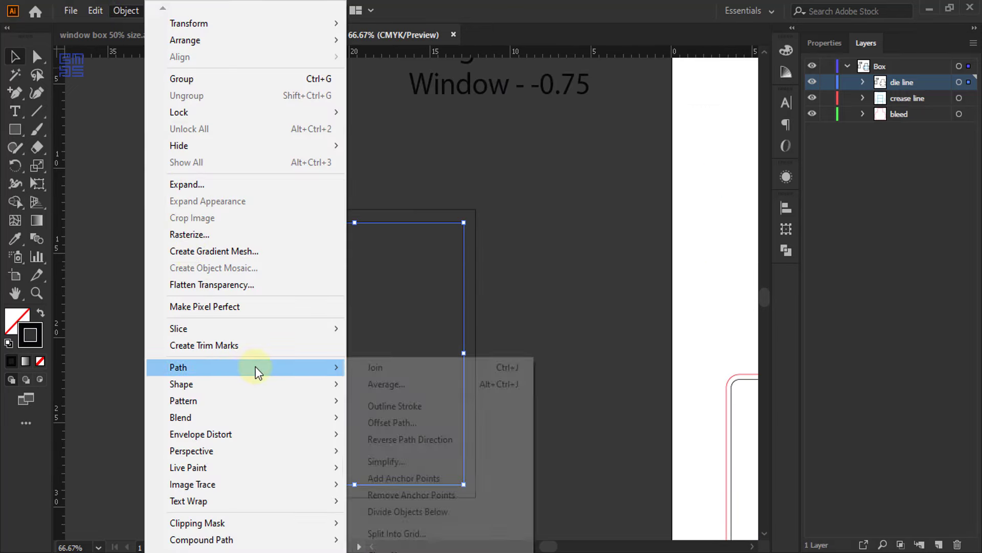
click(402, 422)
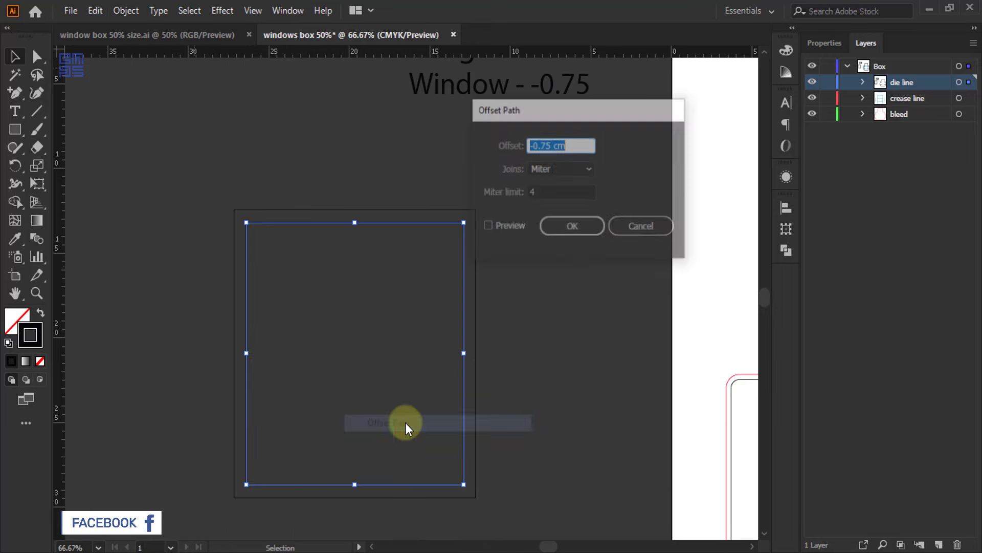
click(487, 226)
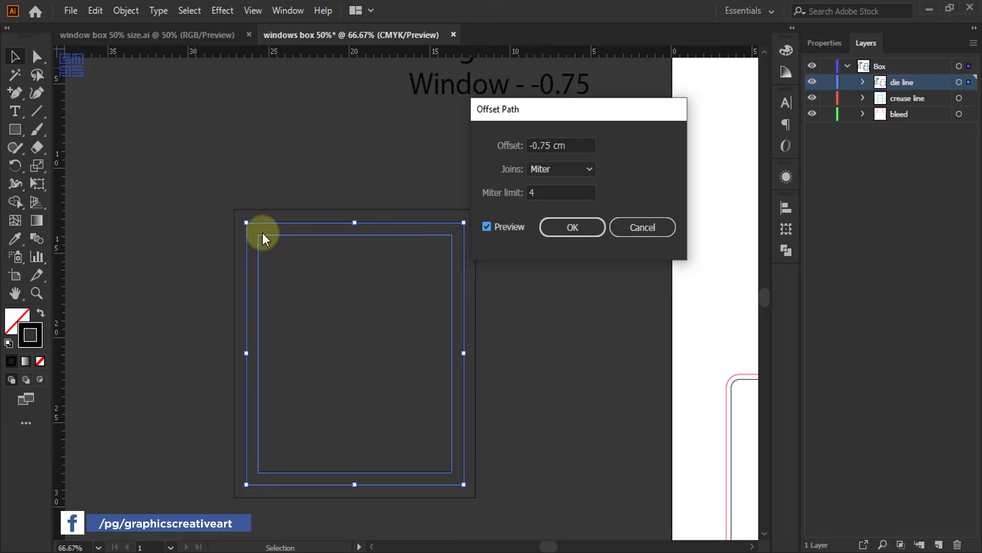
click(574, 227)
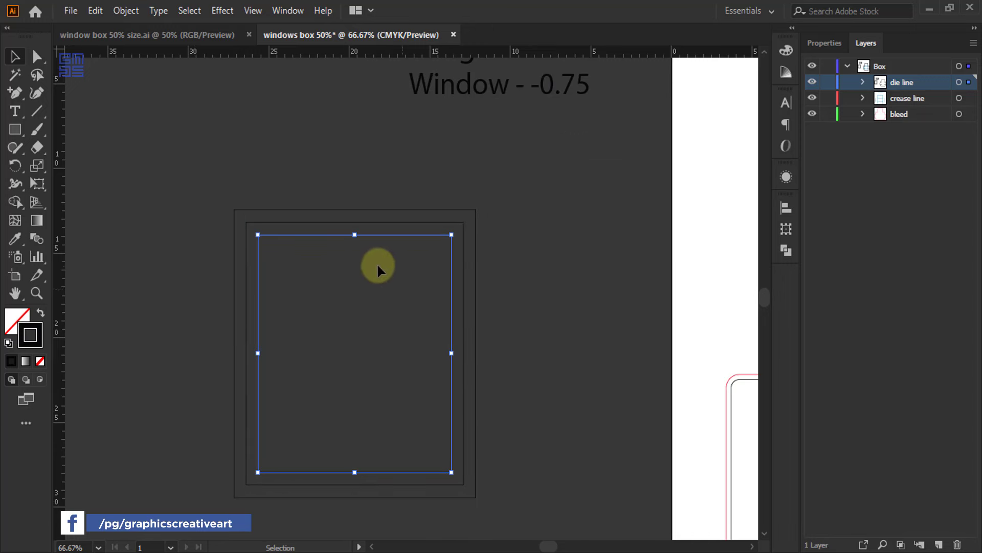
Move the outermost of the three nested rectangles onto the template, aligned with the second and third central panels.
scroll(272, 245, up, 2)
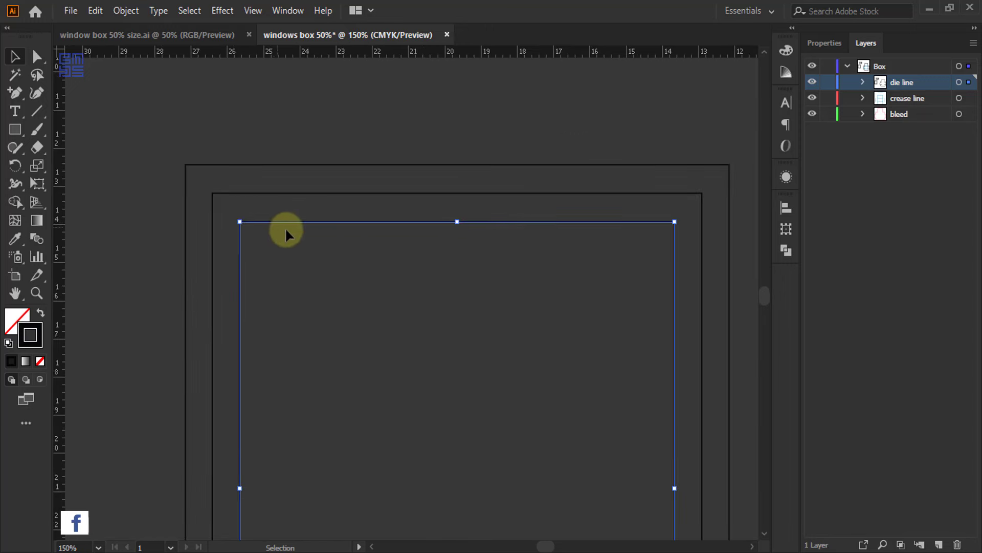
scroll(222, 214, down, 2)
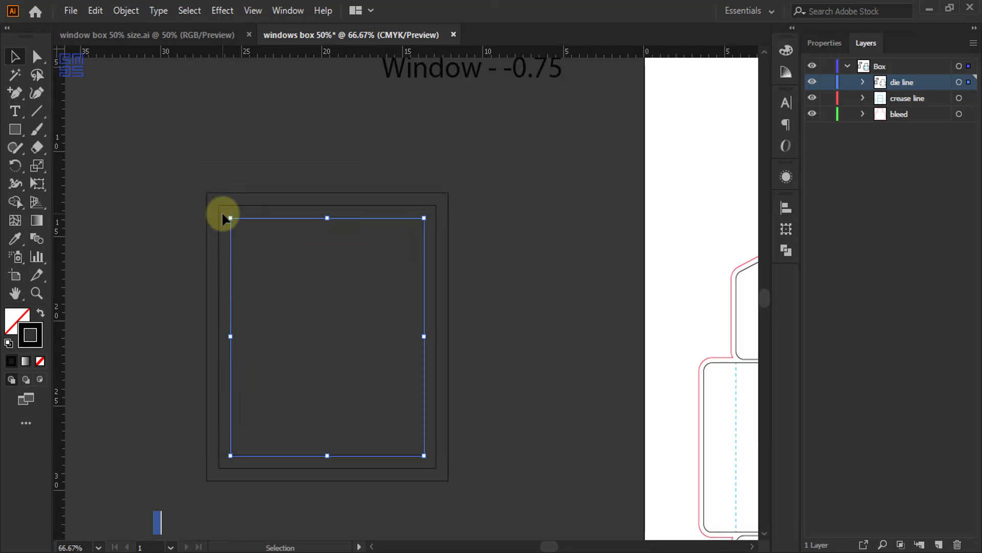
scroll(209, 208, down, 1)
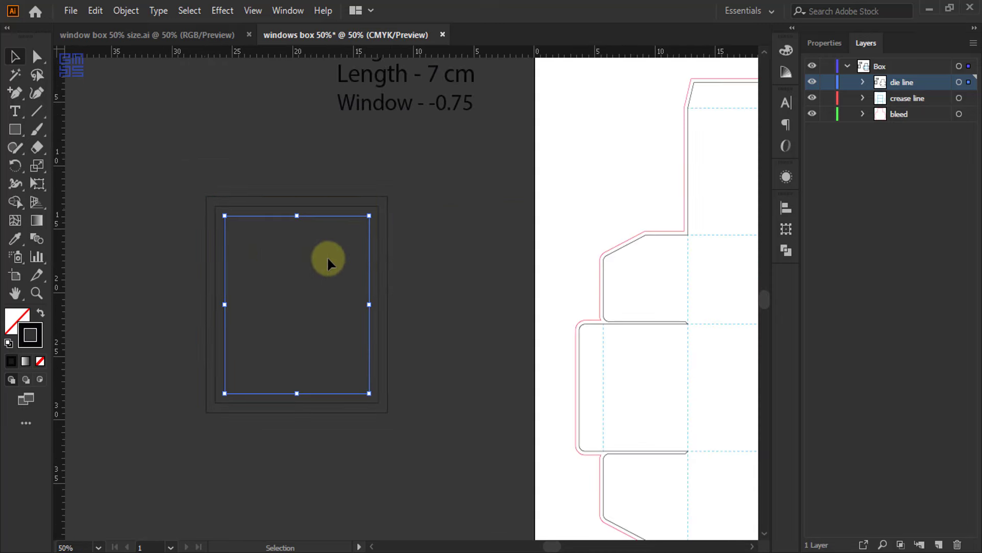
scroll(250, 231, down, 1)
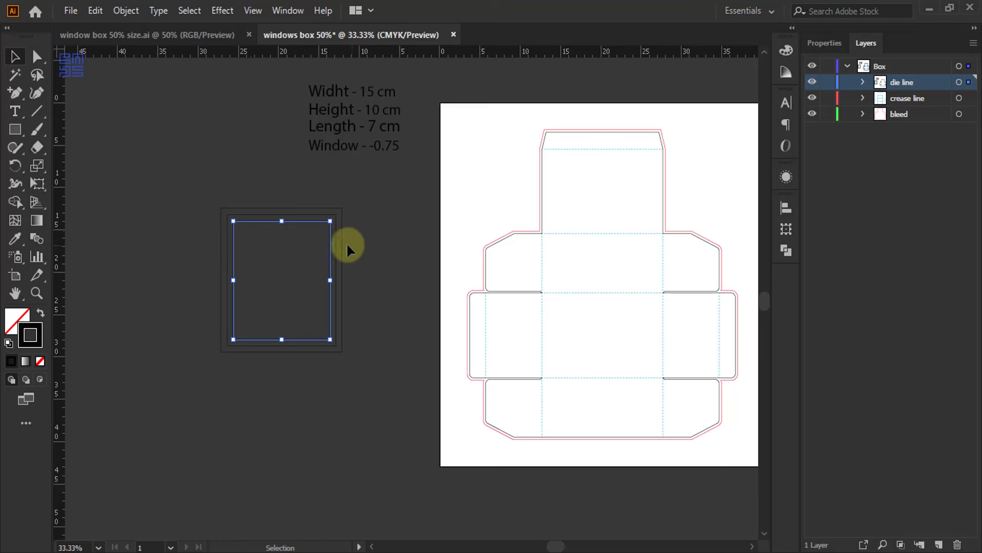
drag(348, 250, 662, 263)
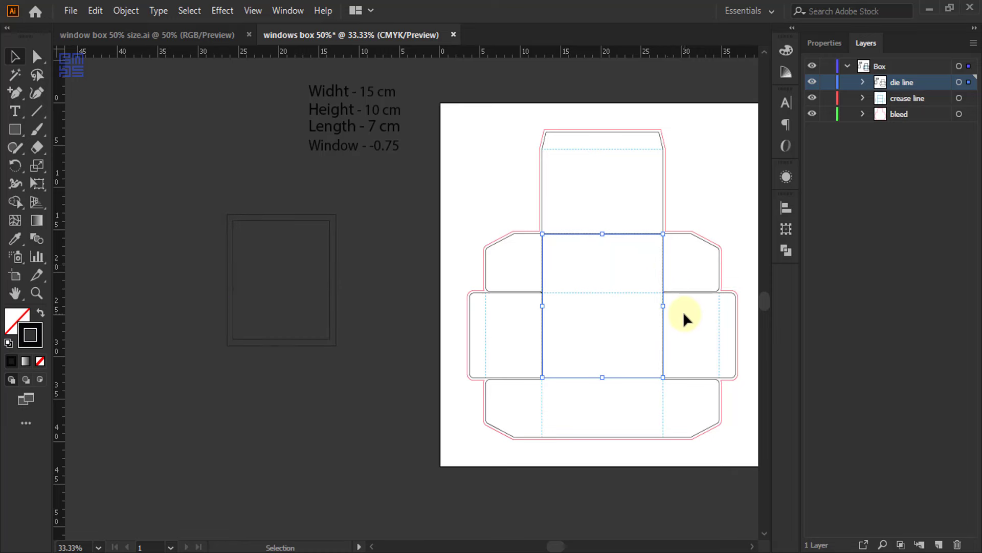
scroll(683, 311, up, 1)
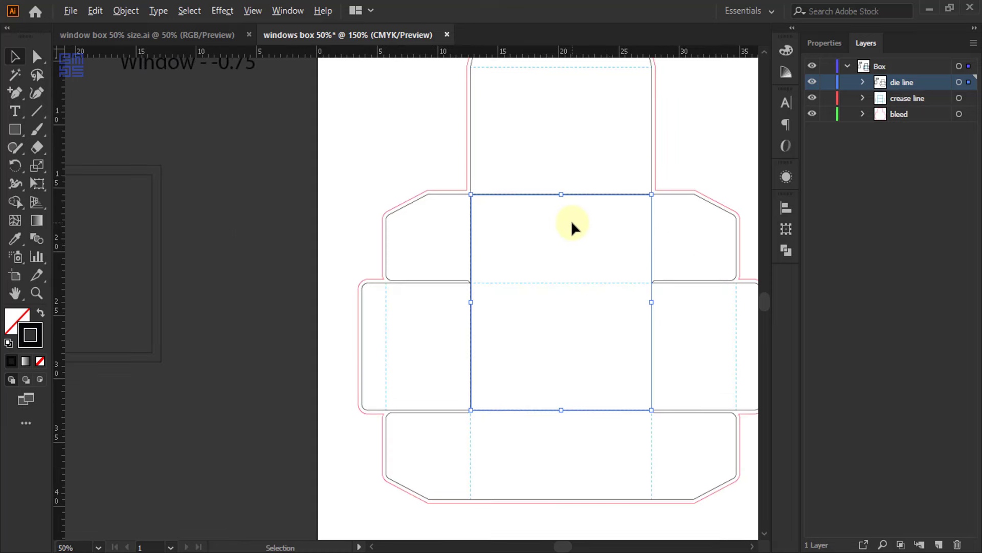
scroll(572, 224, up, 3)
scroll(538, 215, down, 3)
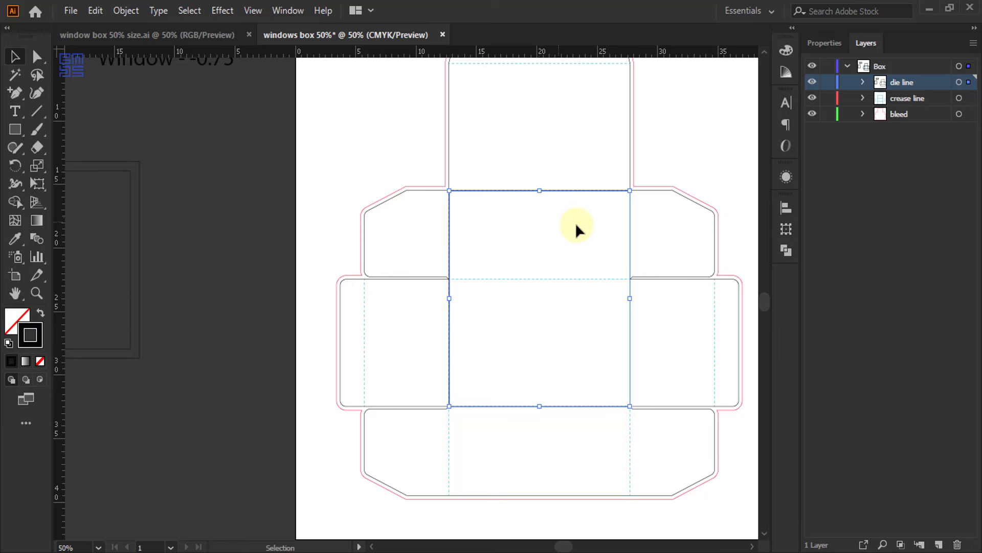
scroll(582, 225, down, 1)
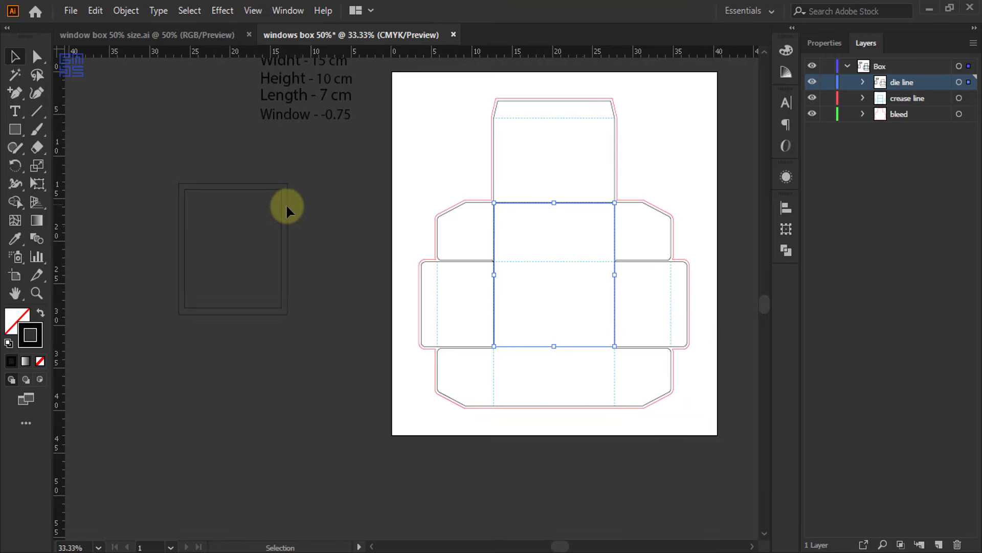
Separate the two remaining nested rectangles, placing the larger one below and the smaller one closer to the artboard.
drag(287, 207, 259, 379)
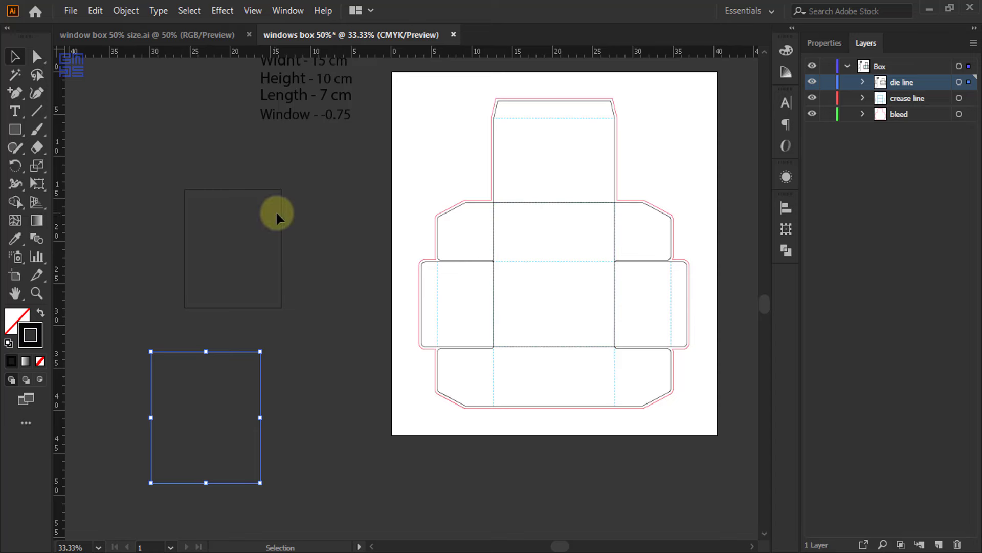
drag(282, 220, 362, 196)
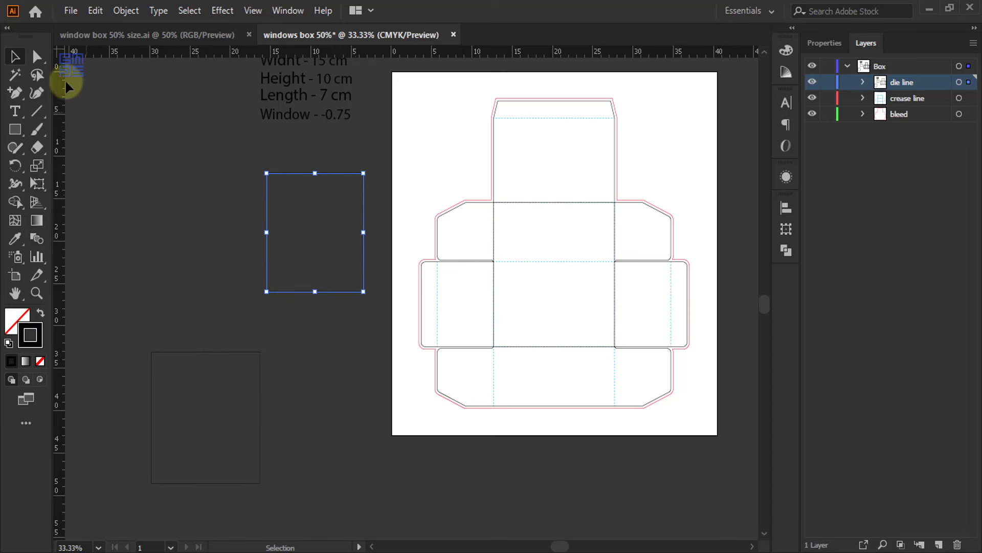
Round all four corners of the smaller rectangle beside the artboard with the Direct Selection tool.
click(37, 56)
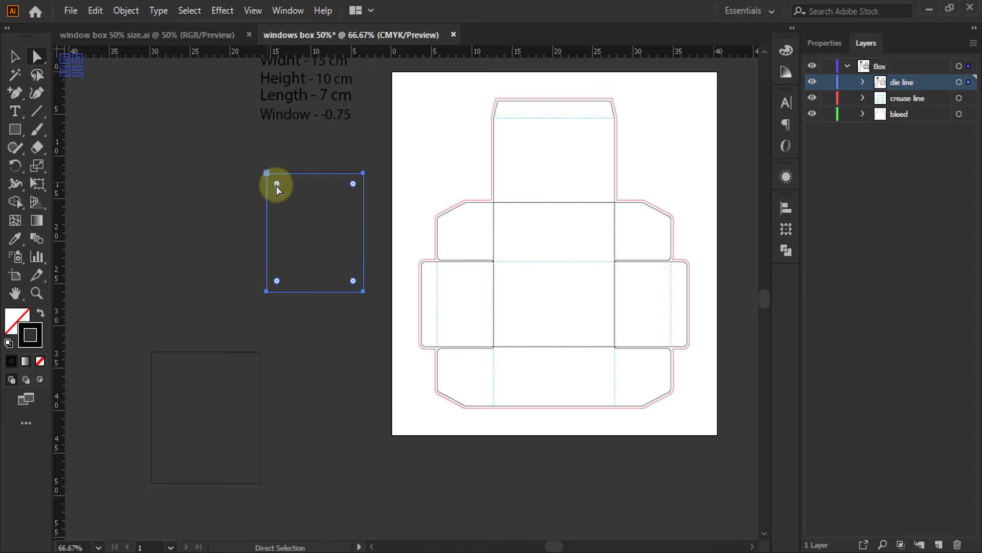
scroll(274, 185, up, 2)
click(824, 42)
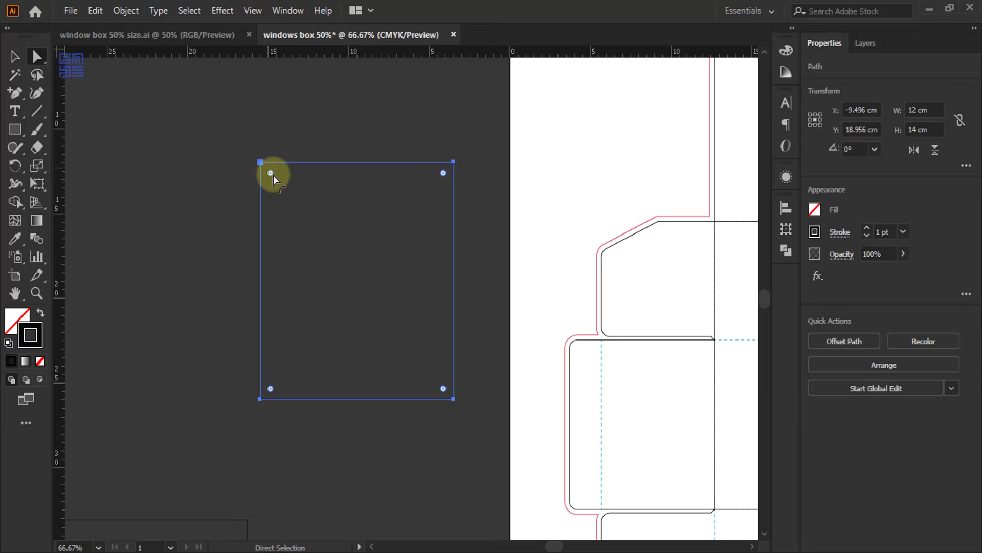
drag(275, 177, 276, 177)
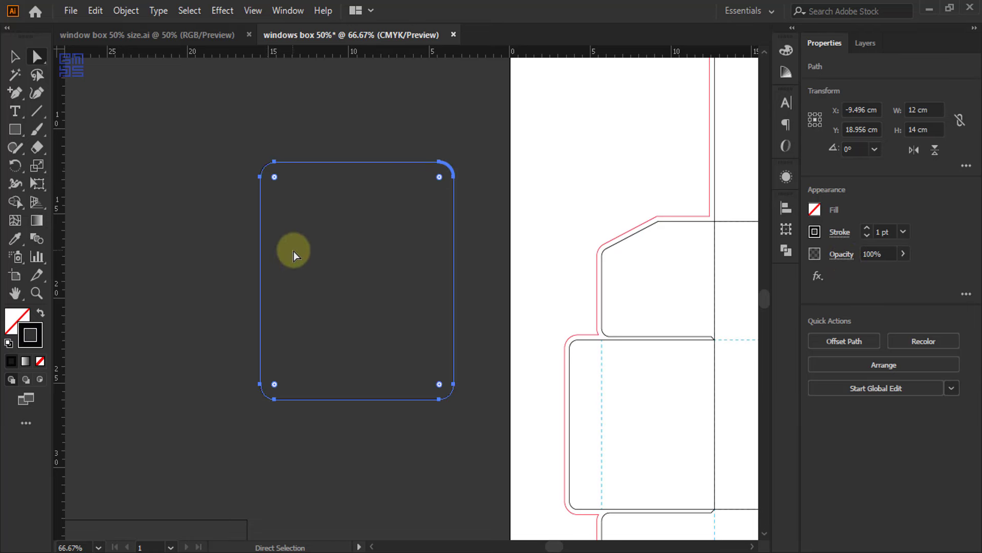
scroll(293, 250, right, 2)
scroll(296, 197, down, 1)
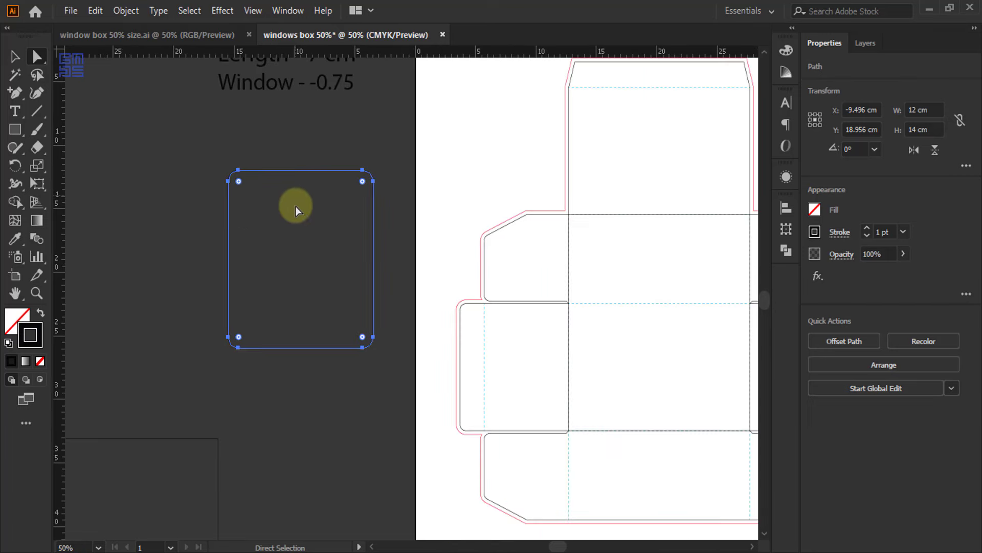
Centre the rounded rectangle horizontally and vertically on the reference rectangle over the central panels, then delete the reference rectangle.
click(15, 56)
click(158, 207)
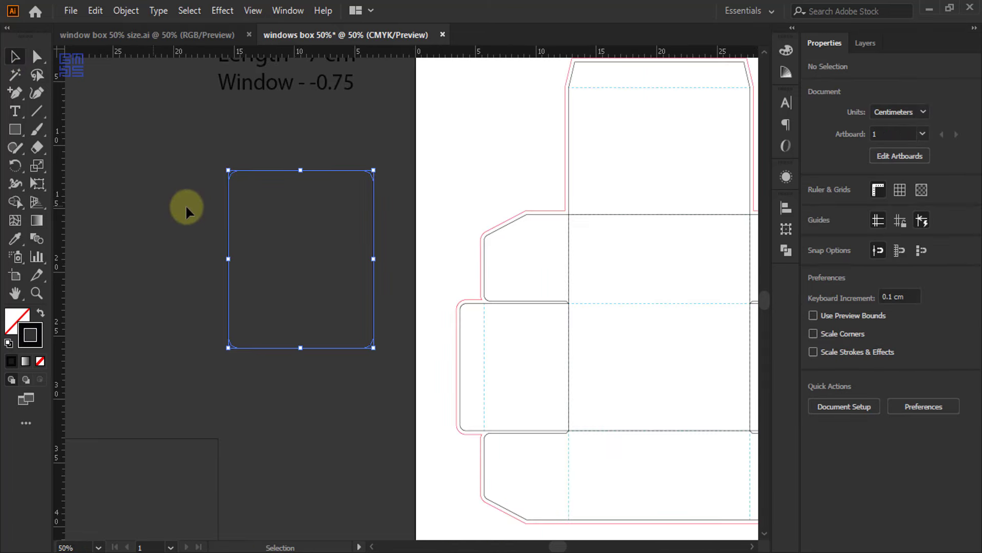
scroll(185, 204, down, 2)
scroll(337, 245, up, 2)
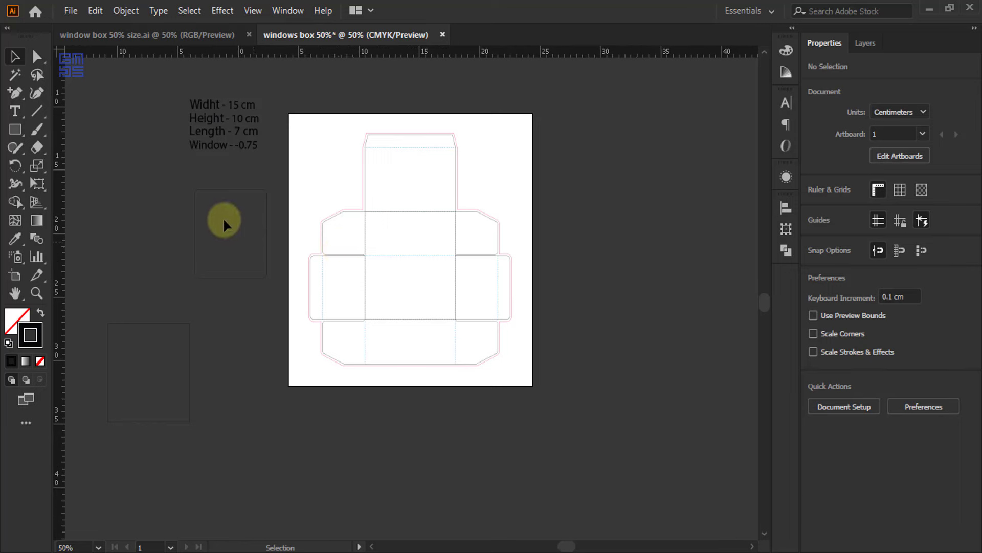
click(503, 176)
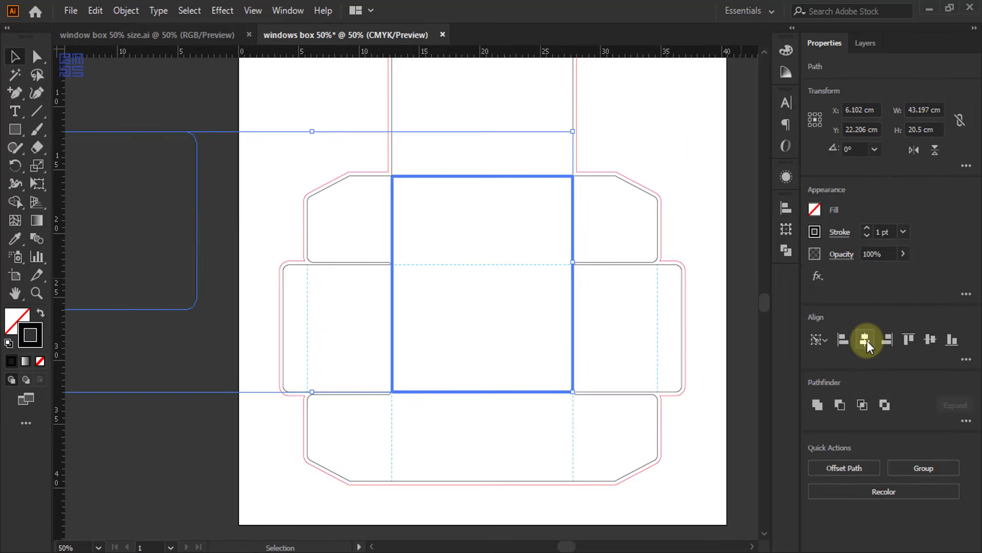
click(865, 339)
click(930, 339)
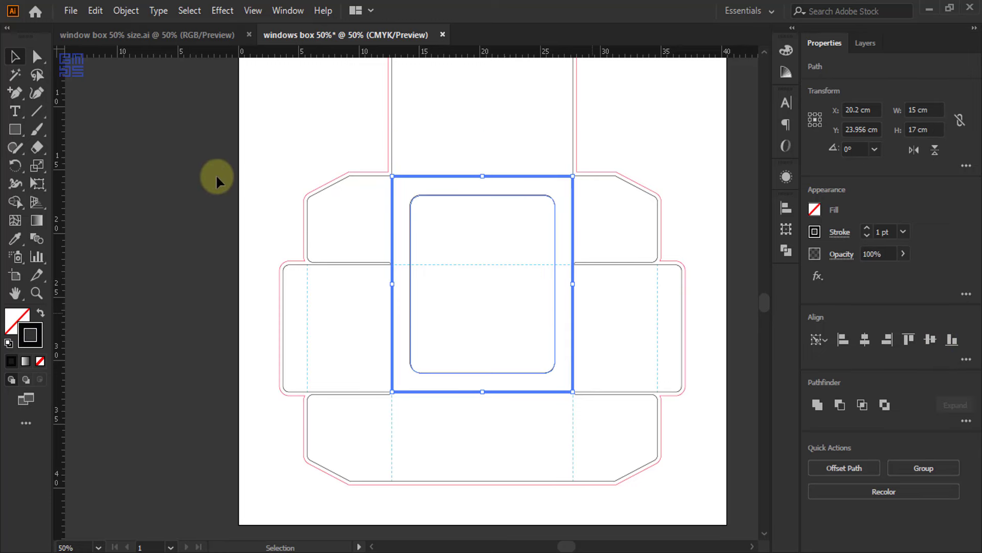
click(167, 166)
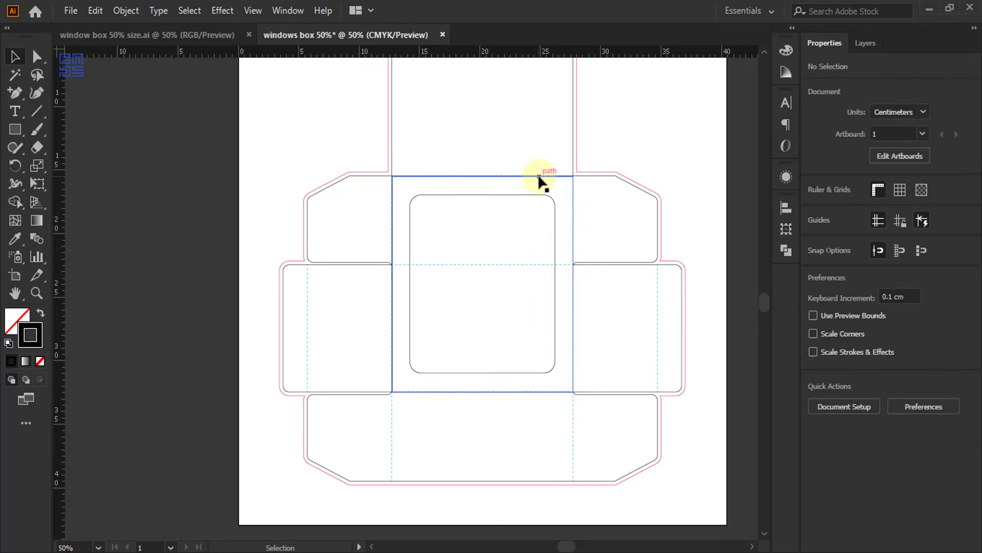
drag(539, 177, 223, 164)
key(Delete)
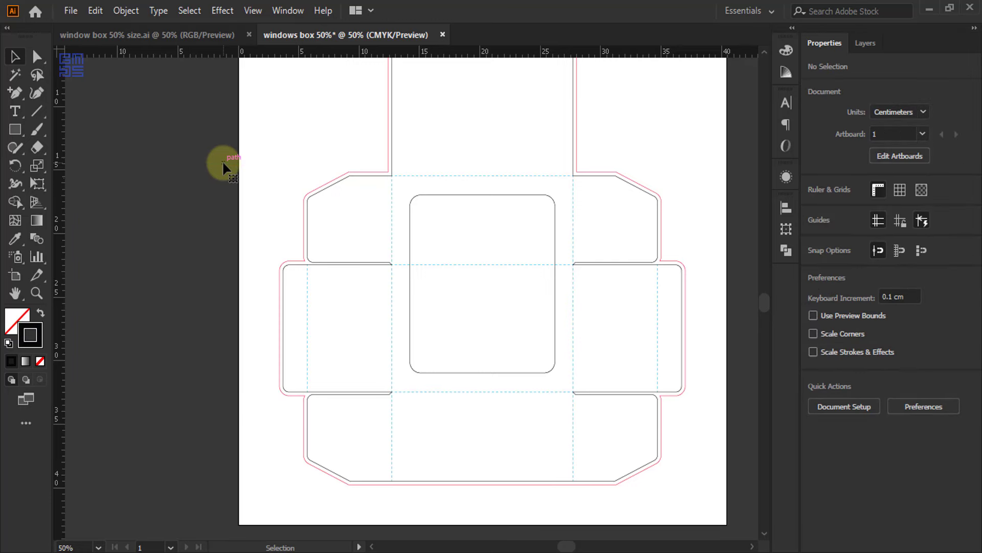
Cut the rounded window outline and paste it in place on the die line sublayer.
scroll(447, 183, up, 2)
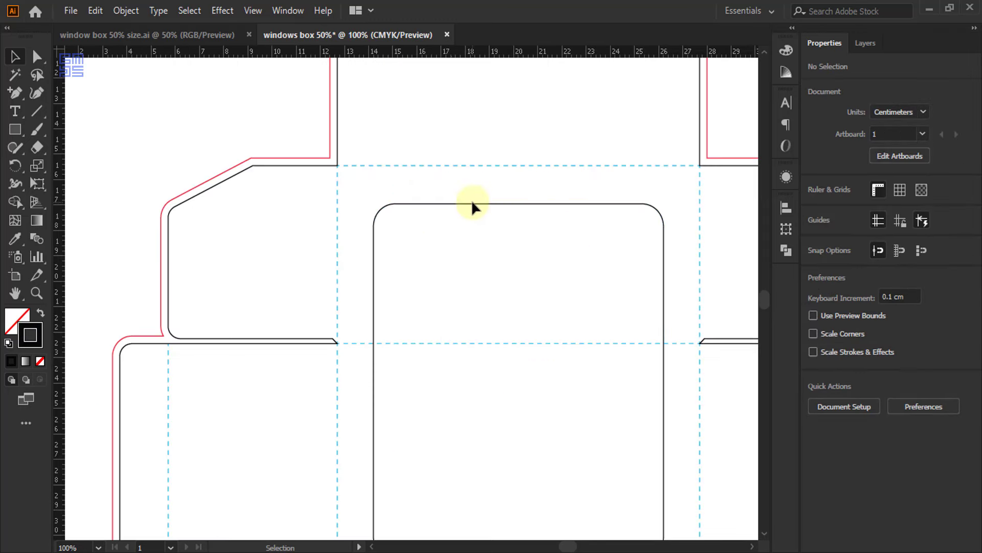
drag(346, 245, 526, 251)
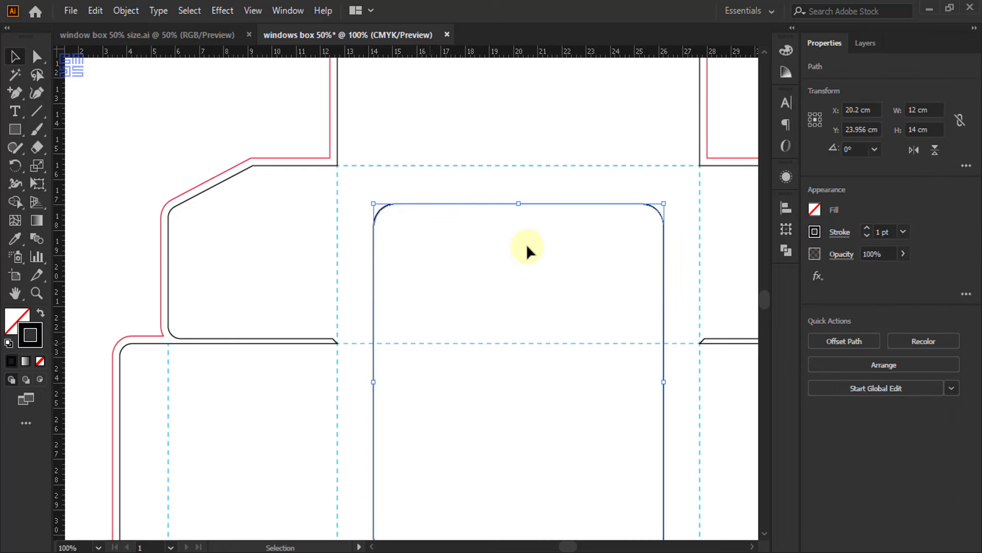
scroll(431, 207, down, 1)
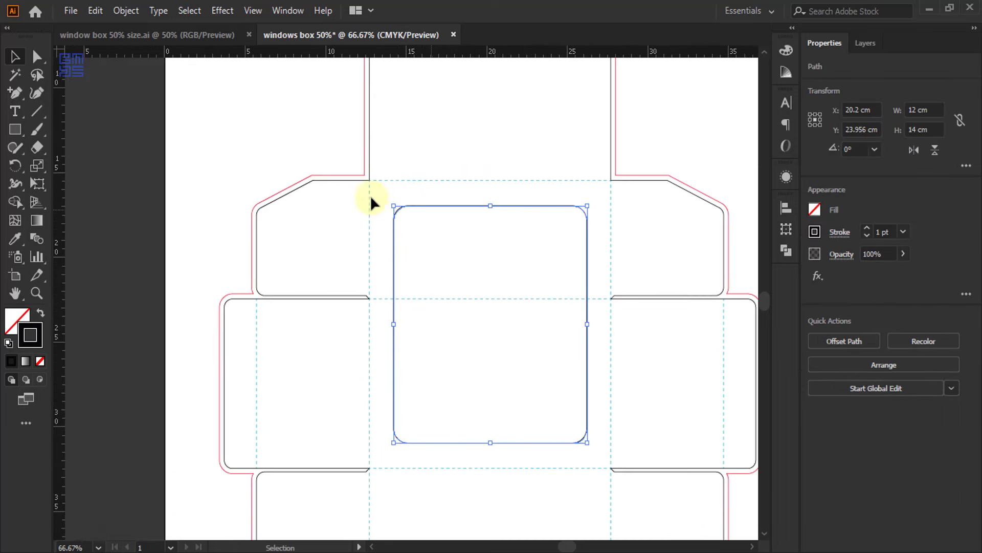
click(95, 10)
click(116, 67)
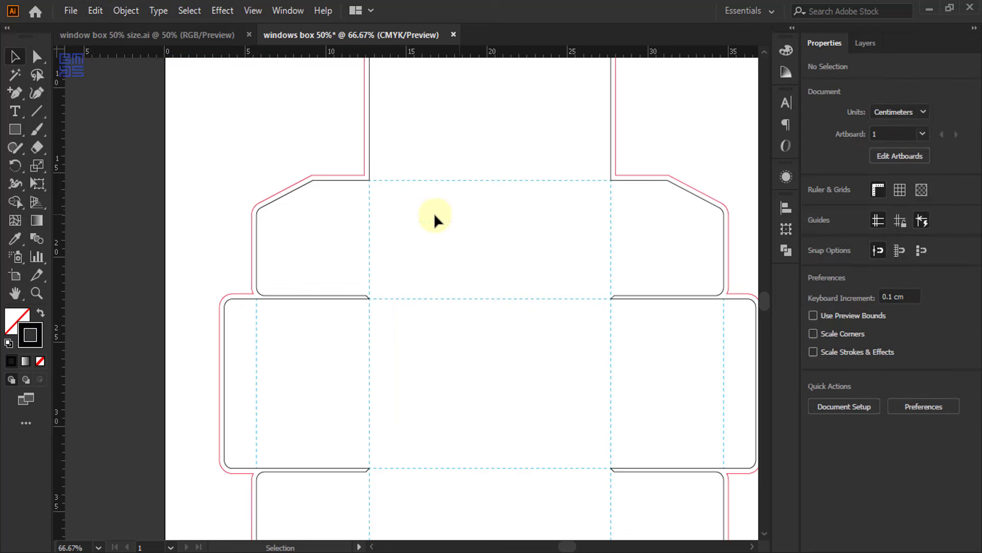
click(874, 44)
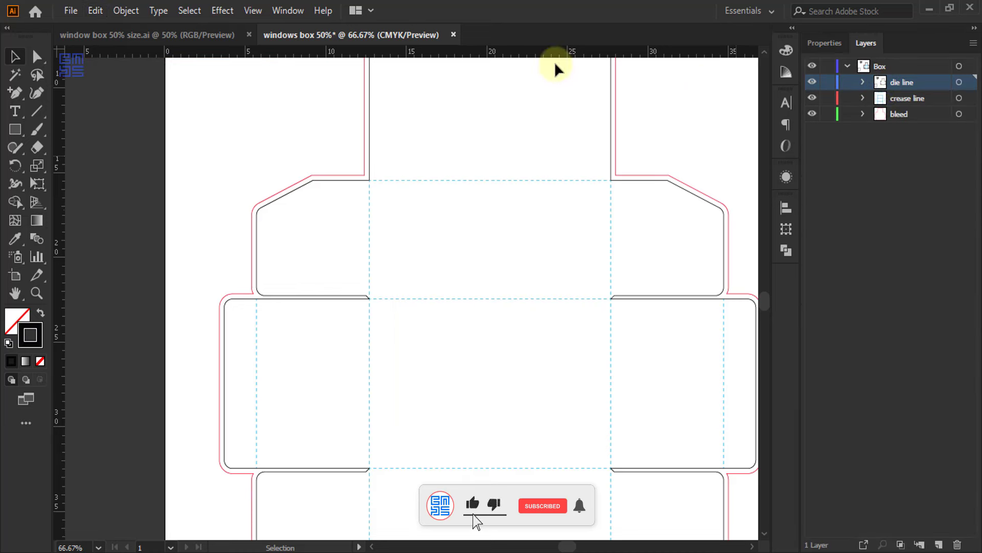
click(97, 12)
click(120, 149)
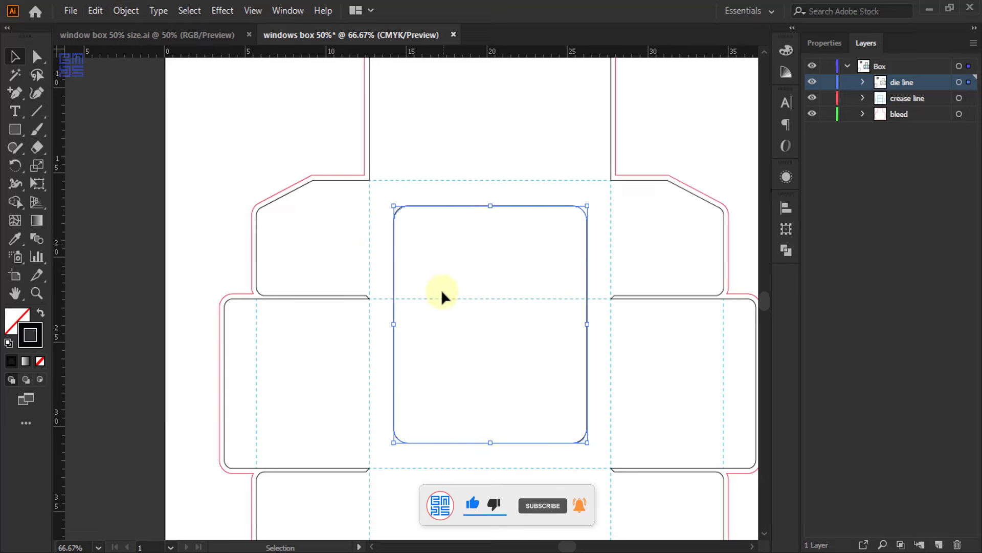
Combine the rounded window outline and the box's die-line outline into one compound path.
scroll(386, 197, up, 2)
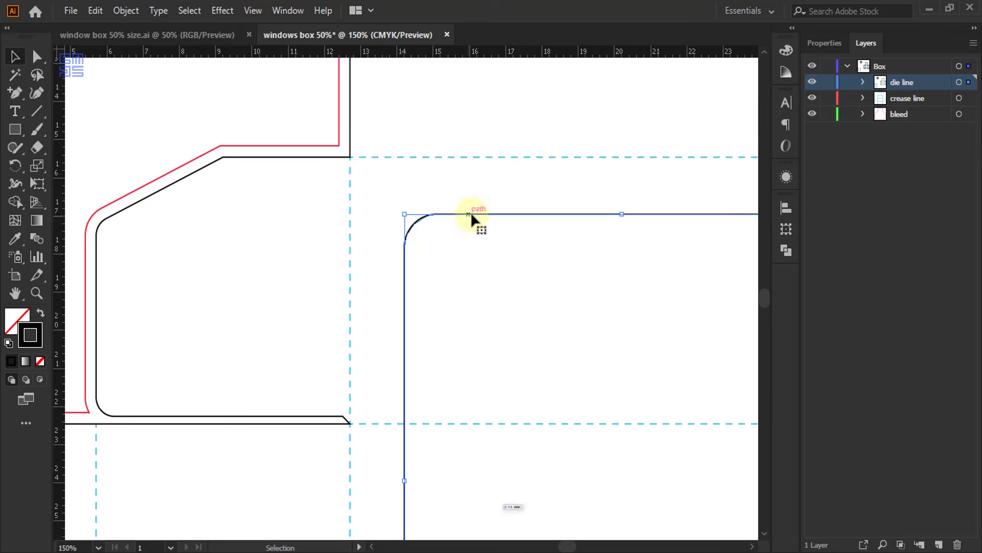
click(315, 158)
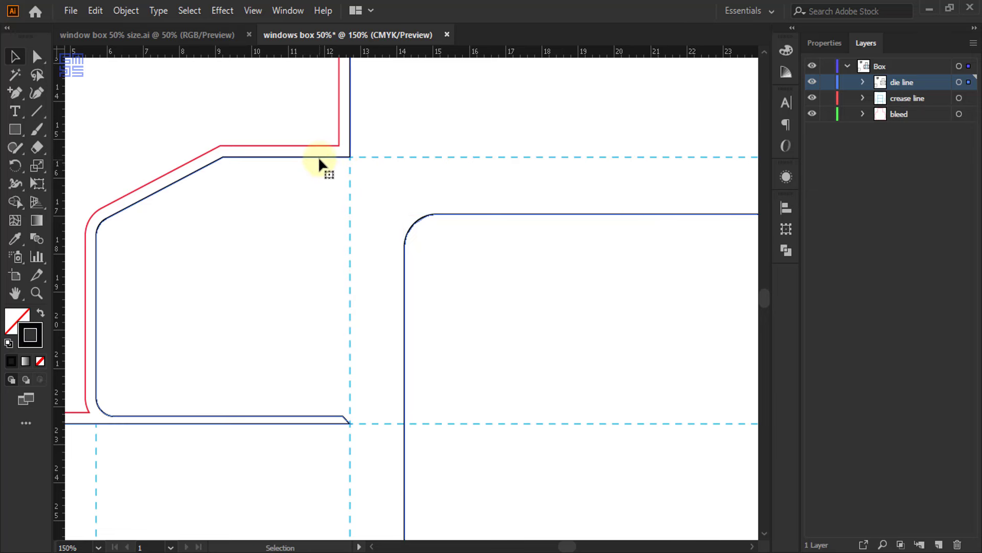
drag(318, 157, 471, 121)
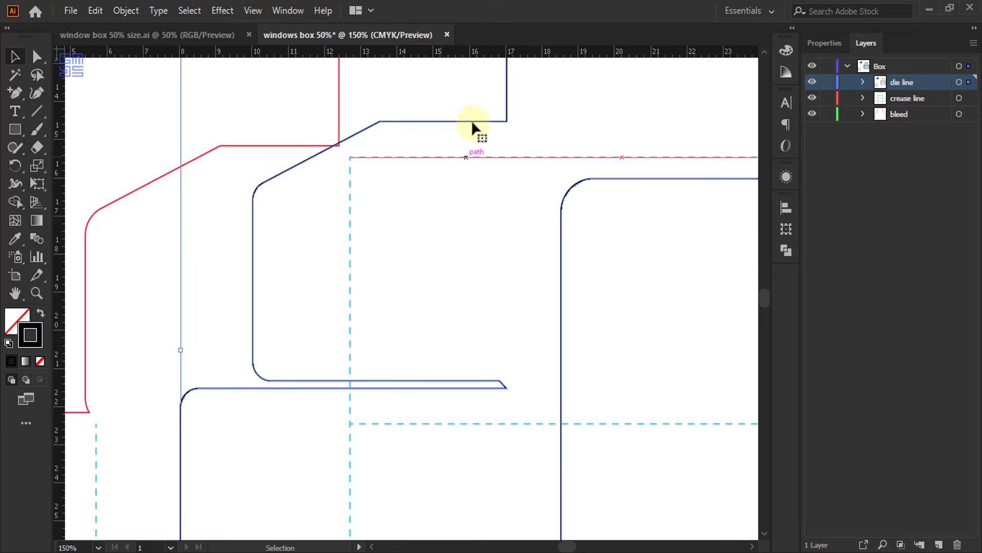
key(ctrl+z)
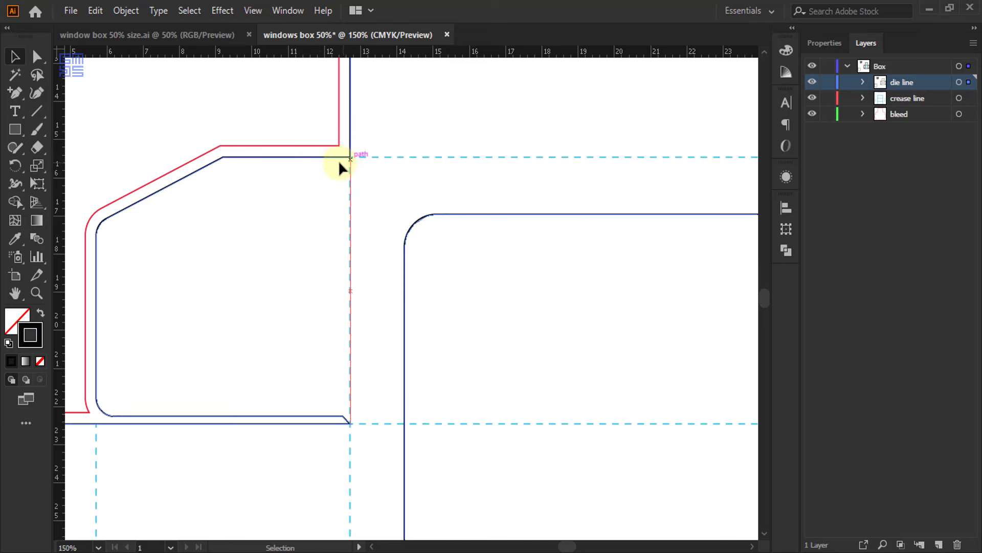
right_click(421, 217)
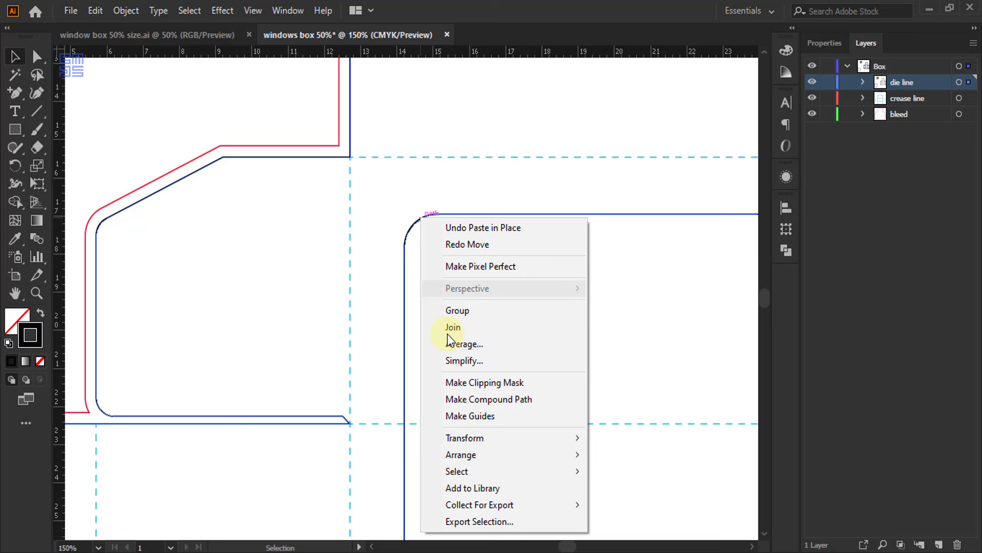
click(474, 404)
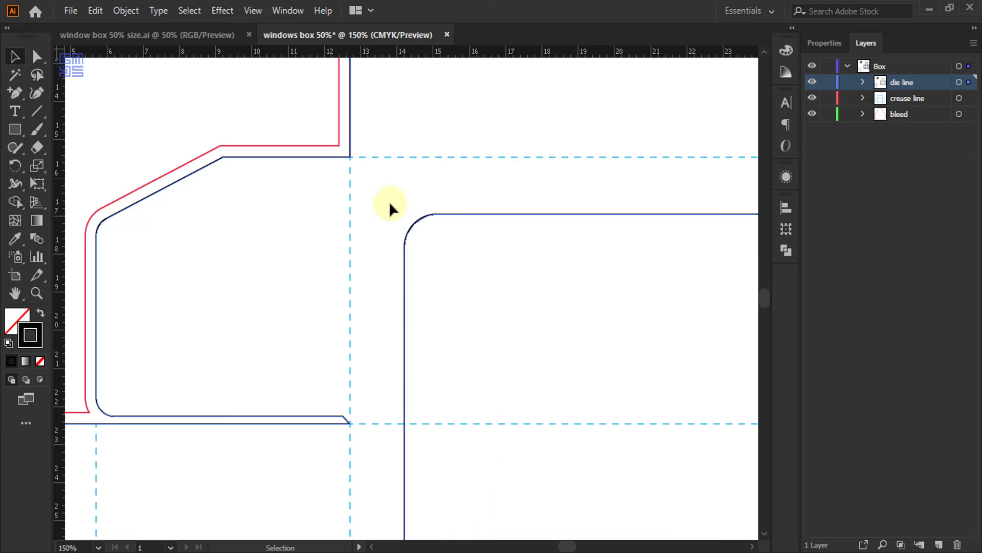
scroll(358, 161, down, 3)
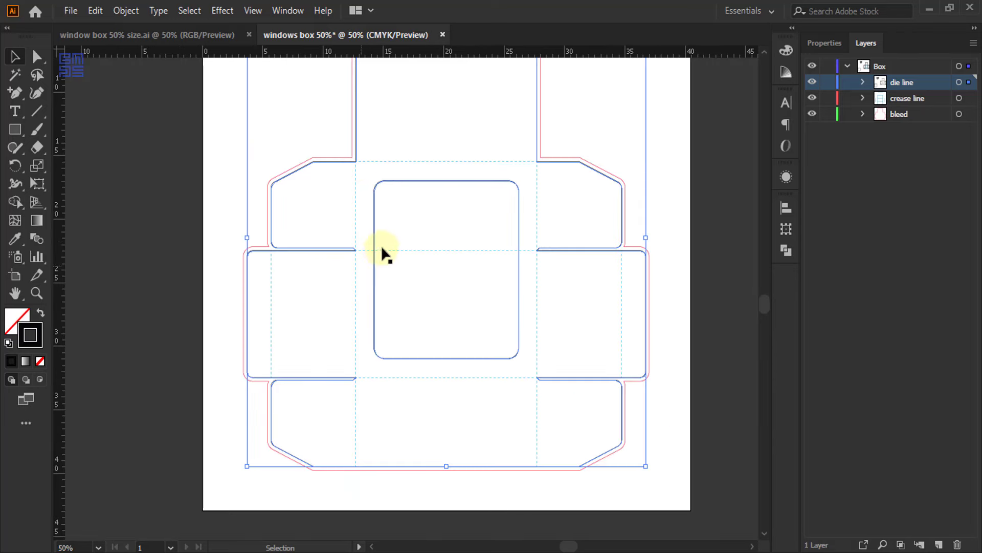
Test-move the compound die line to check that the window follows it, and undo the move.
click(143, 146)
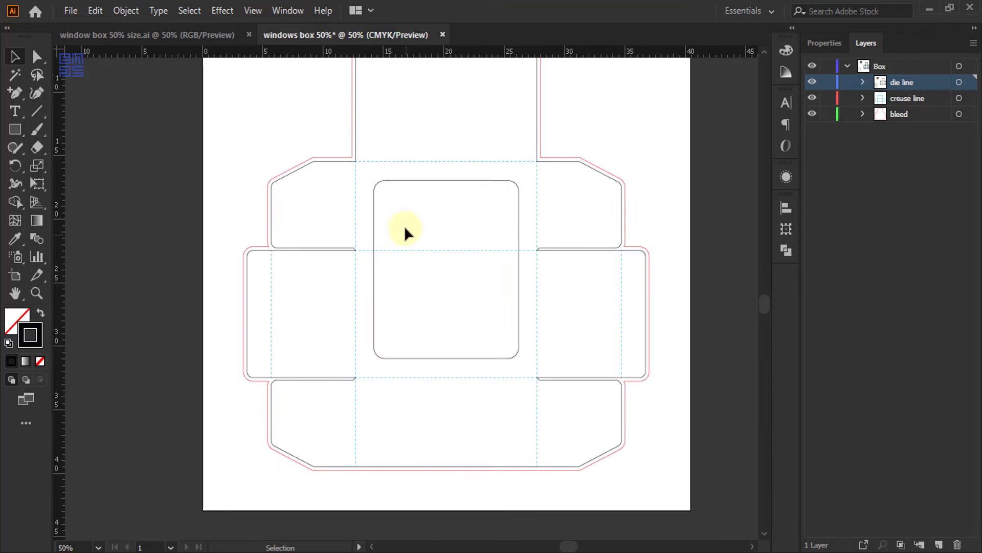
drag(375, 219, 522, 268)
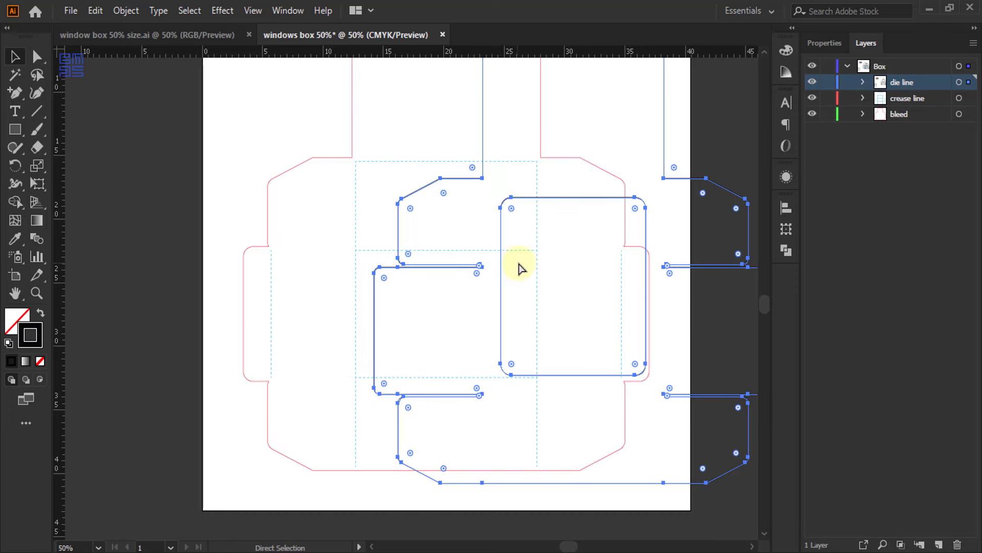
key(ctrl+z)
Move the remaining square-cornered rectangle about 12.7 cm across and 19 cm up, placing it beside the artboard.
click(848, 66)
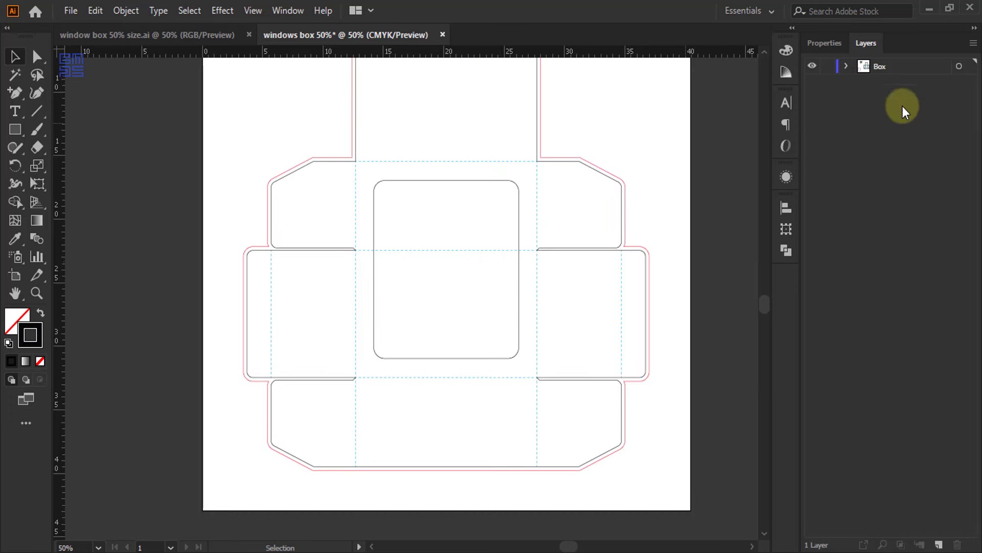
scroll(404, 388, down, 1)
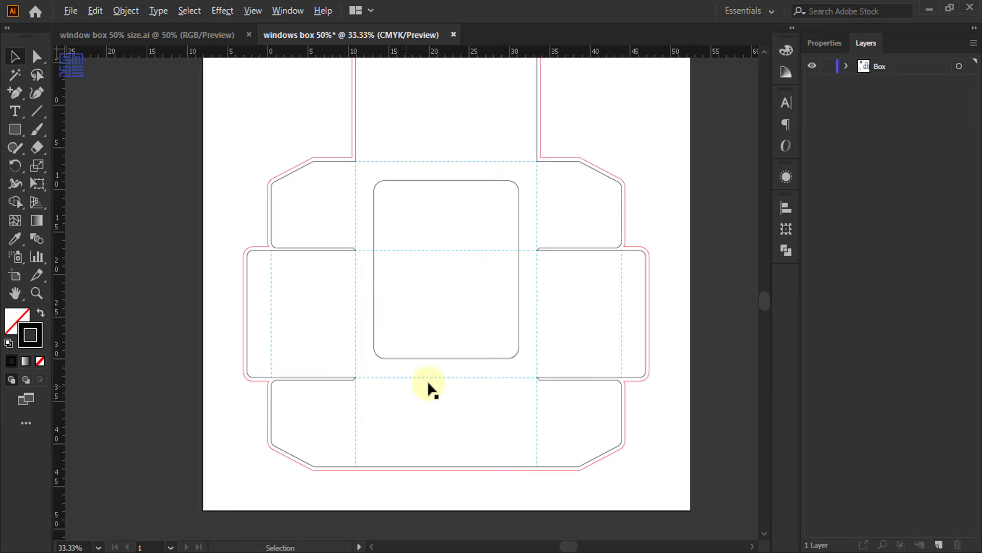
drag(137, 411, 240, 250)
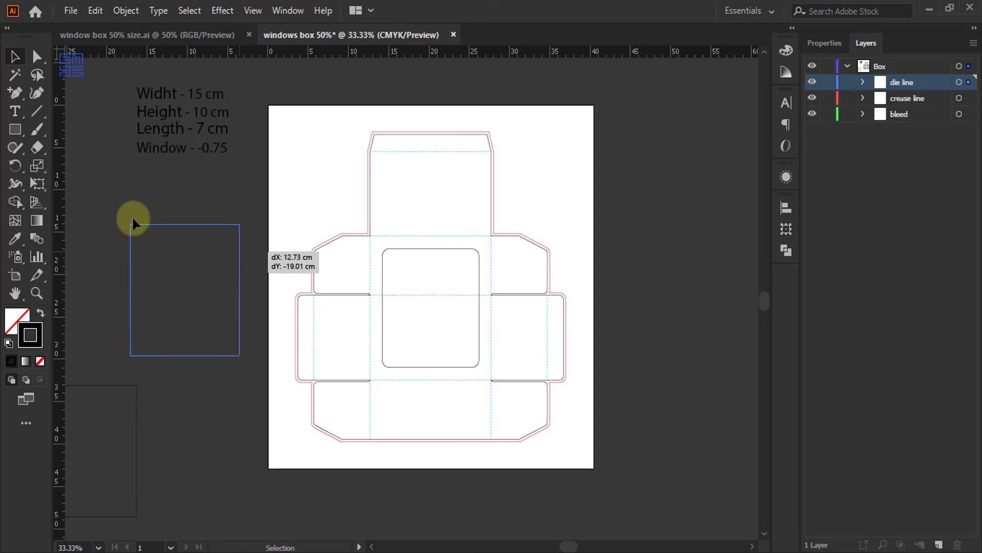
Create a new top-level layer above the Box layer and name it "window".
click(939, 544)
key(ctrl+z)
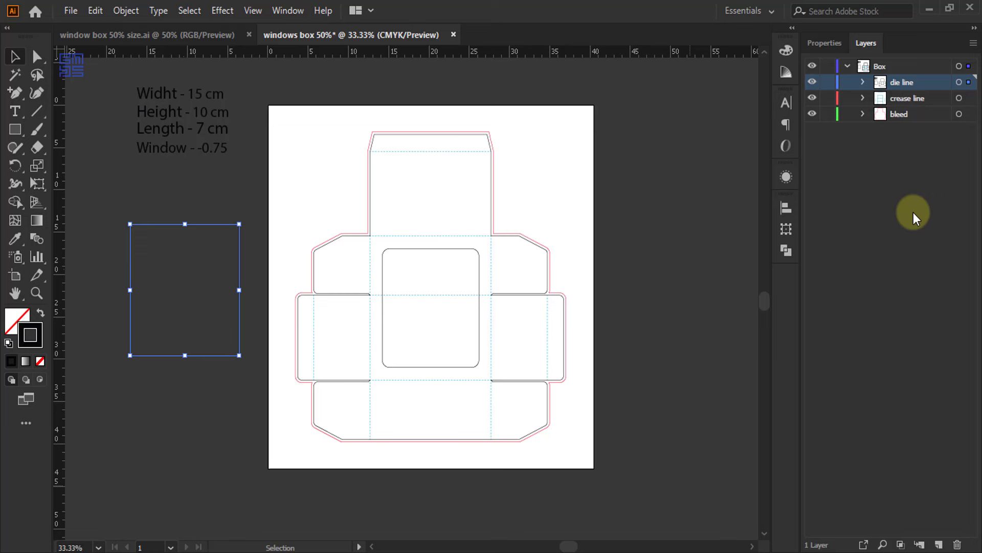
click(847, 66)
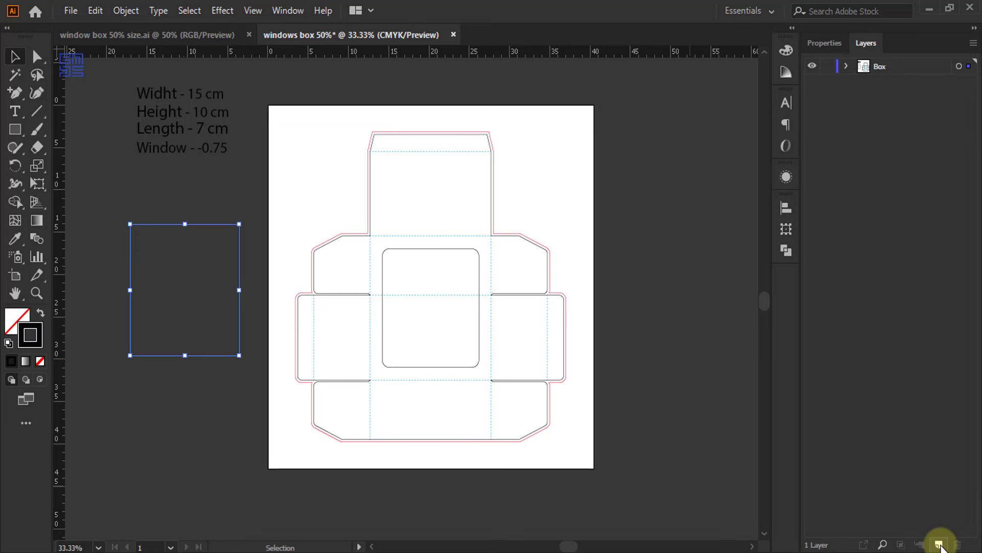
click(939, 544)
double_click(885, 66)
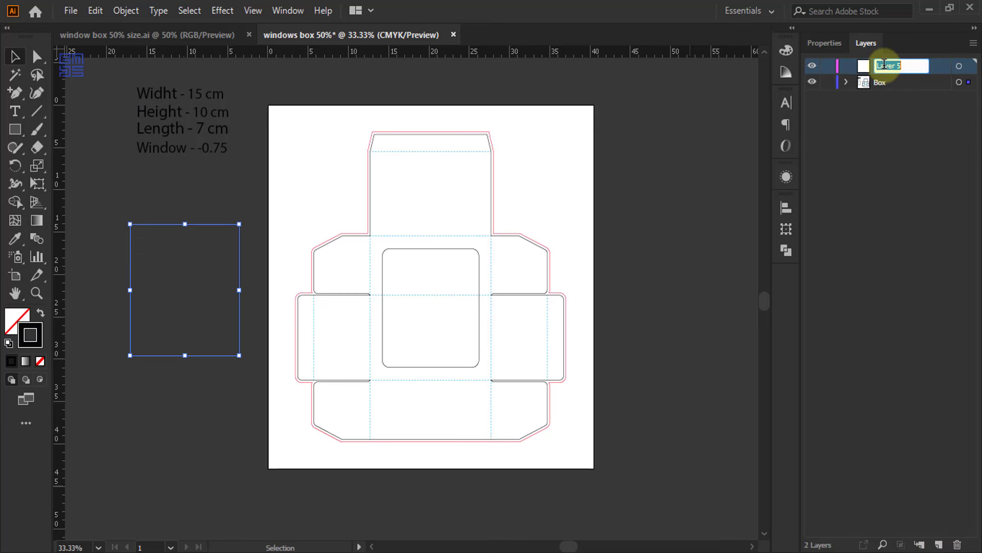
key(BackSpace)
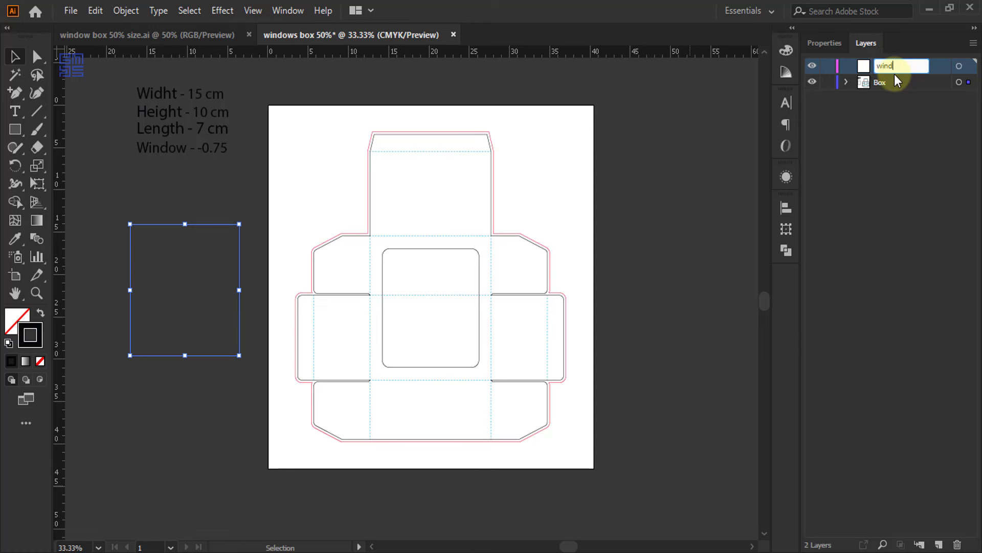
key(Return)
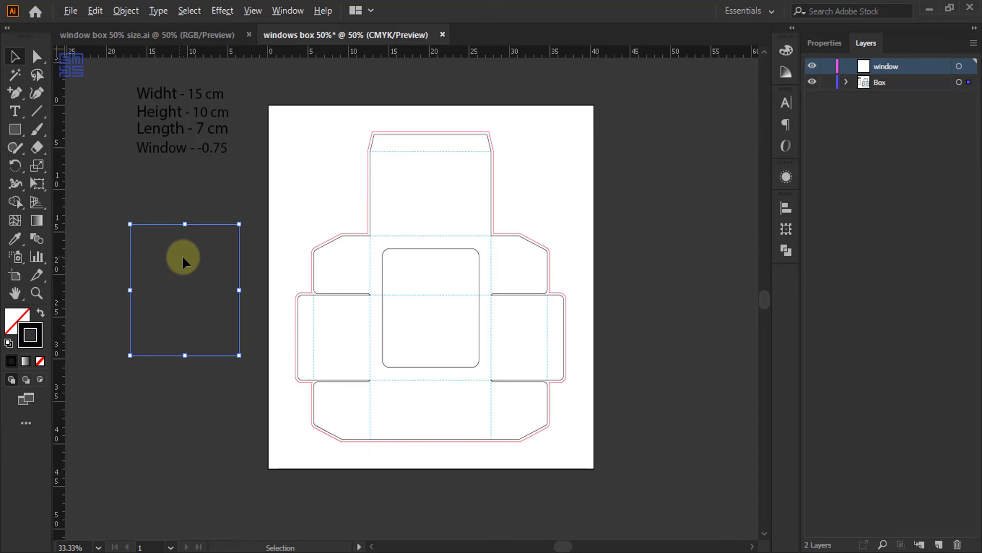
Place the square-cornered rectangle around the rounded window to compare their sizes, and return it beside the artboard.
scroll(182, 254, up, 2)
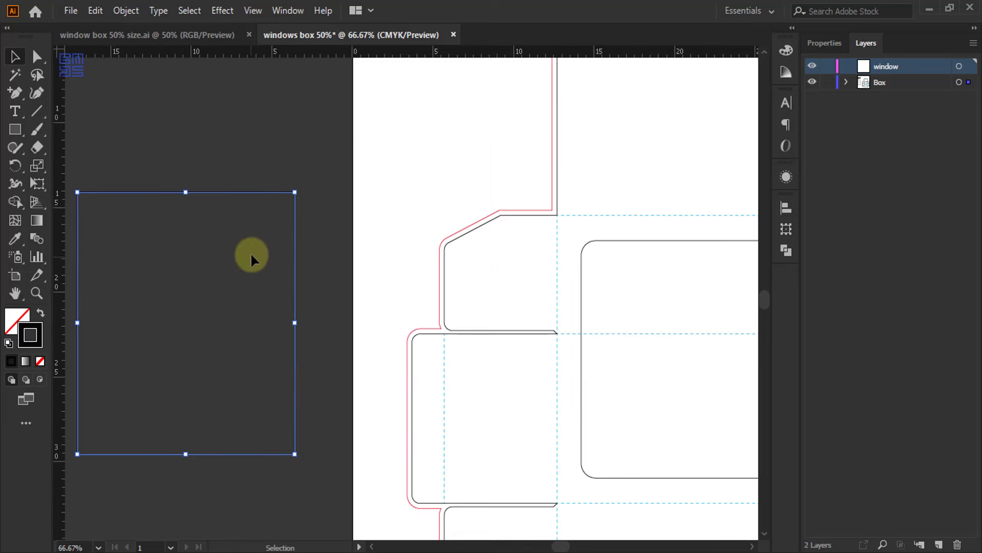
scroll(250, 253, down, 1)
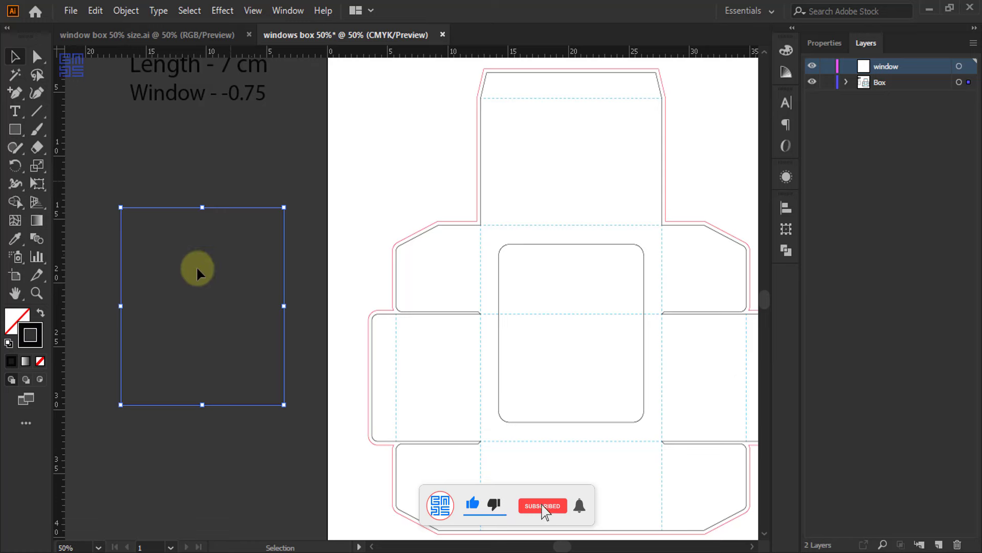
drag(253, 208, 624, 237)
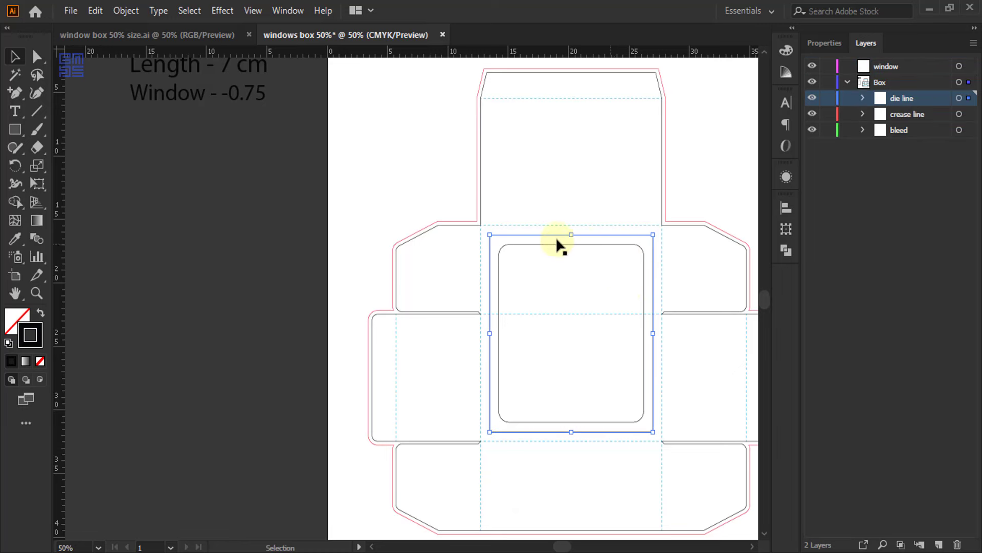
scroll(452, 239, down, 1)
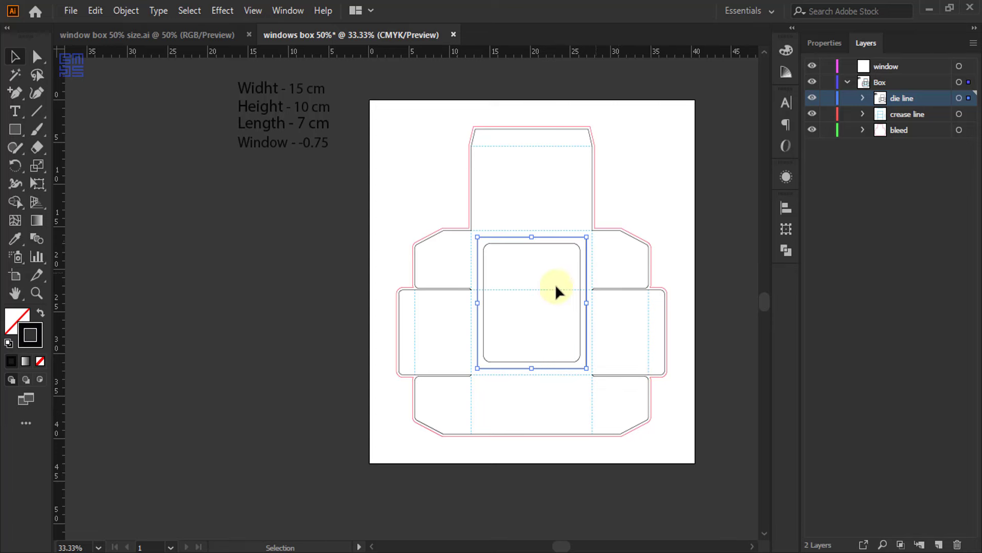
scroll(548, 290, up, 2)
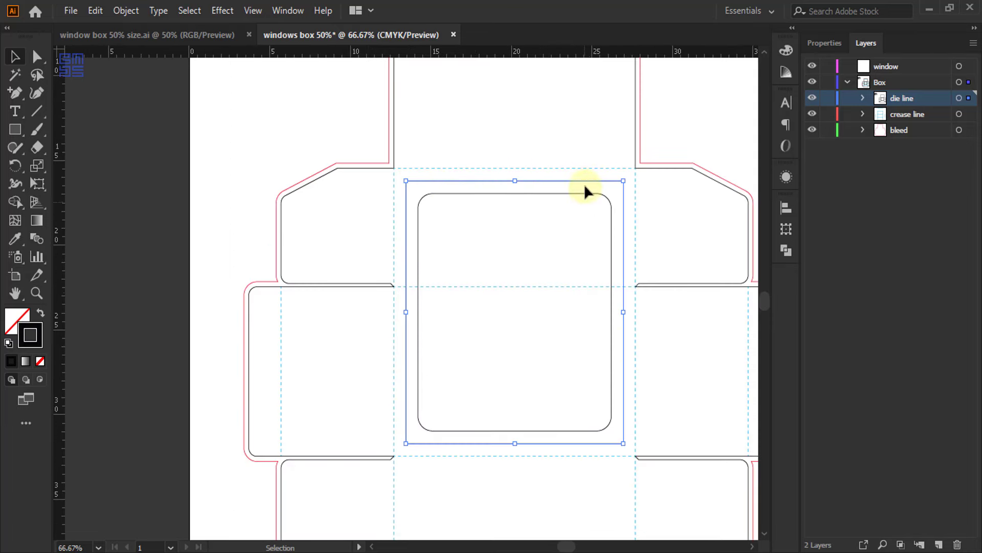
drag(585, 179, 272, 247)
scroll(554, 275, down, 2)
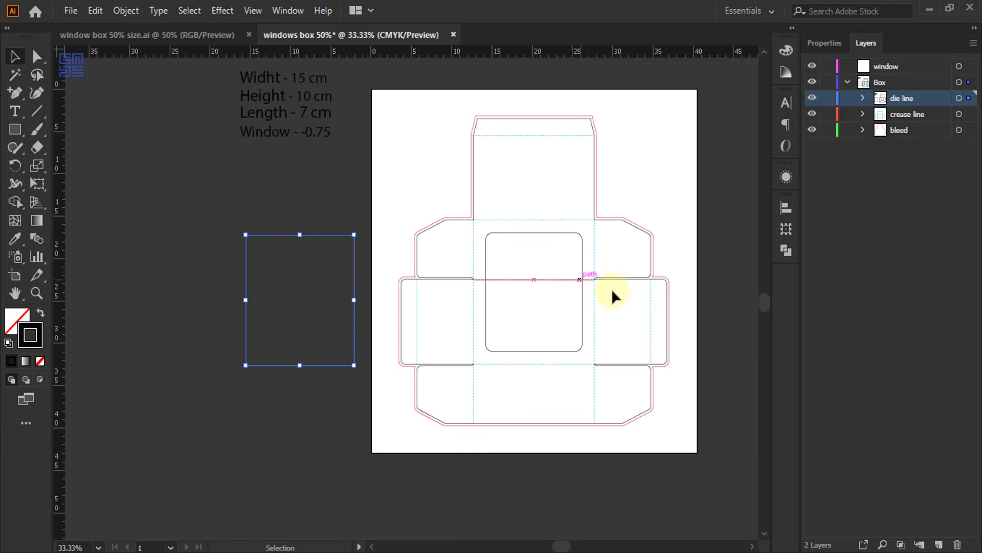
Duplicate the artboard without its artwork, placing the empty 40.4 × 42.91 cm copy beside the original.
scroll(613, 291, down, 1)
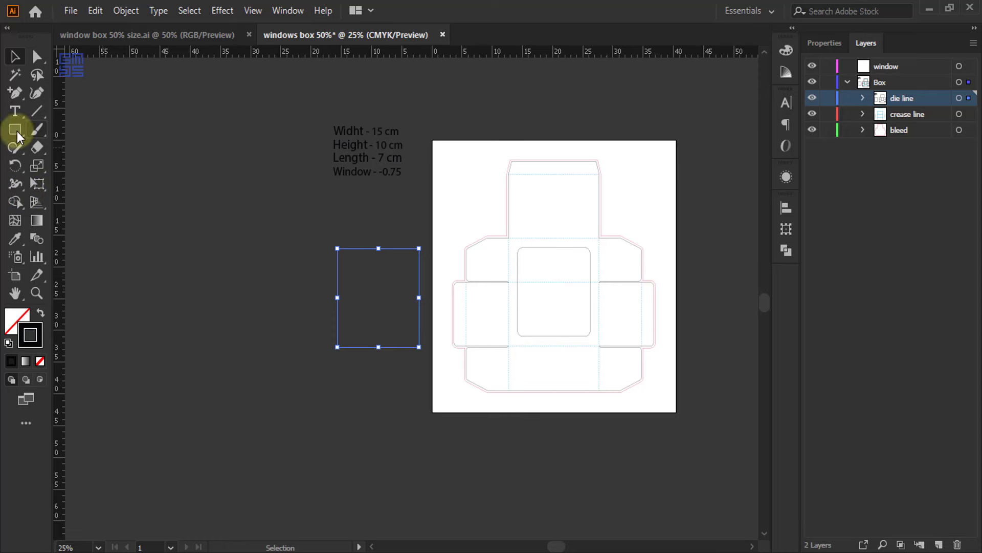
click(15, 275)
click(588, 303)
click(828, 44)
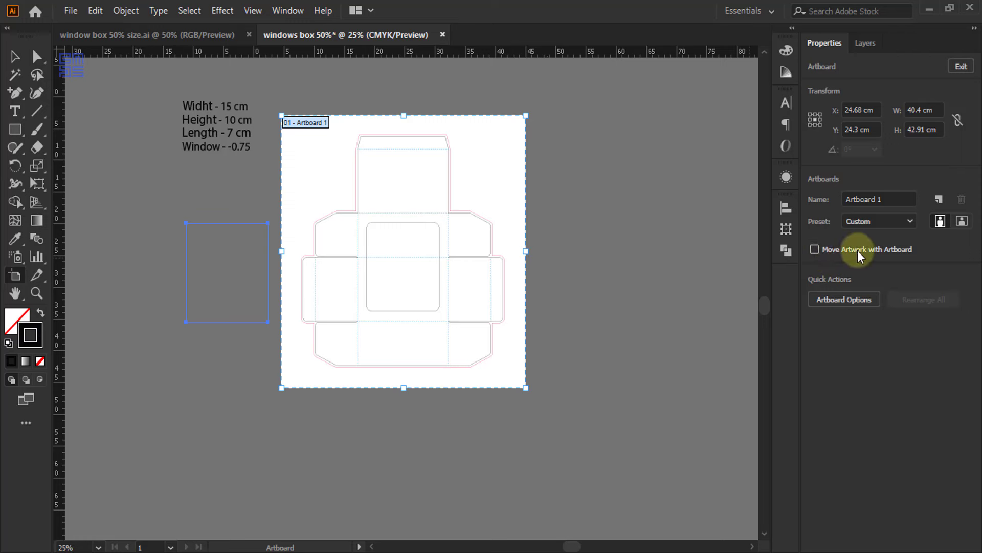
drag(505, 188, 690, 210)
click(14, 56)
Align the 13.5 × 15.5 cm square-cornered rectangle to the new artboard, centring it both horizontally and vertically.
click(98, 239)
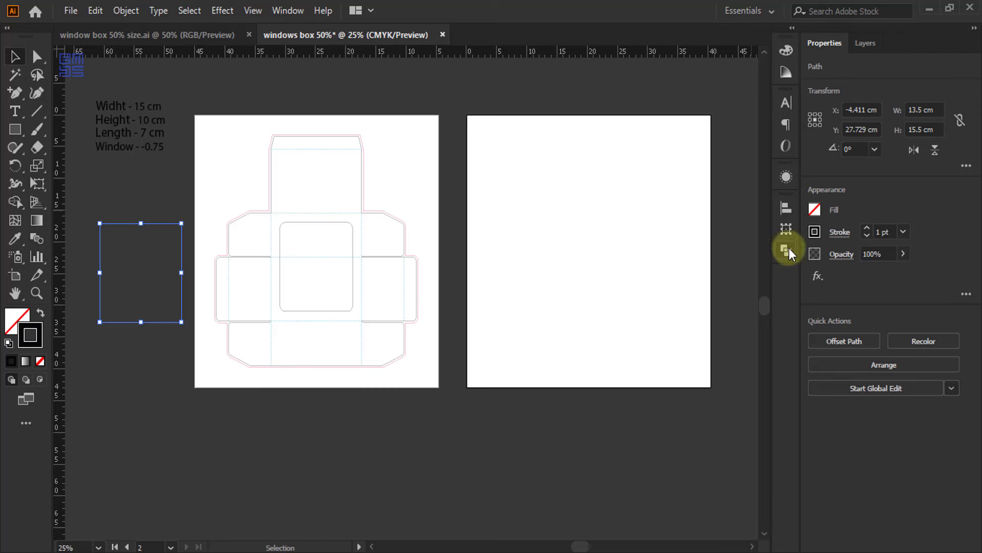
click(787, 250)
click(788, 231)
click(786, 208)
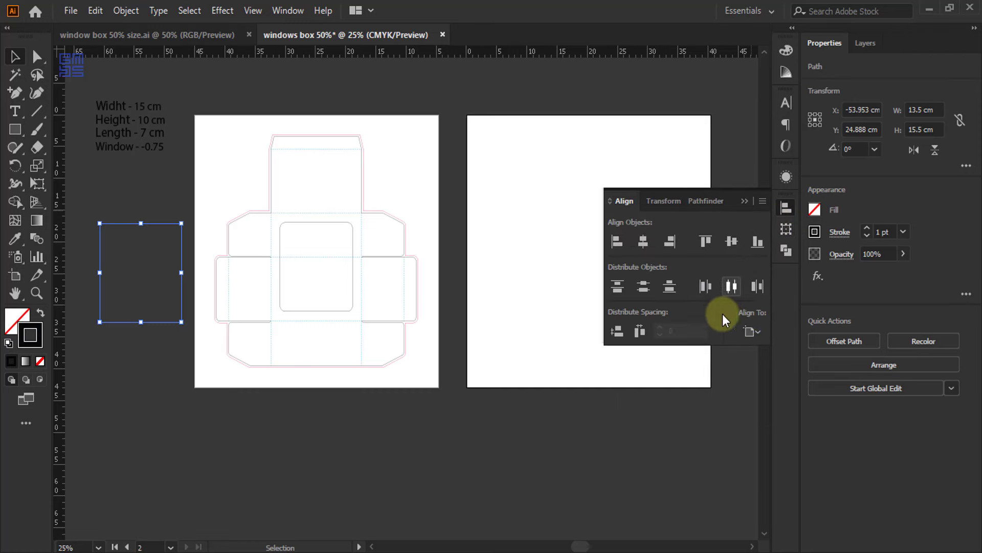
click(751, 331)
click(766, 382)
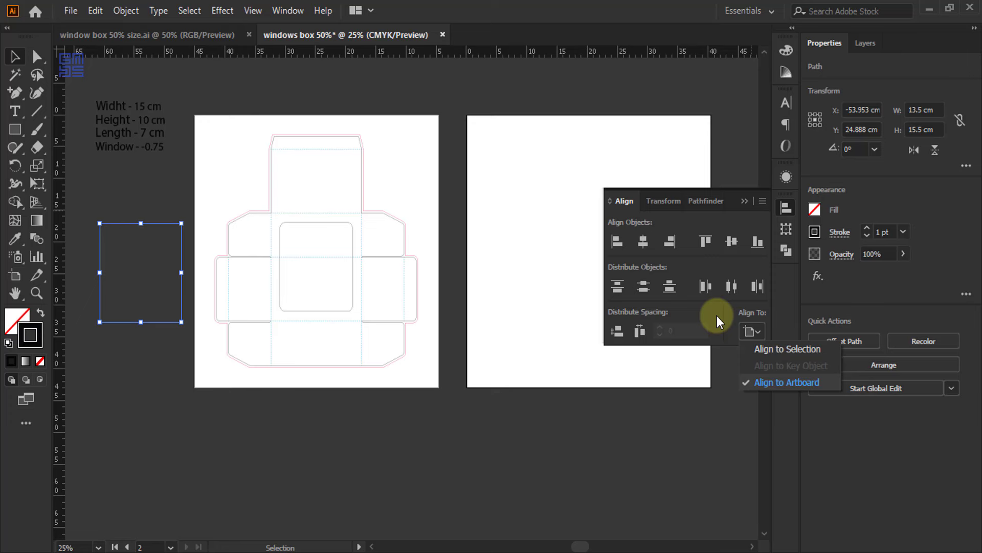
click(644, 240)
click(731, 242)
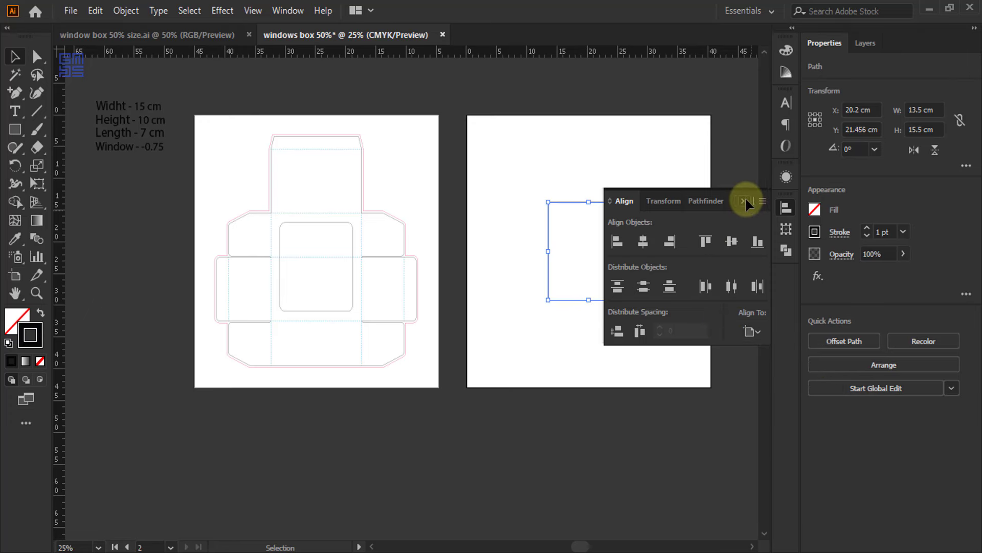
click(745, 201)
click(564, 219)
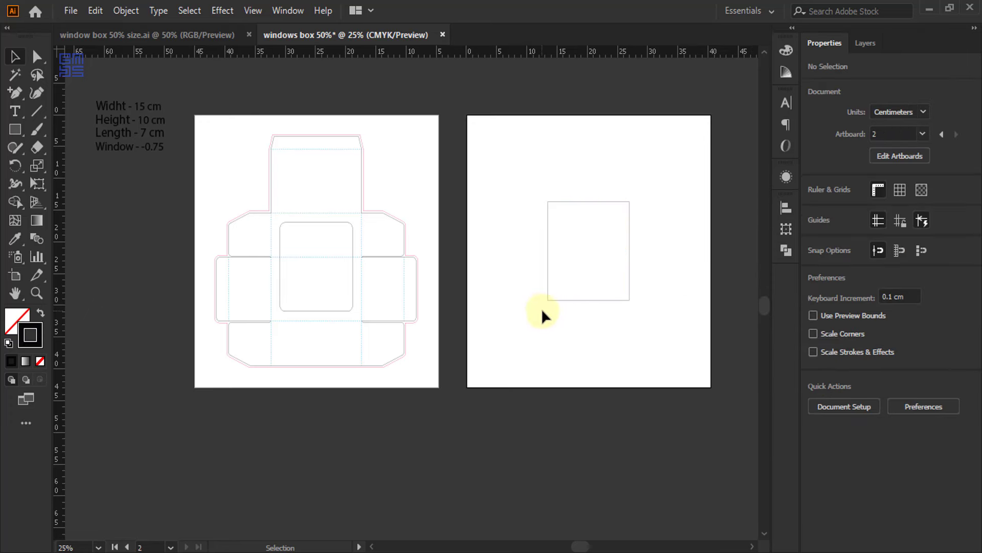
Compare the die line's rounded window with the box illustration in "window box 50% size.ai", and return to the "windows box 50%" document.
scroll(541, 308, up, 2)
scroll(265, 351, up, 2)
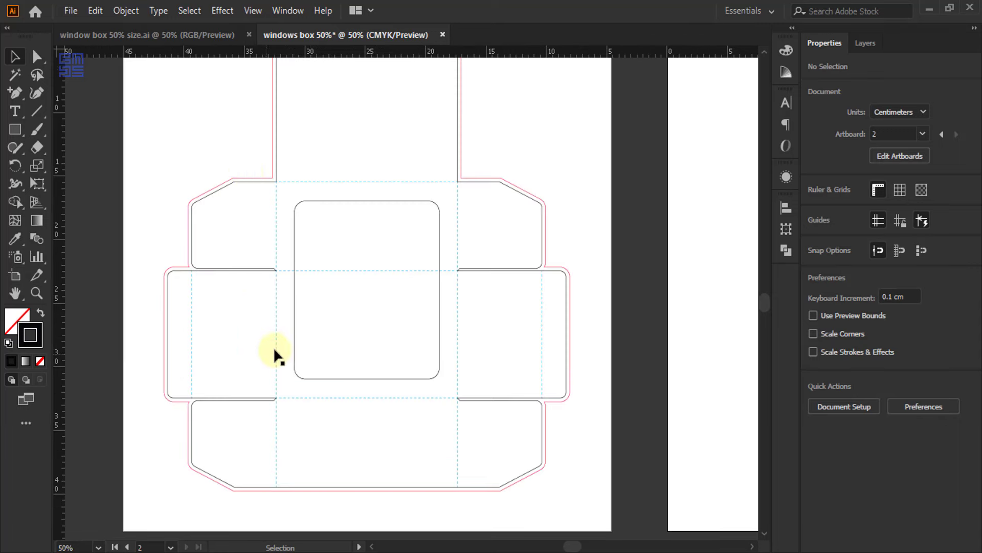
click(177, 36)
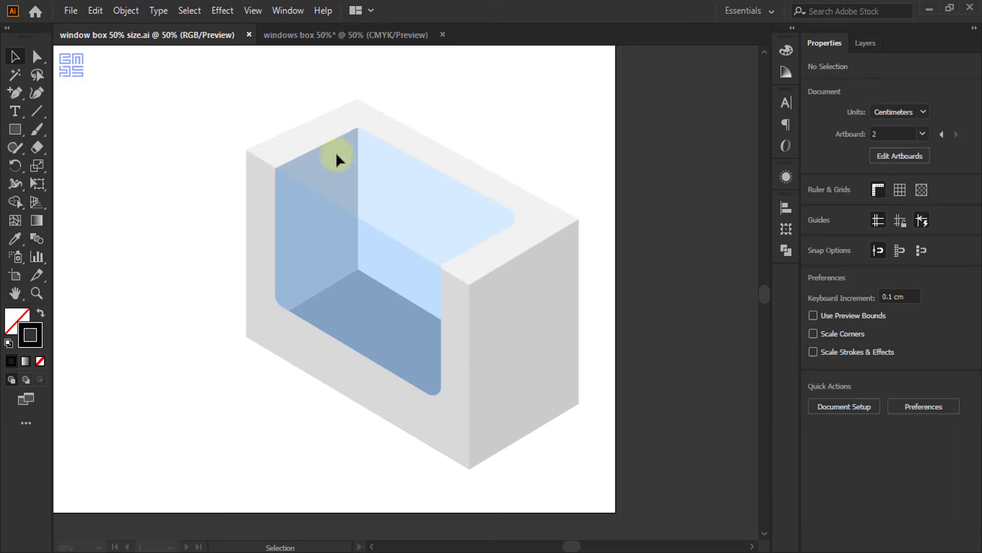
click(313, 252)
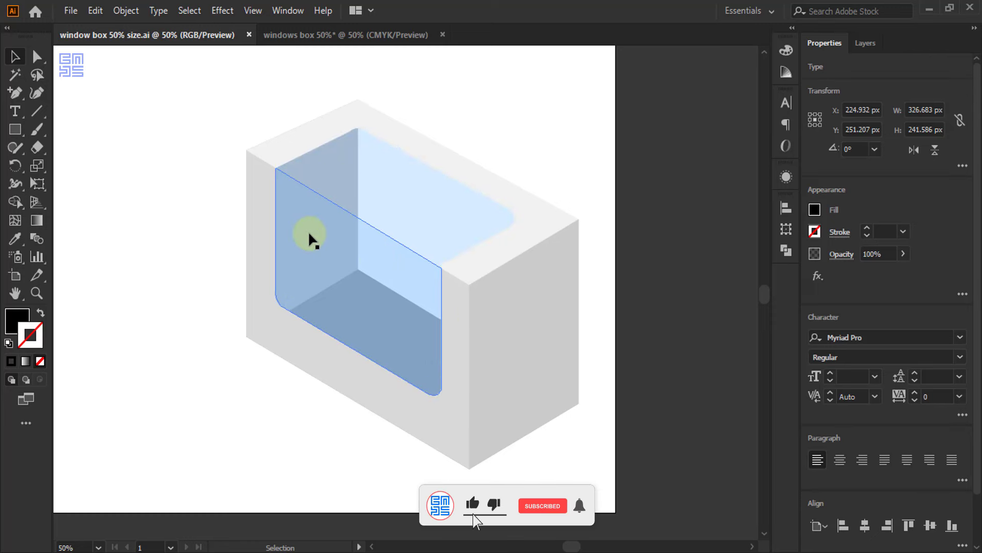
click(330, 36)
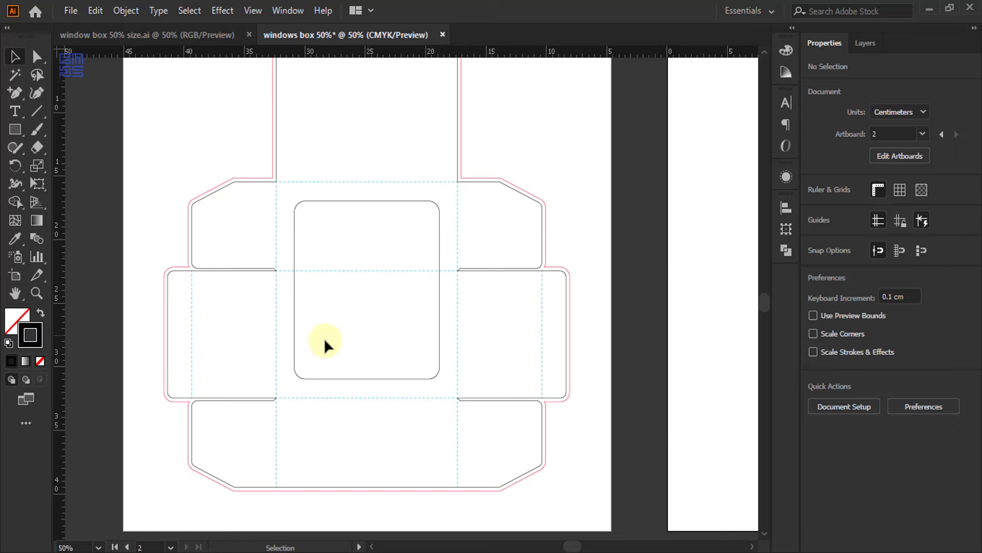
scroll(324, 338, down, 2)
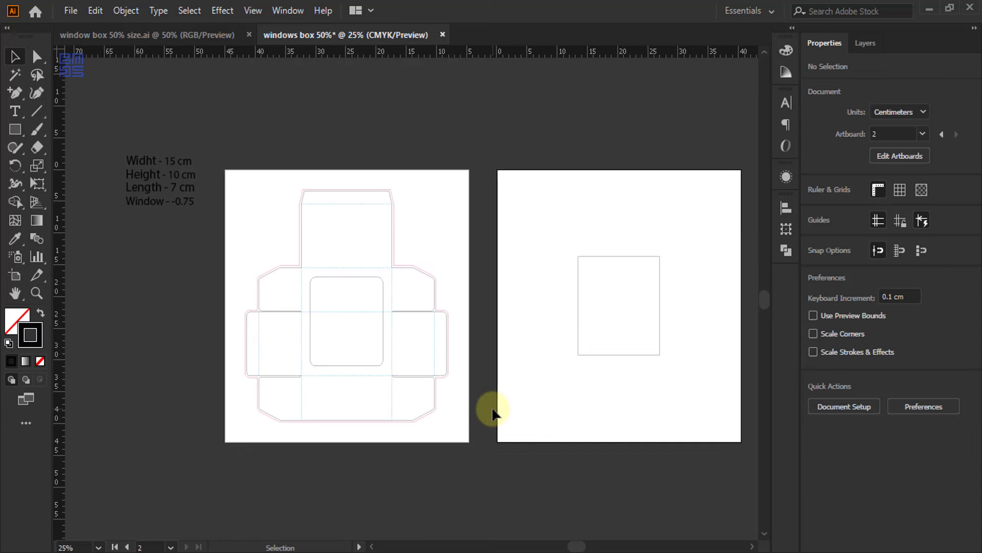